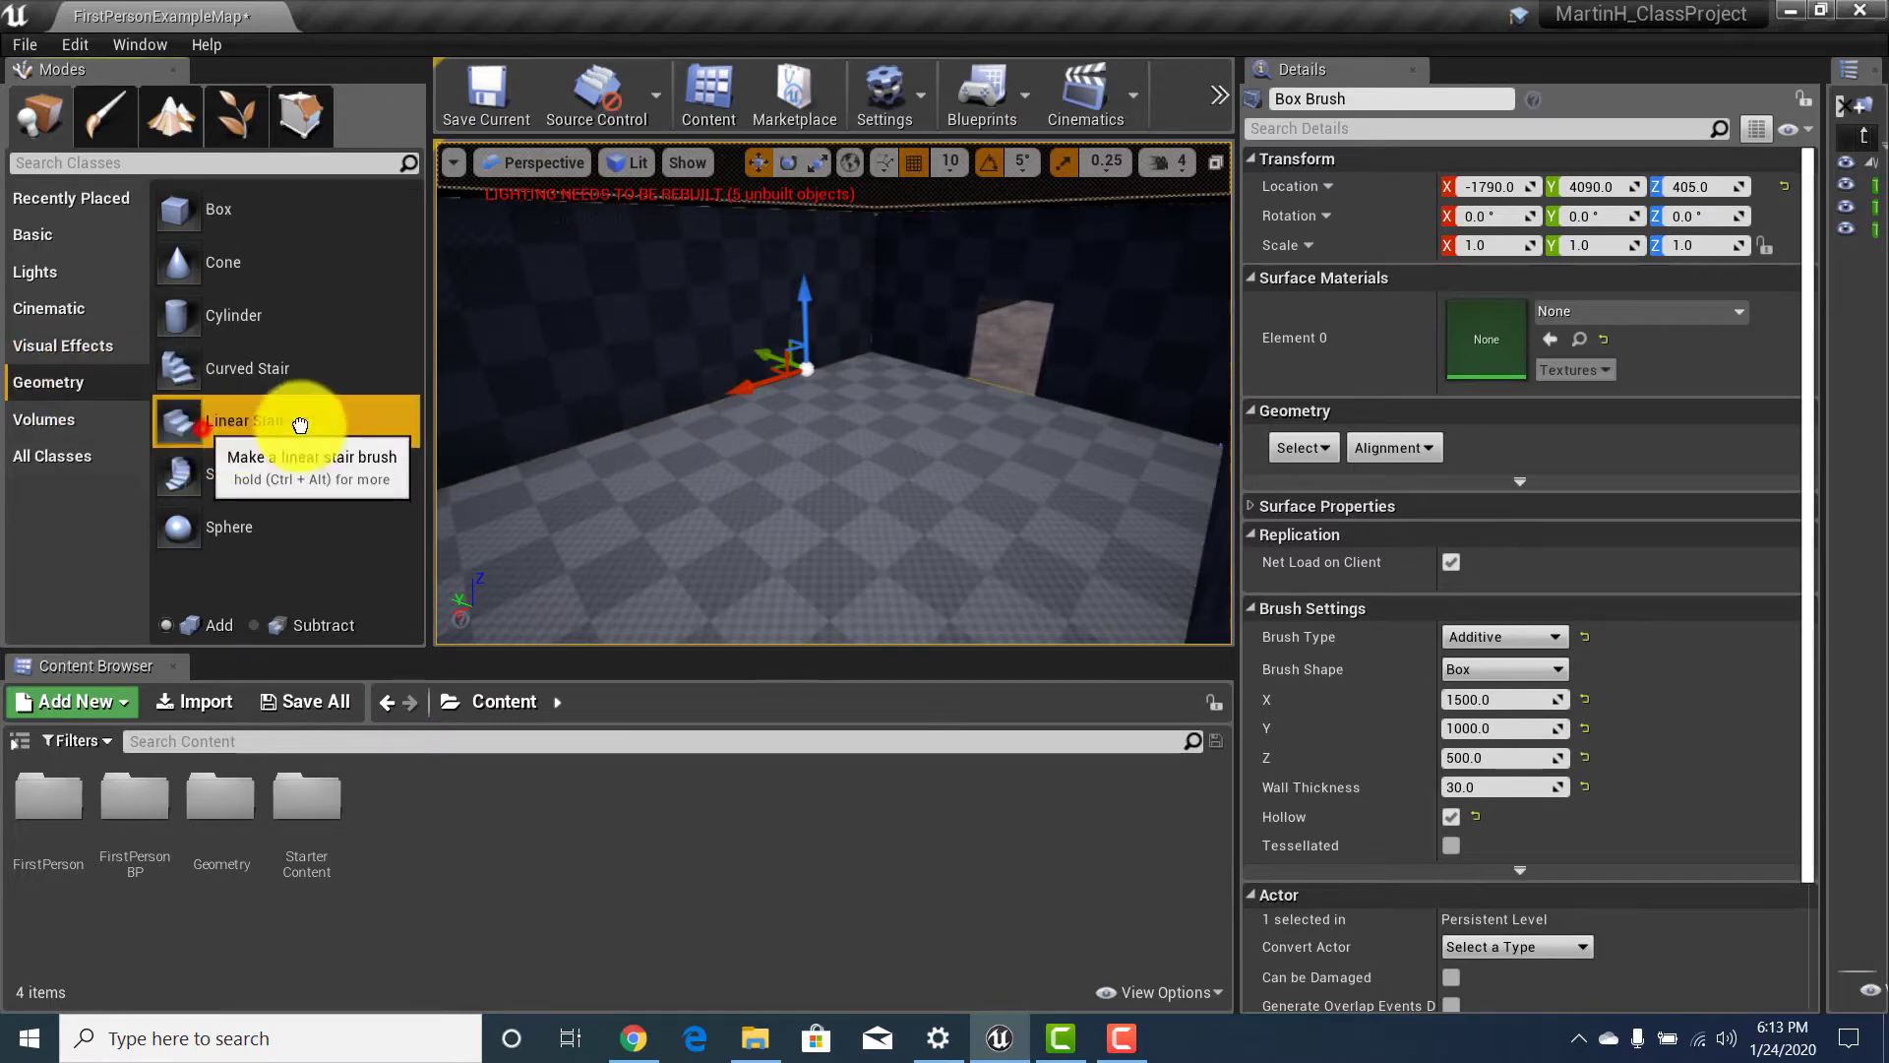
Place a linear stair brush on the room's floor and rotate it -180° about the Z axis.
drag(240, 422, 857, 477)
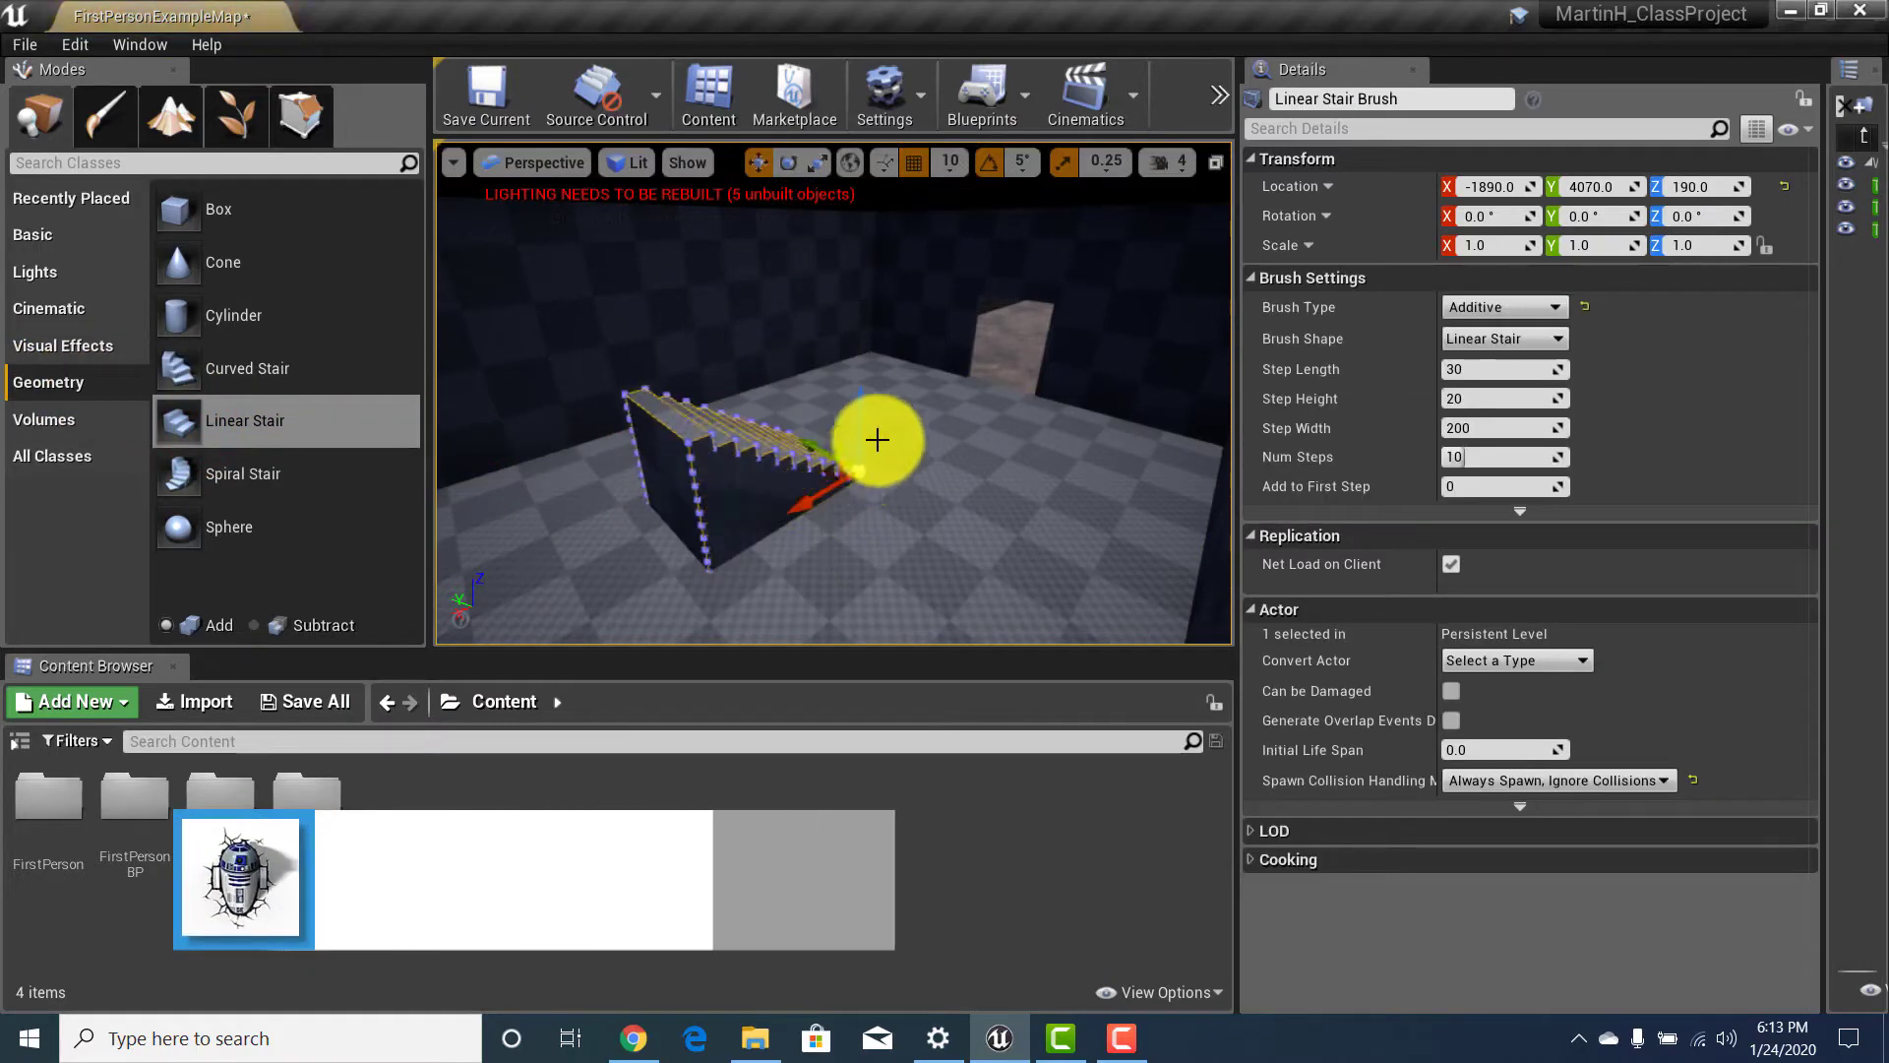
key(space)
key(space)
key(space)
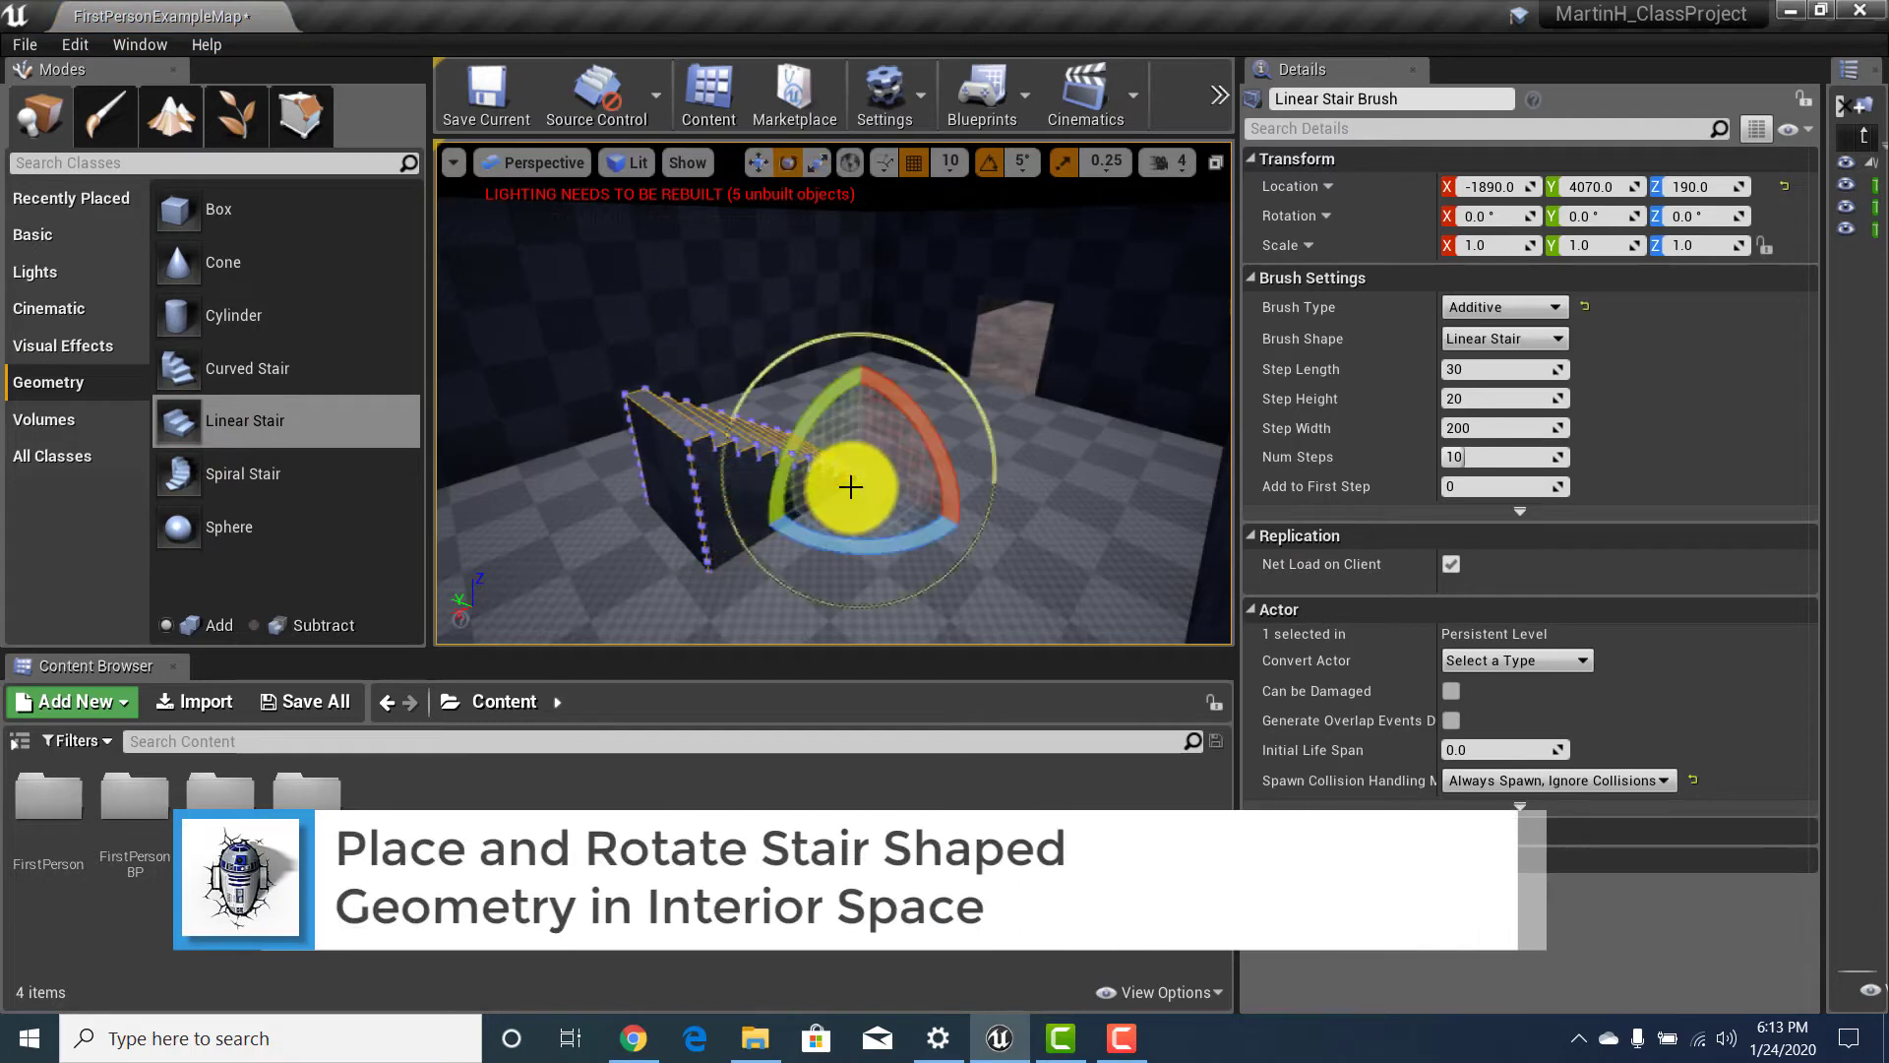
drag(1217, 450, 1673, 111)
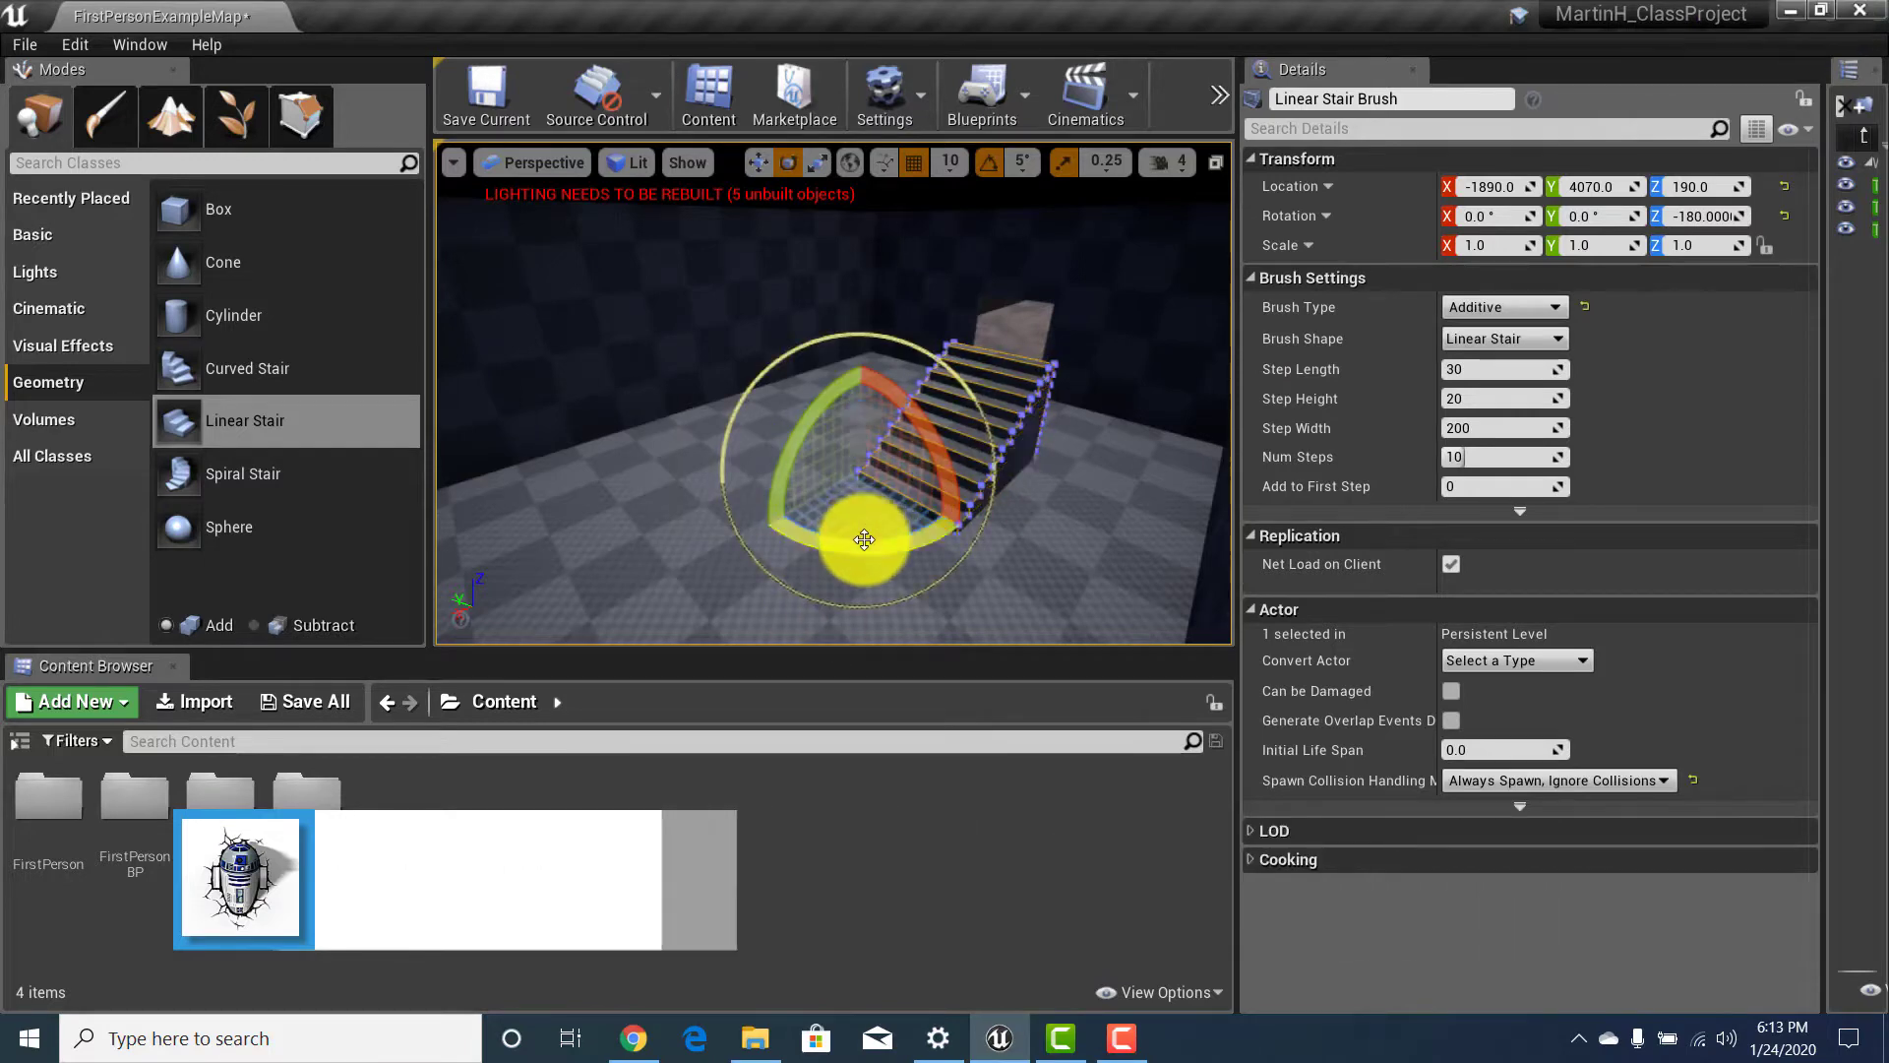
Move the linear stairs against the room's side wall, to X -1340 and Y 4570.
key(space)
key(space)
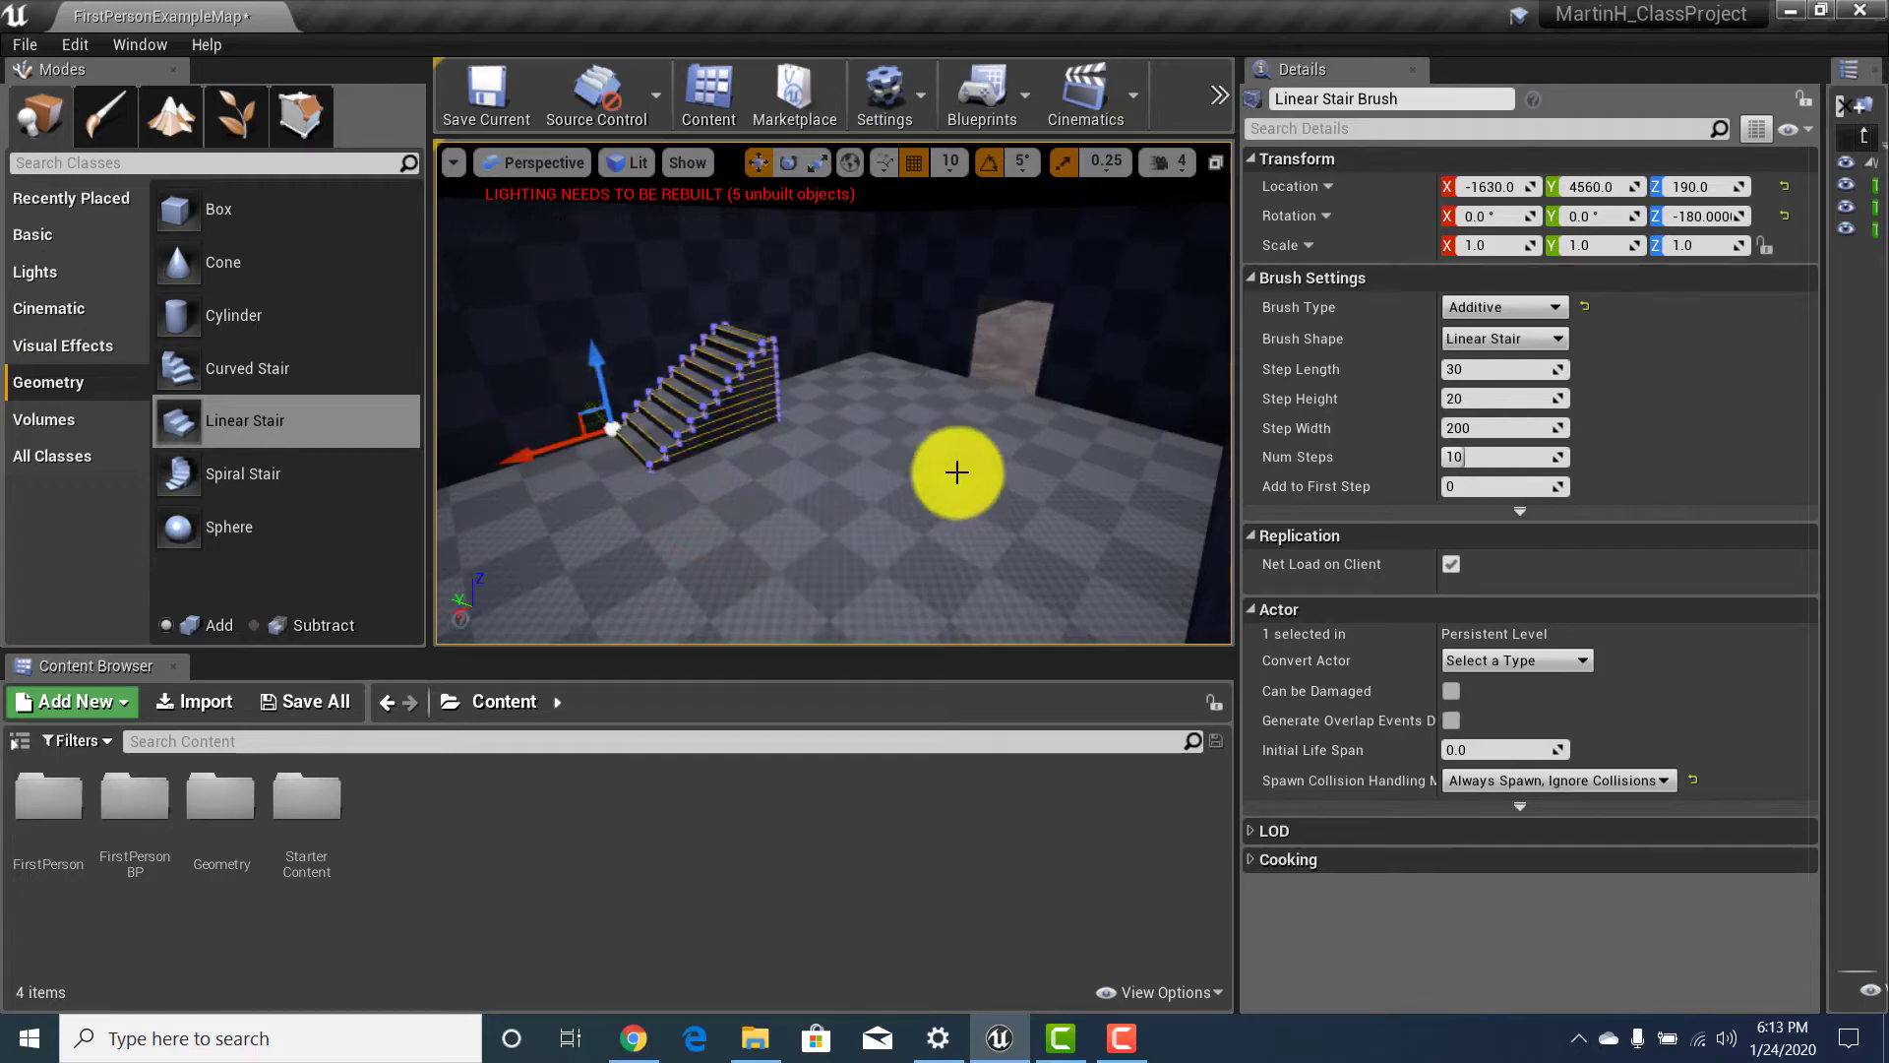
mouse_move(964, 460)
alt+mouse_down()
mouse_move(918, 447)
mouse_move(1185, 410)
mouse_move(1455, 409)
mouse_move(1265, 417)
mouse_move(1212, 400)
mouse_move(1286, 455)
mouse_move(1298, 527)
mouse_move(1190, 540)
mouse_move(1224, 616)
mouse_move(1201, 570)
mouse_move(1248, 498)
mouse_move(982, 393)
alt+mouse_up()
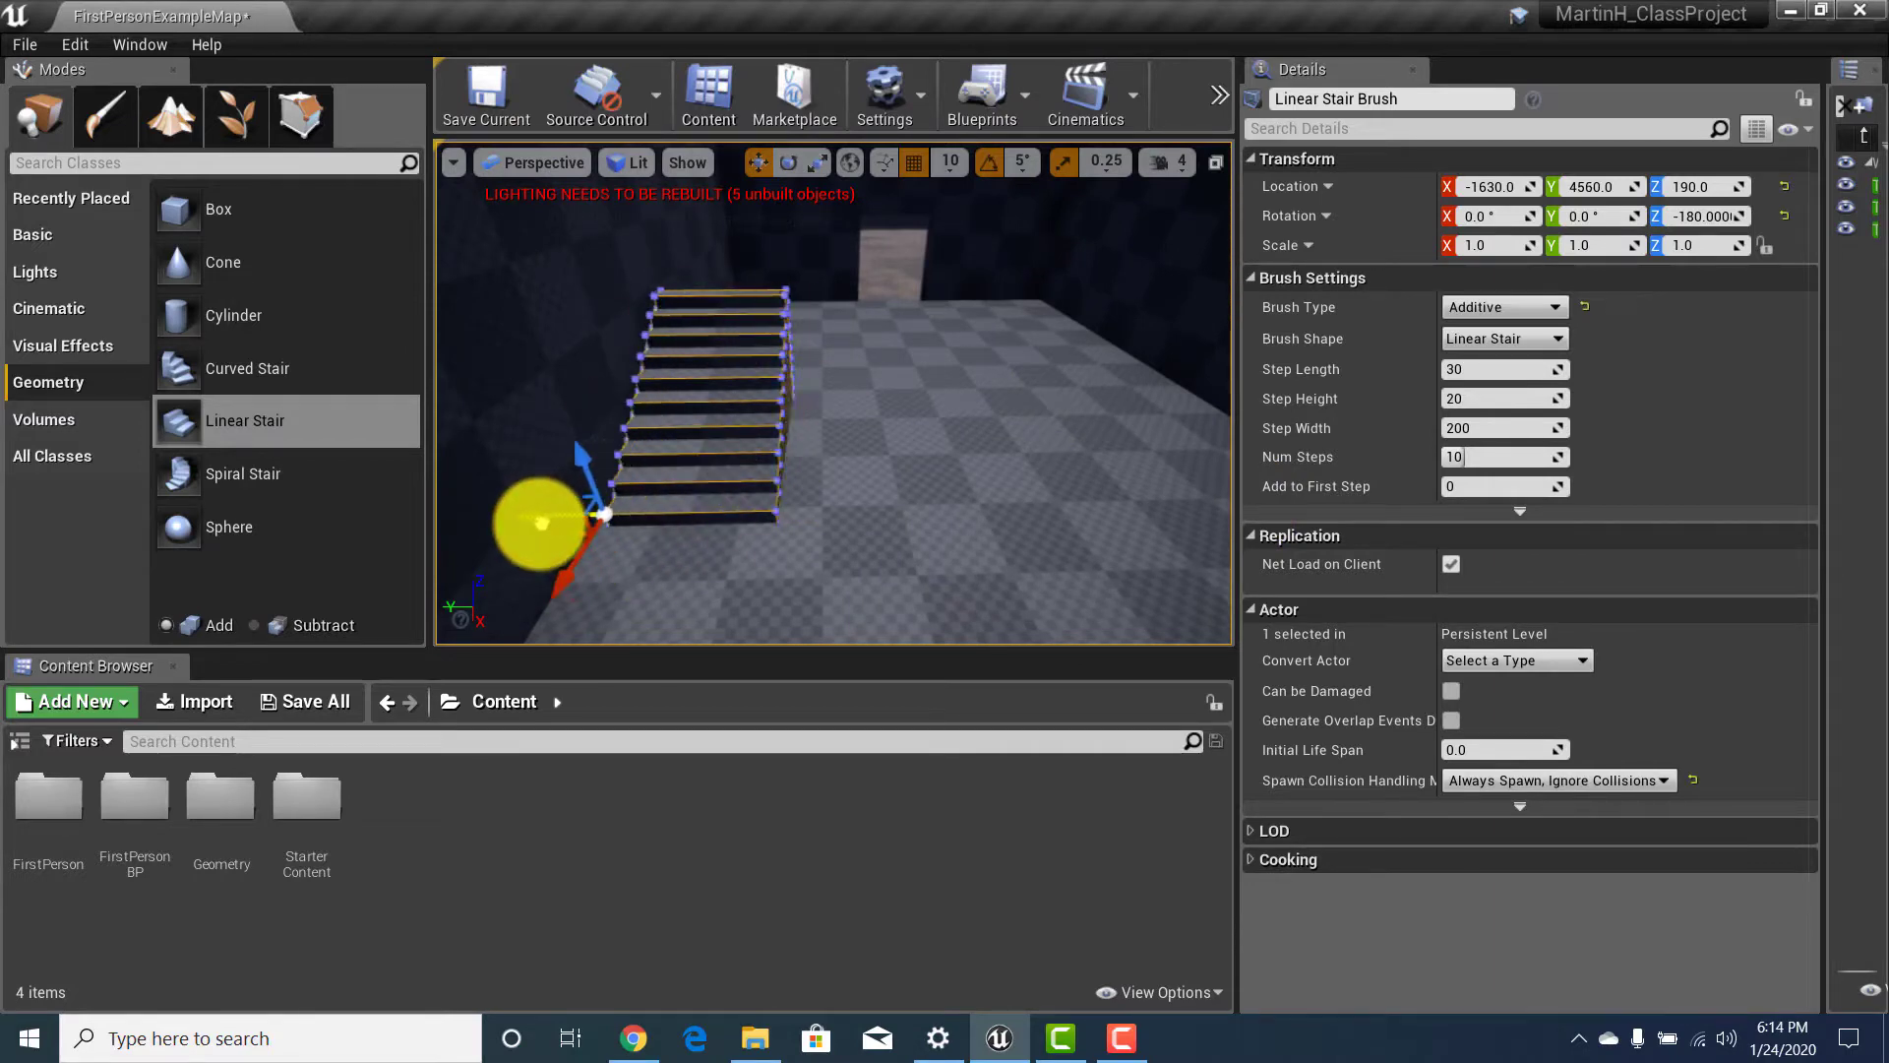
click(572, 500)
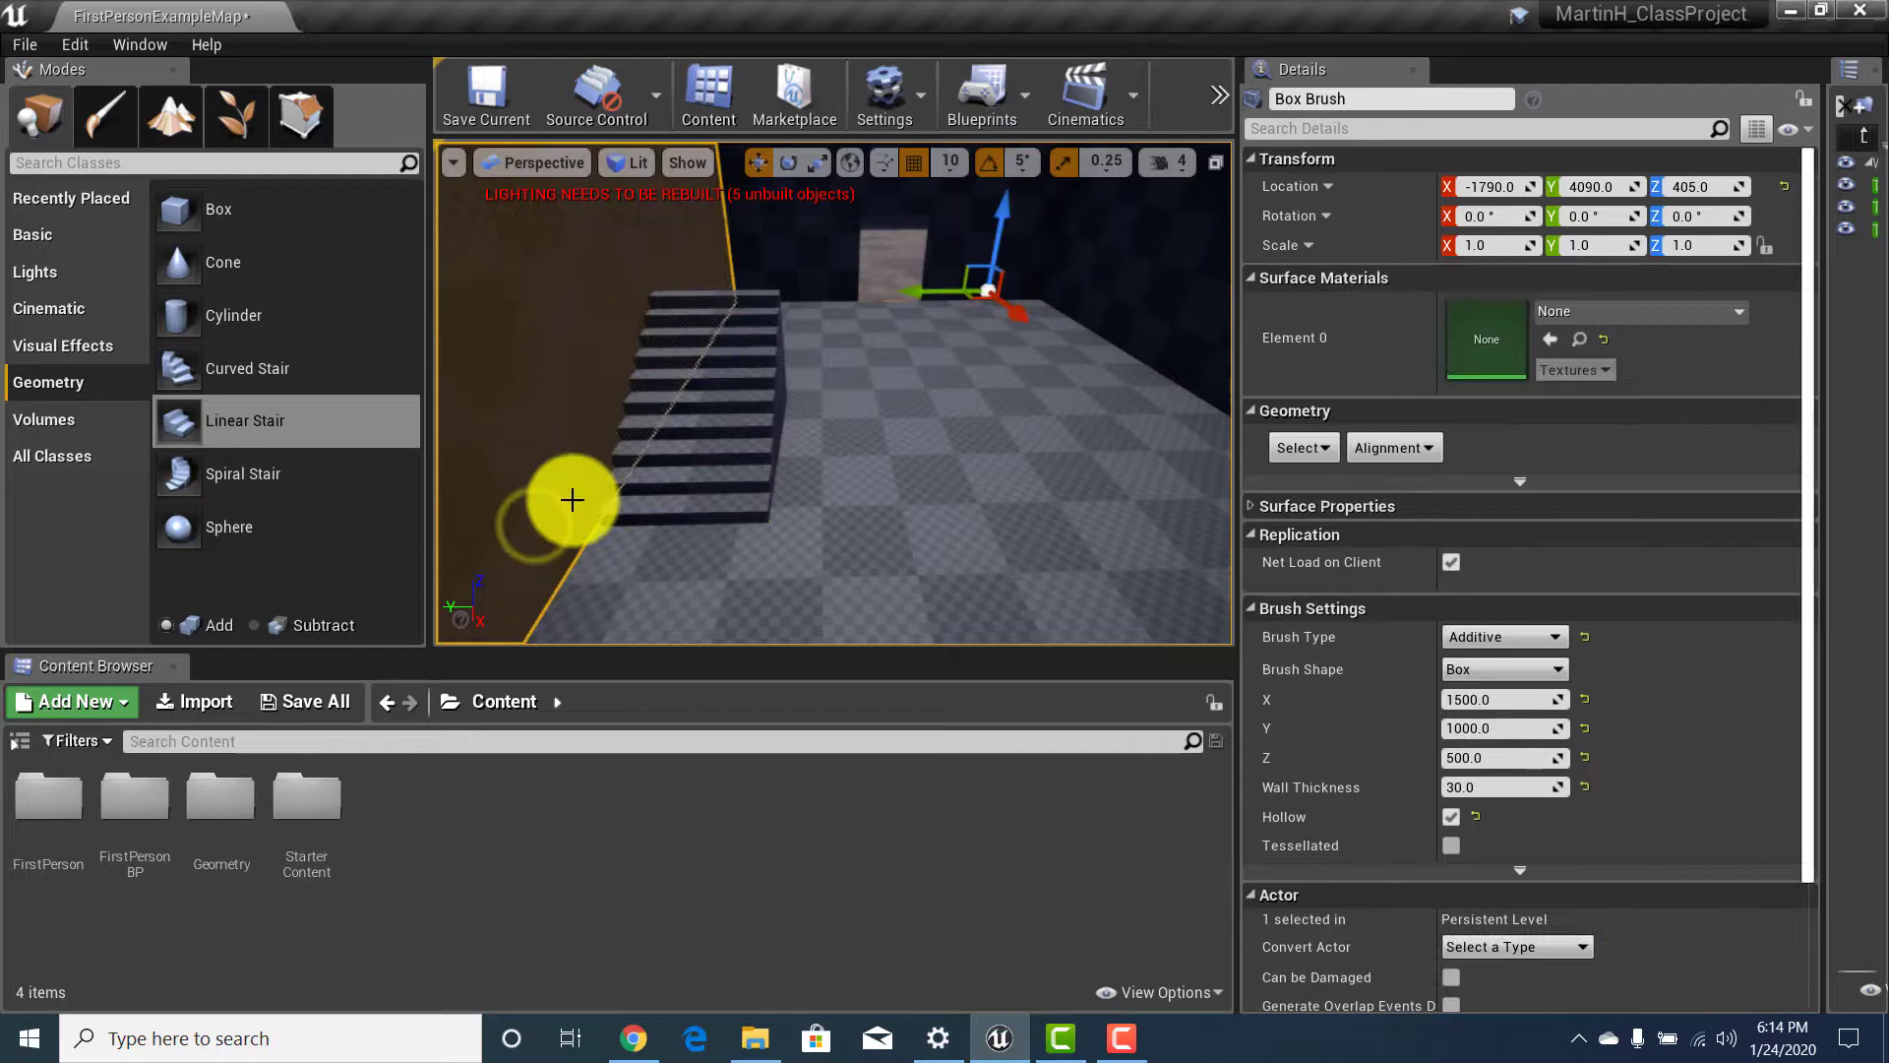
click(696, 563)
mouse_move(658, 435)
mouse_down()
mouse_move(518, 560)
mouse_move(434, 497)
mouse_move(359, 380)
mouse_move(375, 453)
mouse_move(271, 278)
mouse_up()
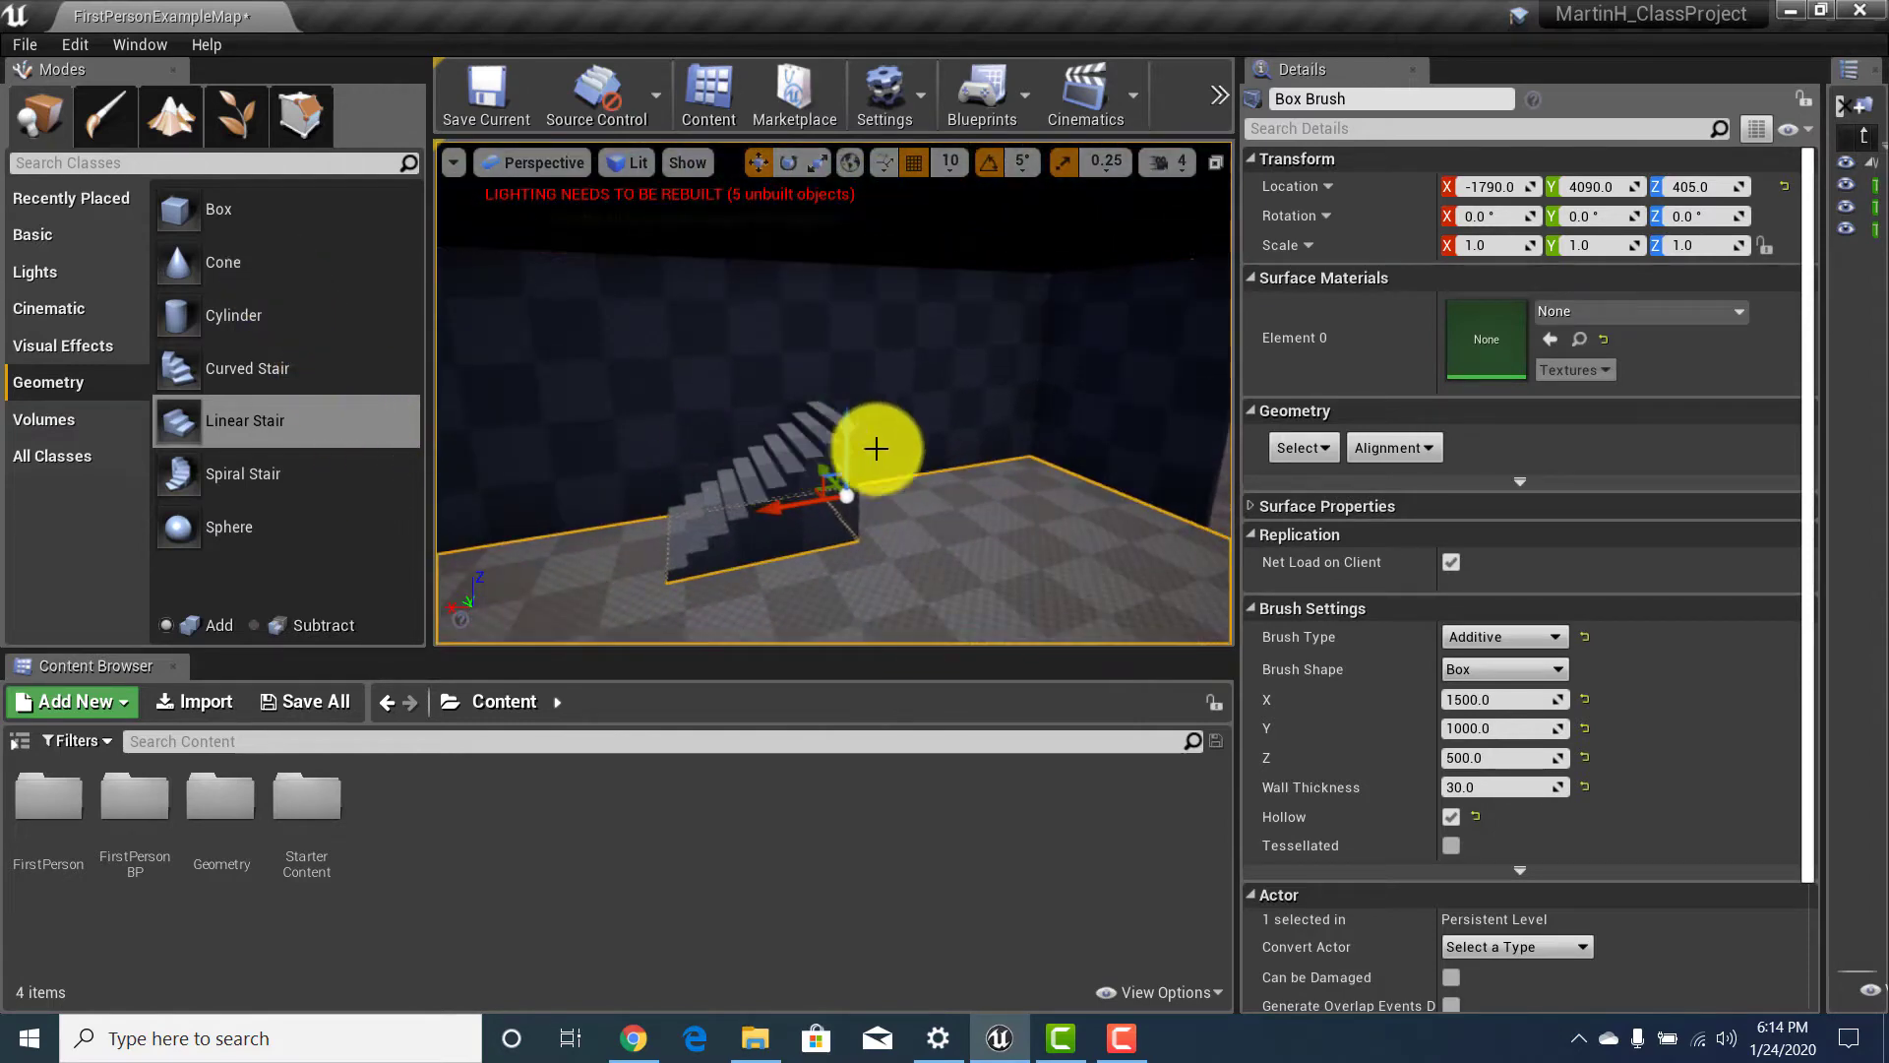
mouse_move(876, 448)
mouse_down()
mouse_move(893, 455)
mouse_move(894, 578)
mouse_move(1079, 527)
mouse_move(1035, 492)
mouse_move(1084, 443)
mouse_move(957, 434)
mouse_move(1180, 443)
mouse_move(1050, 422)
mouse_move(1130, 304)
mouse_move(961, 759)
mouse_move(928, 725)
mouse_move(1125, 548)
mouse_move(919, 502)
mouse_up()
click(856, 497)
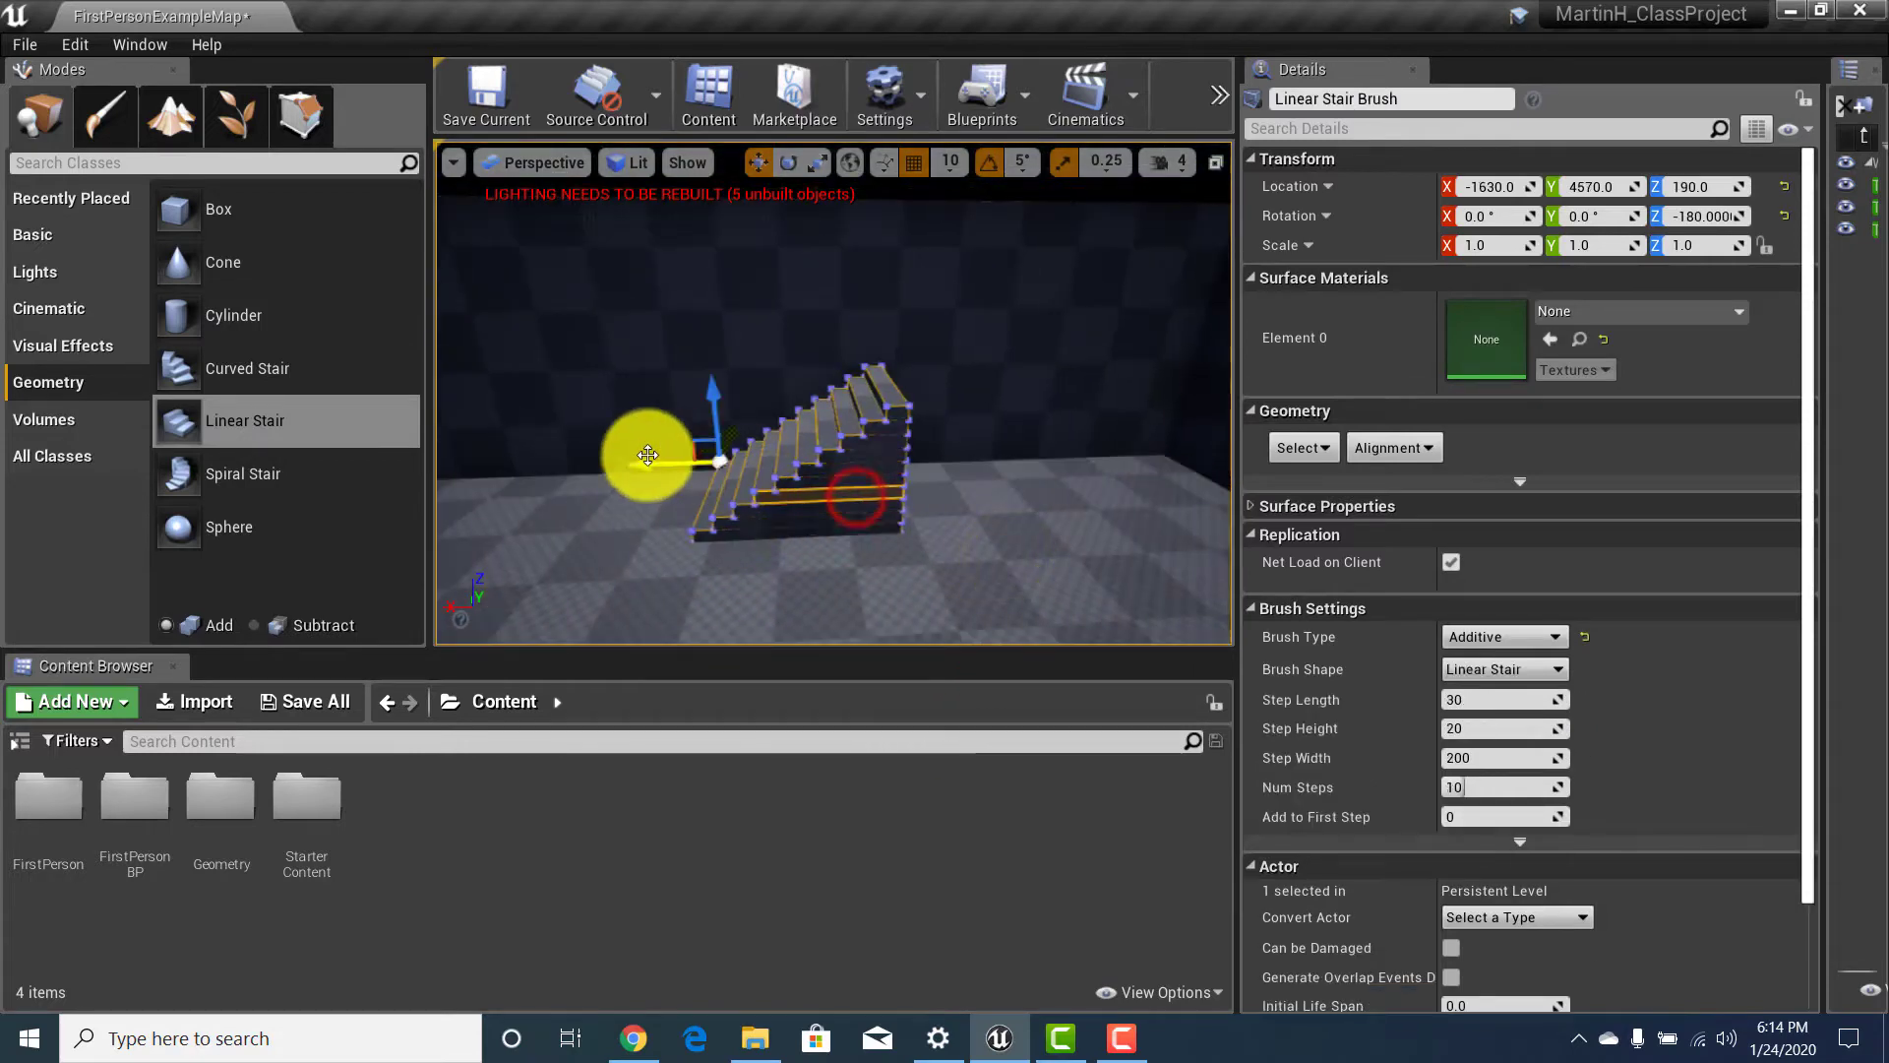
drag(484, 469, 455, 471)
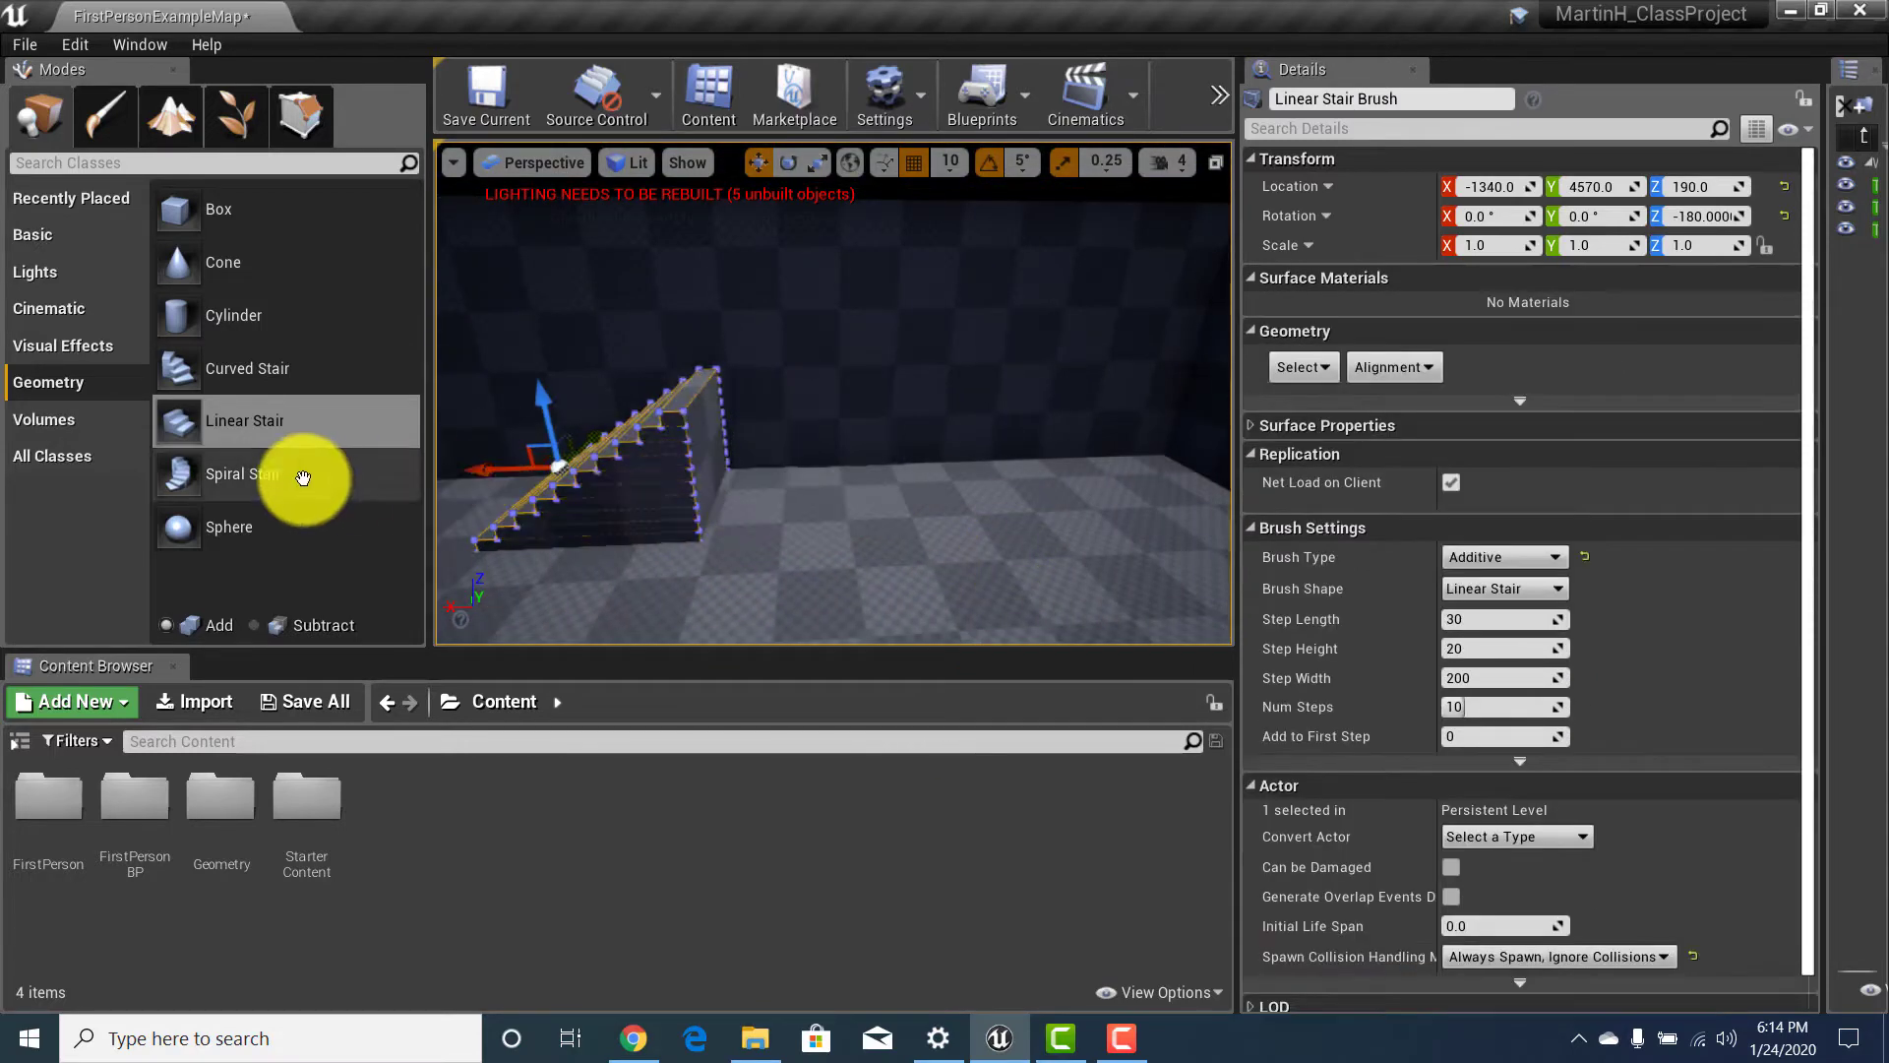
Place a box brush behind the top of the stairs and line it up with their side at Y 4470.
click(183, 232)
mouse_move(183, 232)
mouse_down()
mouse_move(181, 215)
mouse_move(748, 408)
mouse_move(786, 413)
mouse_move(780, 337)
mouse_move(1446, 434)
mouse_move(1468, 474)
mouse_move(1332, 481)
mouse_move(764, 385)
mouse_up()
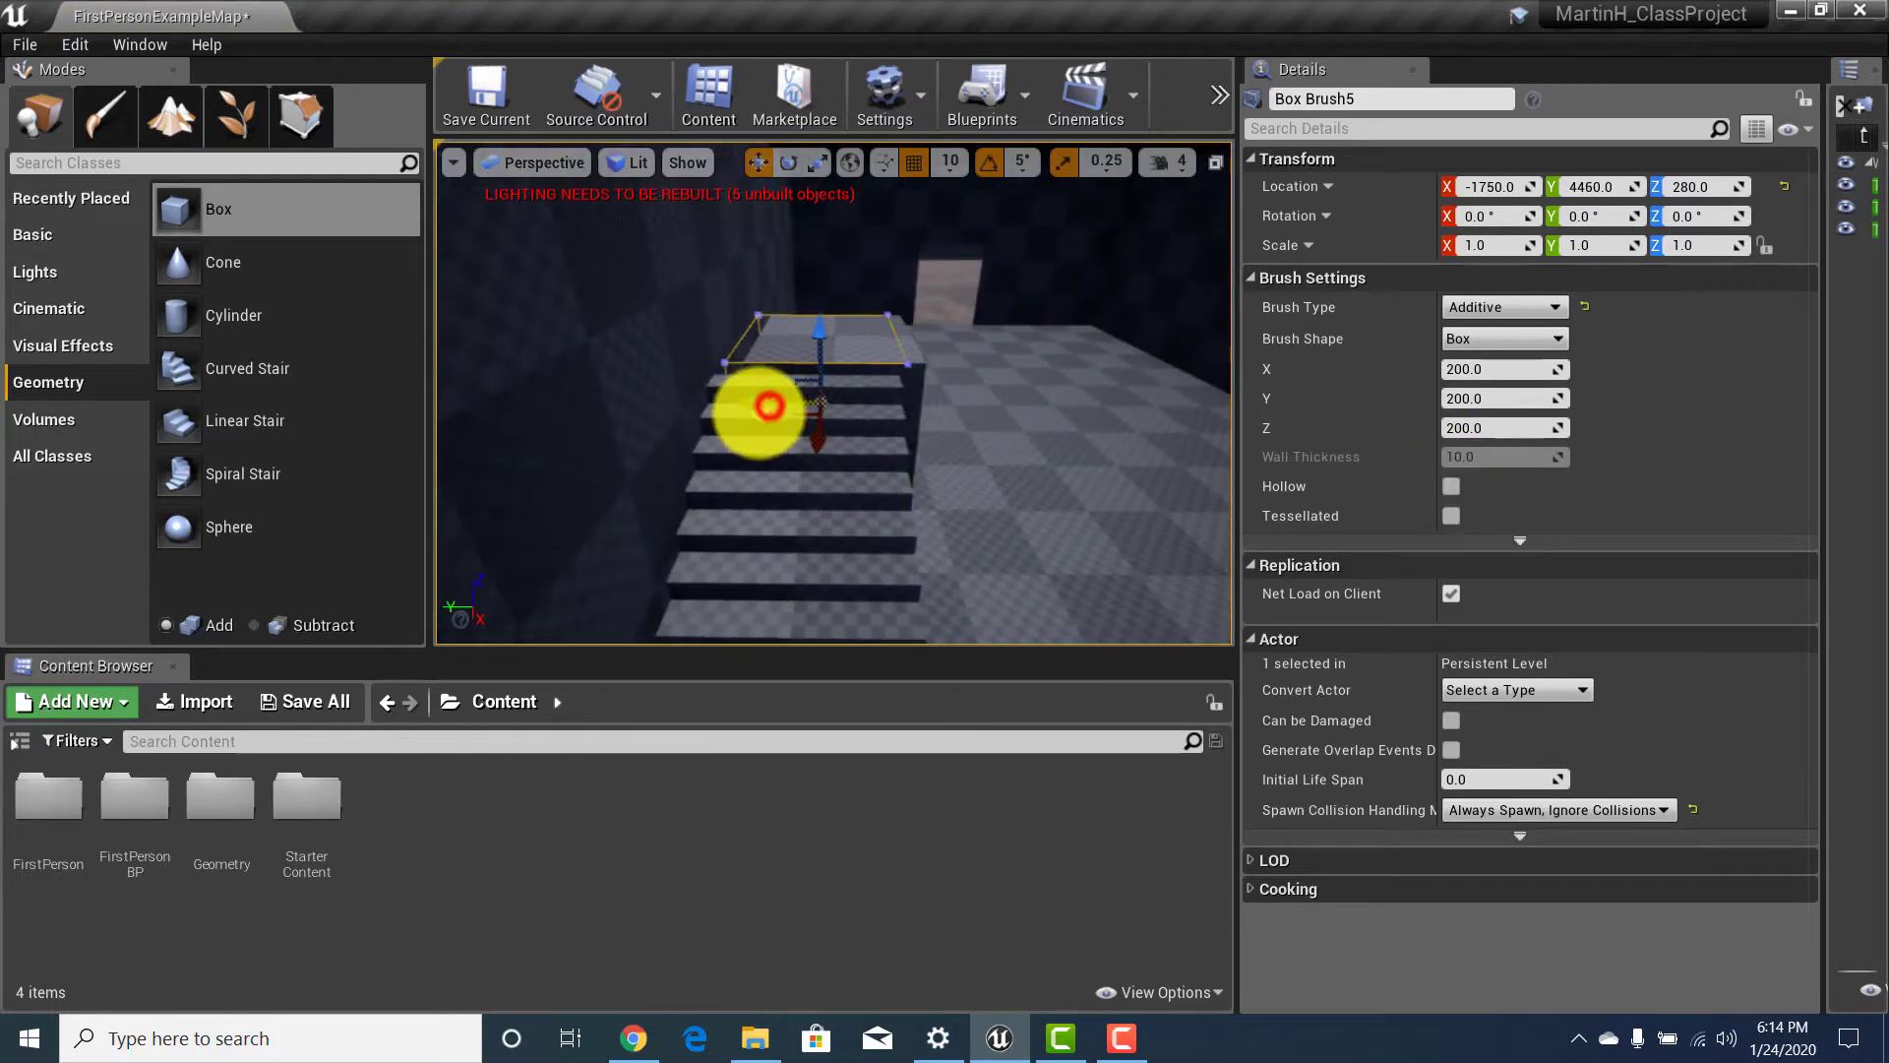
click(749, 414)
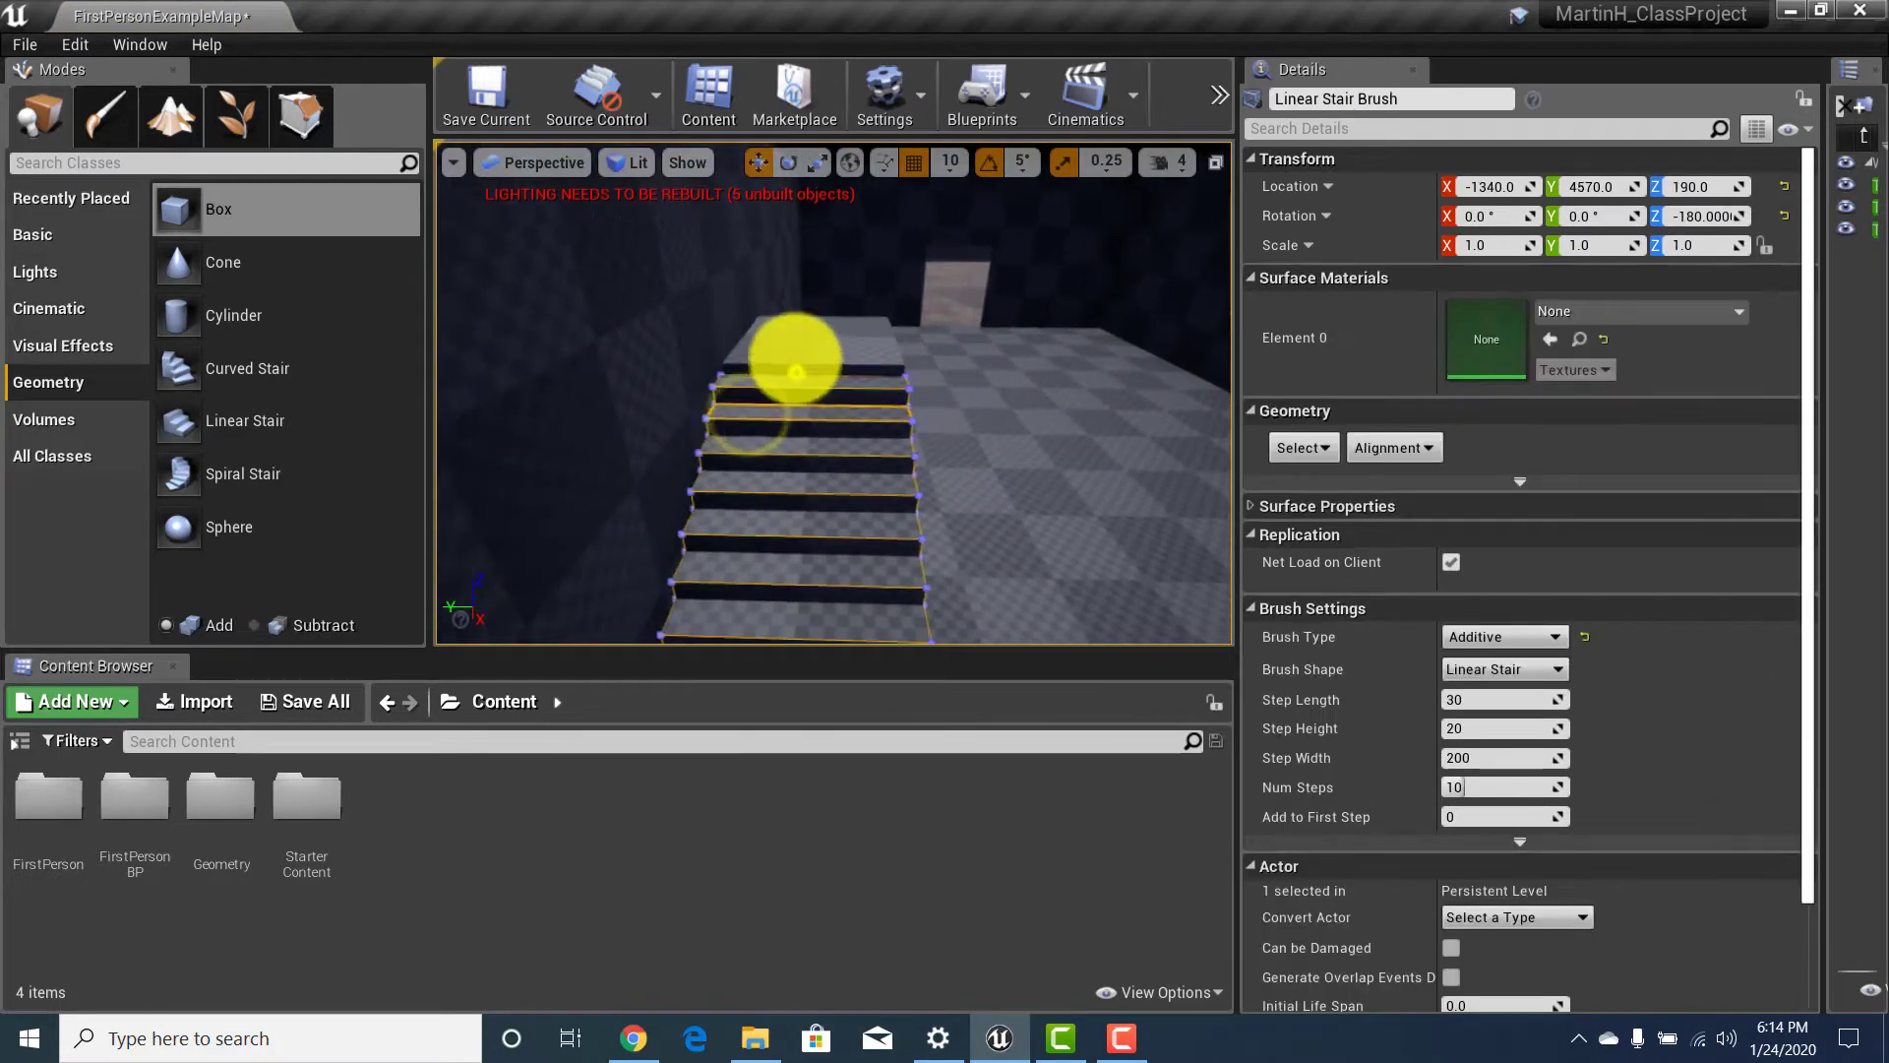
key(w)
mouse_move(795, 370)
right_down()
mouse_move(809, 511)
mouse_move(308, 245)
mouse_move(321, 329)
mouse_move(321, 298)
right_up()
Fit the box against the back of the stairs and level its top with them, at X -1740 and Z 270.
click(1053, 375)
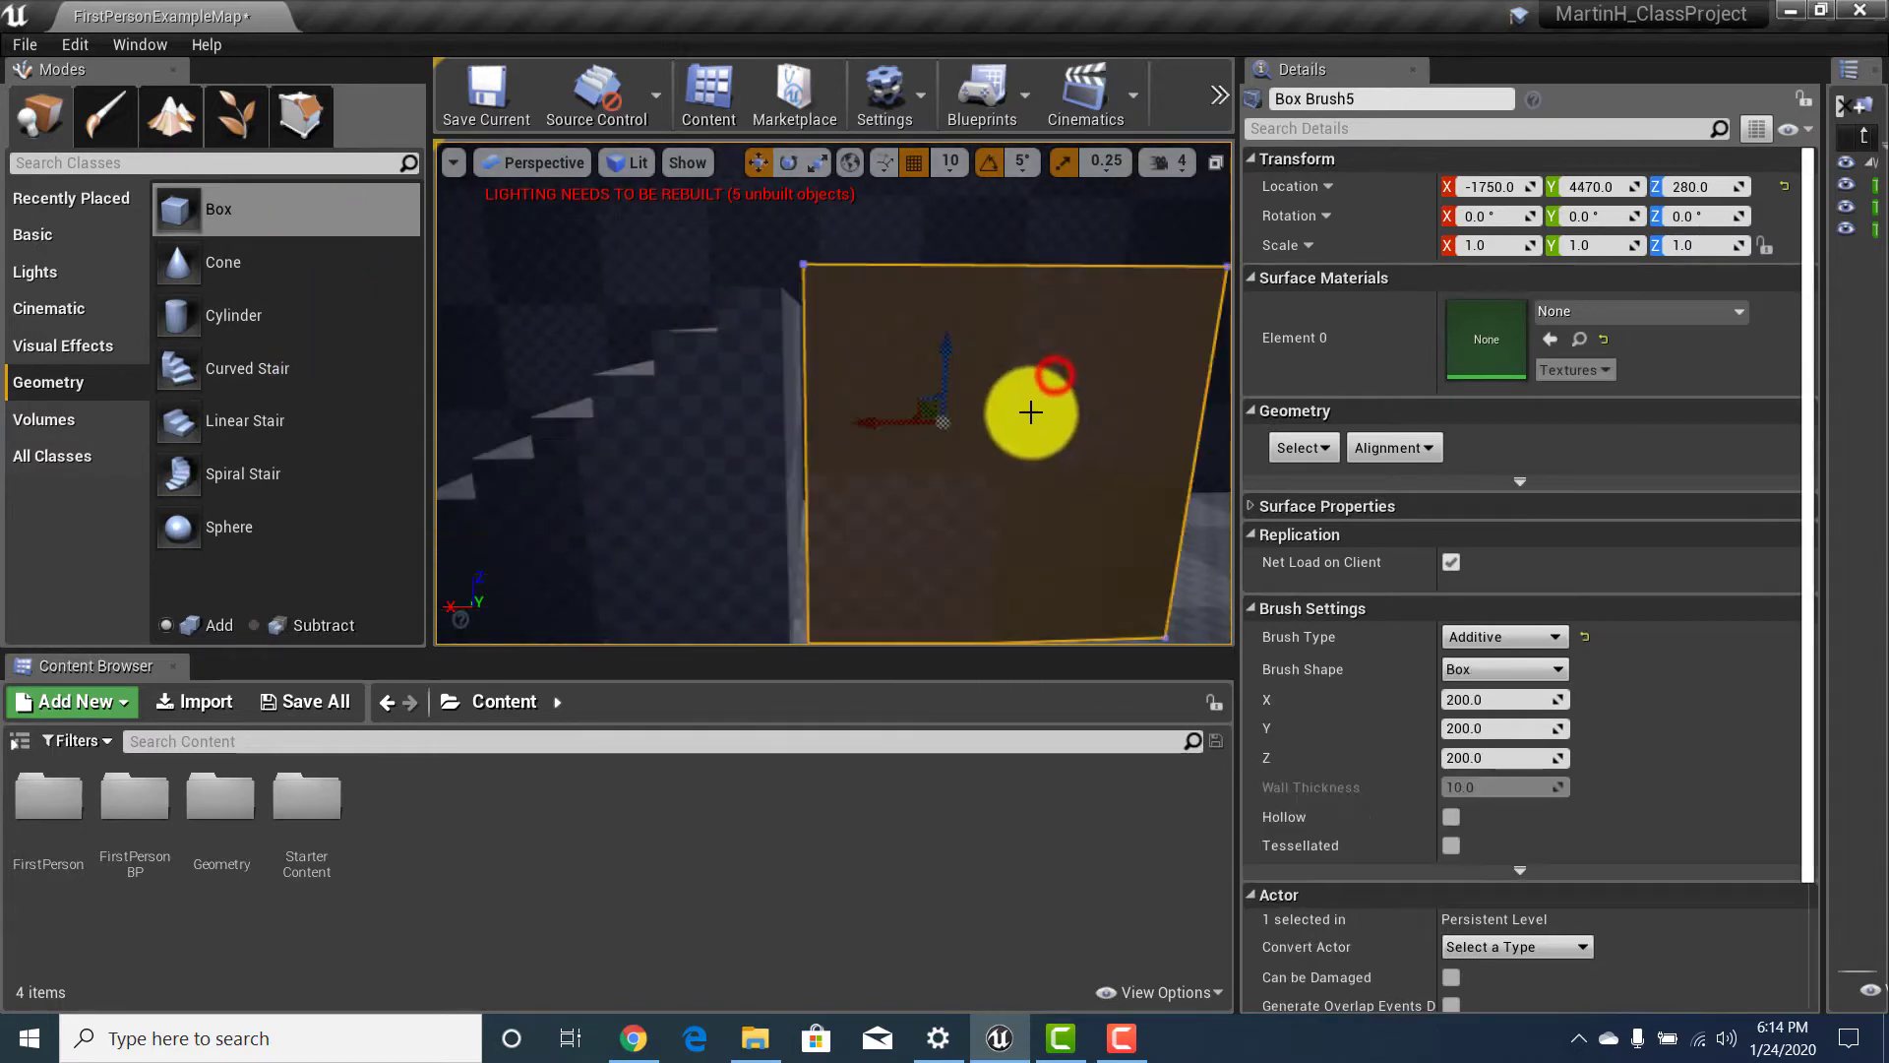
drag(881, 429, 880, 401)
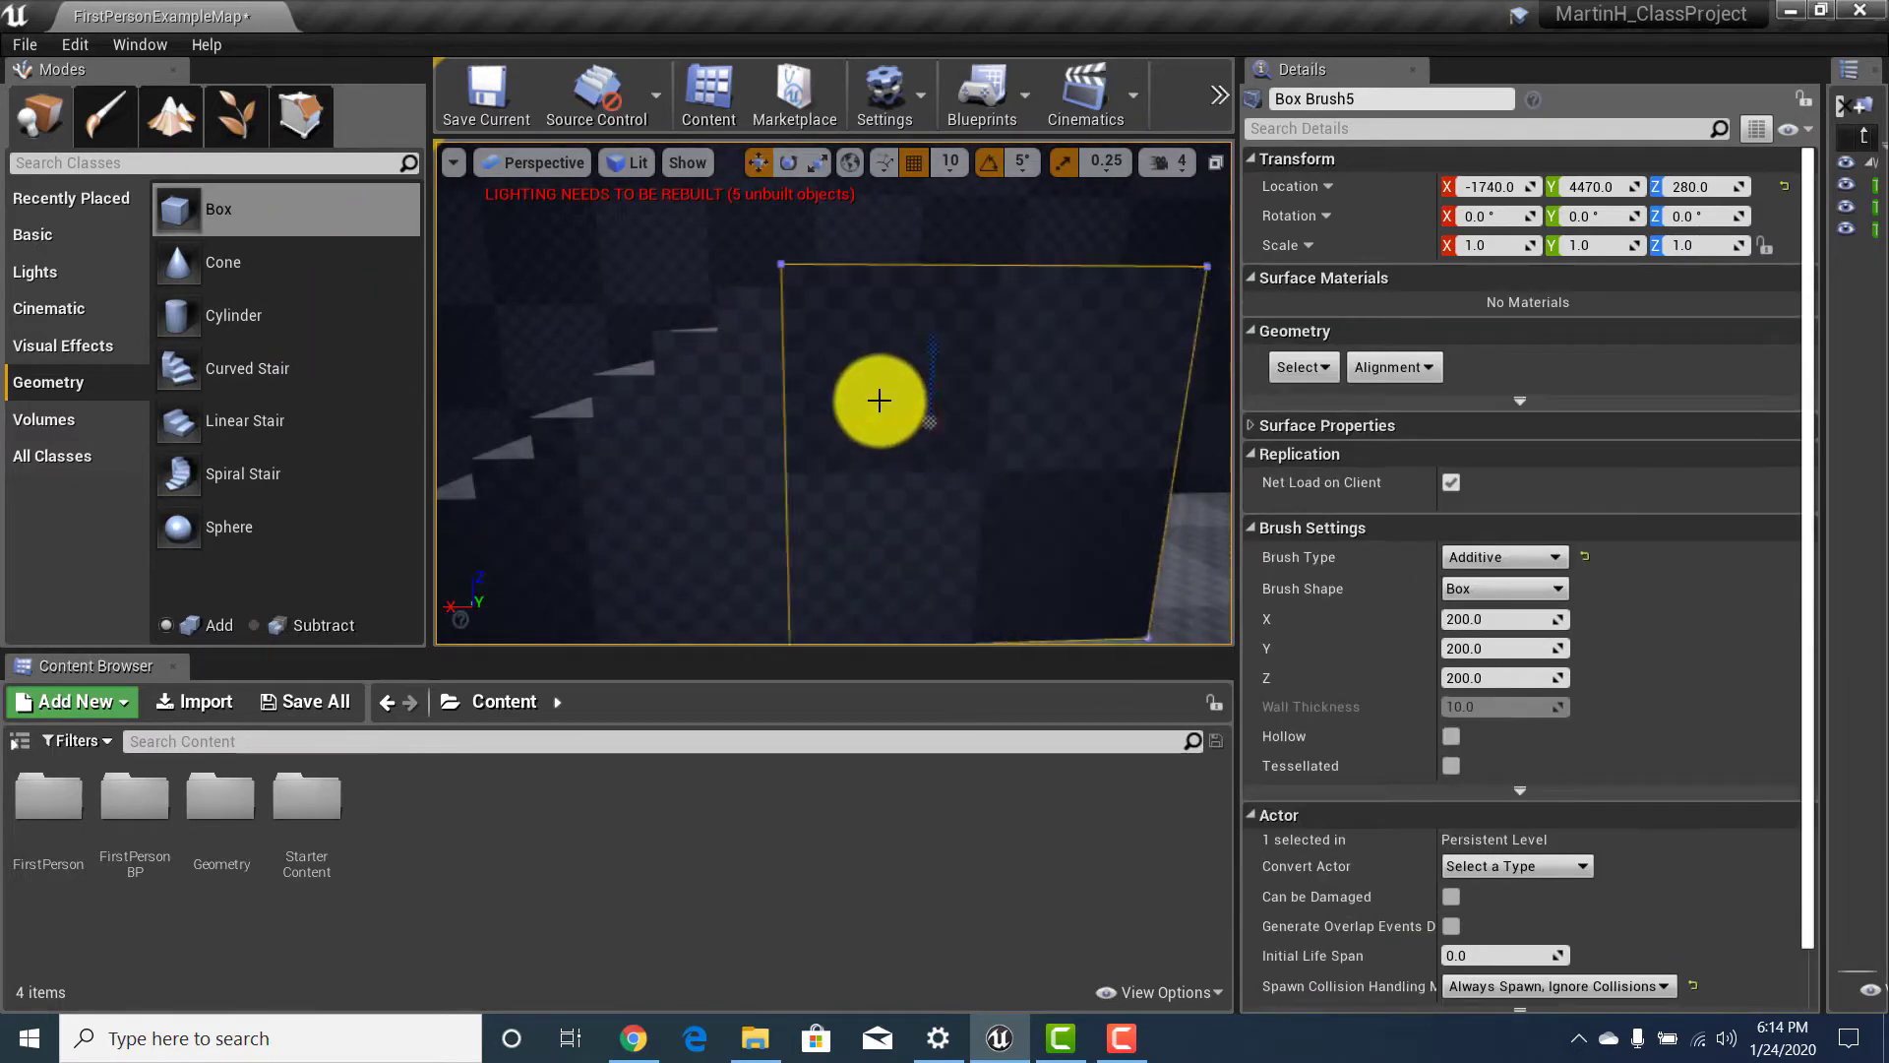
right_drag(881, 401, 881, 402)
key(a)
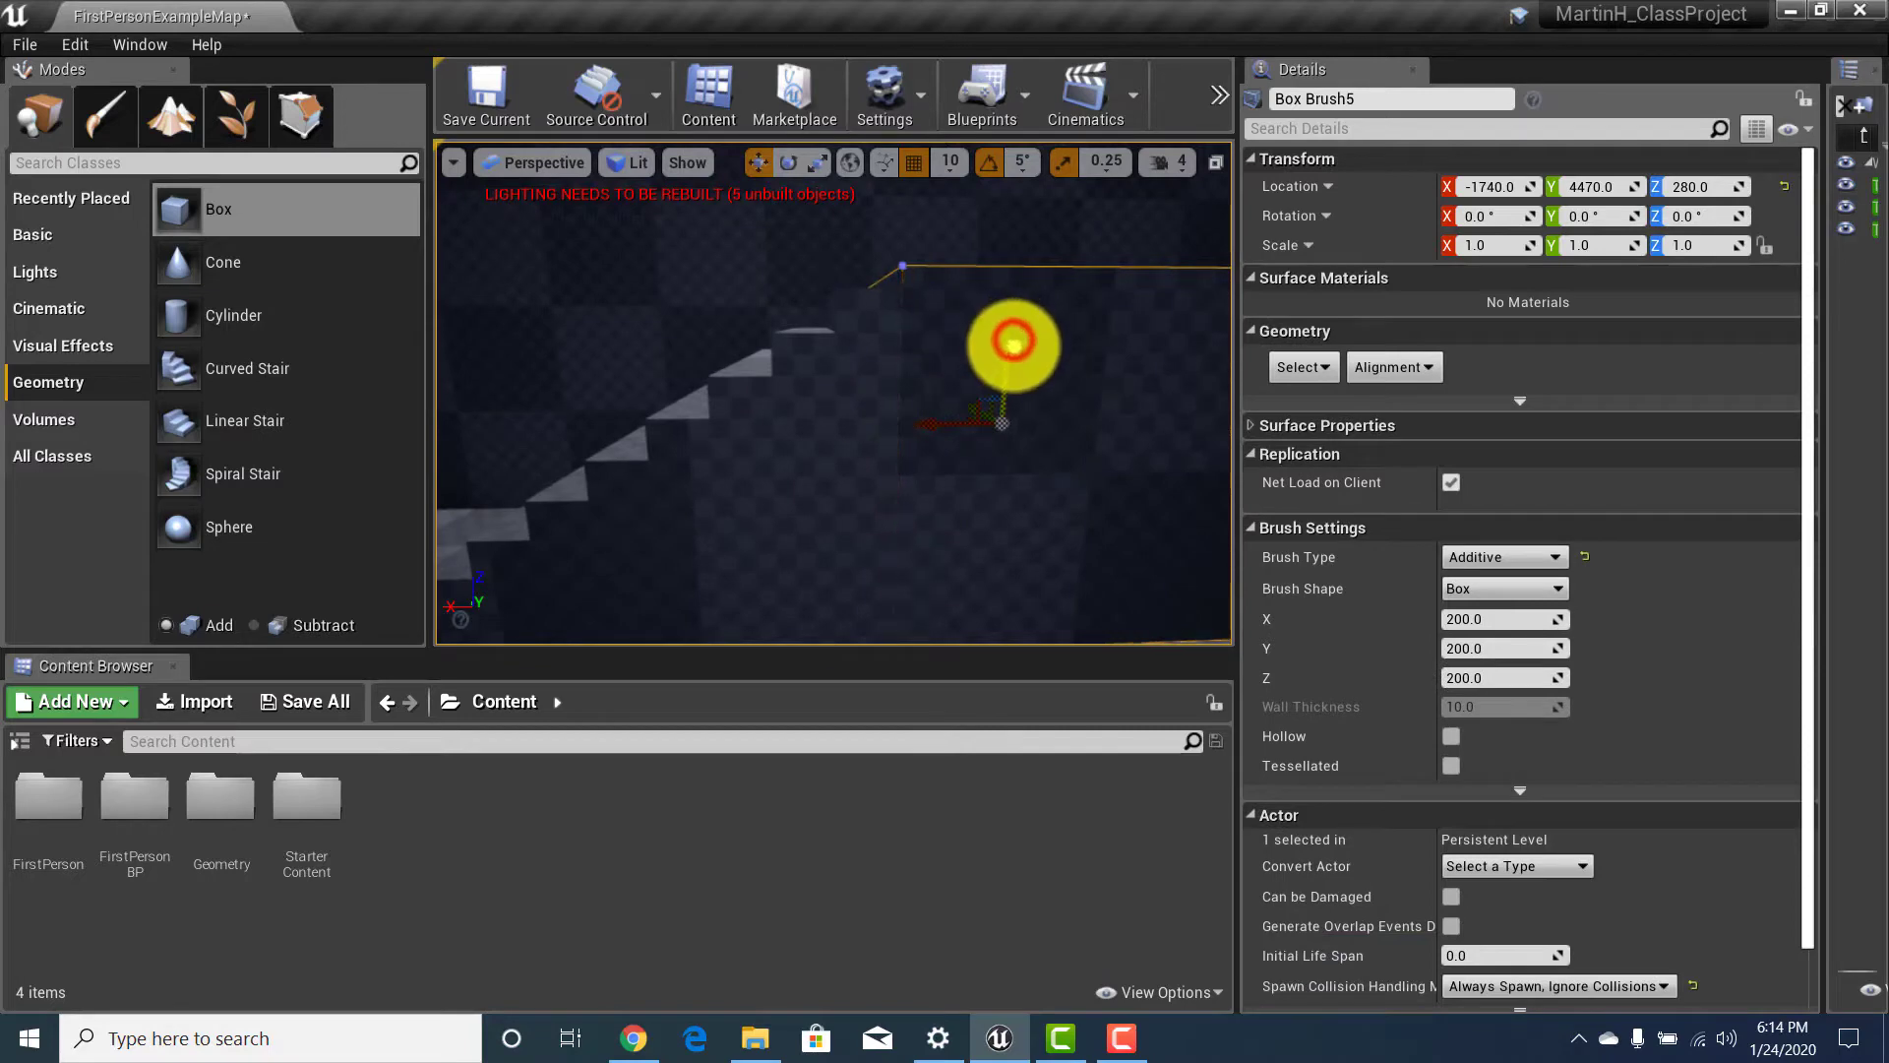
right_drag(990, 345, 972, 442)
key(s)
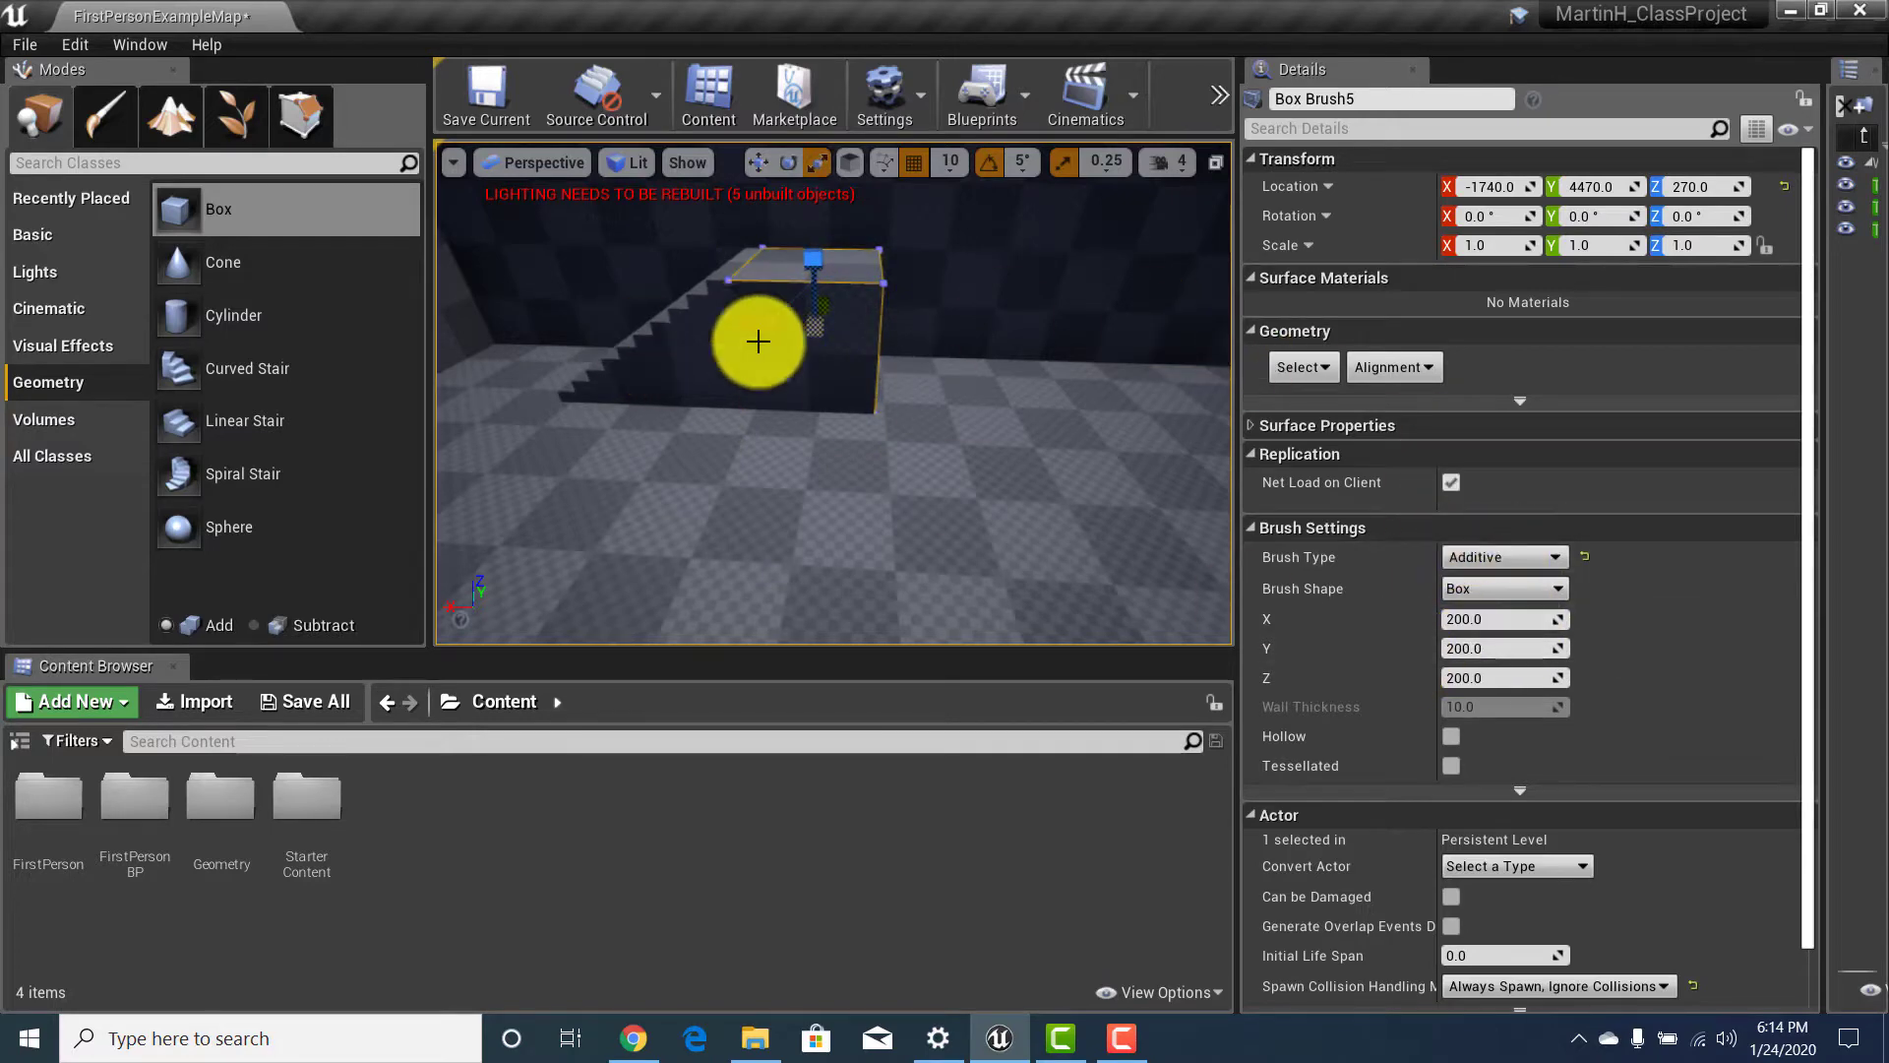
Set the box brush's X size to 500 and slide it away from the stairs to X -2000.
click(1485, 620)
text(5)
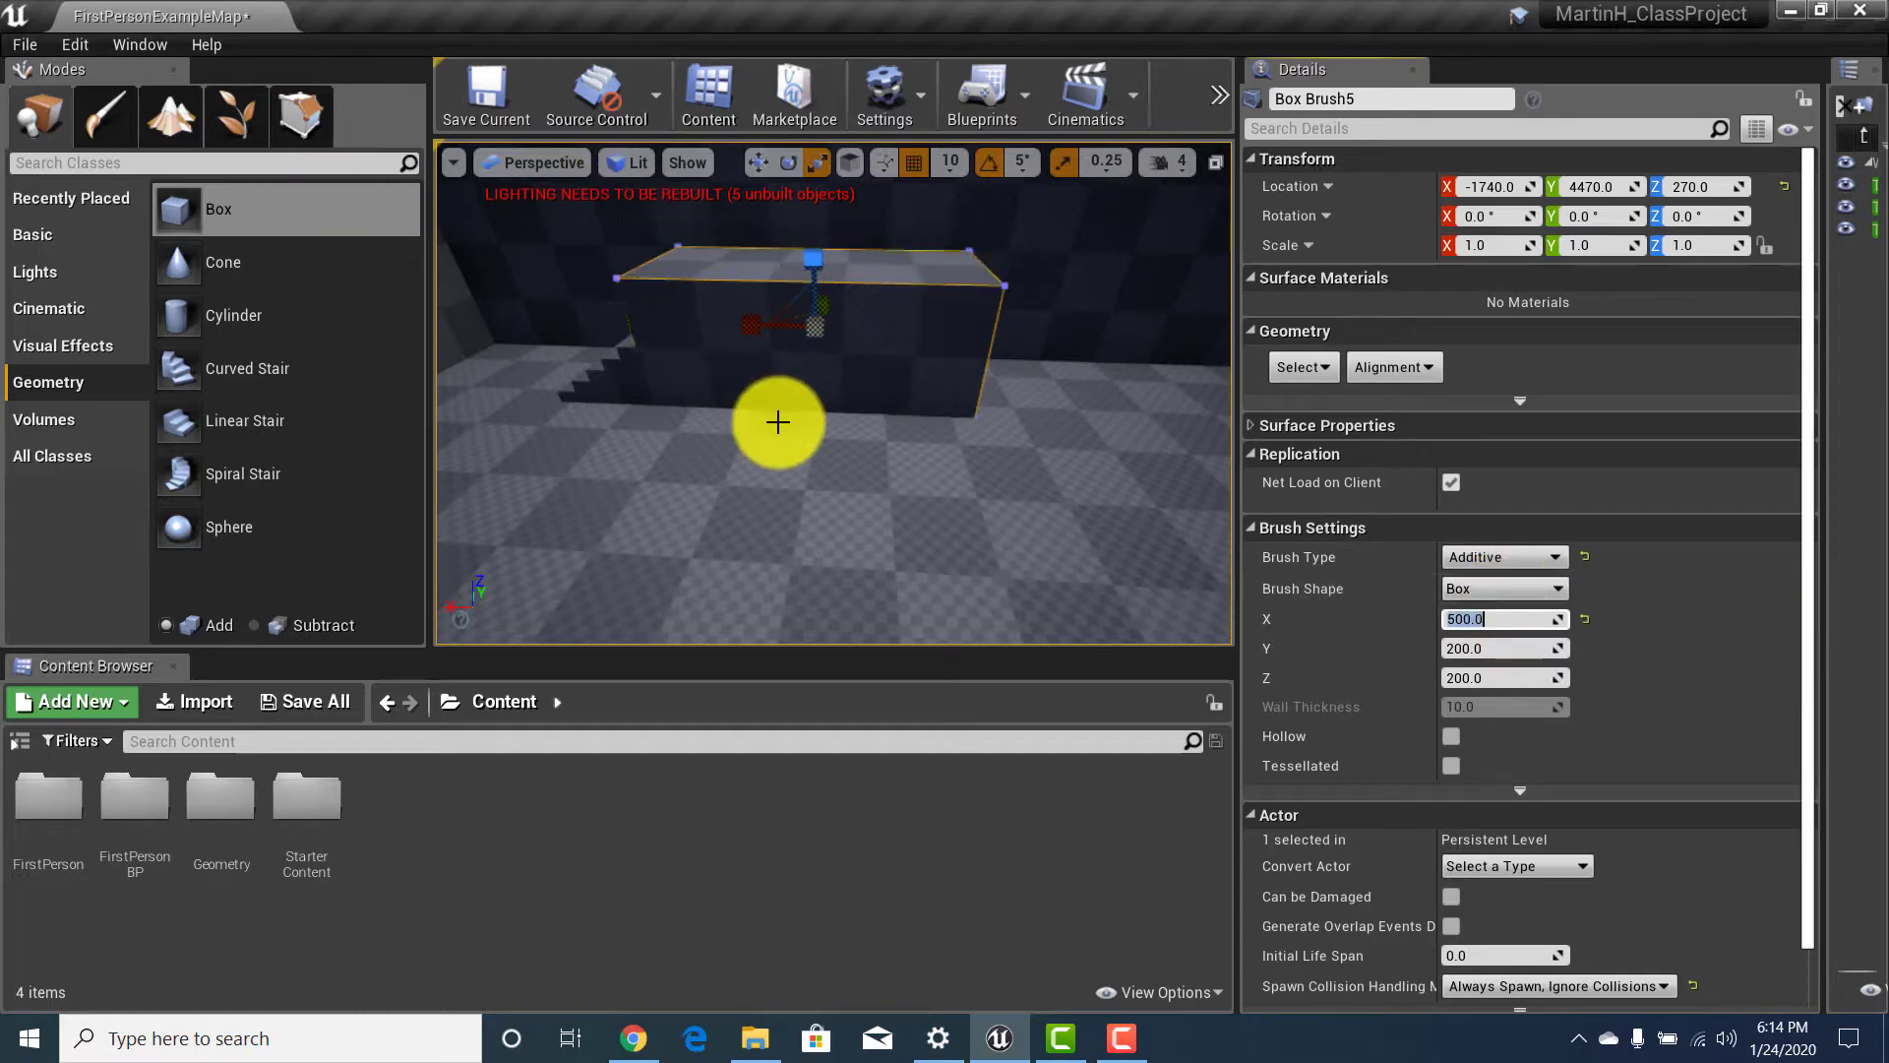
click(756, 275)
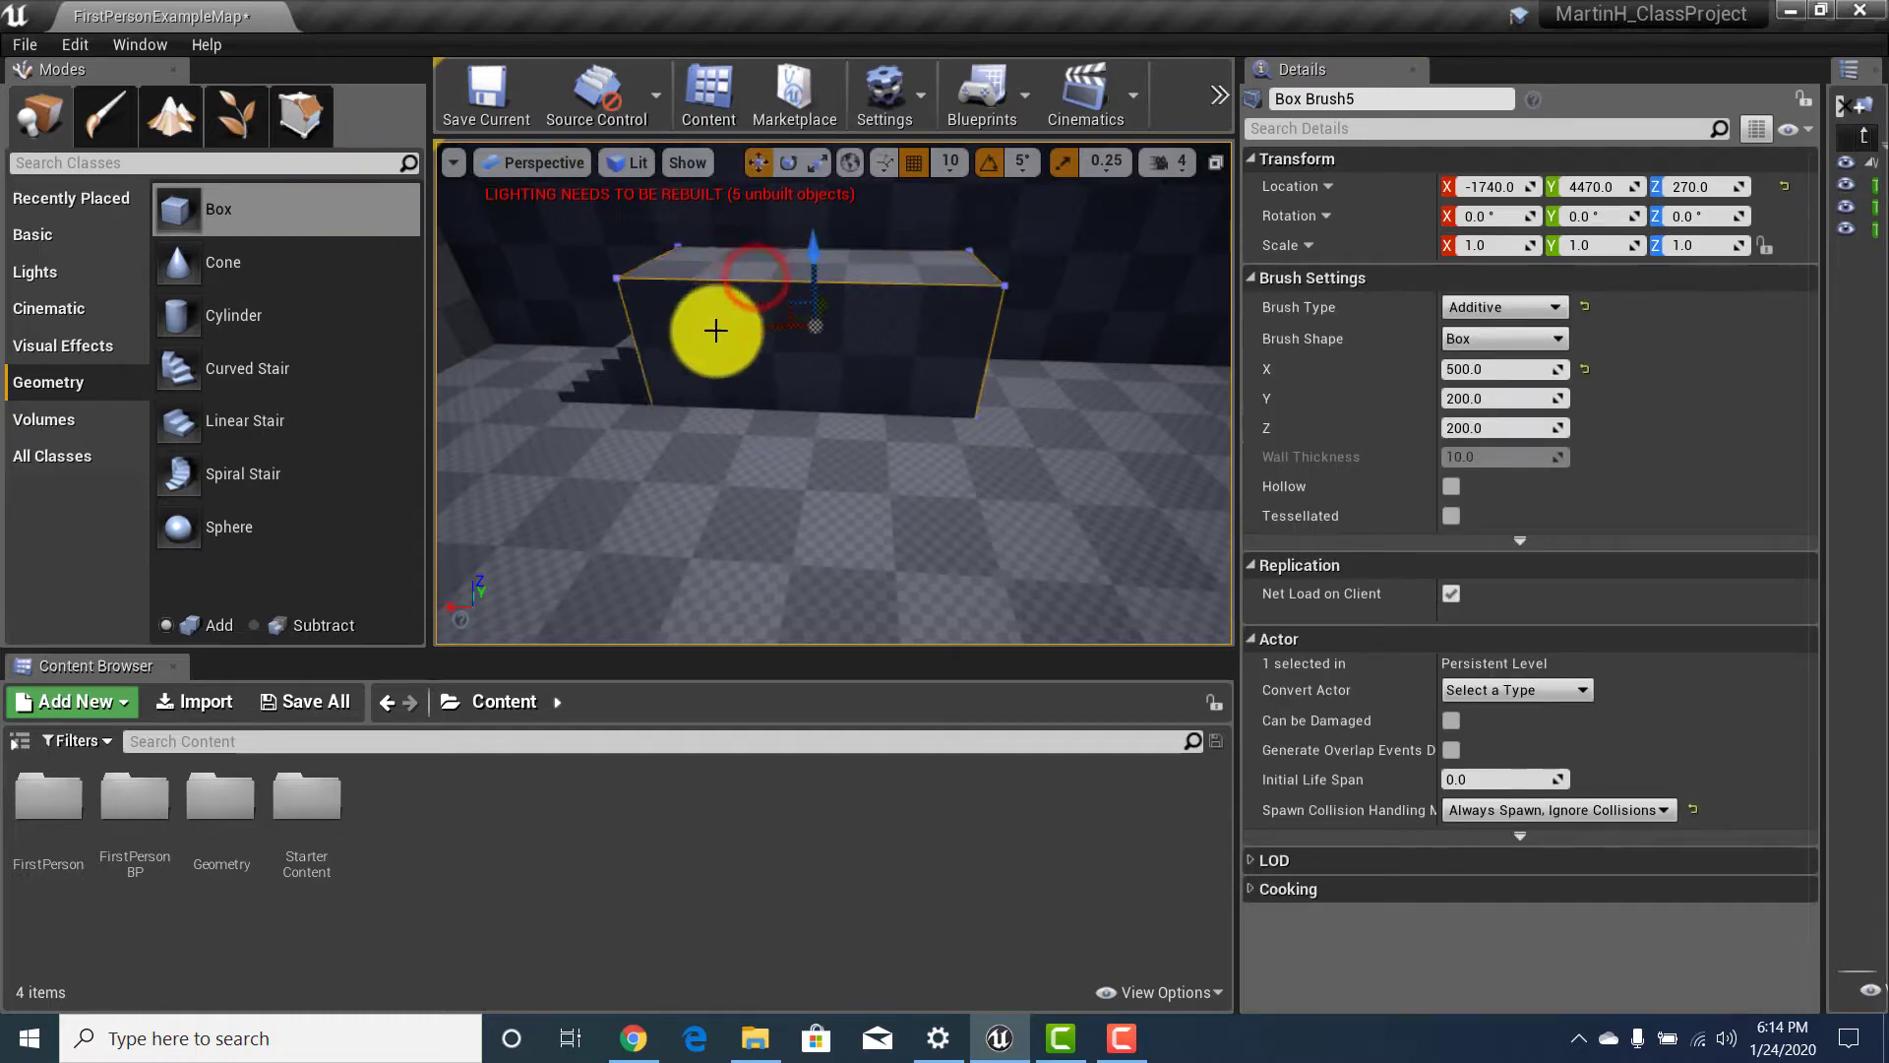
drag(927, 318, 933, 320)
right_drag(837, 409, 610, 489)
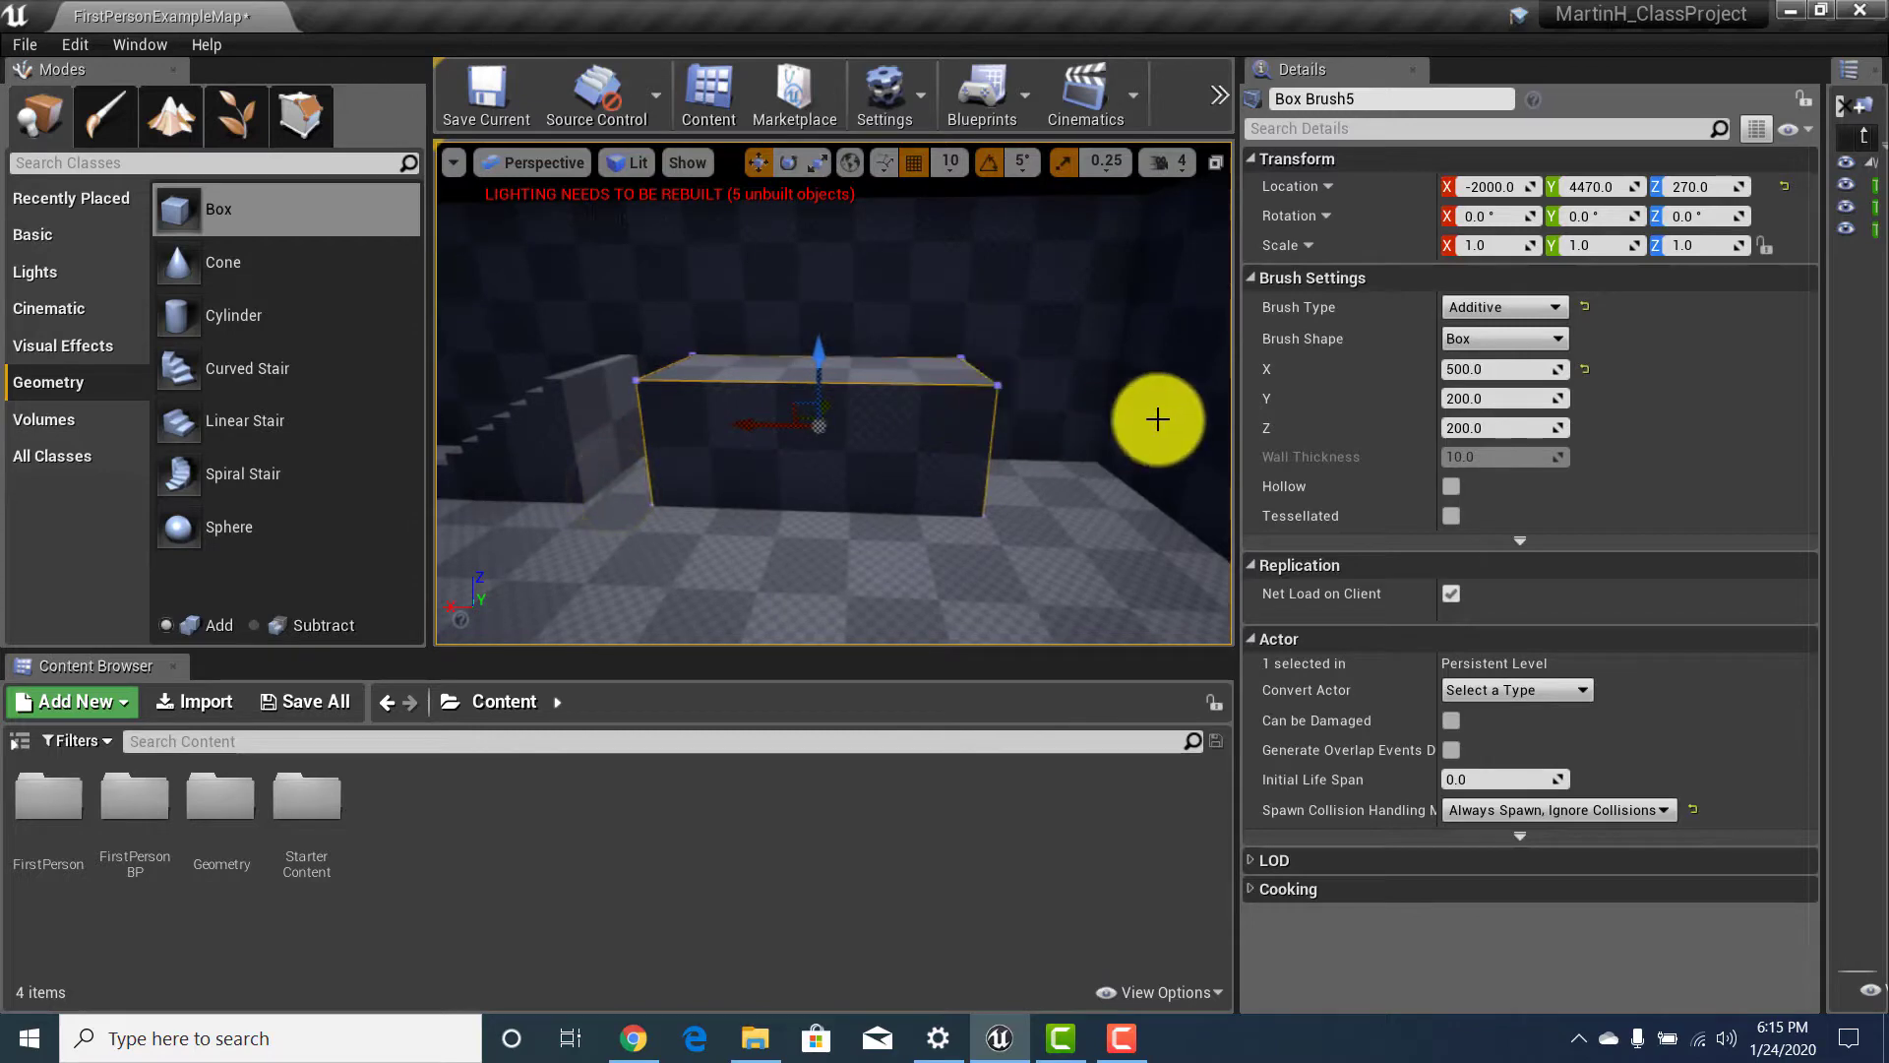
Set the box brush's X size to 1000 and shift it along the wall to X -2150.
click(1476, 370)
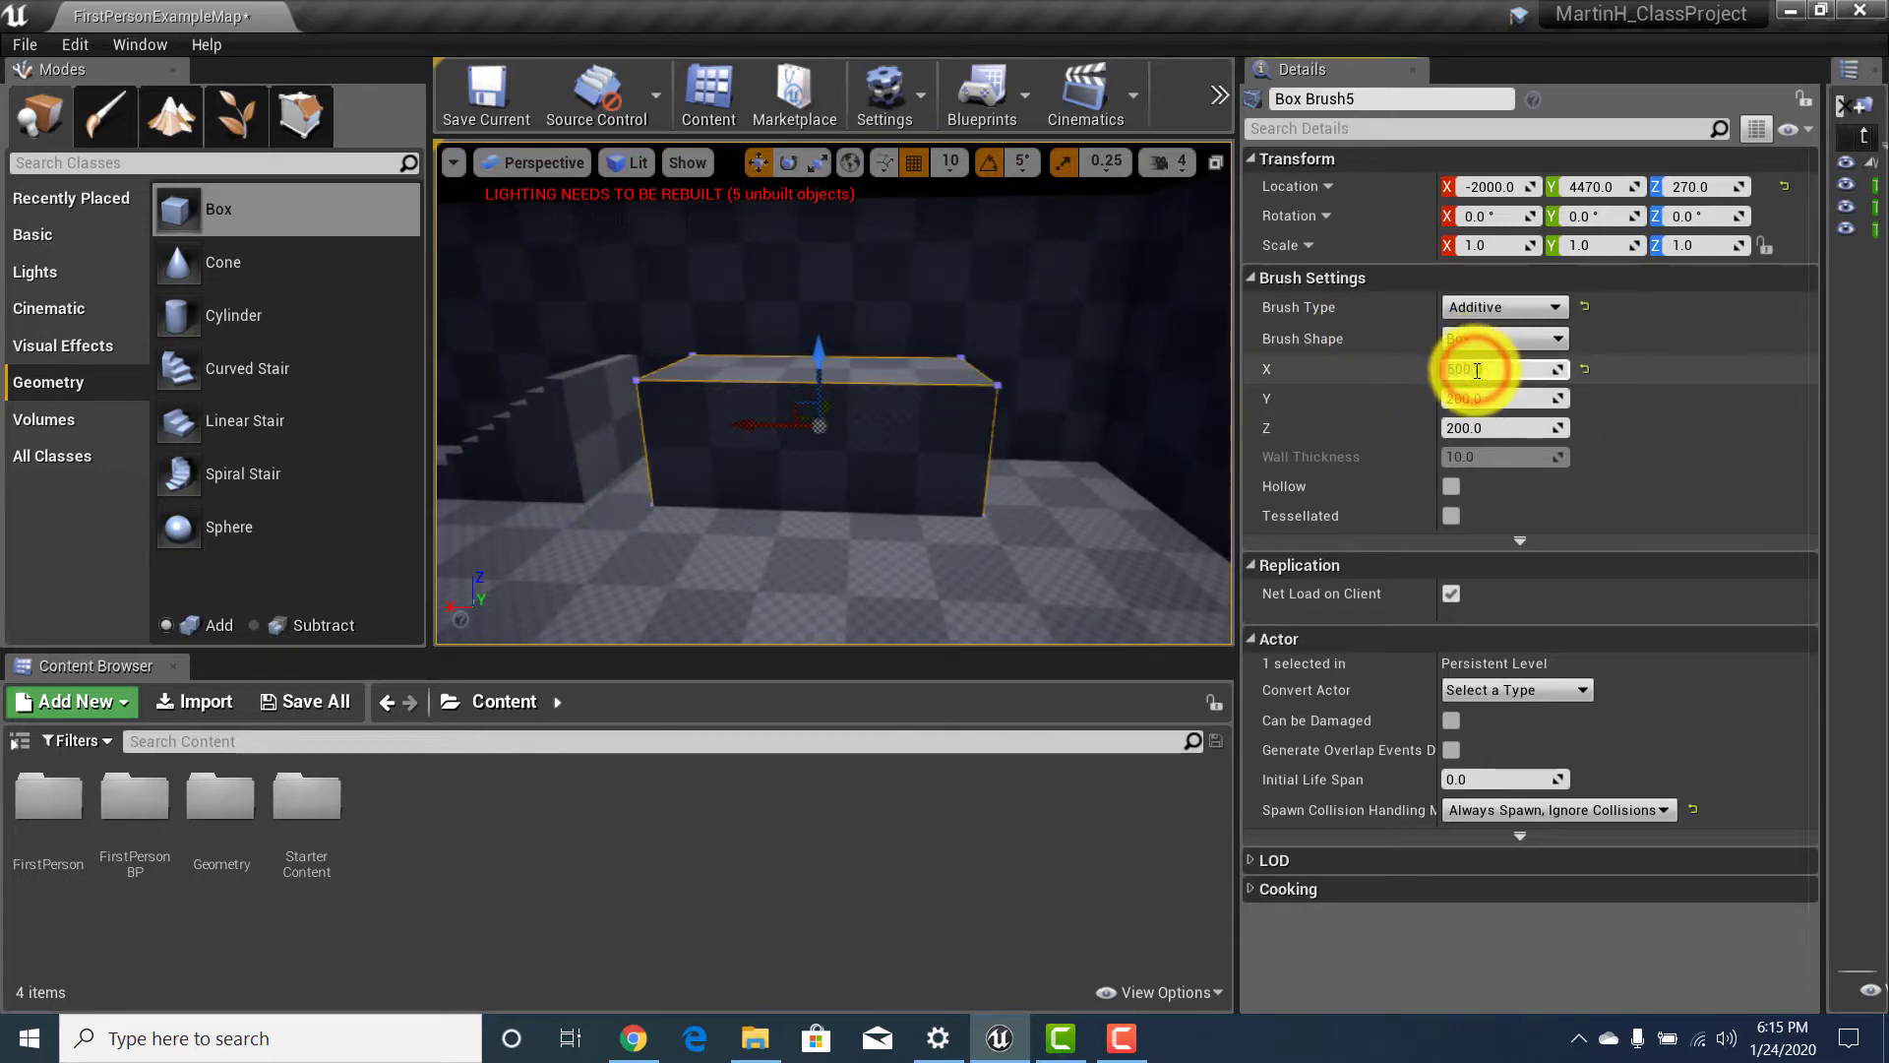
text(1000)
key(Return)
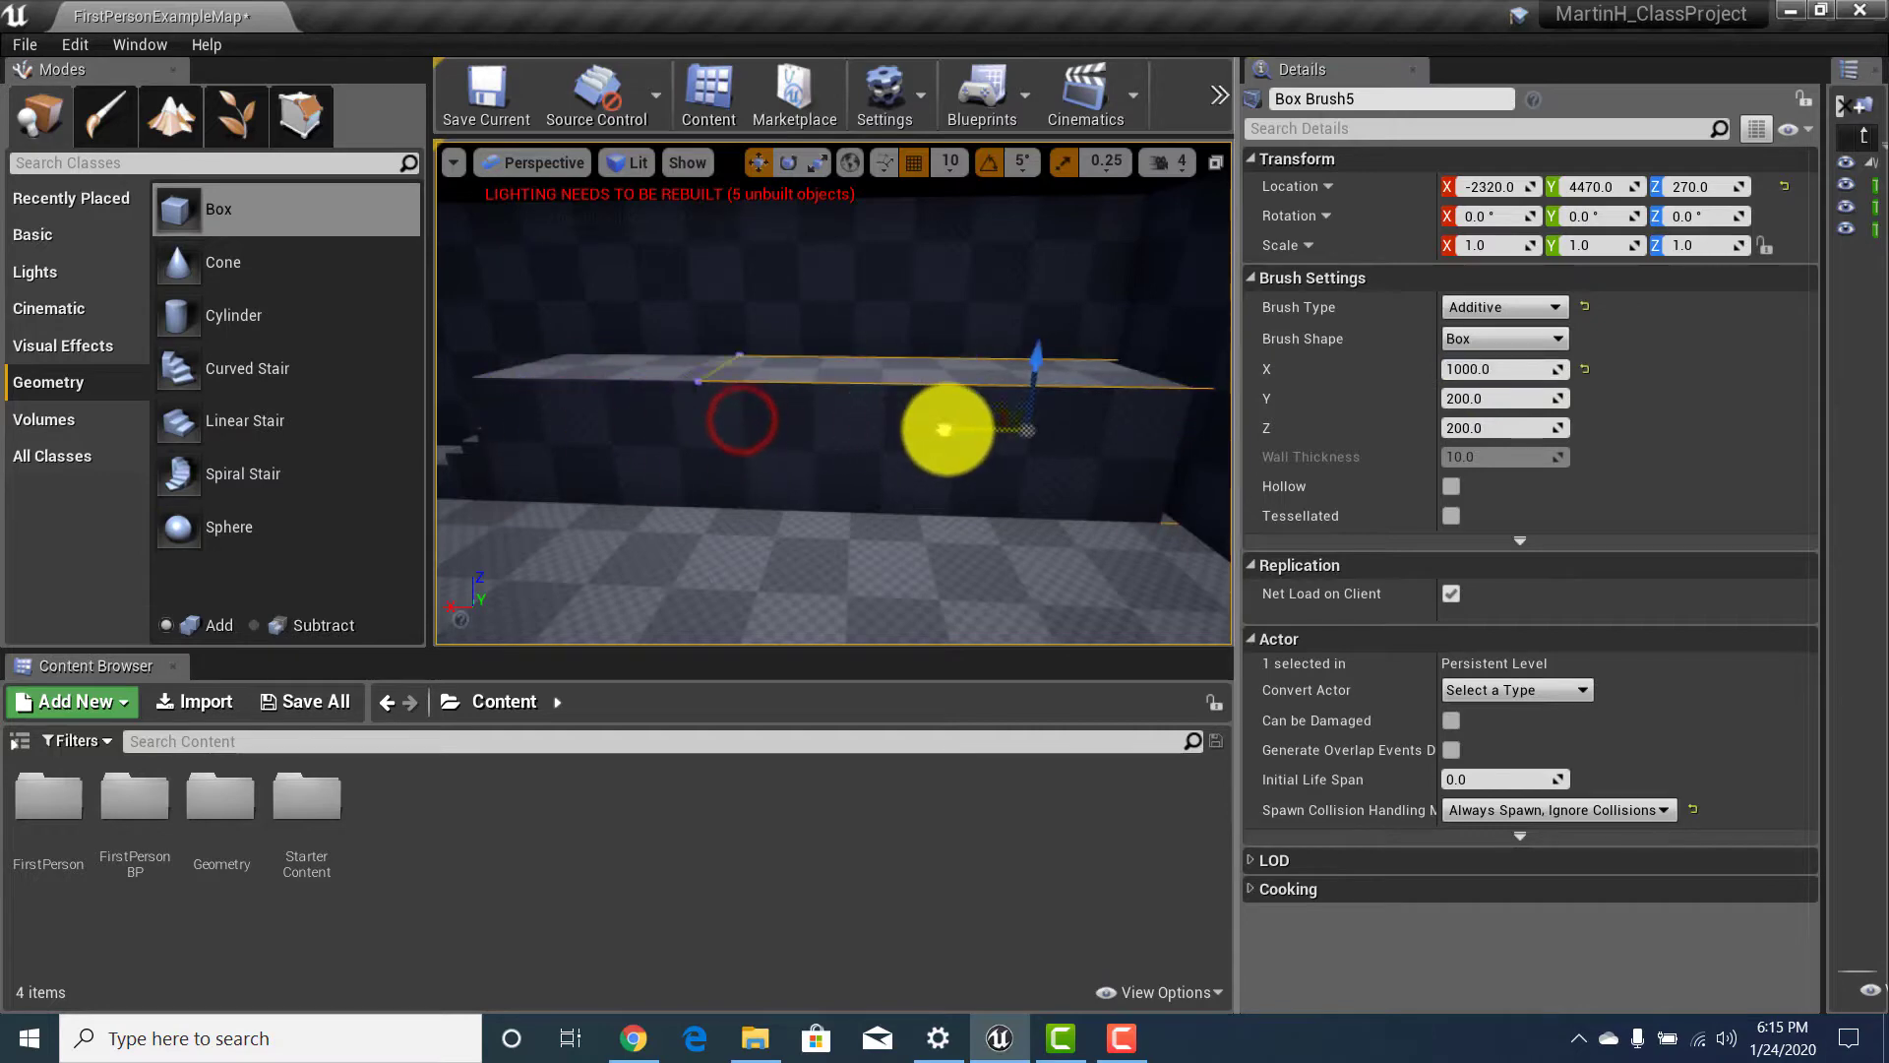
right_drag(757, 480, 801, 463)
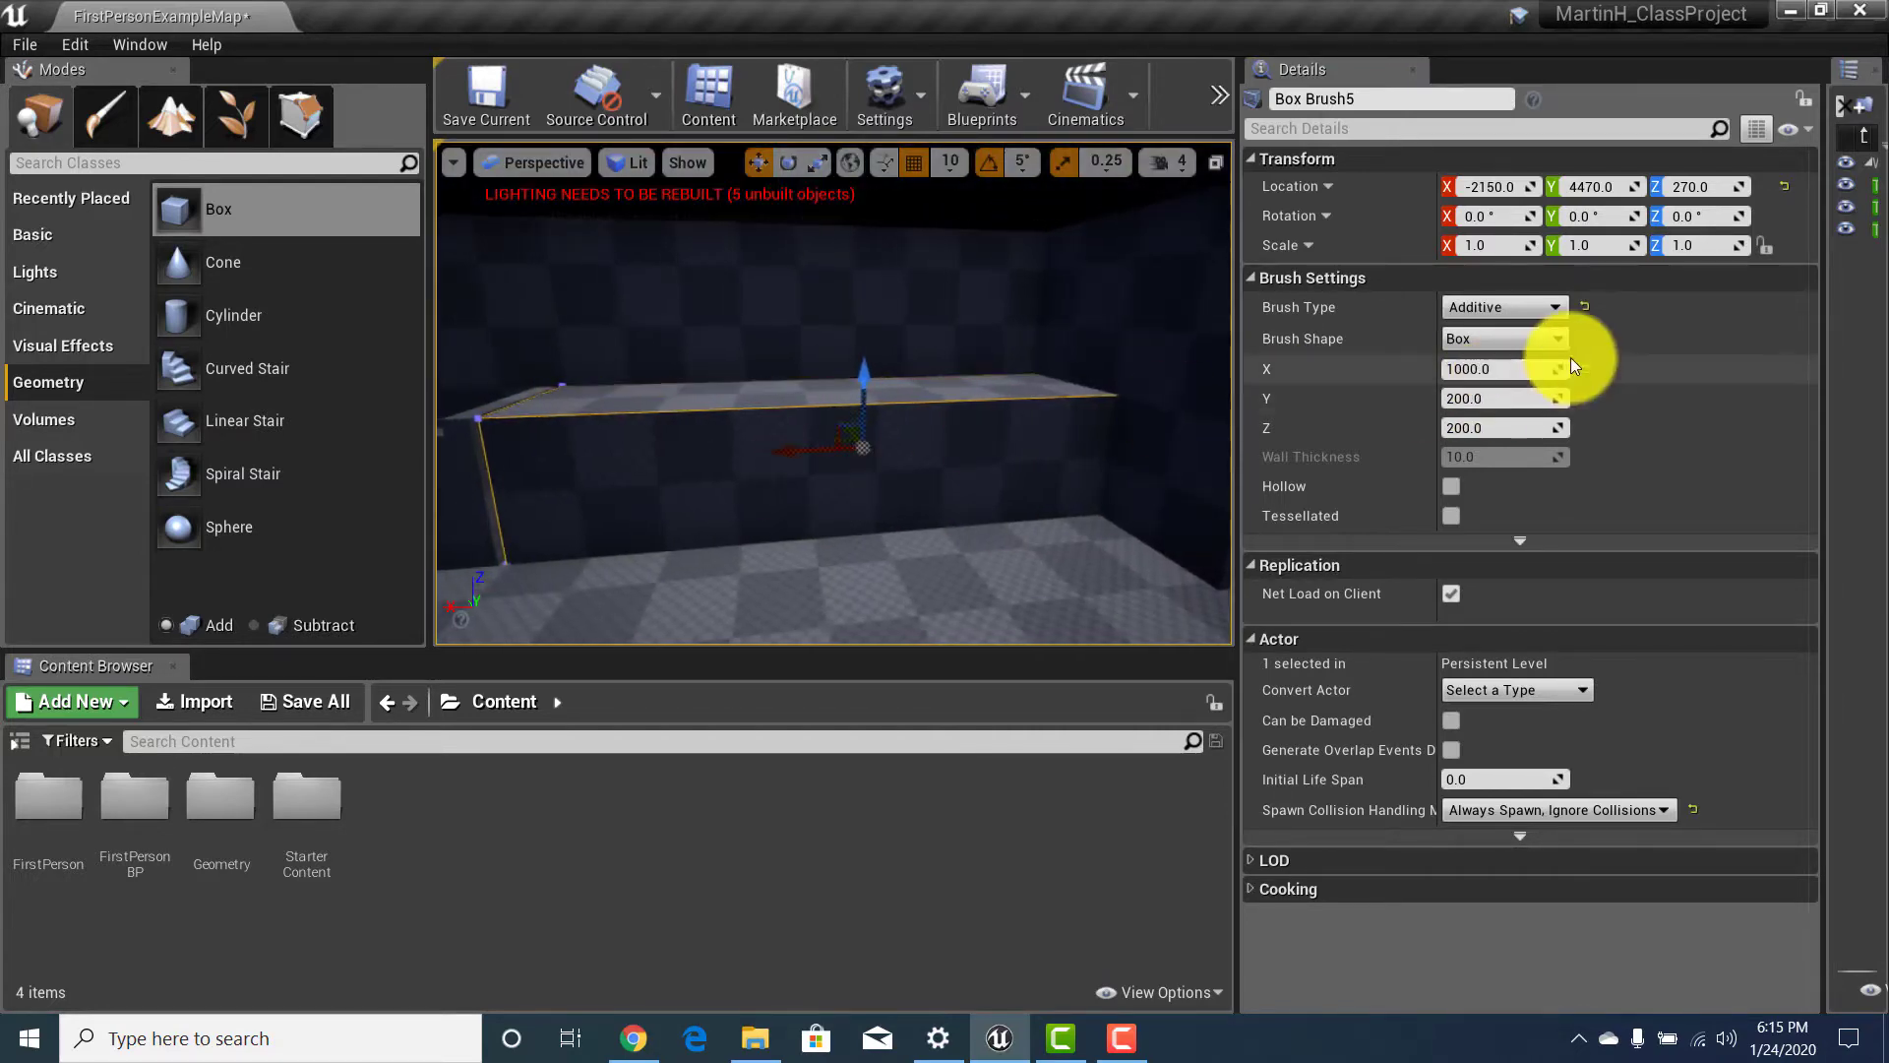
Set the box brush's X size to 900 and slide it against the stairs at X -2080.
click(1481, 374)
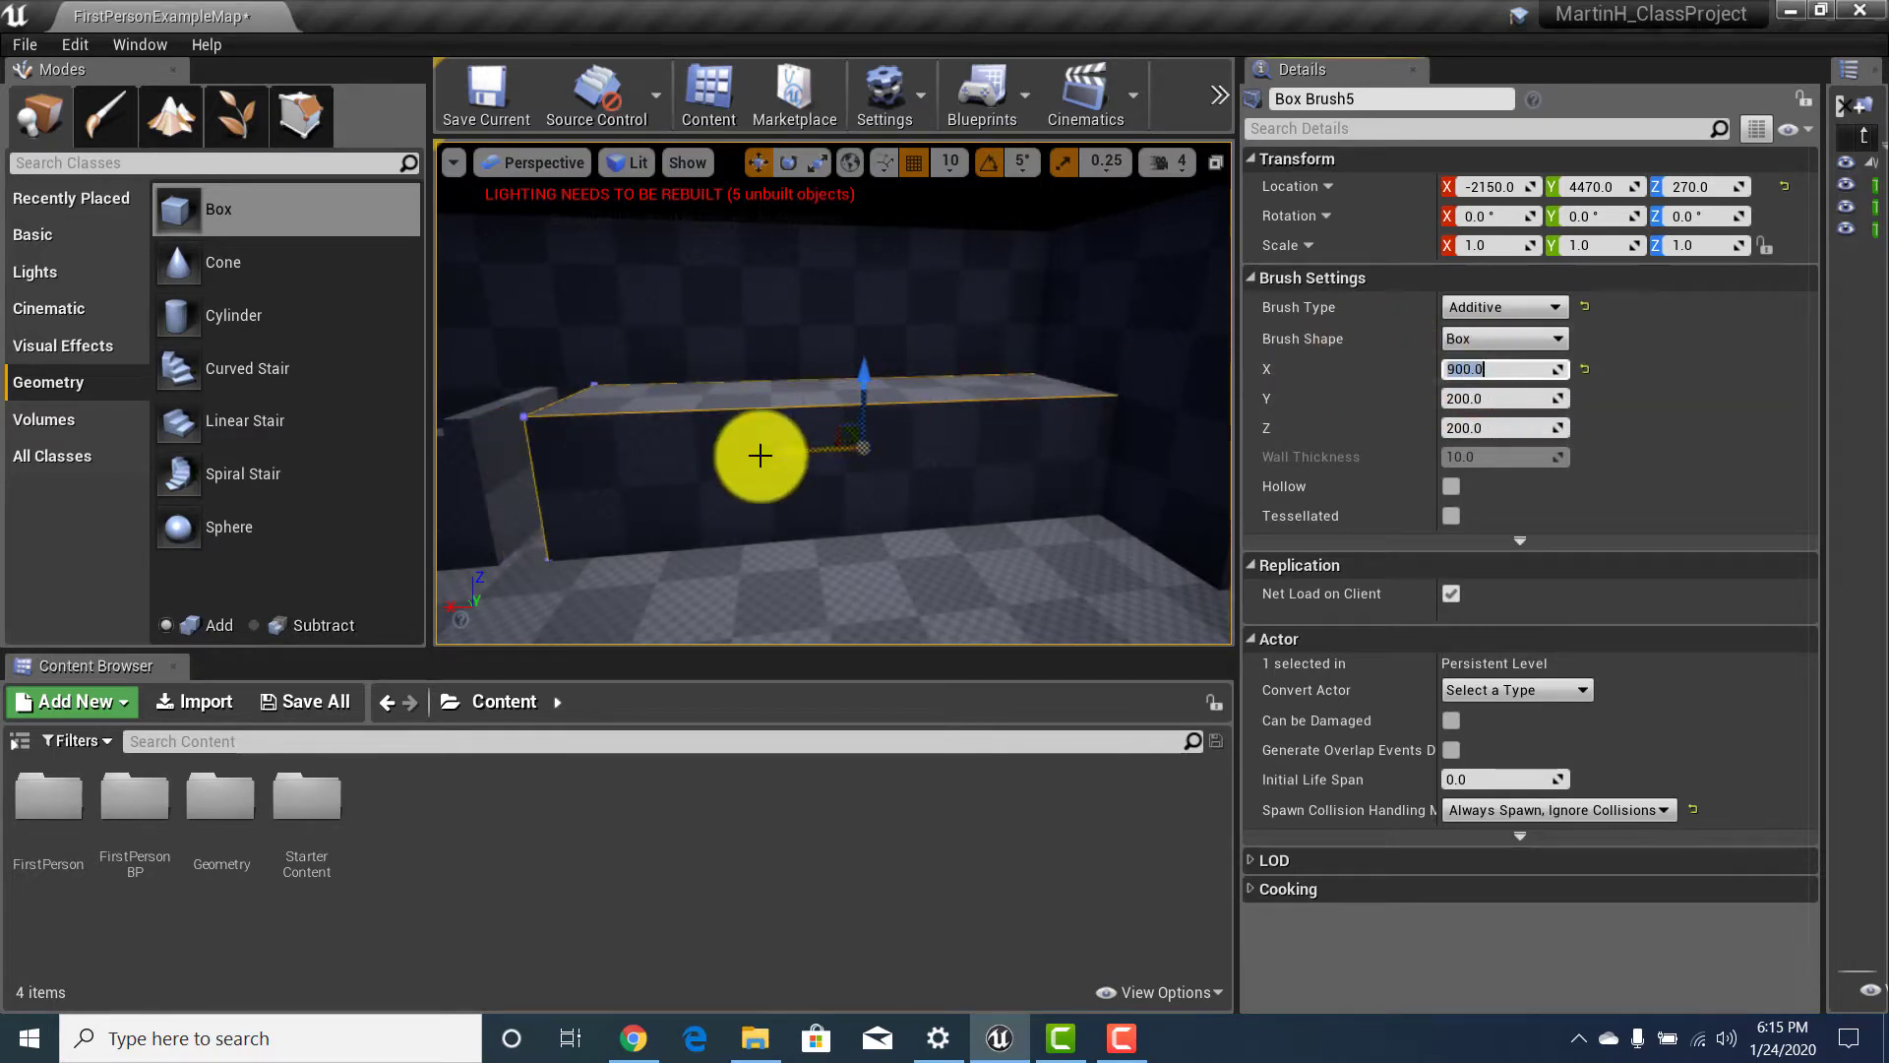
mouse_move(832, 472)
right_down()
mouse_move(792, 464)
mouse_move(1118, 476)
right_up()
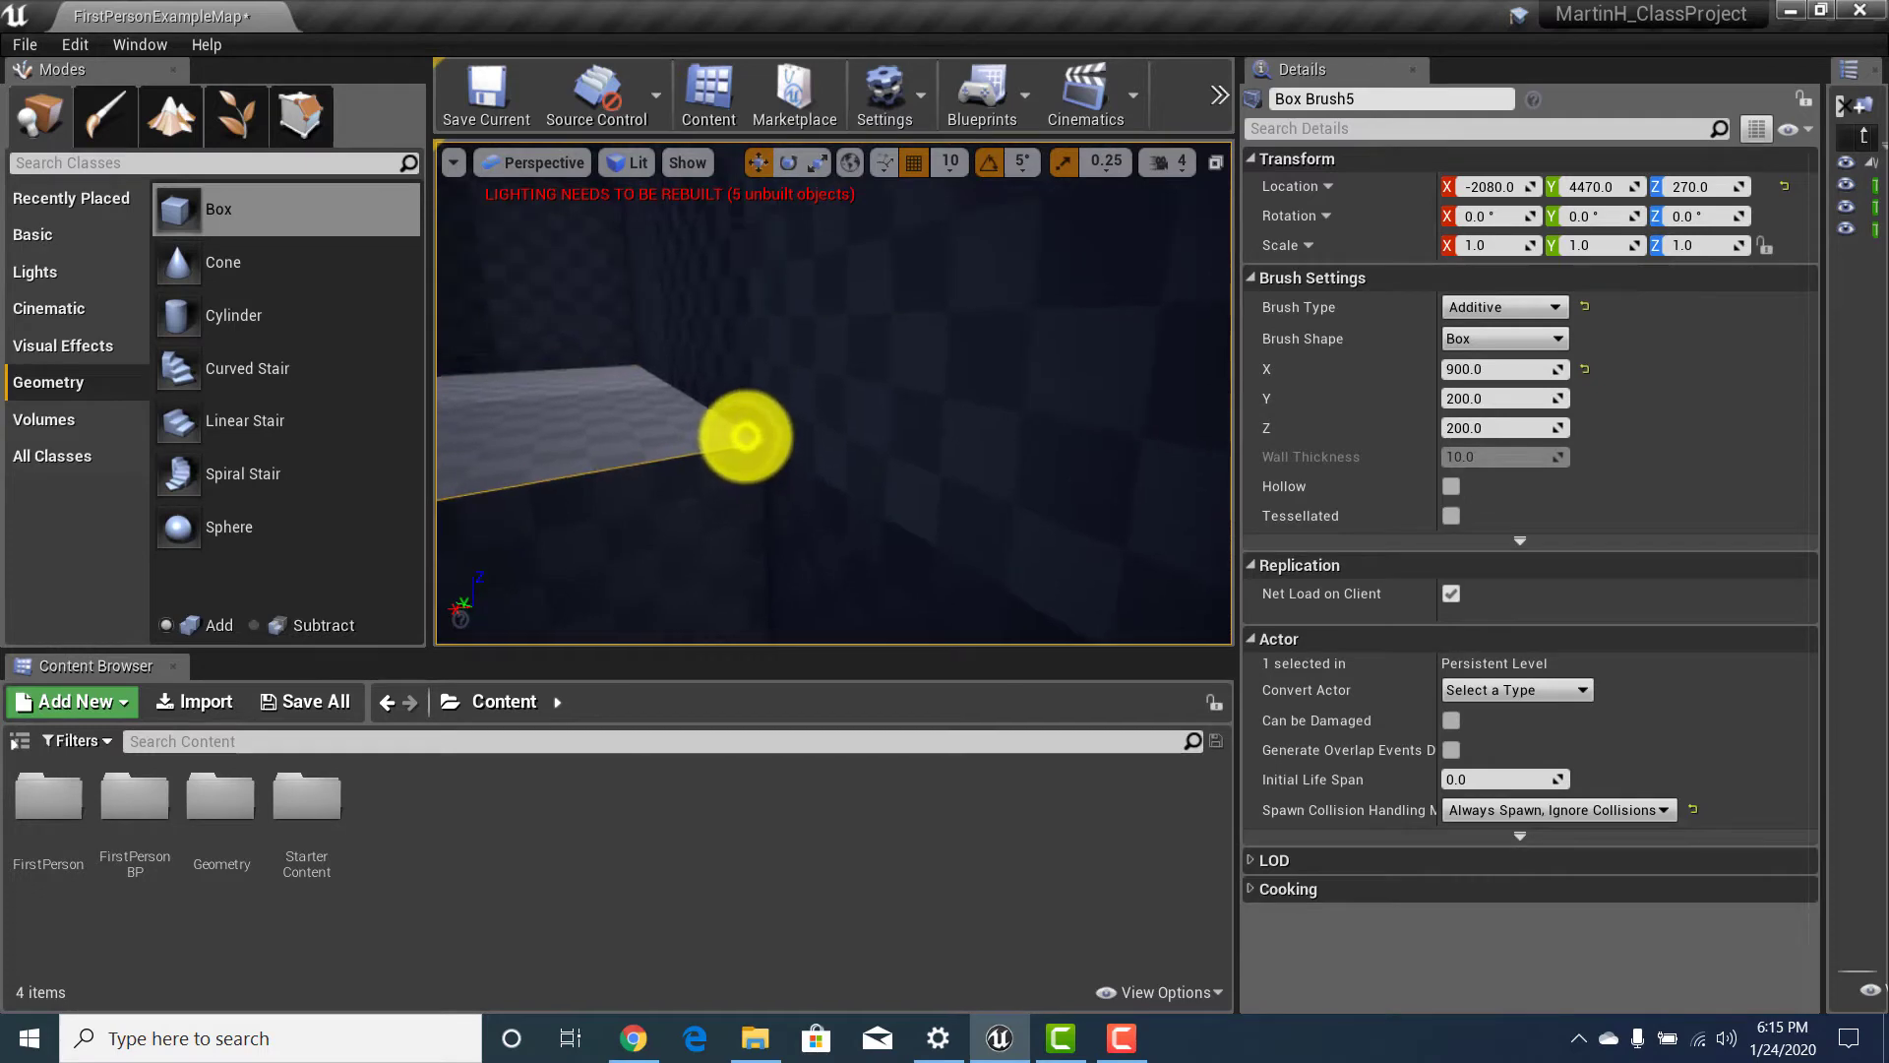
mouse_move(693, 466)
right_down()
mouse_move(645, 469)
mouse_move(659, 547)
mouse_move(656, 503)
right_up()
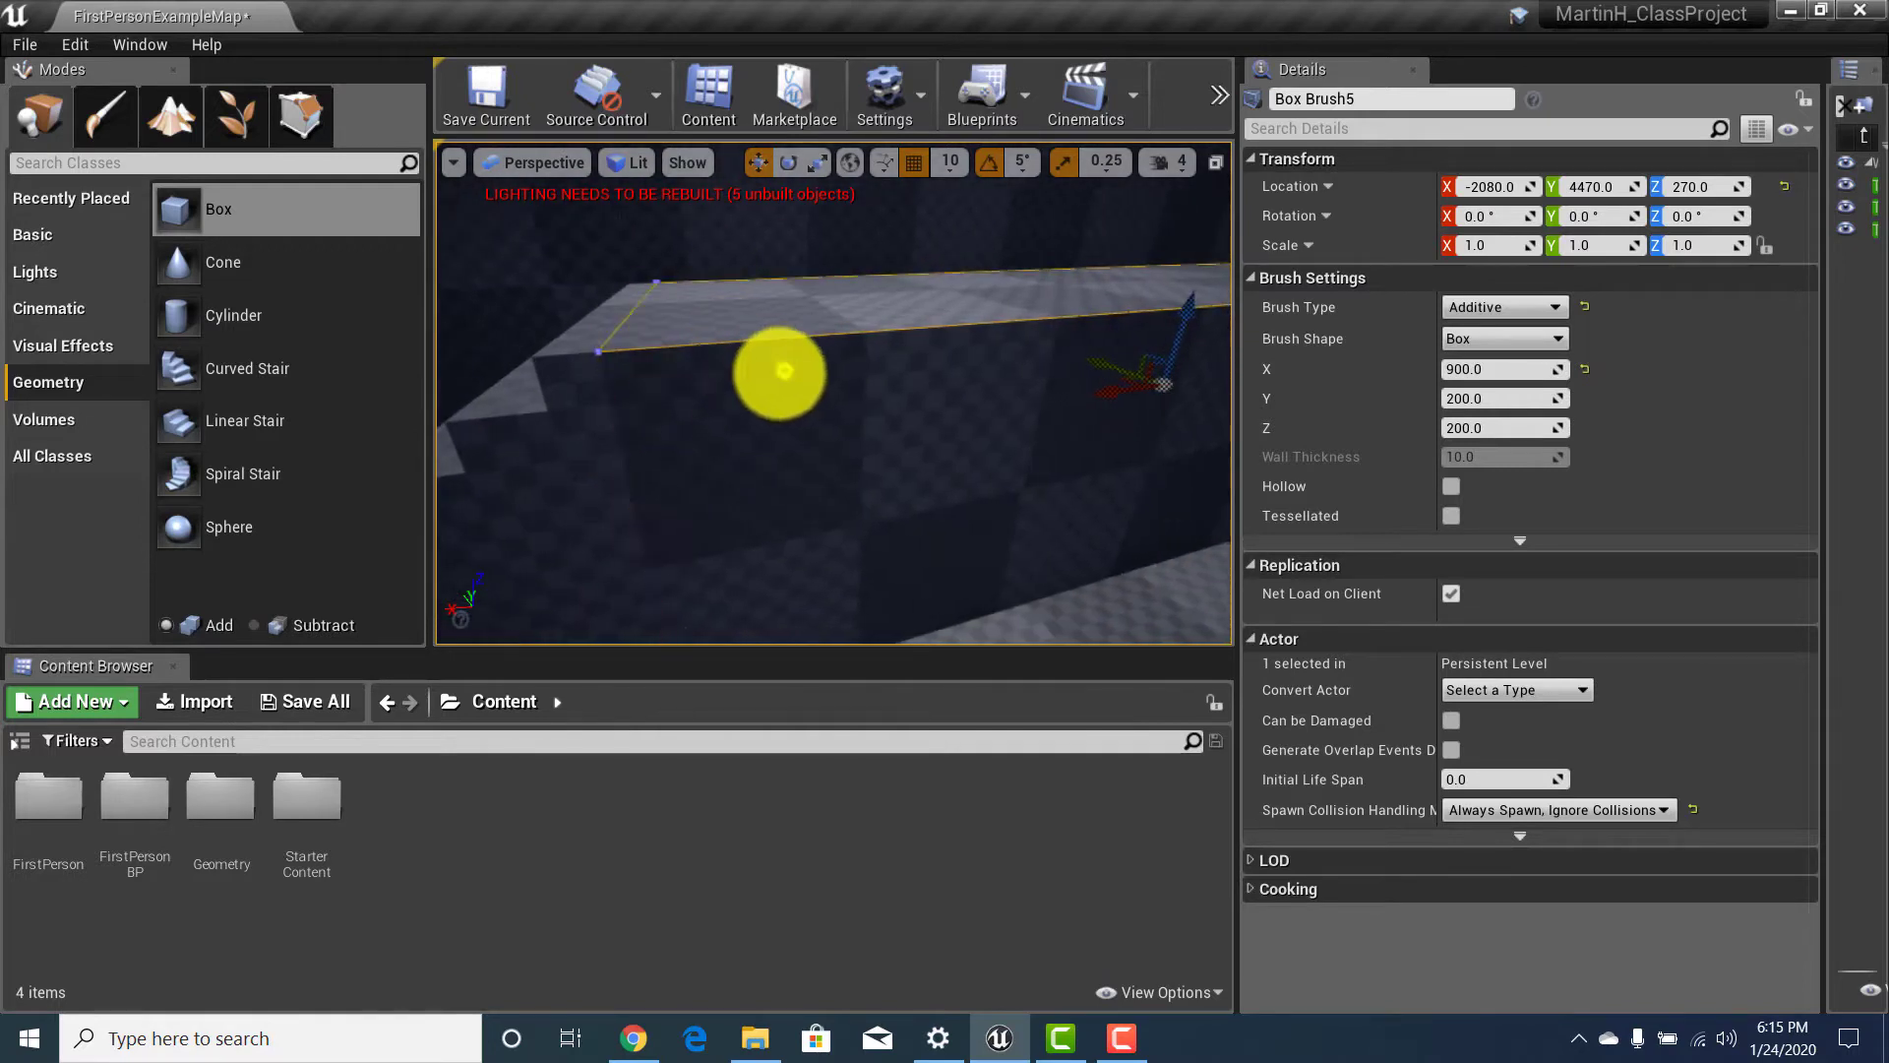
Duplicate the linear stairs and place the copy on top of the long box at X -1880, Y 4560, Z 400.
mouse_move(784, 371)
right_down()
mouse_move(767, 370)
mouse_move(898, 324)
mouse_move(913, 418)
right_up()
click(797, 397)
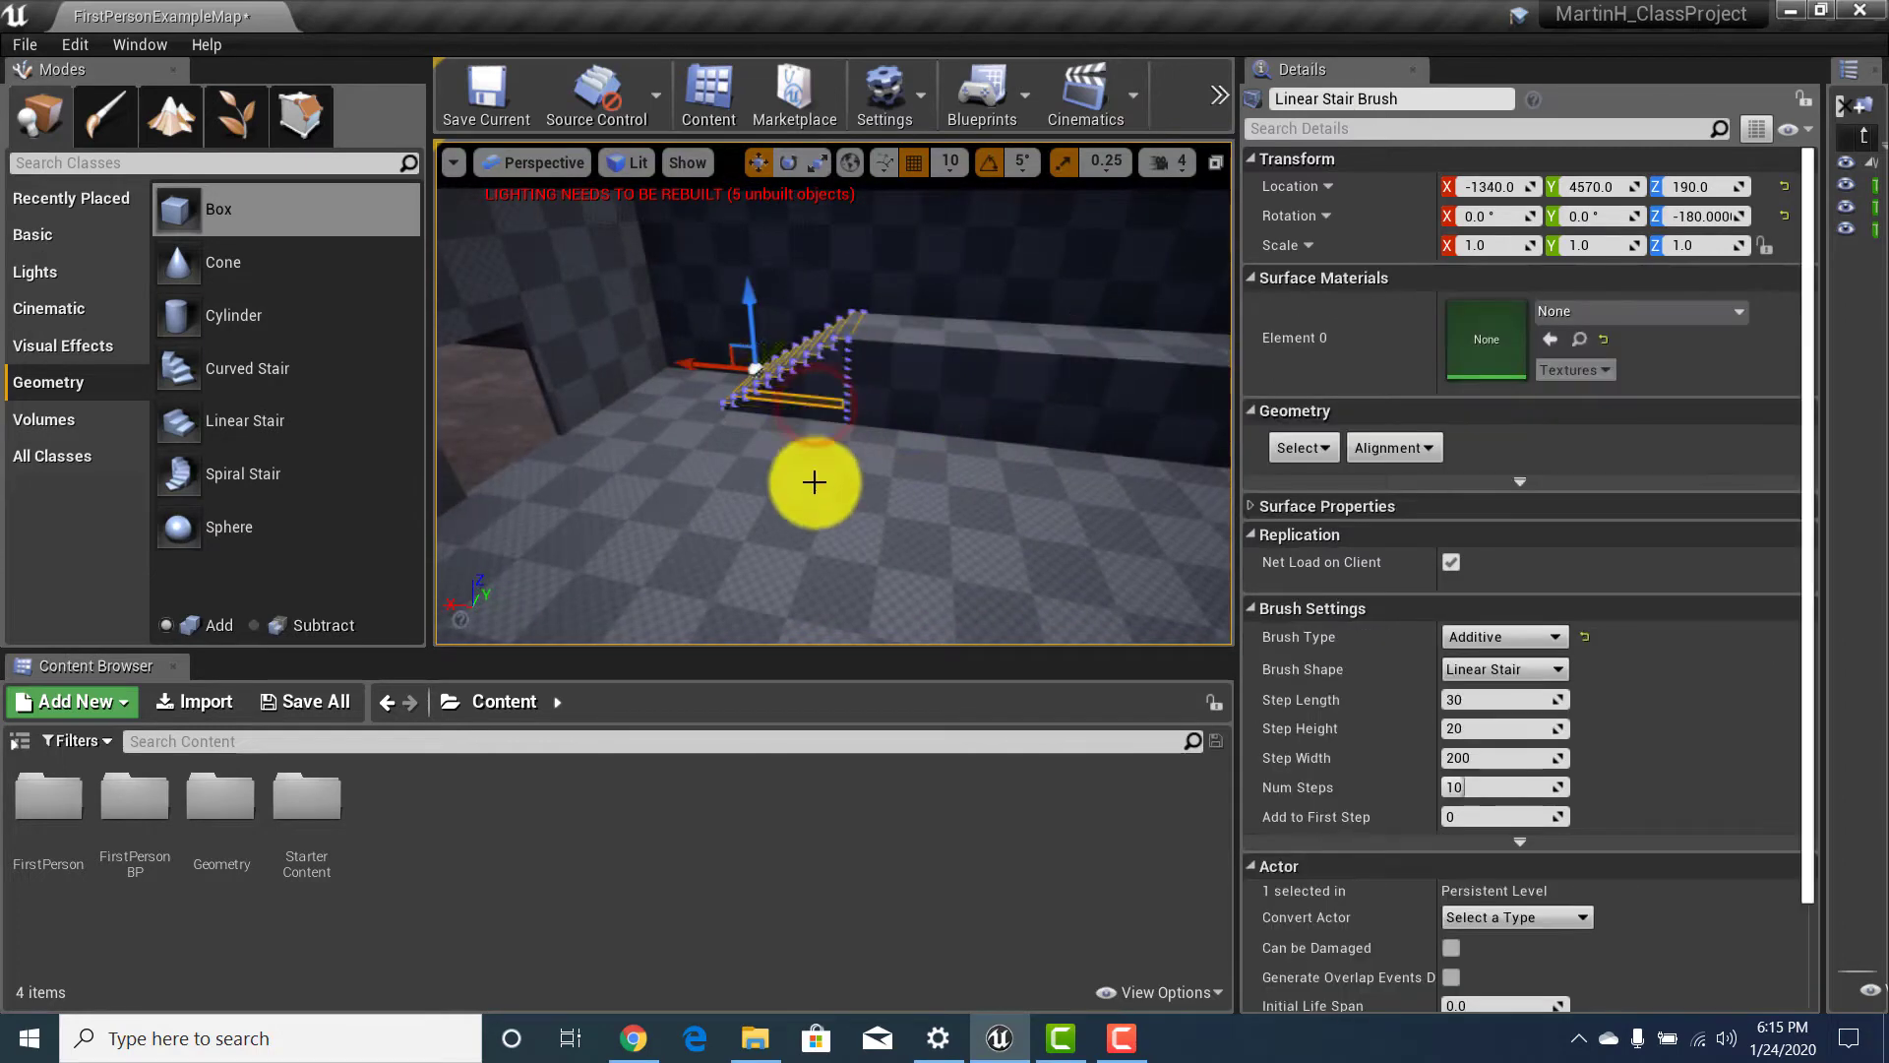
key(ctrl+v)
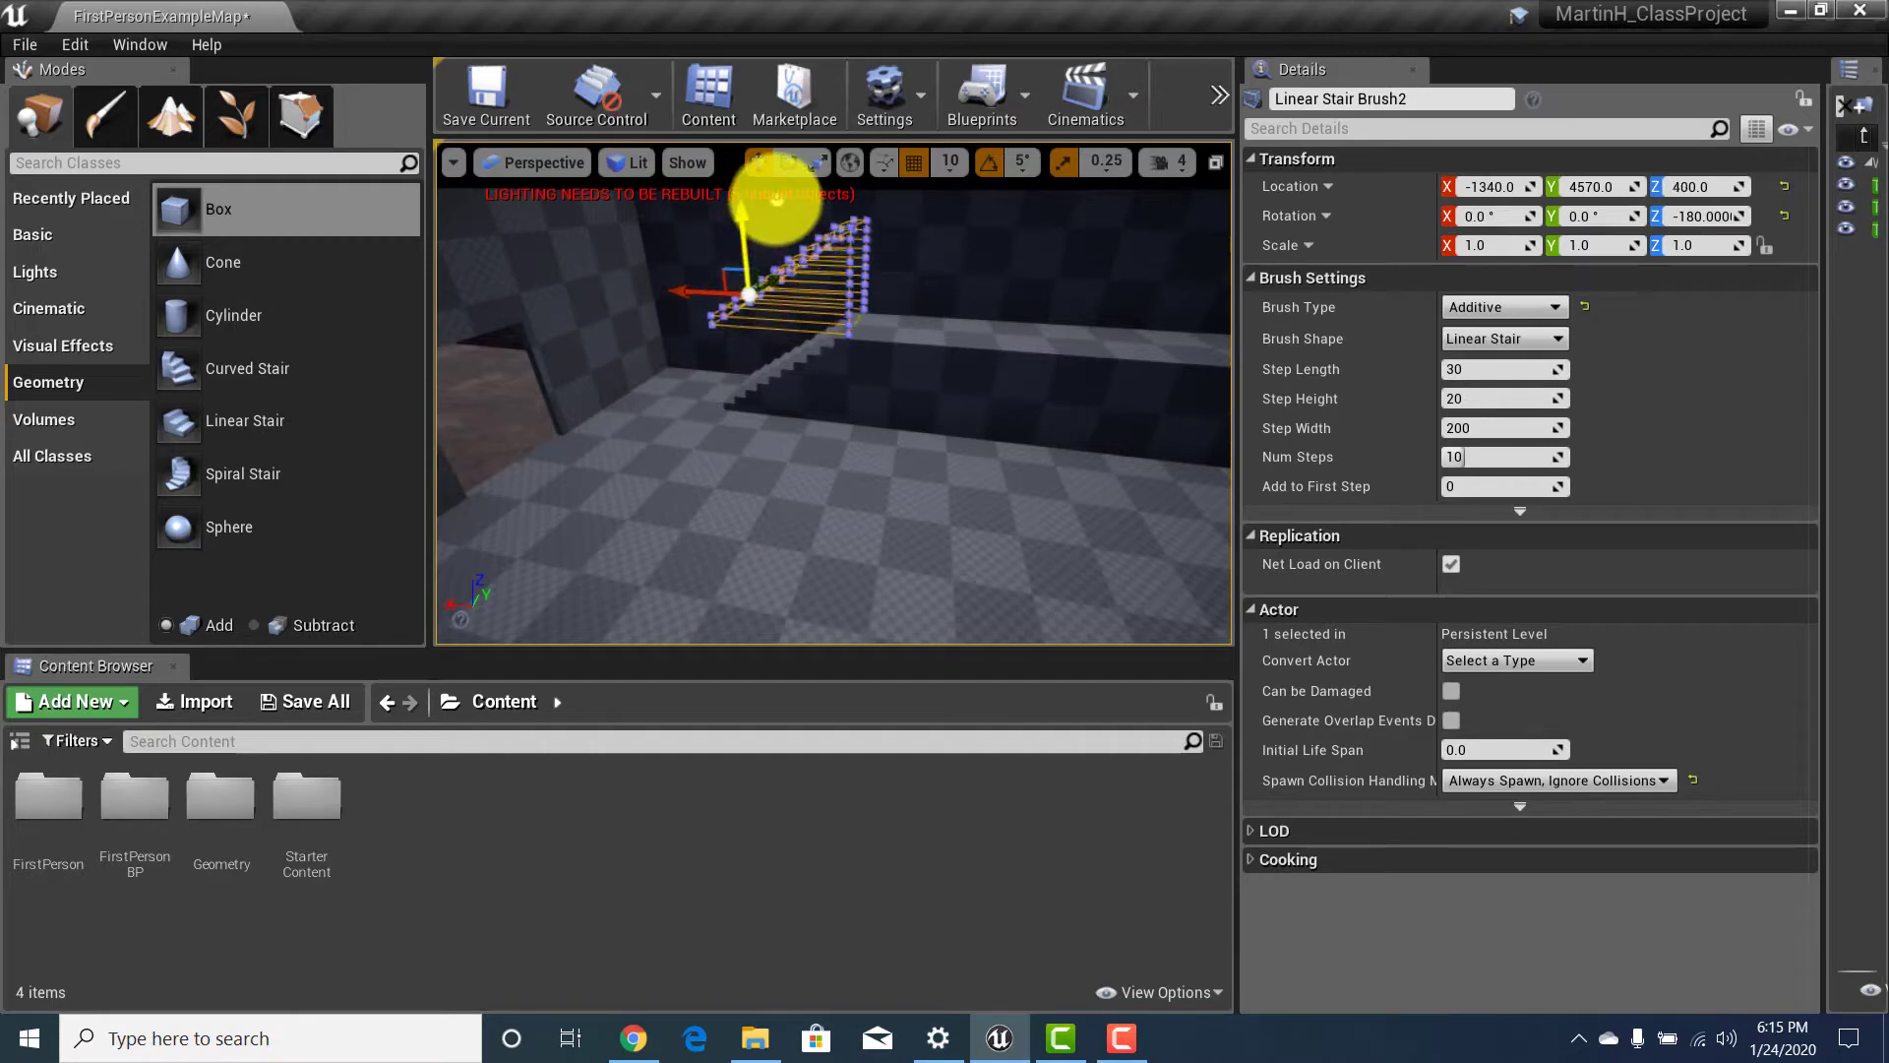
drag(876, 285, 868, 312)
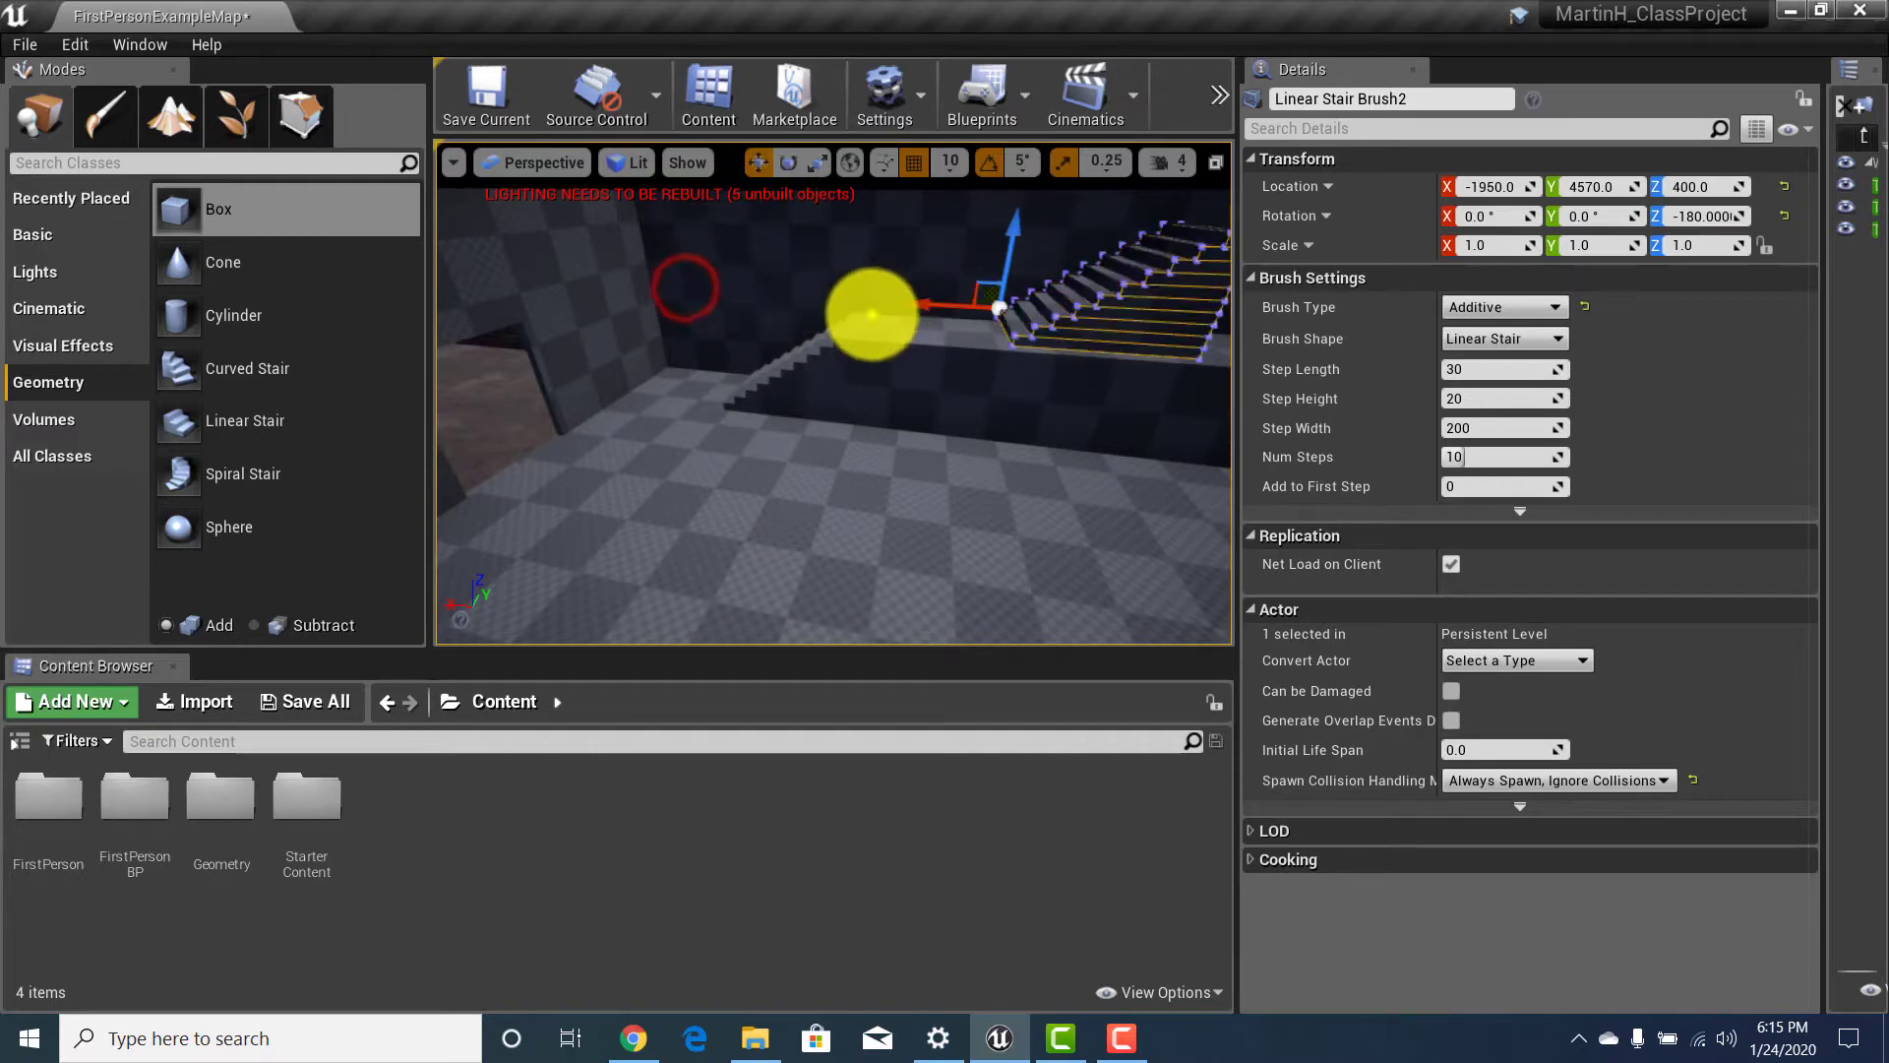
mouse_move(869, 312)
right_down()
mouse_move(1058, 299)
mouse_move(1026, 360)
right_up()
right_click(1026, 360)
click(838, 416)
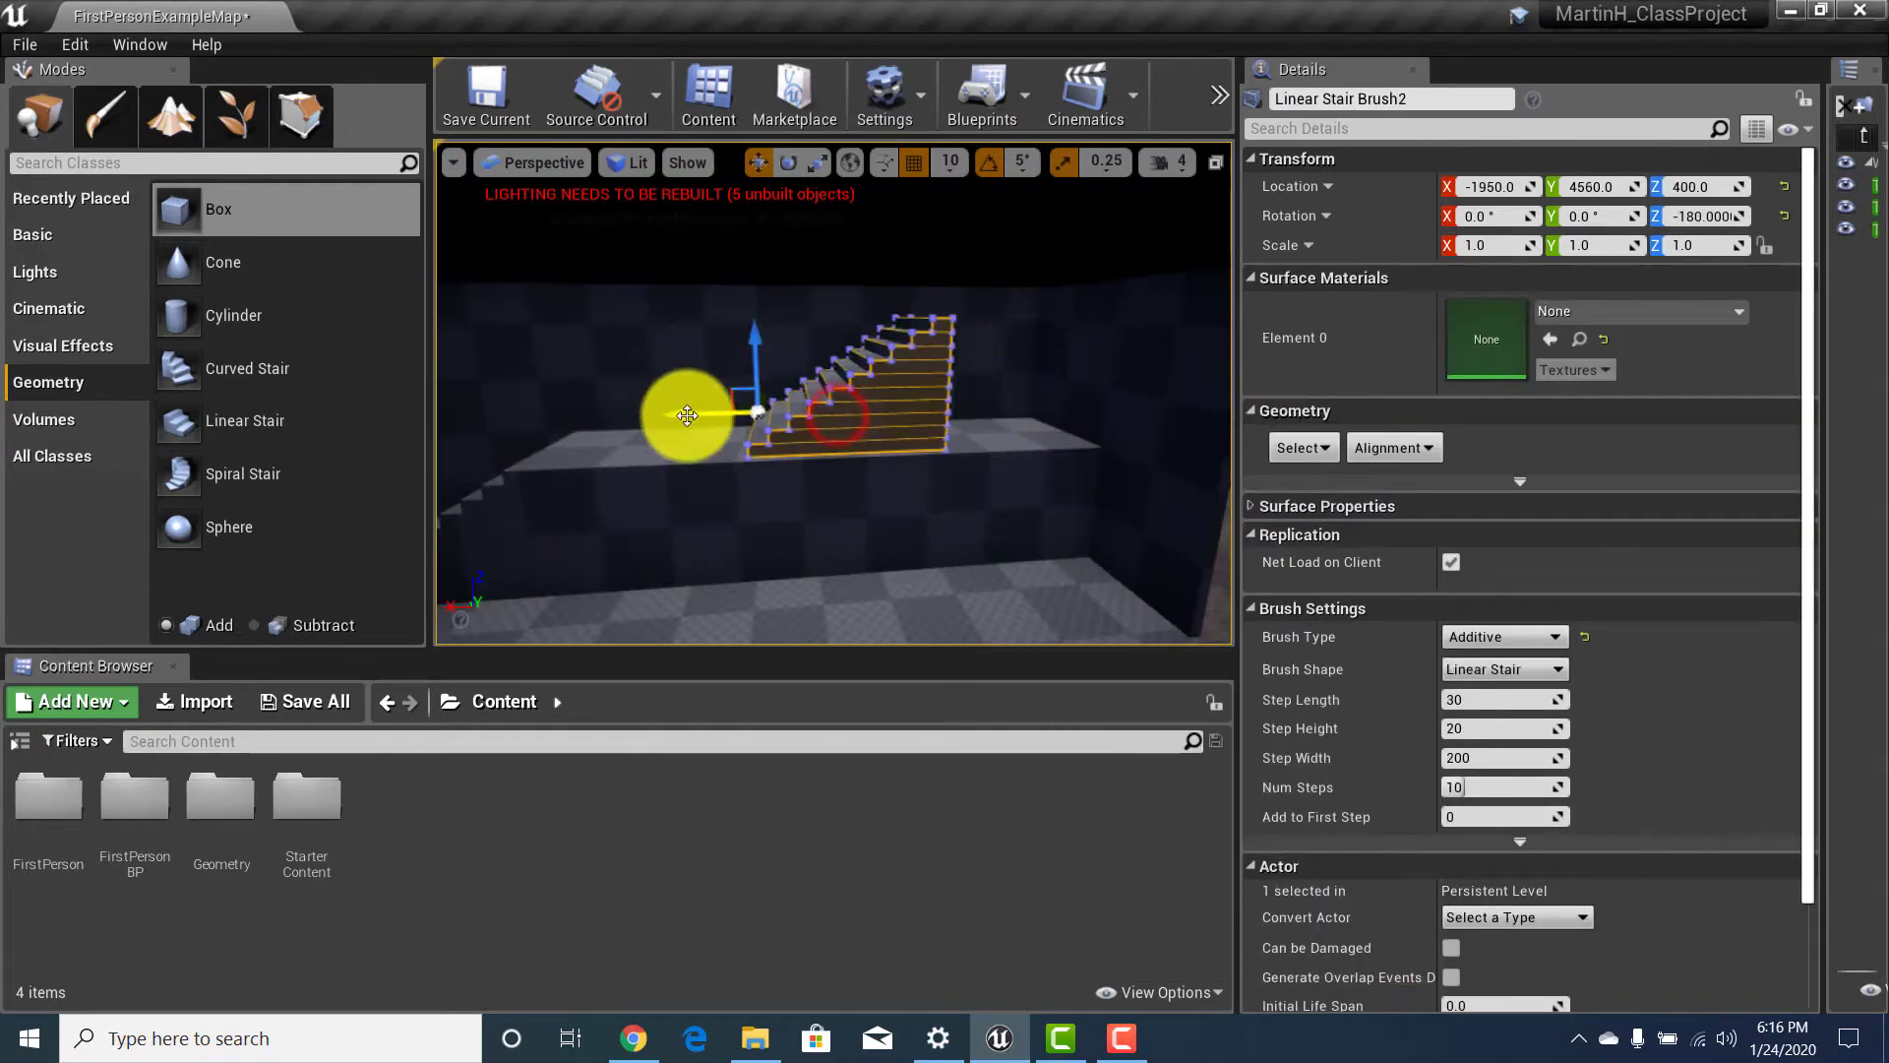
drag(664, 421, 765, 443)
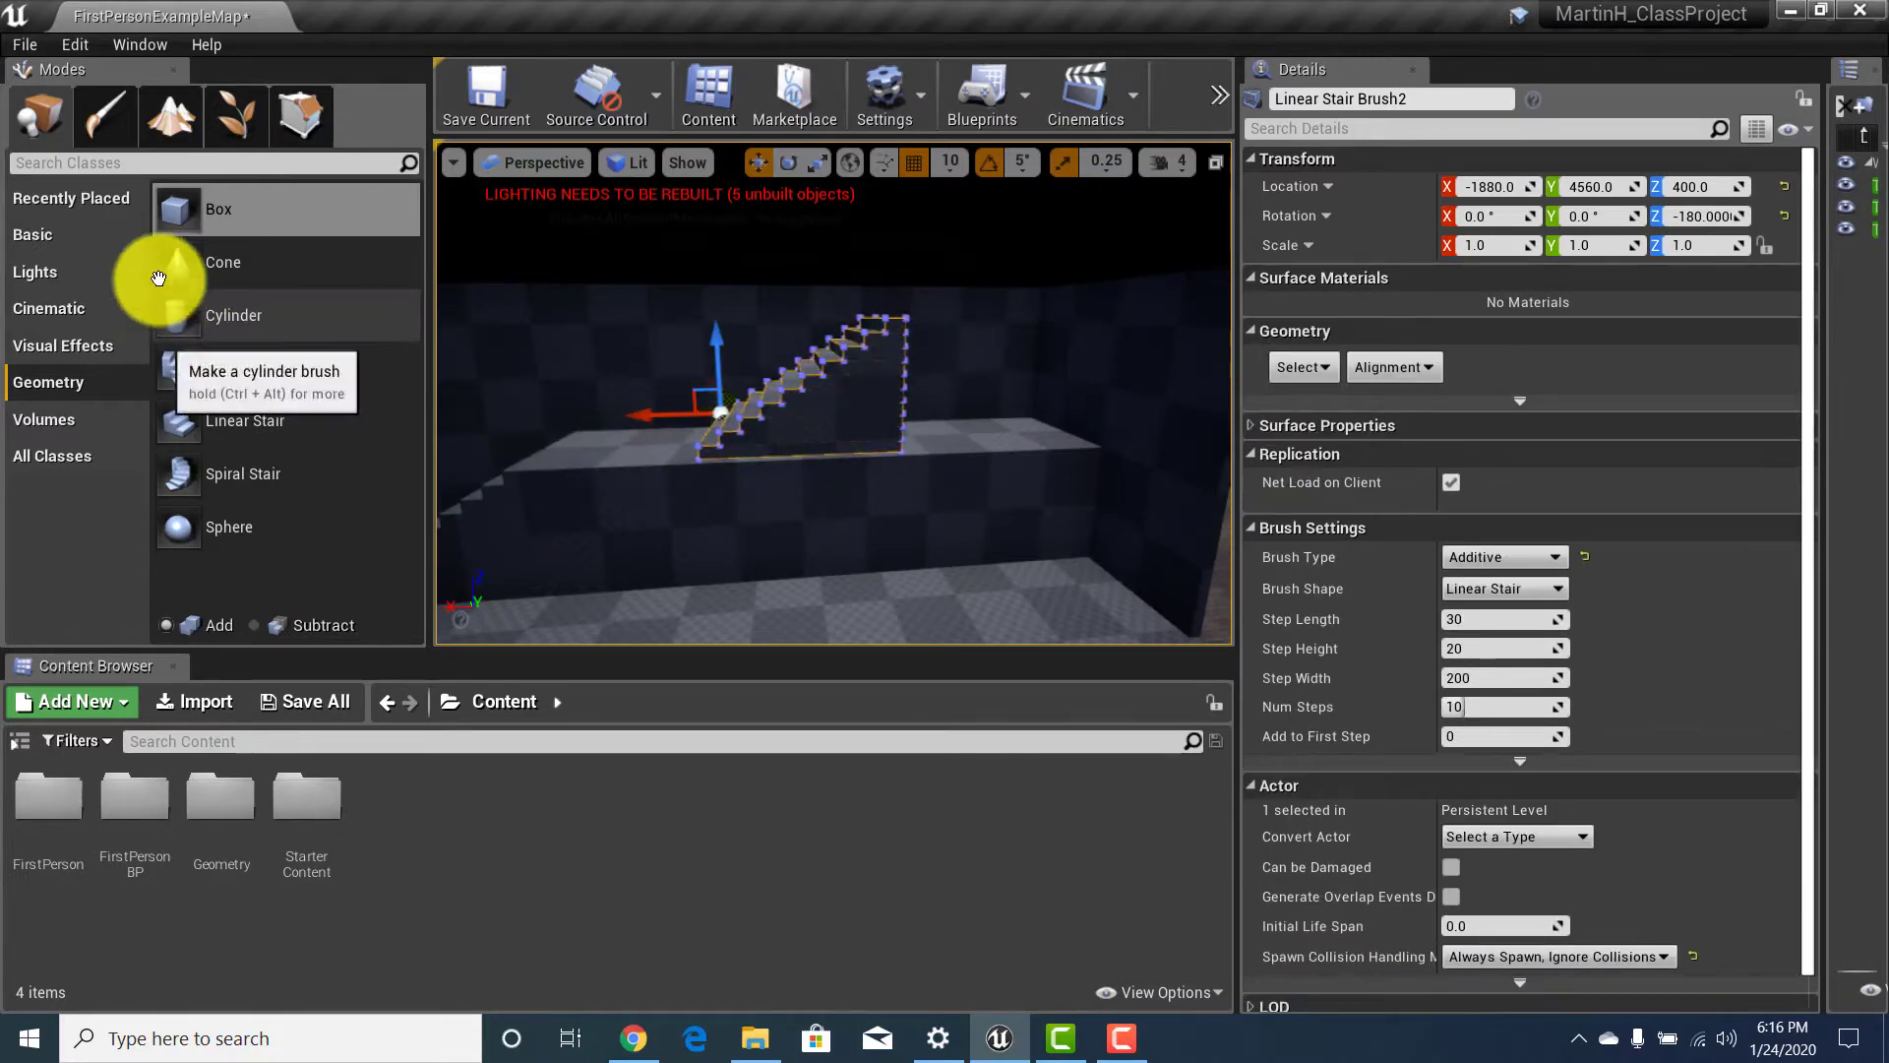
Place a box brush behind the top of the upper stairs, at about X -2290, Y 4440, Z 480.
mouse_move(182, 211)
mouse_down()
mouse_move(497, 367)
mouse_move(570, 354)
mouse_up()
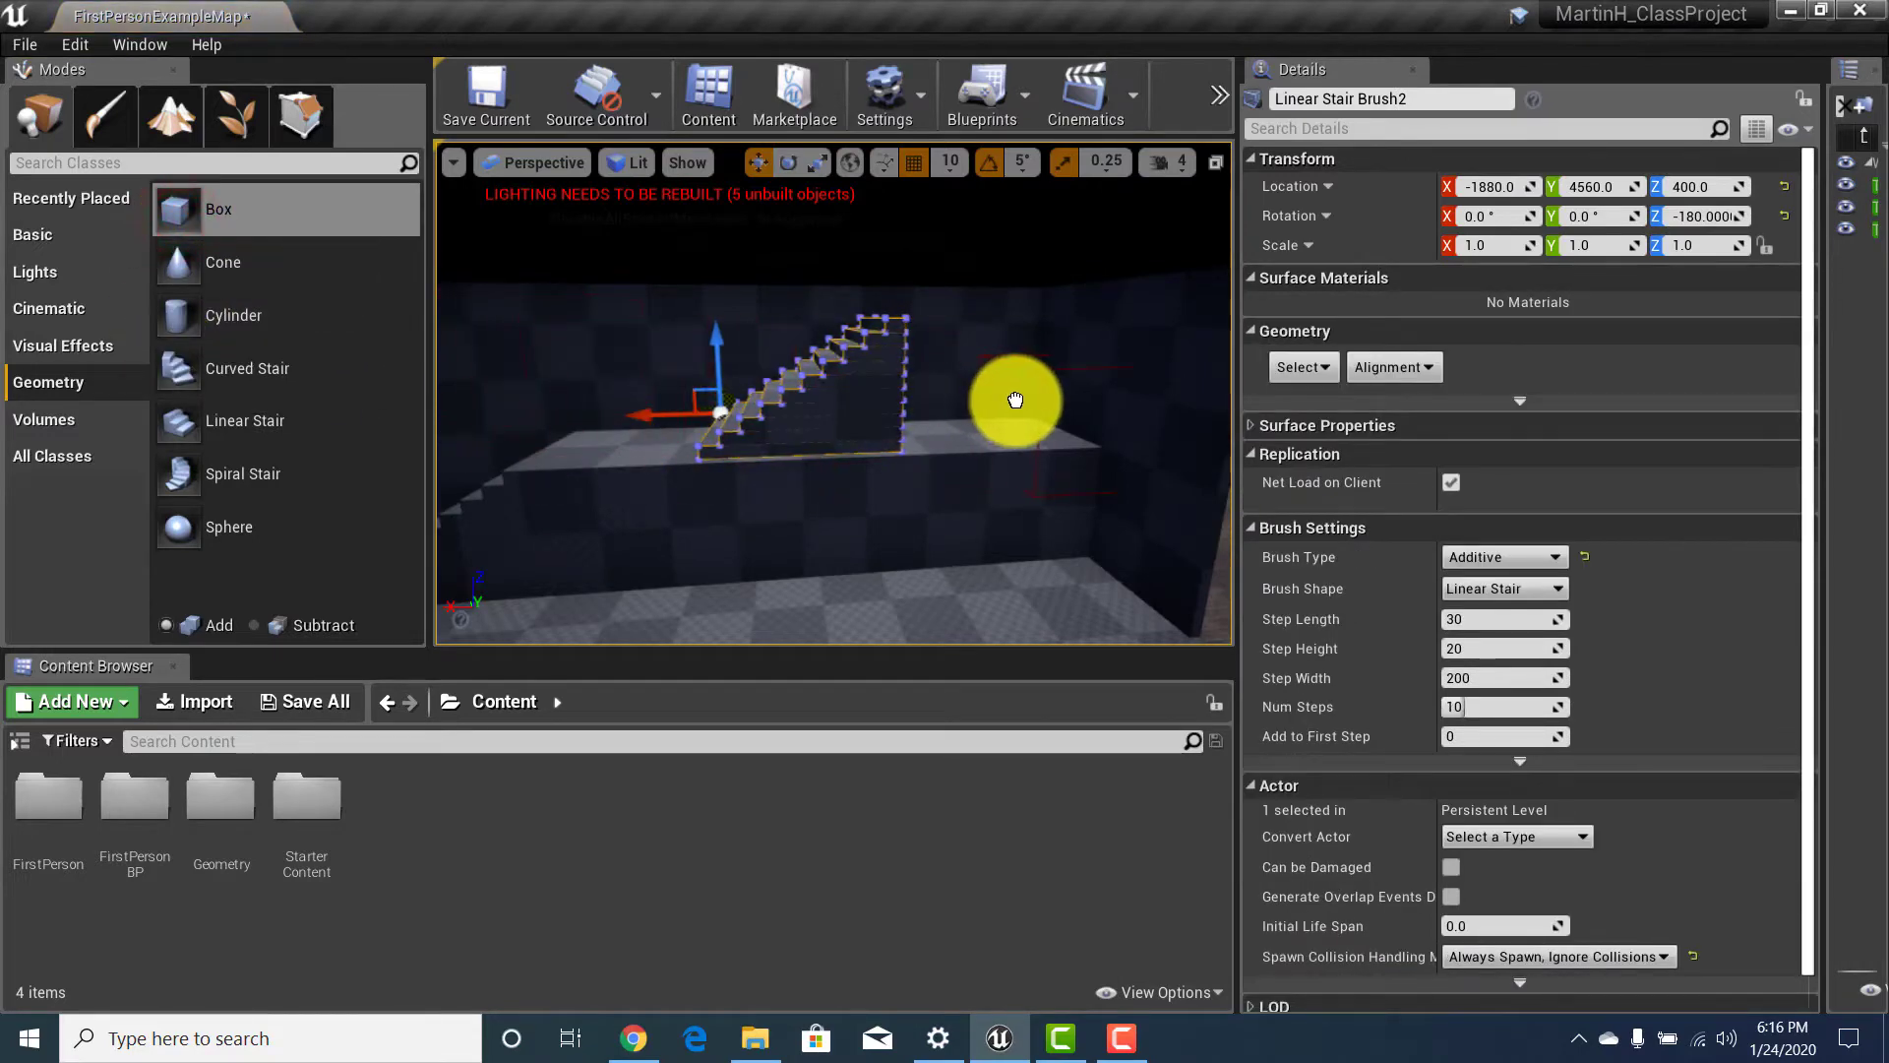
drag(927, 368, 978, 321)
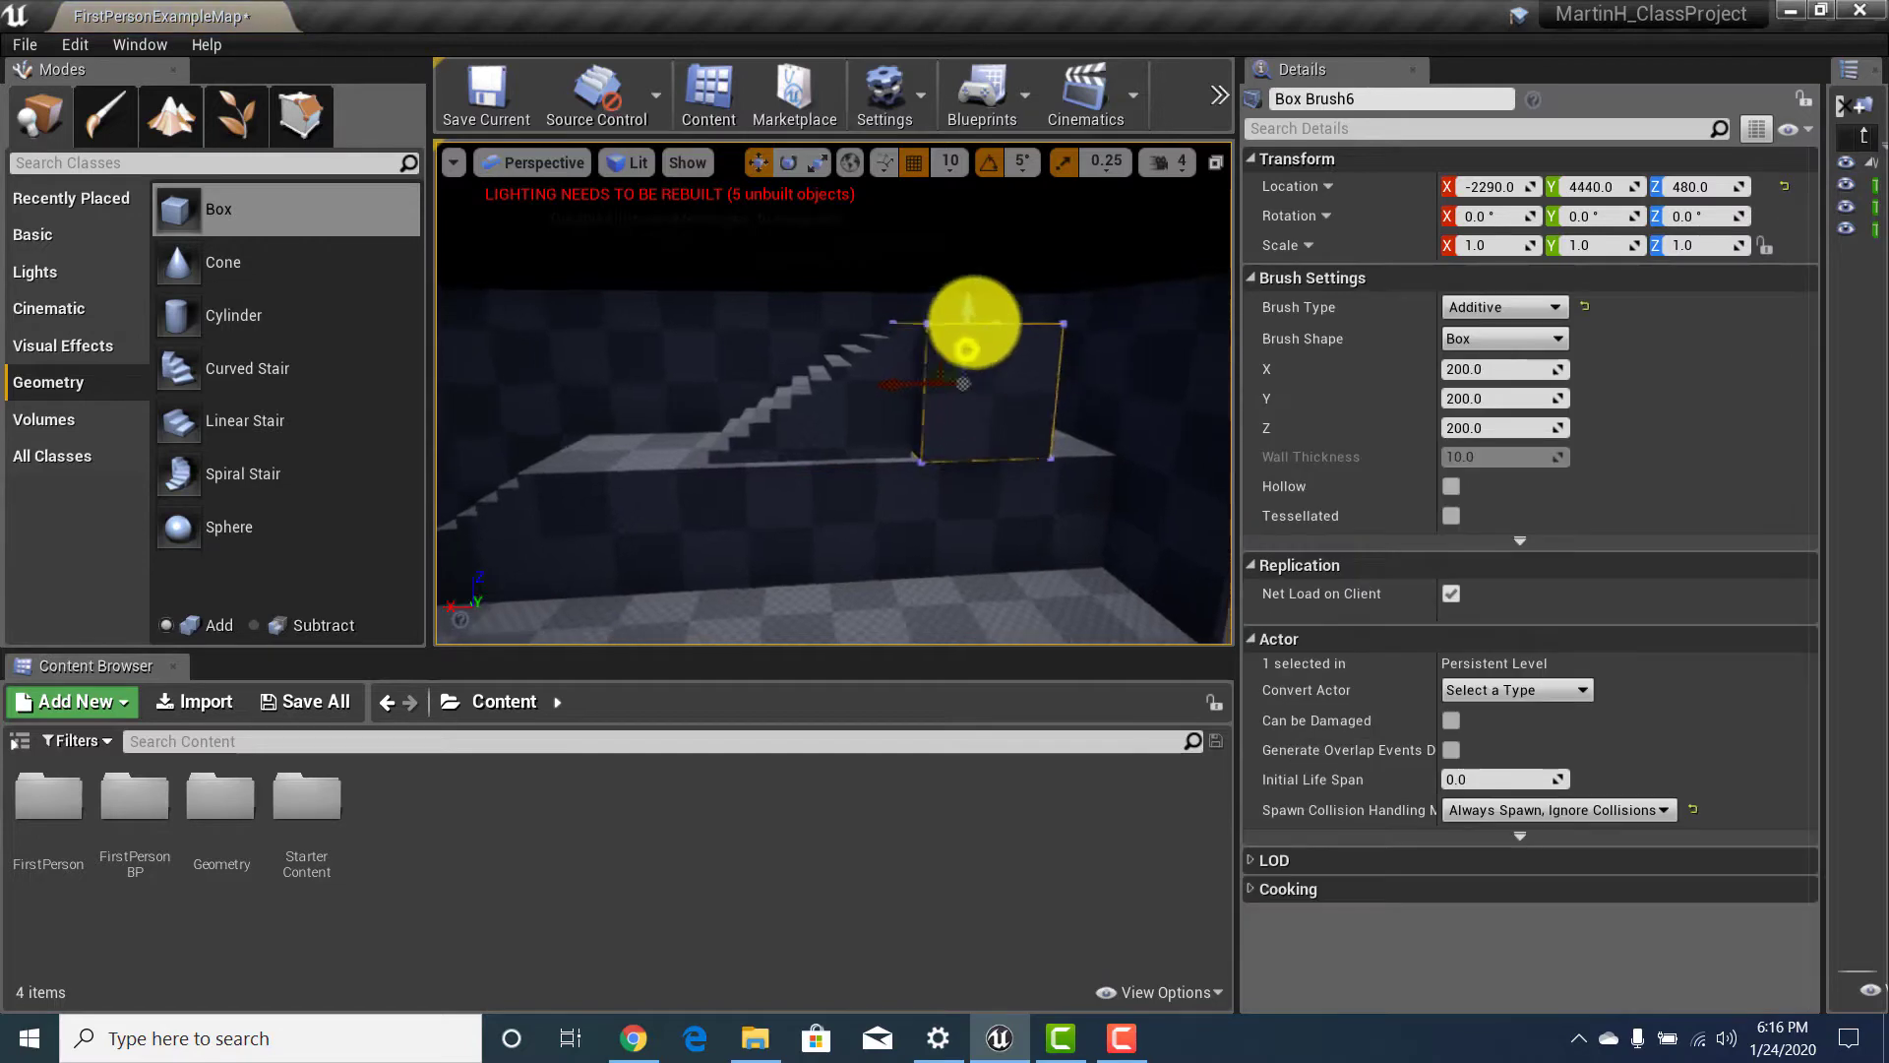
key(f)
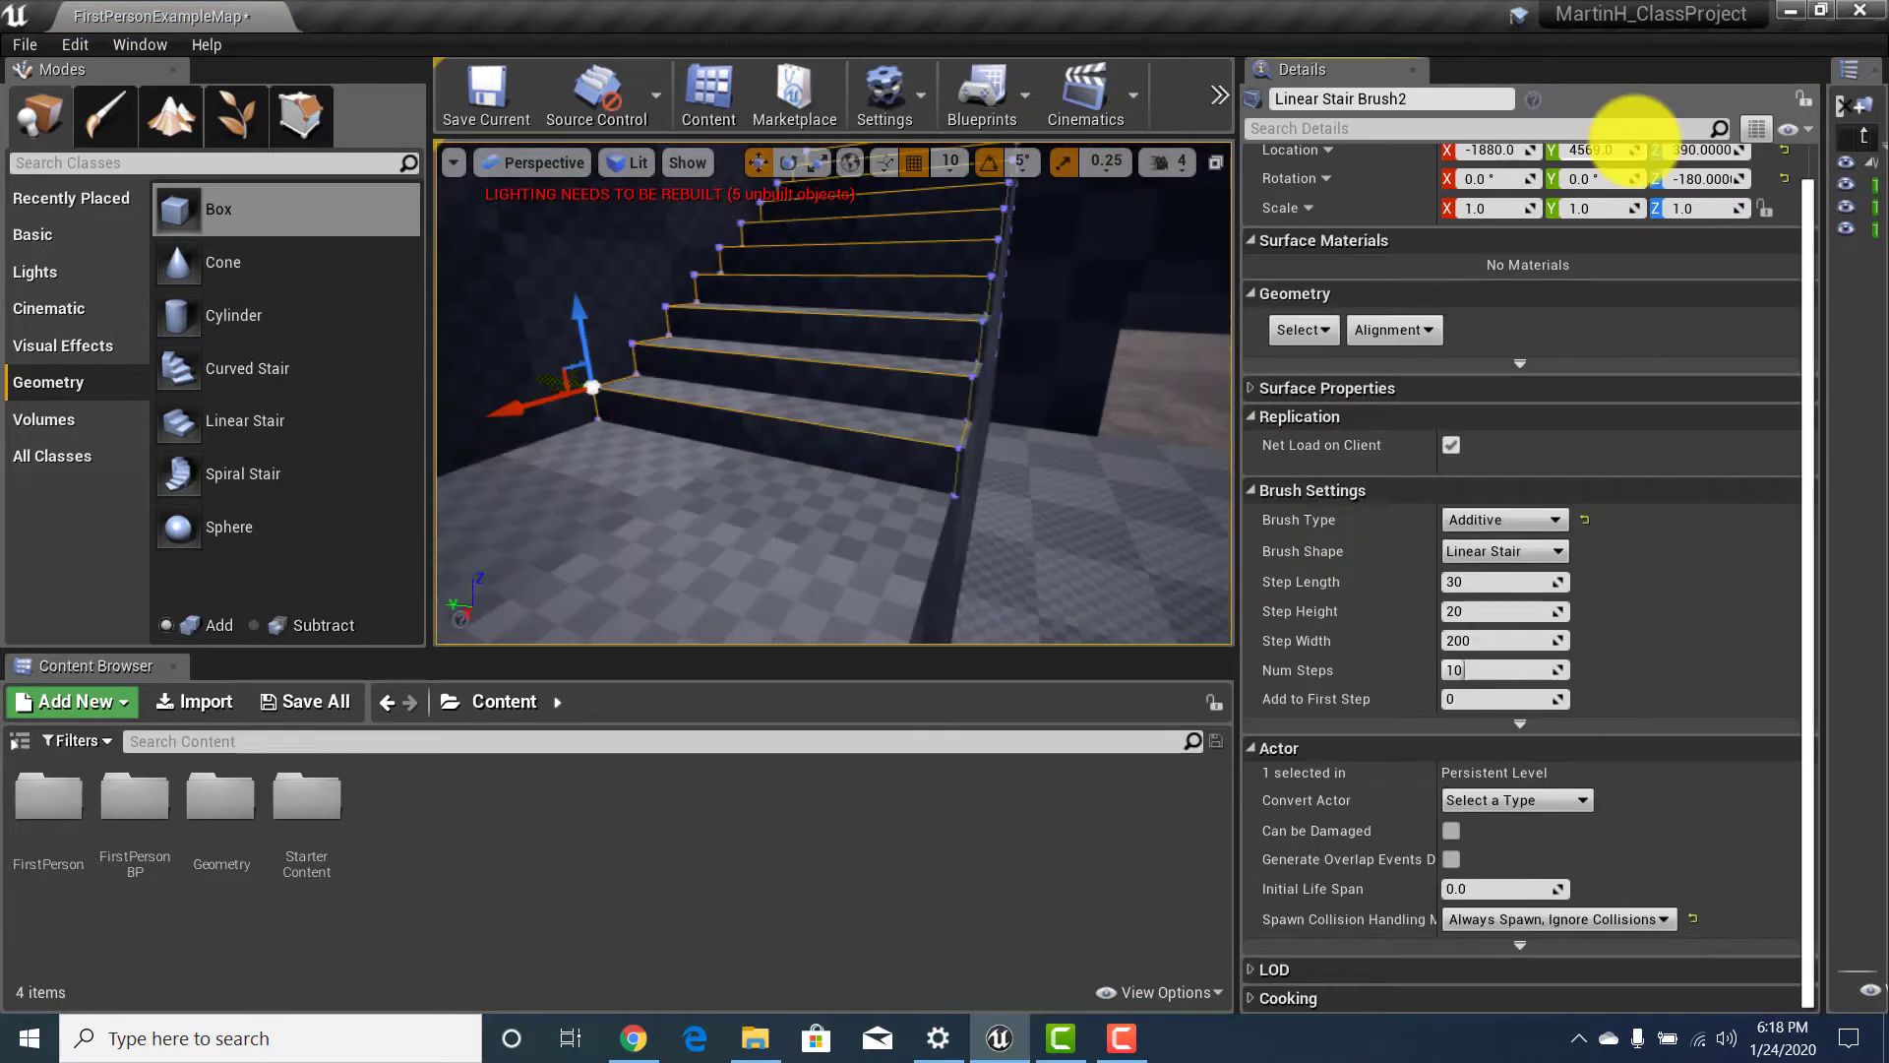
Align the upper stairs and upper box with the platform below by setting their Y locations to 4569 and 4471.
scroll(898, 430, up, 3)
right_drag(987, 356, 332, 461)
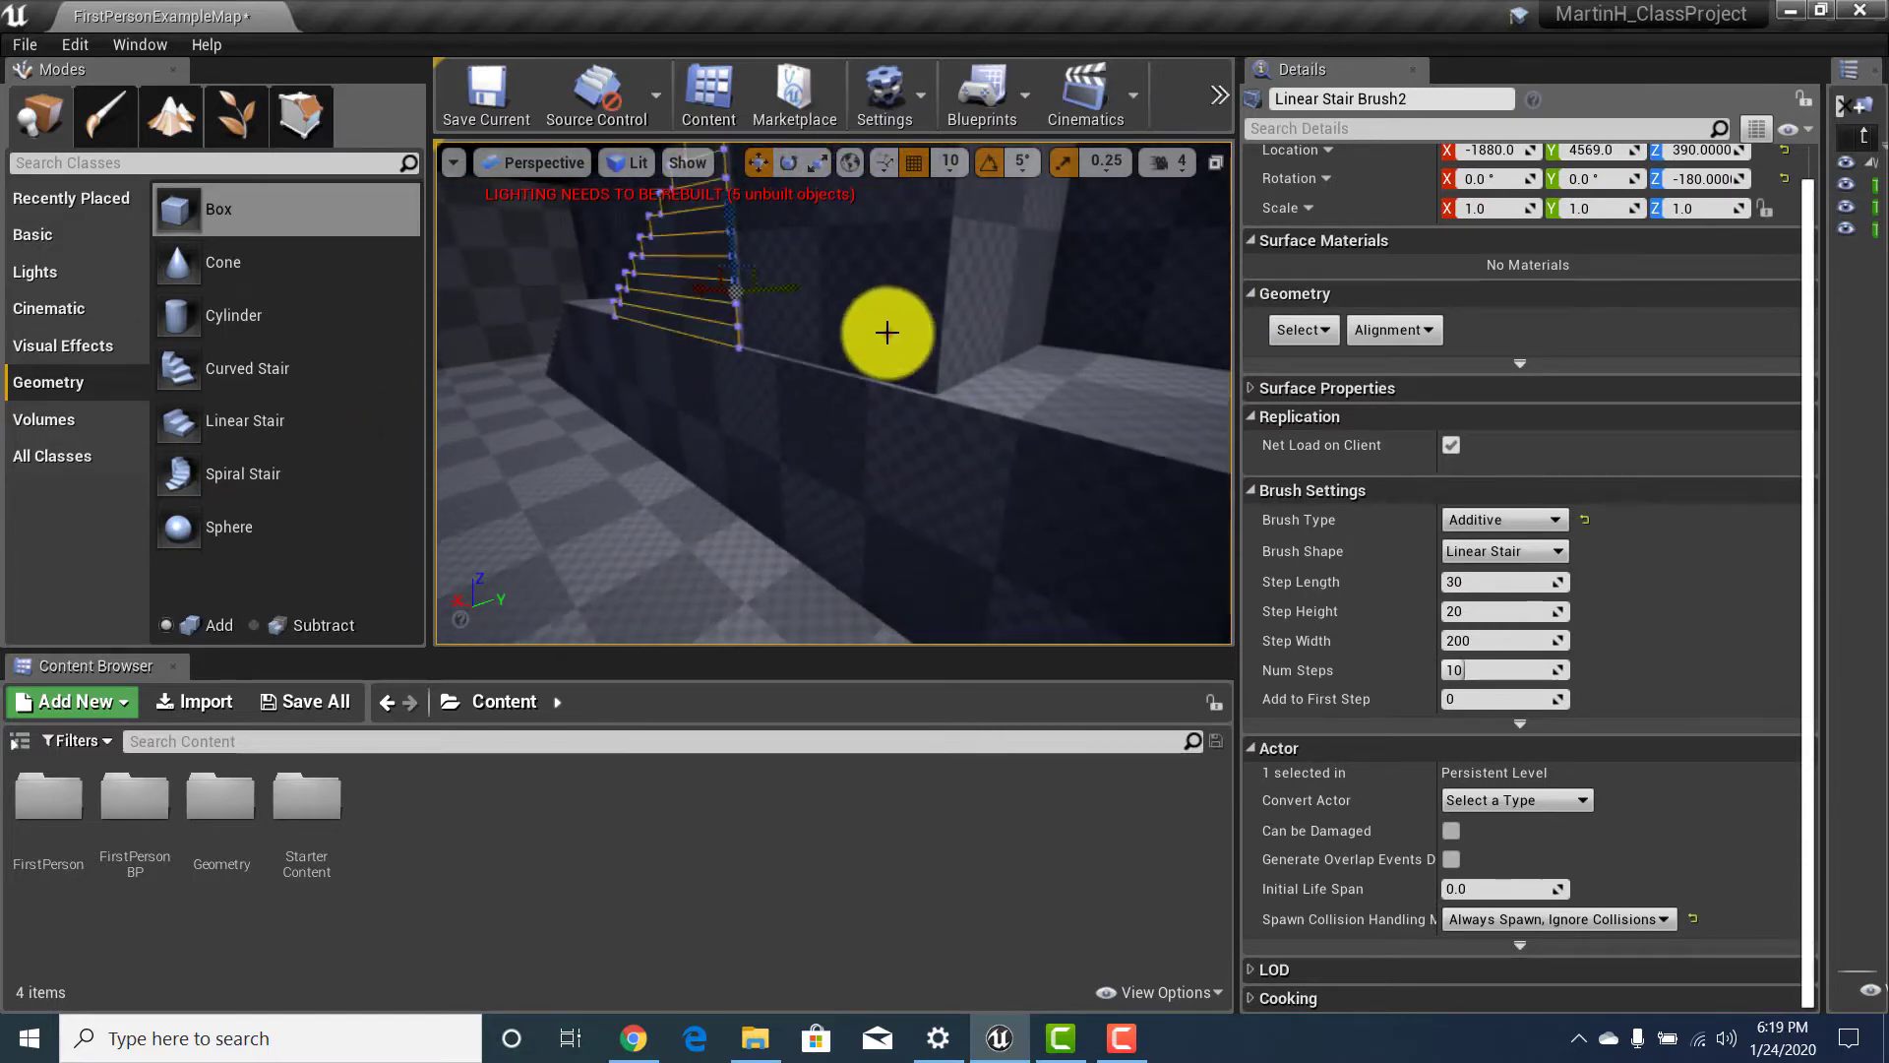
click(884, 328)
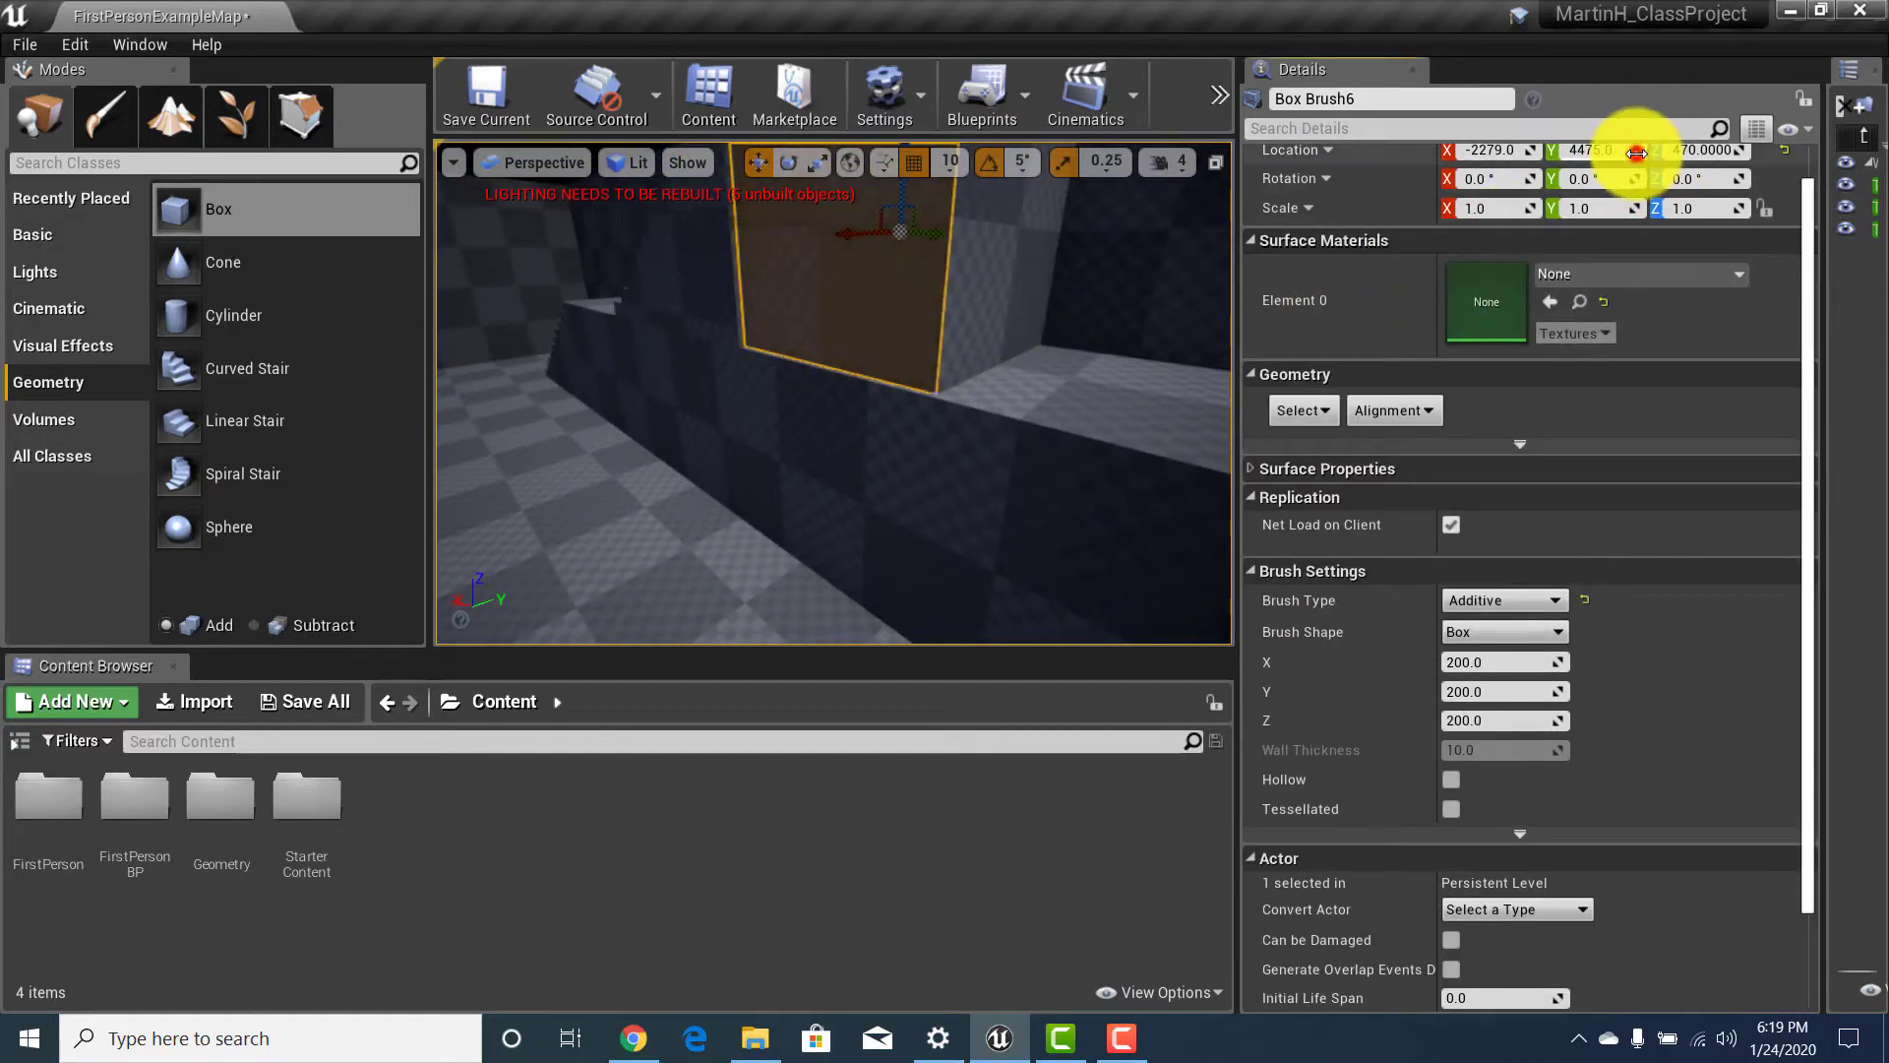
drag(1636, 153, 1637, 149)
mouse_move(1015, 336)
right_down()
mouse_move(991, 261)
mouse_move(1216, 162)
mouse_move(1223, 105)
mouse_move(894, 286)
mouse_move(1257, 76)
mouse_move(1379, 725)
mouse_move(1273, 826)
mouse_move(1252, 758)
right_up()
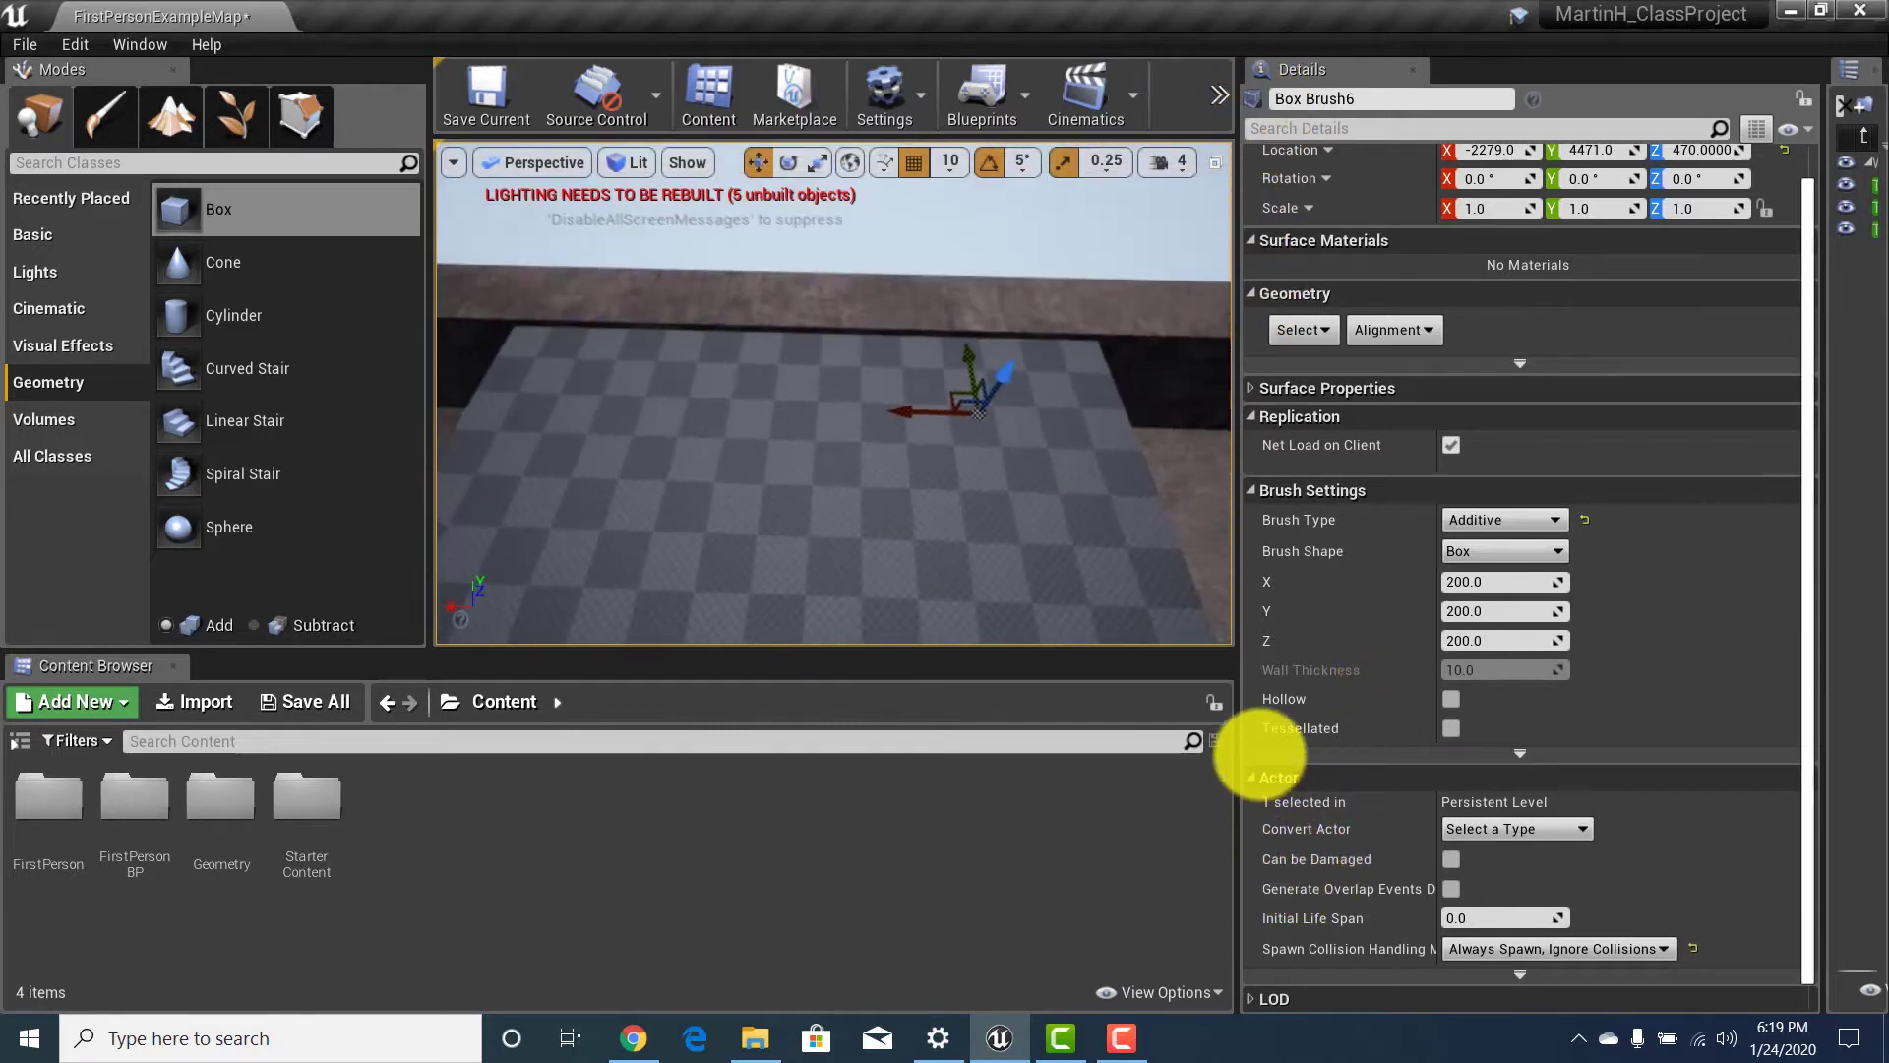
Place a box brush on the upper floor at about X -2110, Y 4410, Z 760, sized 500 in X and 50 in Z.
click(45, 387)
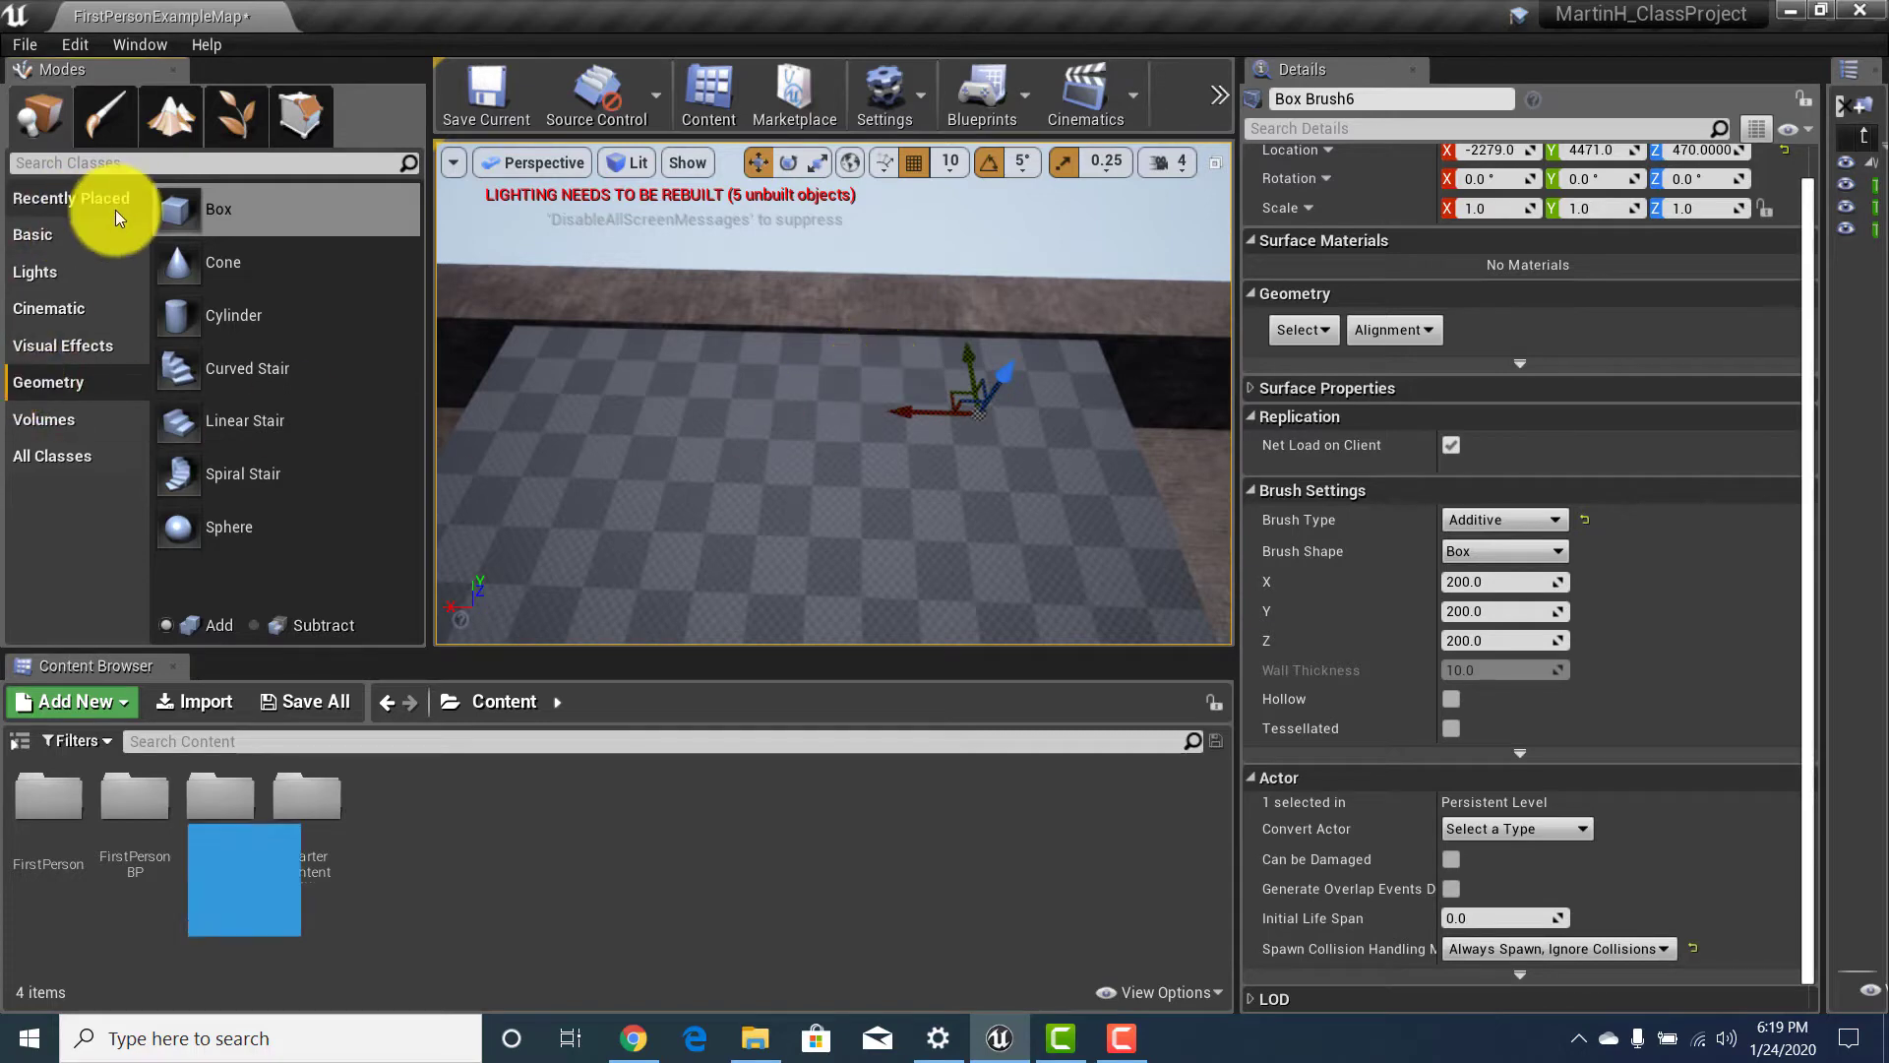
mouse_move(174, 208)
mouse_down()
mouse_move(925, 371)
mouse_move(928, 393)
mouse_move(974, 380)
mouse_up()
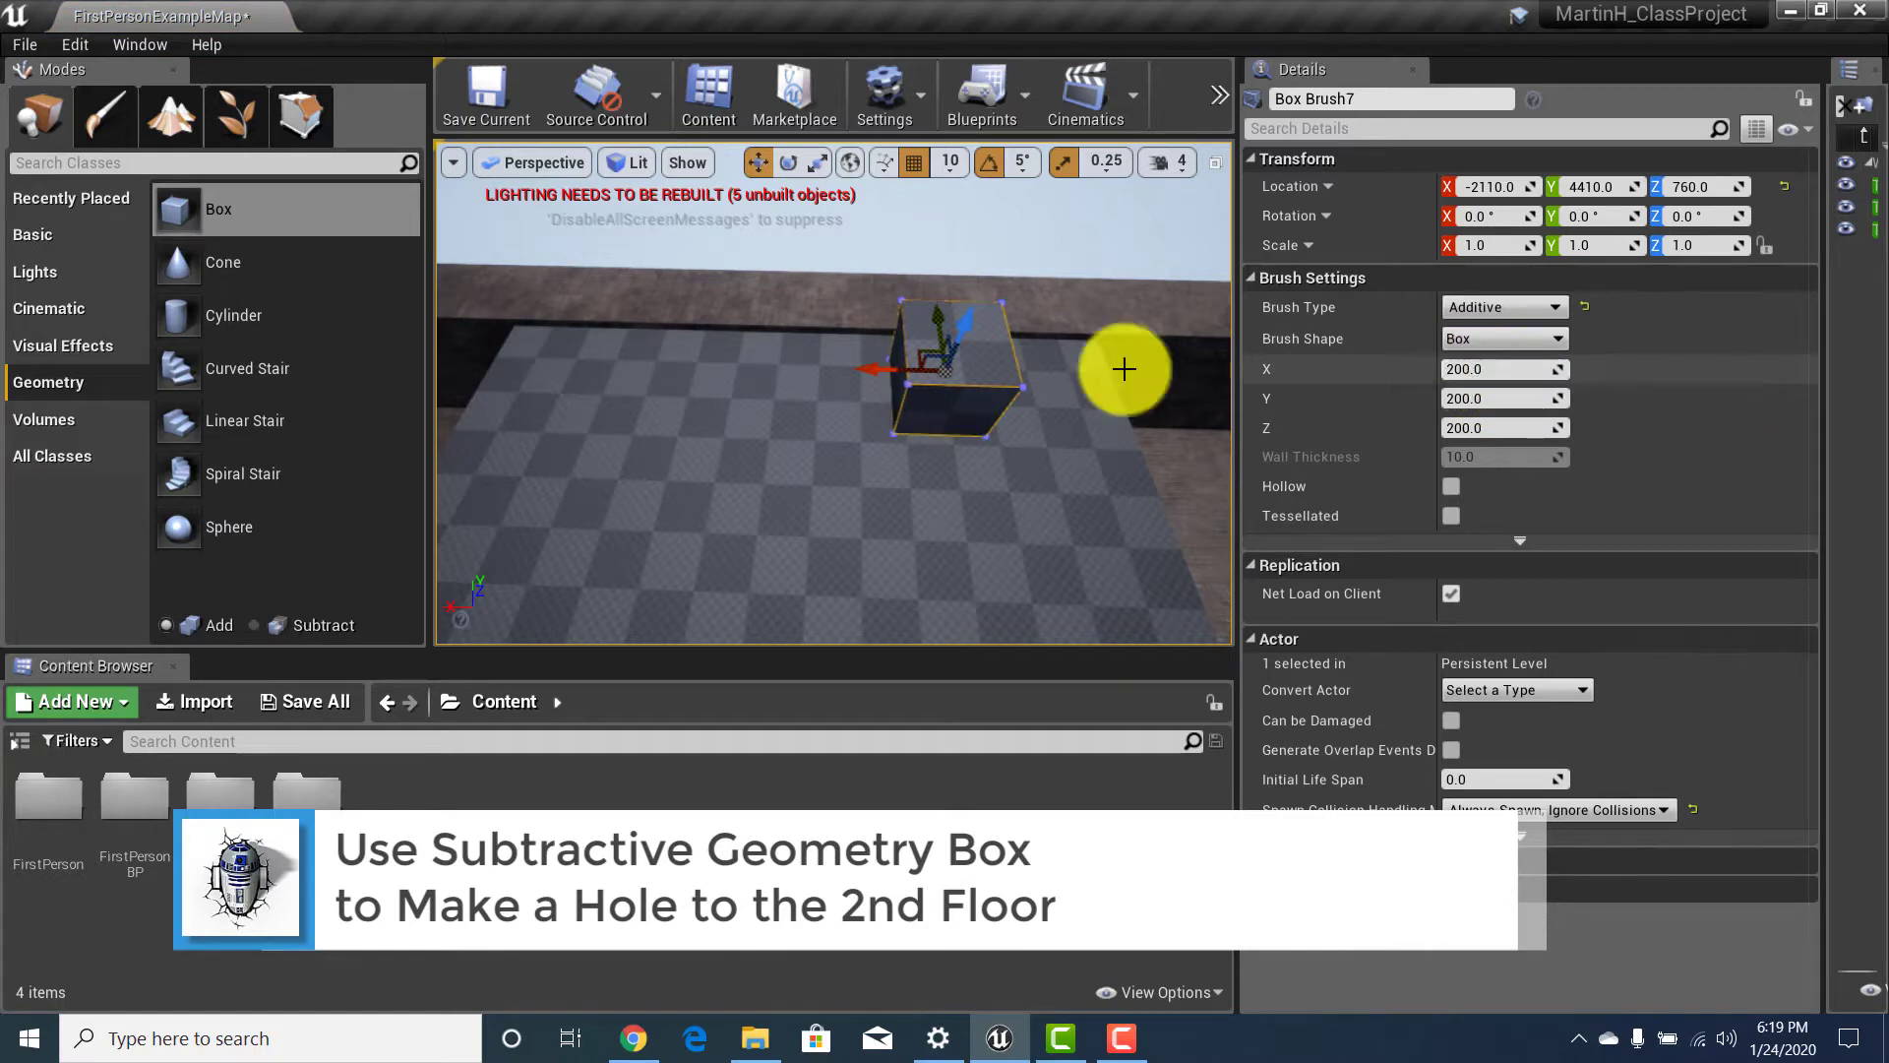
click(1482, 367)
text(500)
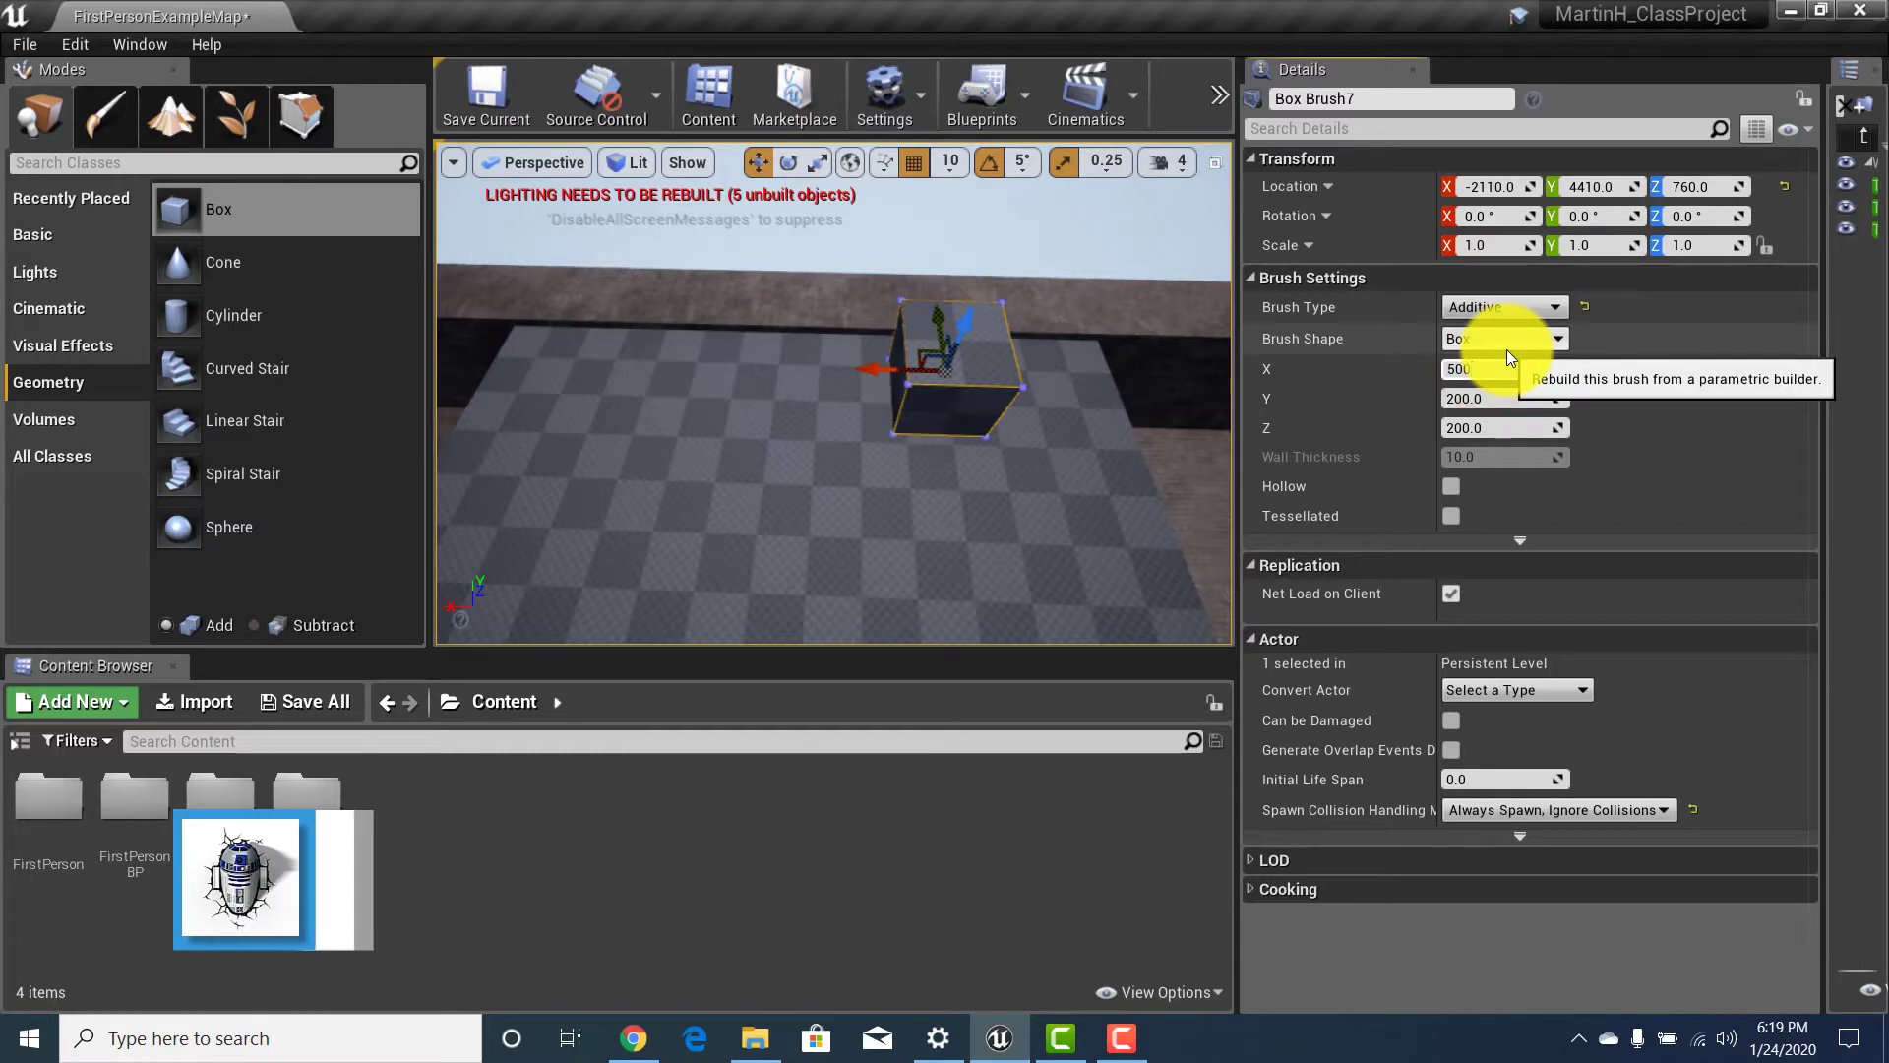
key(Return)
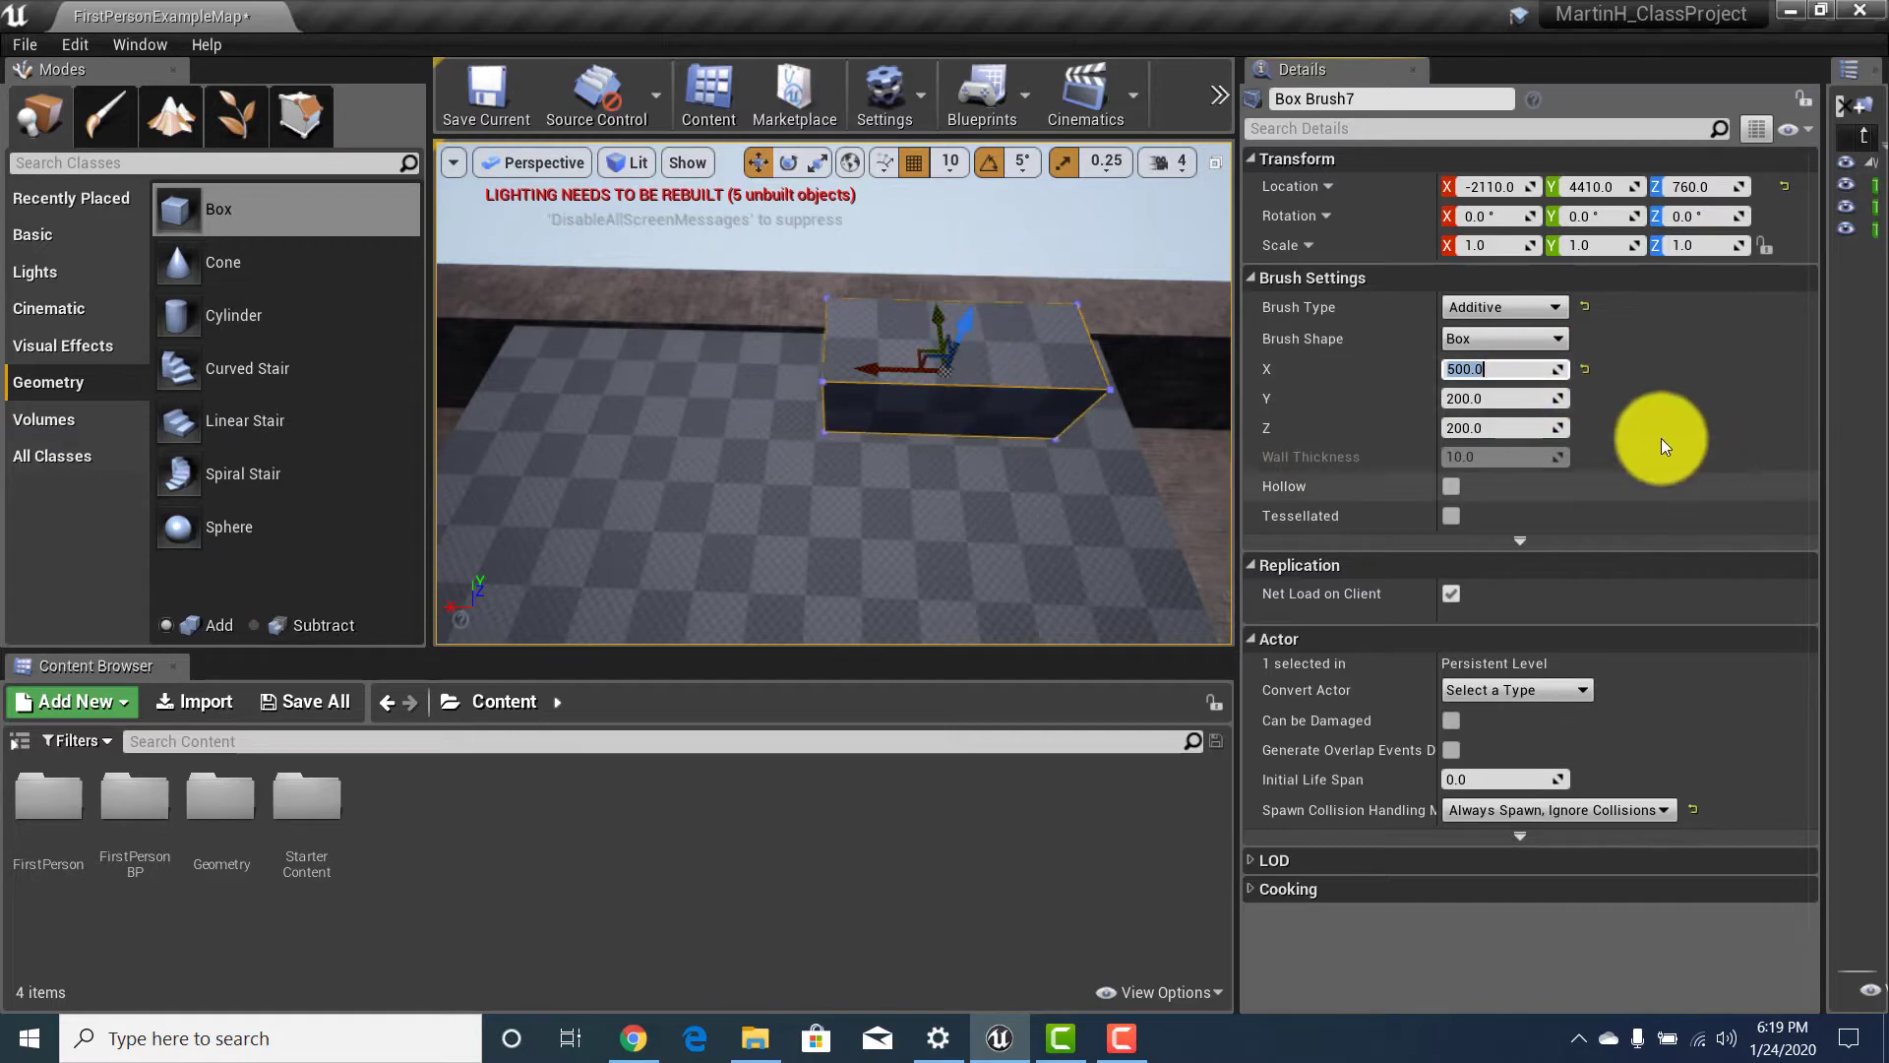
click(1480, 433)
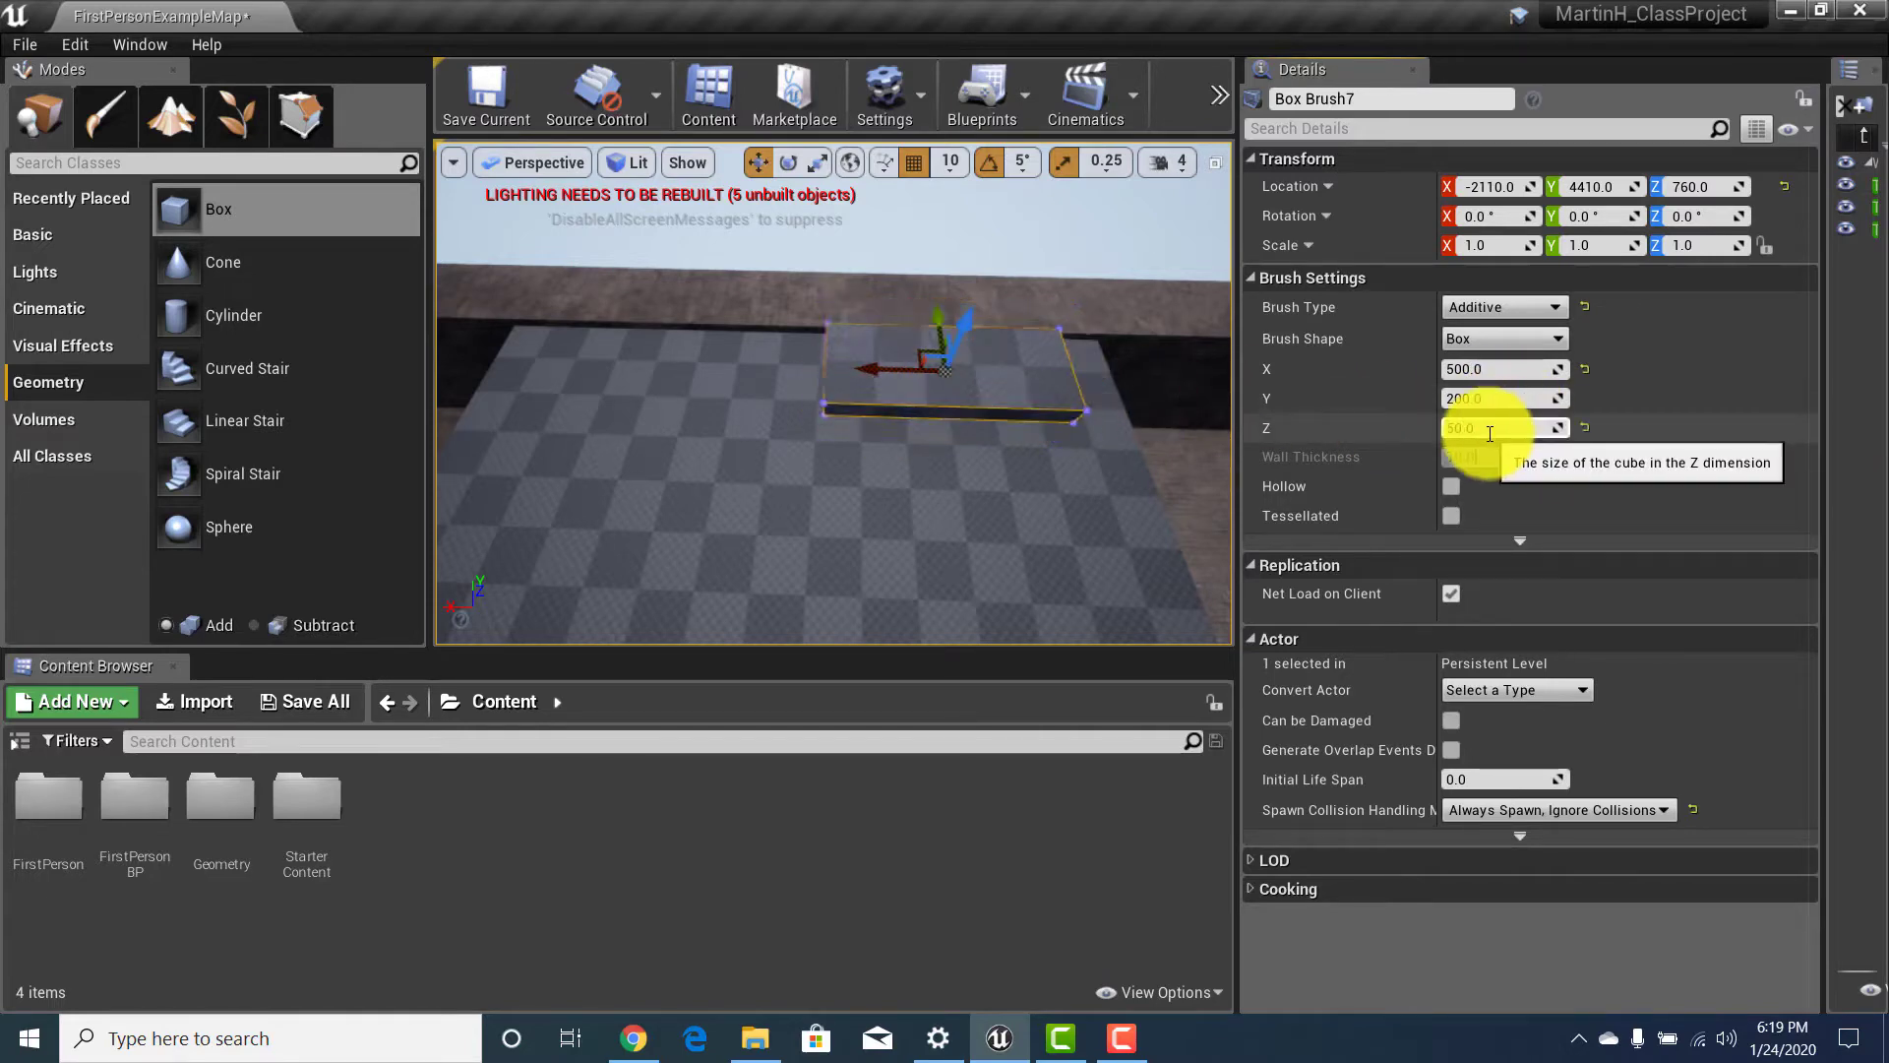
Set the flat box brush's Y size to 250 and lower it into the floor slab at Z 640.
right_drag(835, 430, 1401, 370)
key(w)
key(s)
key(a)
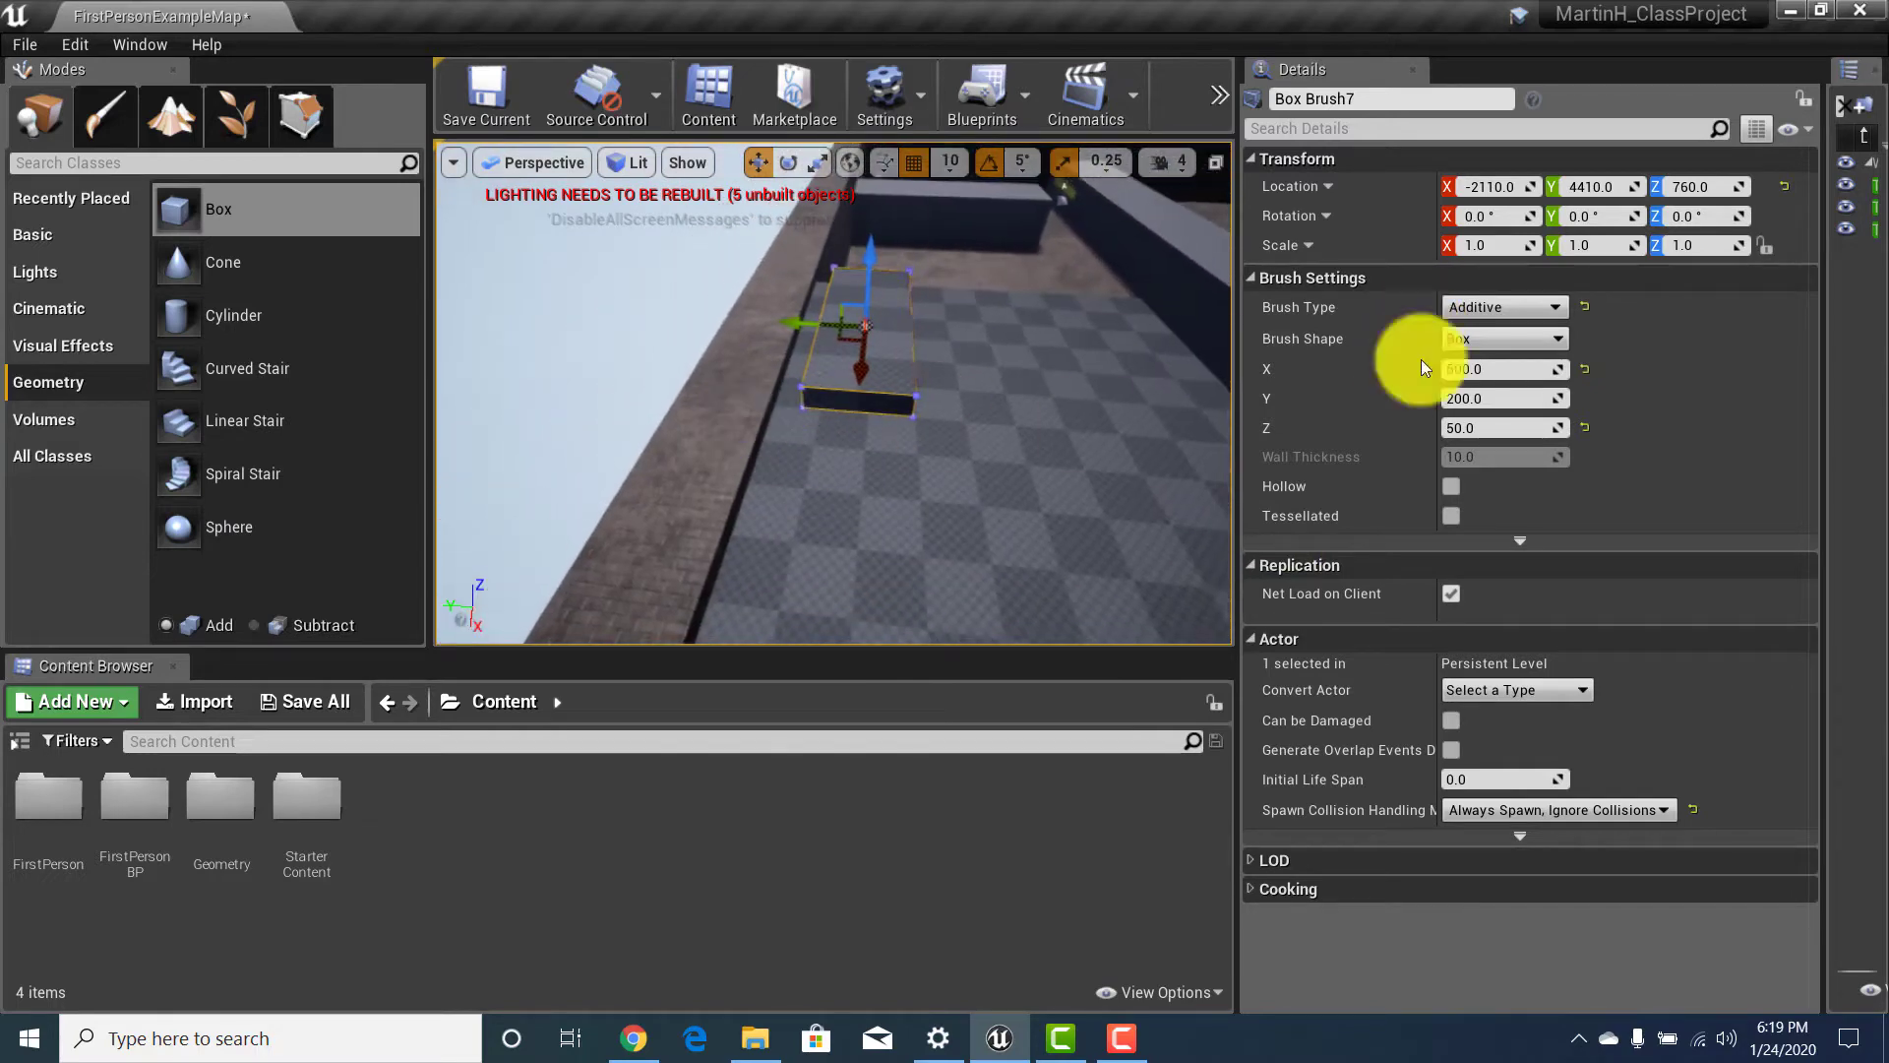
click(1490, 401)
mouse_move(832, 294)
right_down()
mouse_move(850, 342)
mouse_move(688, 324)
mouse_move(821, 201)
right_up()
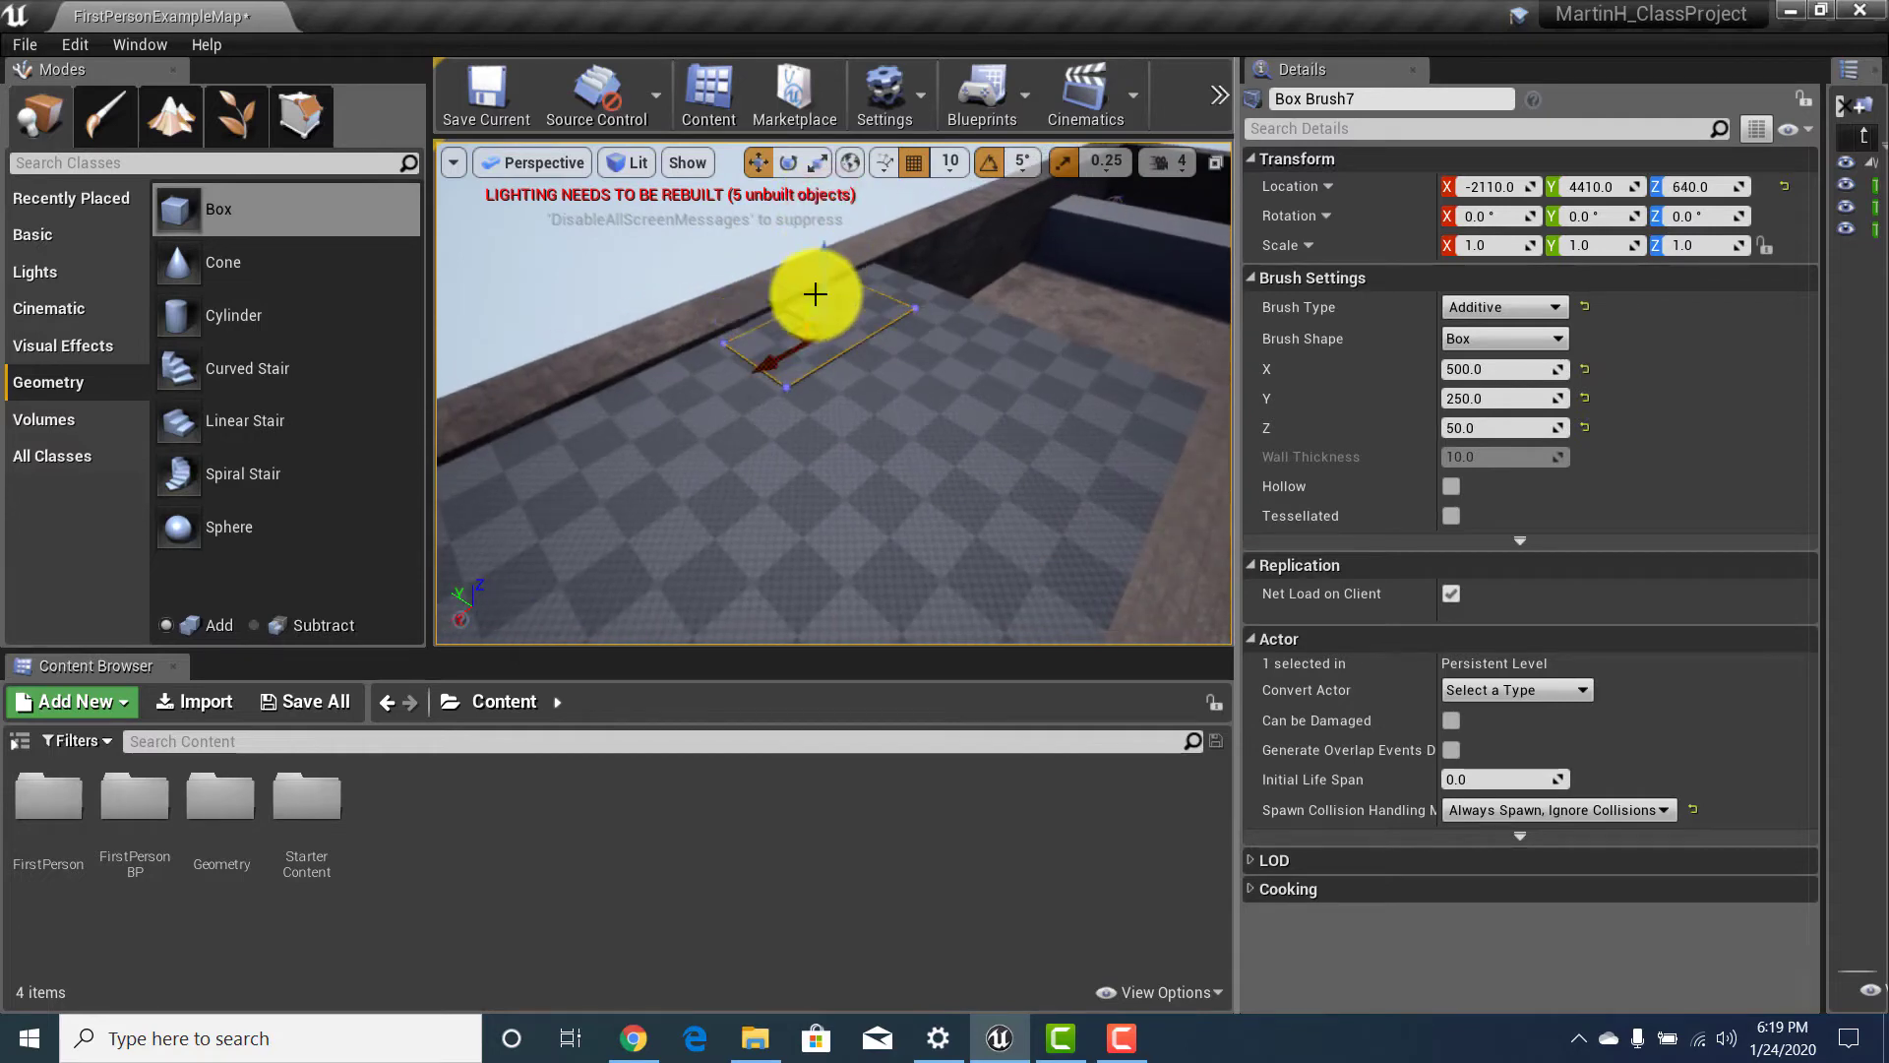
Position the flat box over the upper stairs at X -2040, Y 4450, Z 650 and set its X size to 800.
mouse_move(852, 358)
right_down()
mouse_move(813, 518)
mouse_move(897, 42)
mouse_move(616, 342)
mouse_move(699, 426)
mouse_move(825, 453)
mouse_move(675, 363)
mouse_move(831, 307)
mouse_move(809, 354)
mouse_move(773, 245)
right_up()
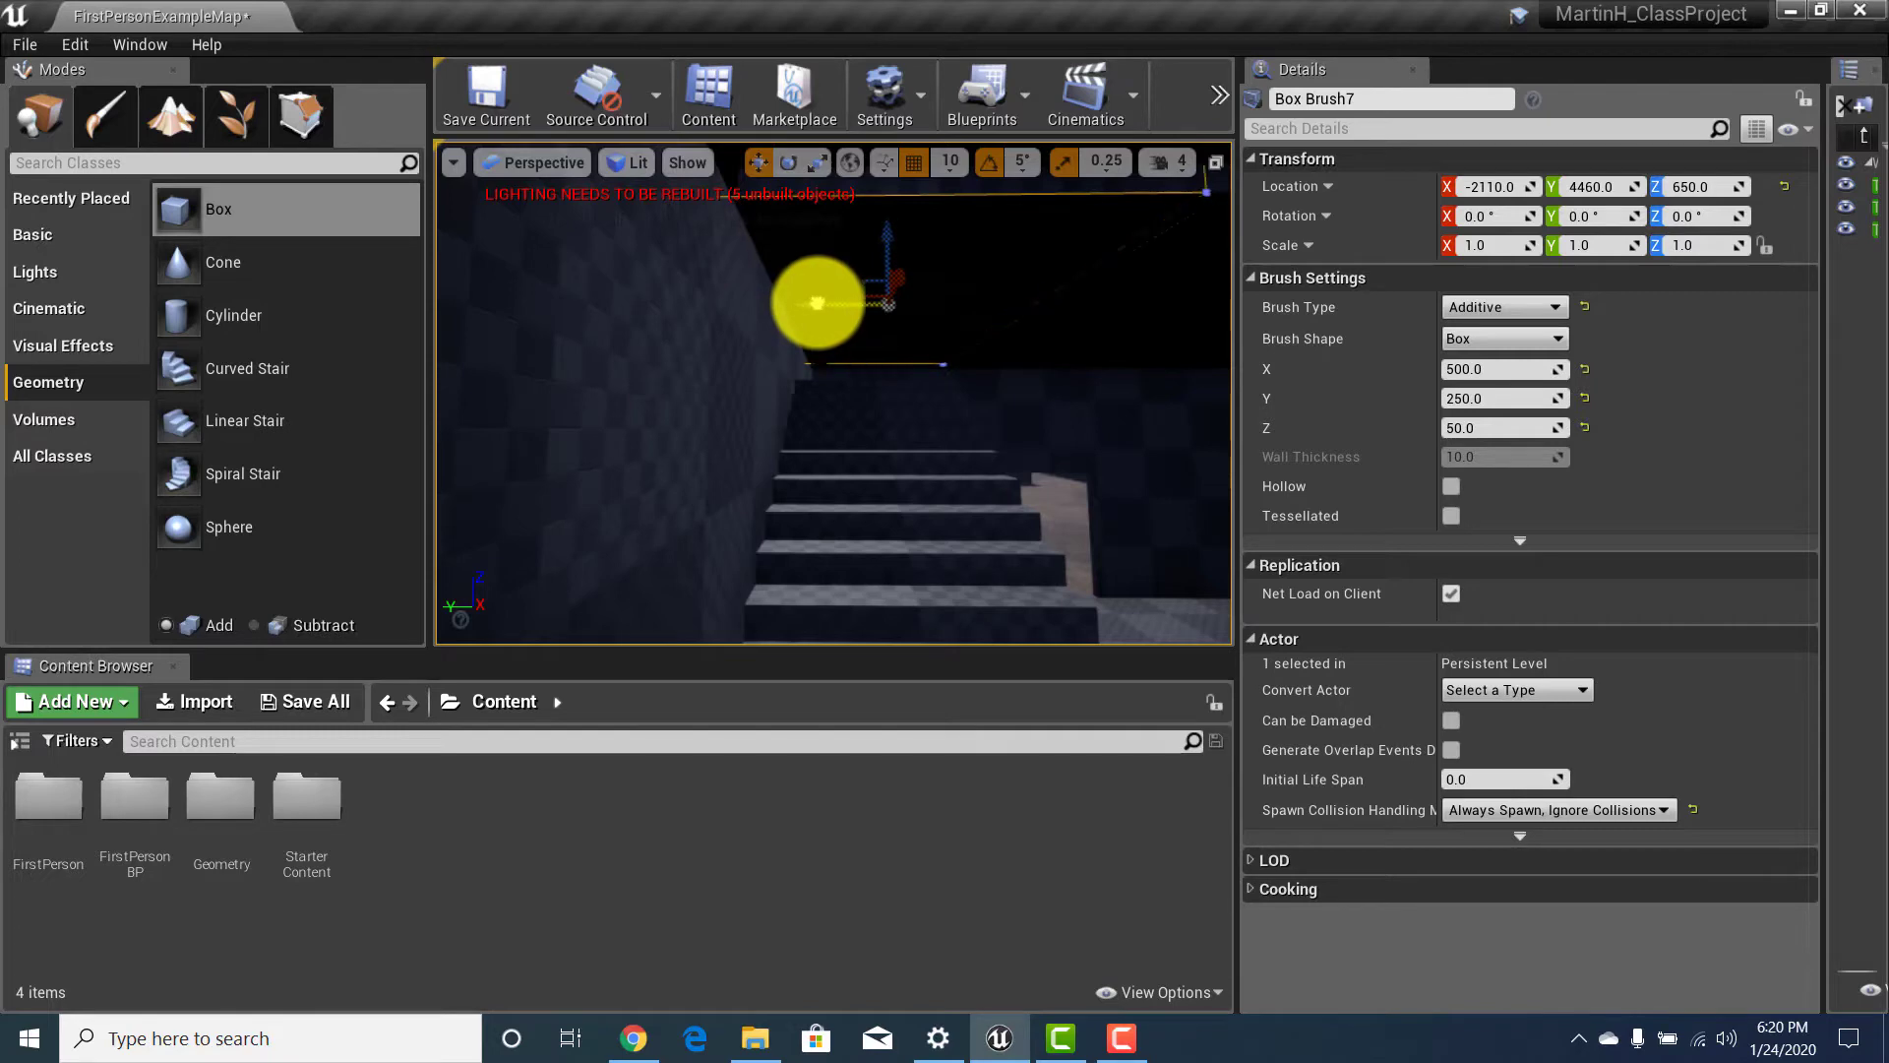
right_drag(889, 318, 912, 261)
mouse_move(872, 590)
right_down()
mouse_move(544, 587)
mouse_move(485, 663)
right_up()
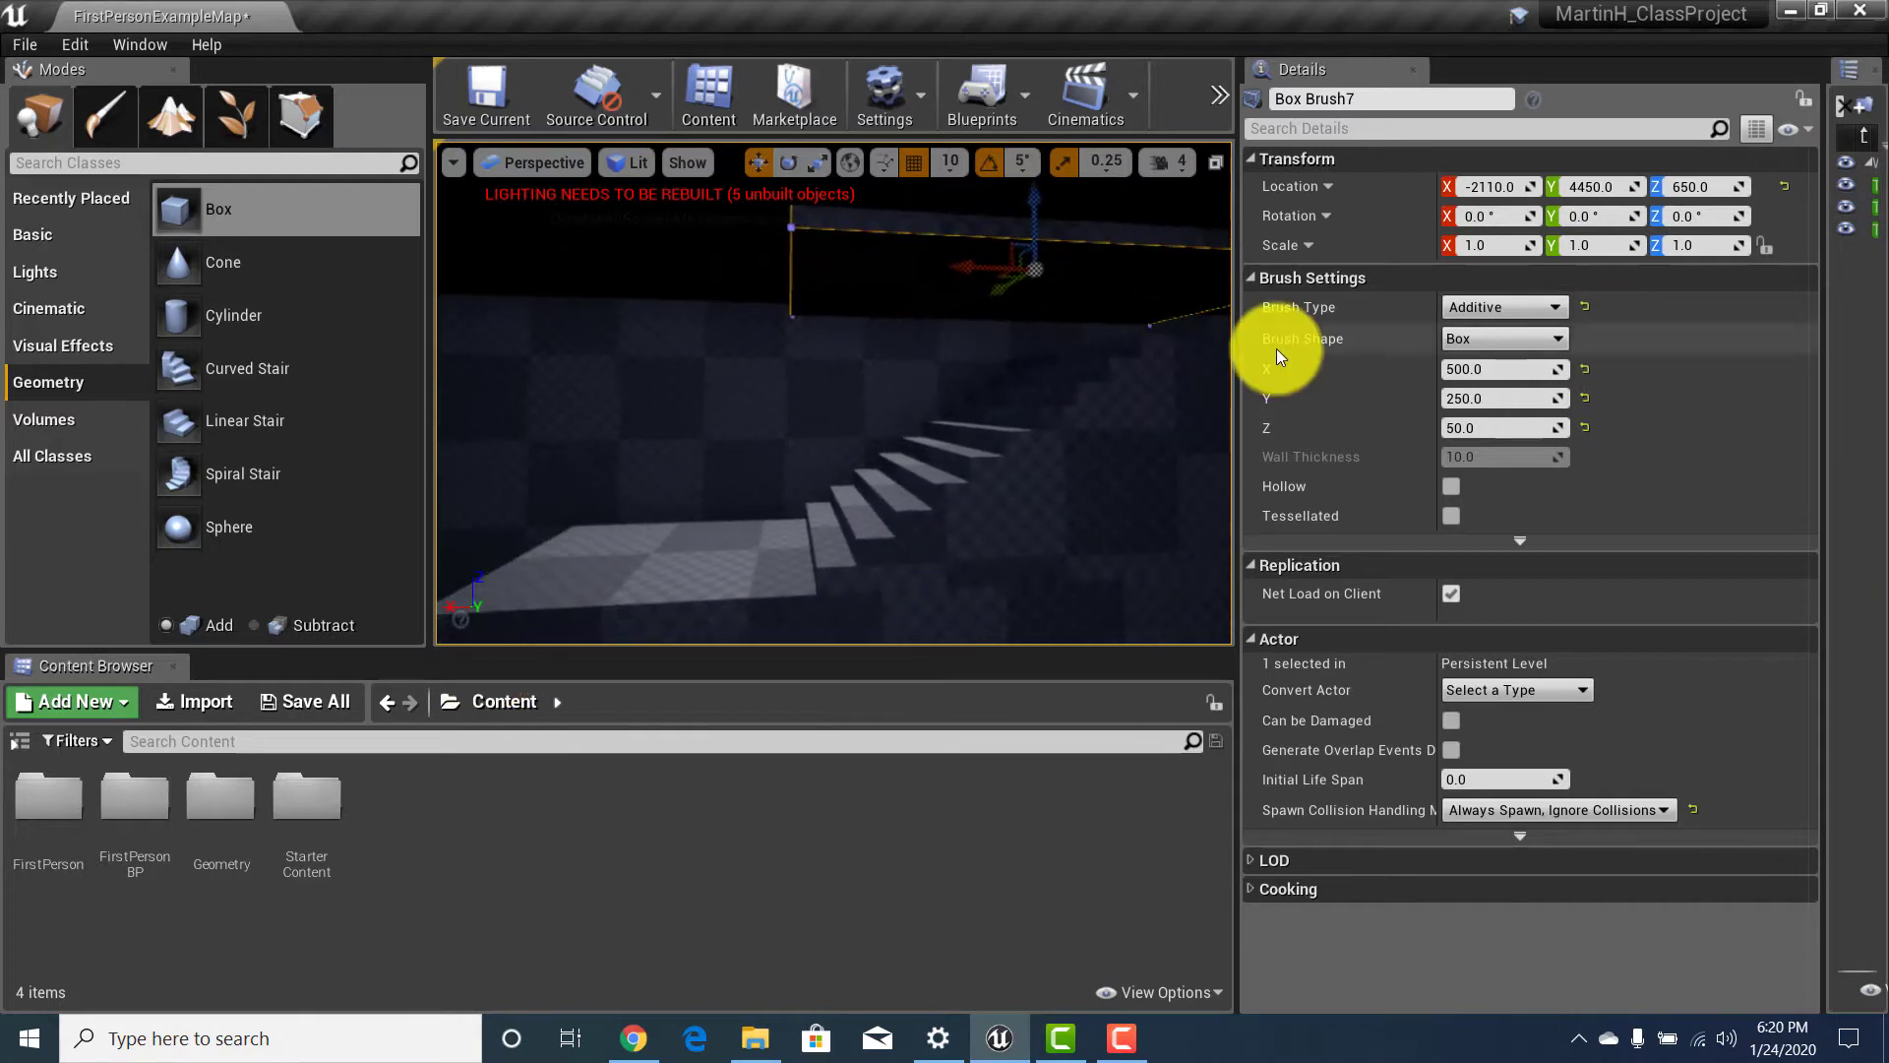
drag(982, 275, 890, 295)
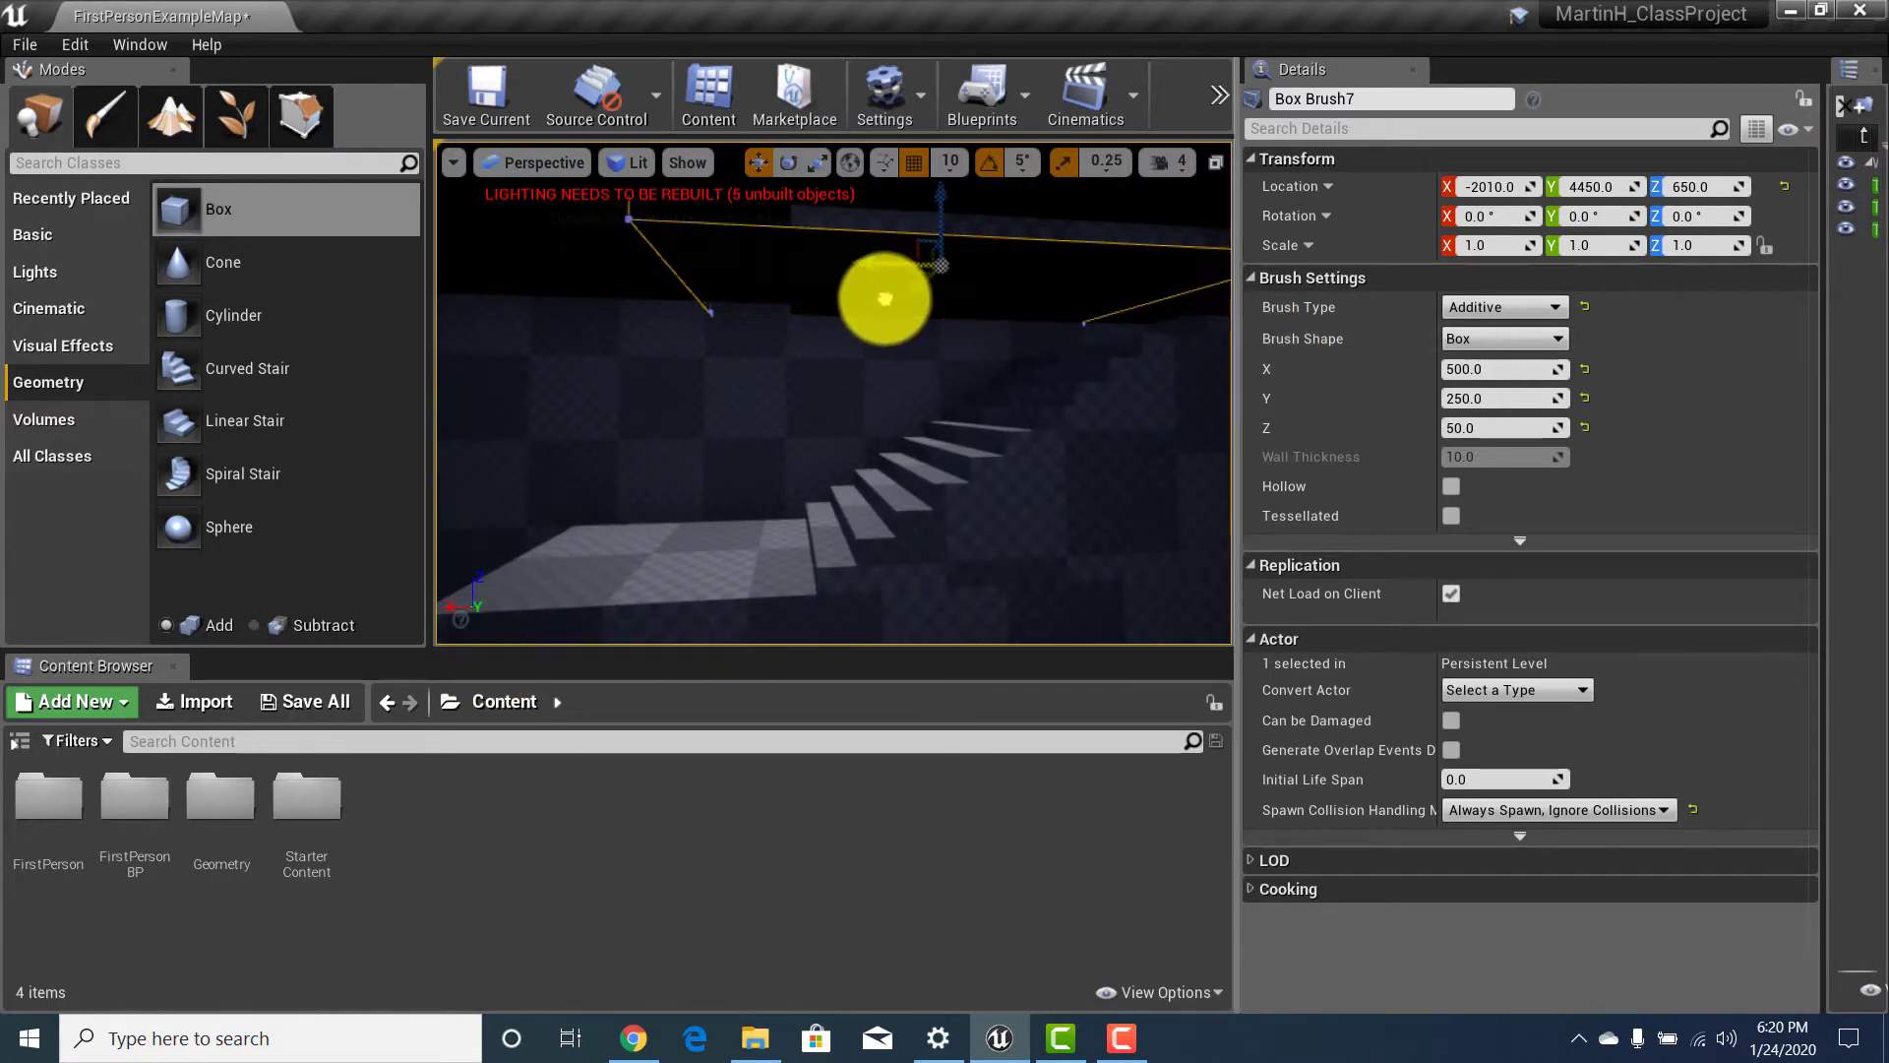
mouse_move(881, 299)
right_down()
mouse_move(919, 366)
mouse_move(847, 414)
mouse_move(826, 337)
mouse_move(850, 159)
mouse_move(865, 729)
mouse_move(856, 329)
right_up()
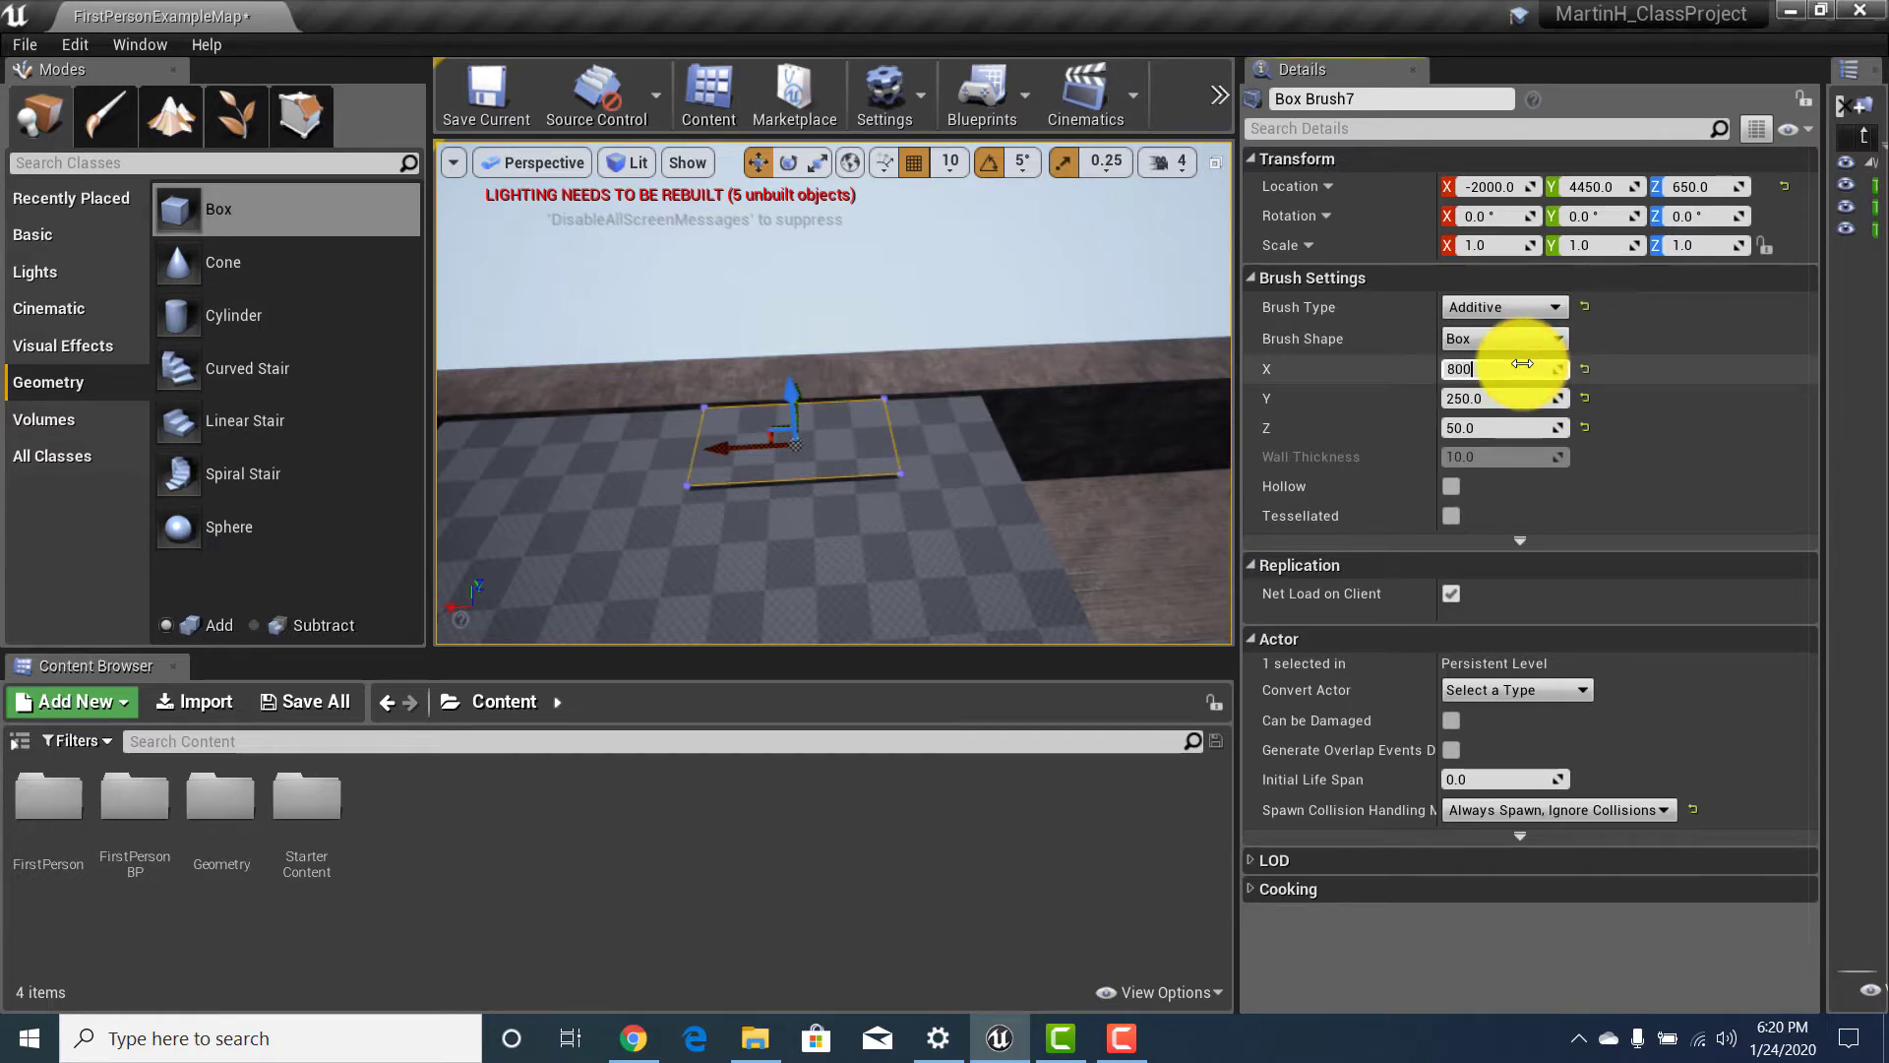
key(Return)
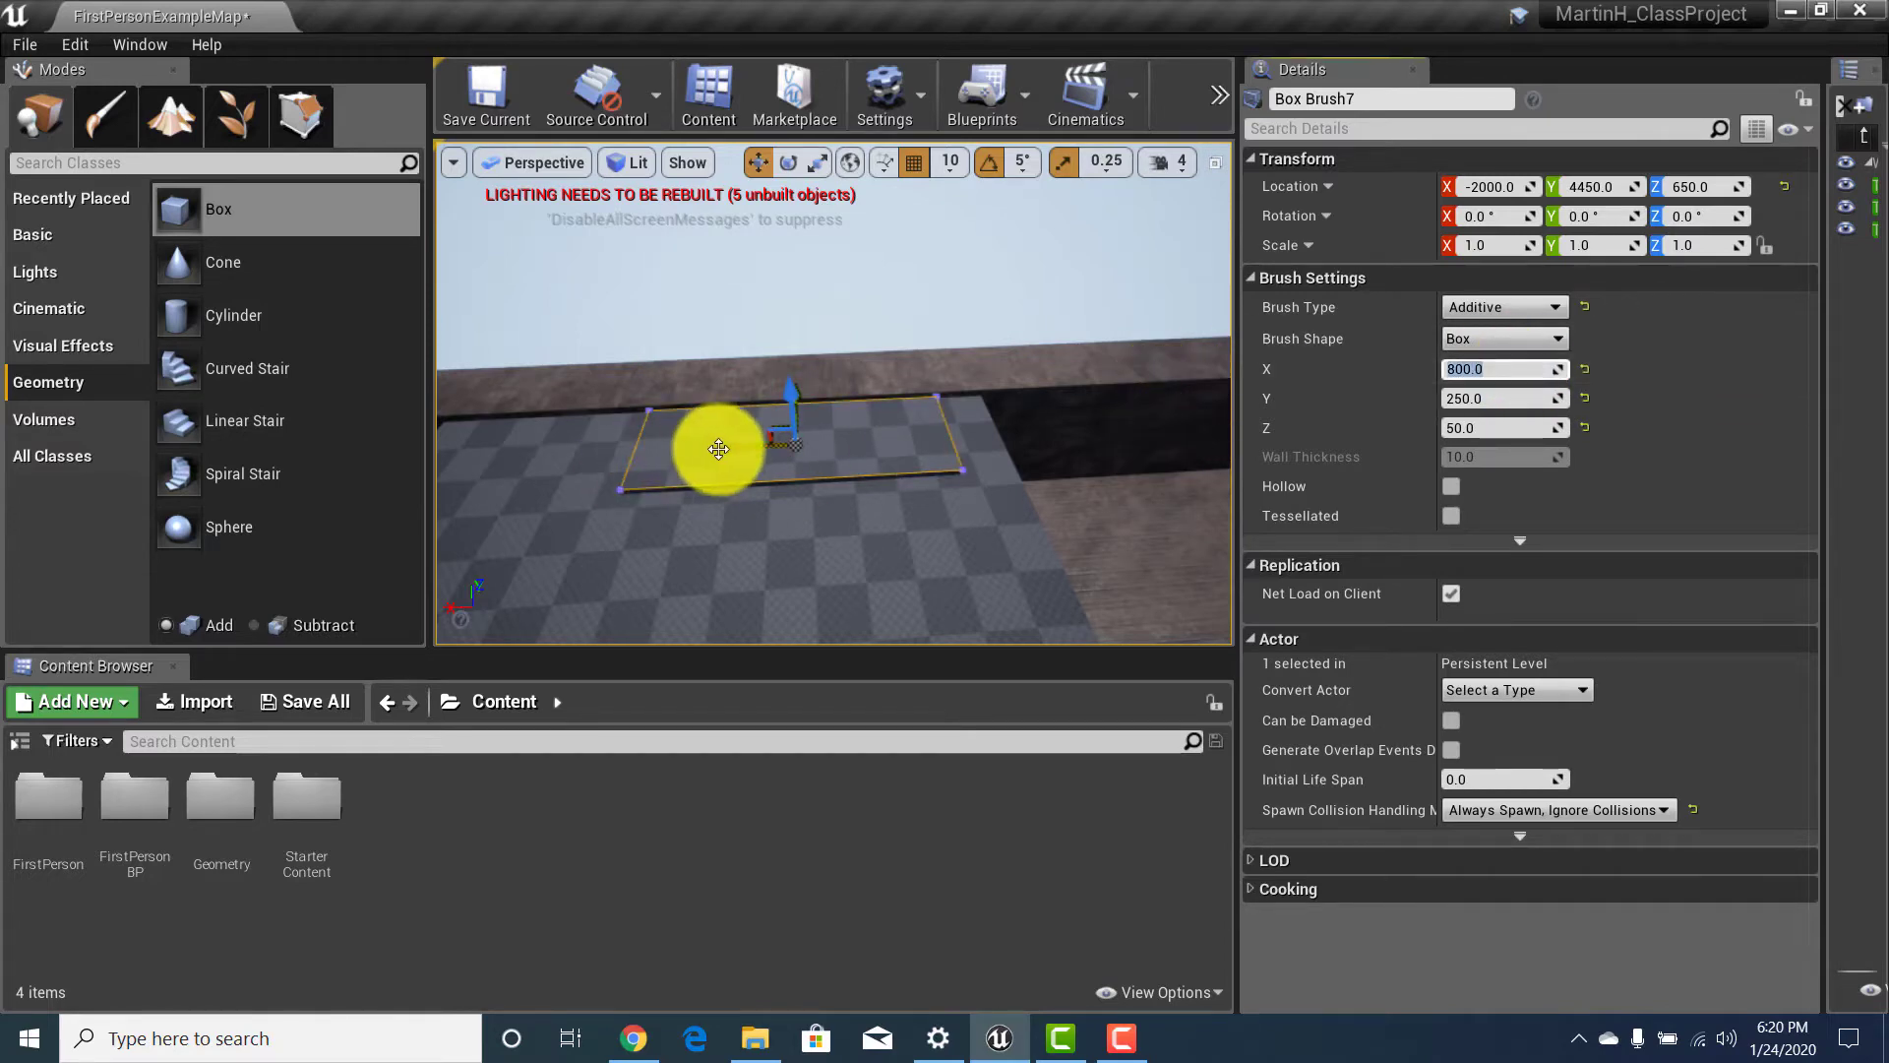
drag(723, 443, 760, 442)
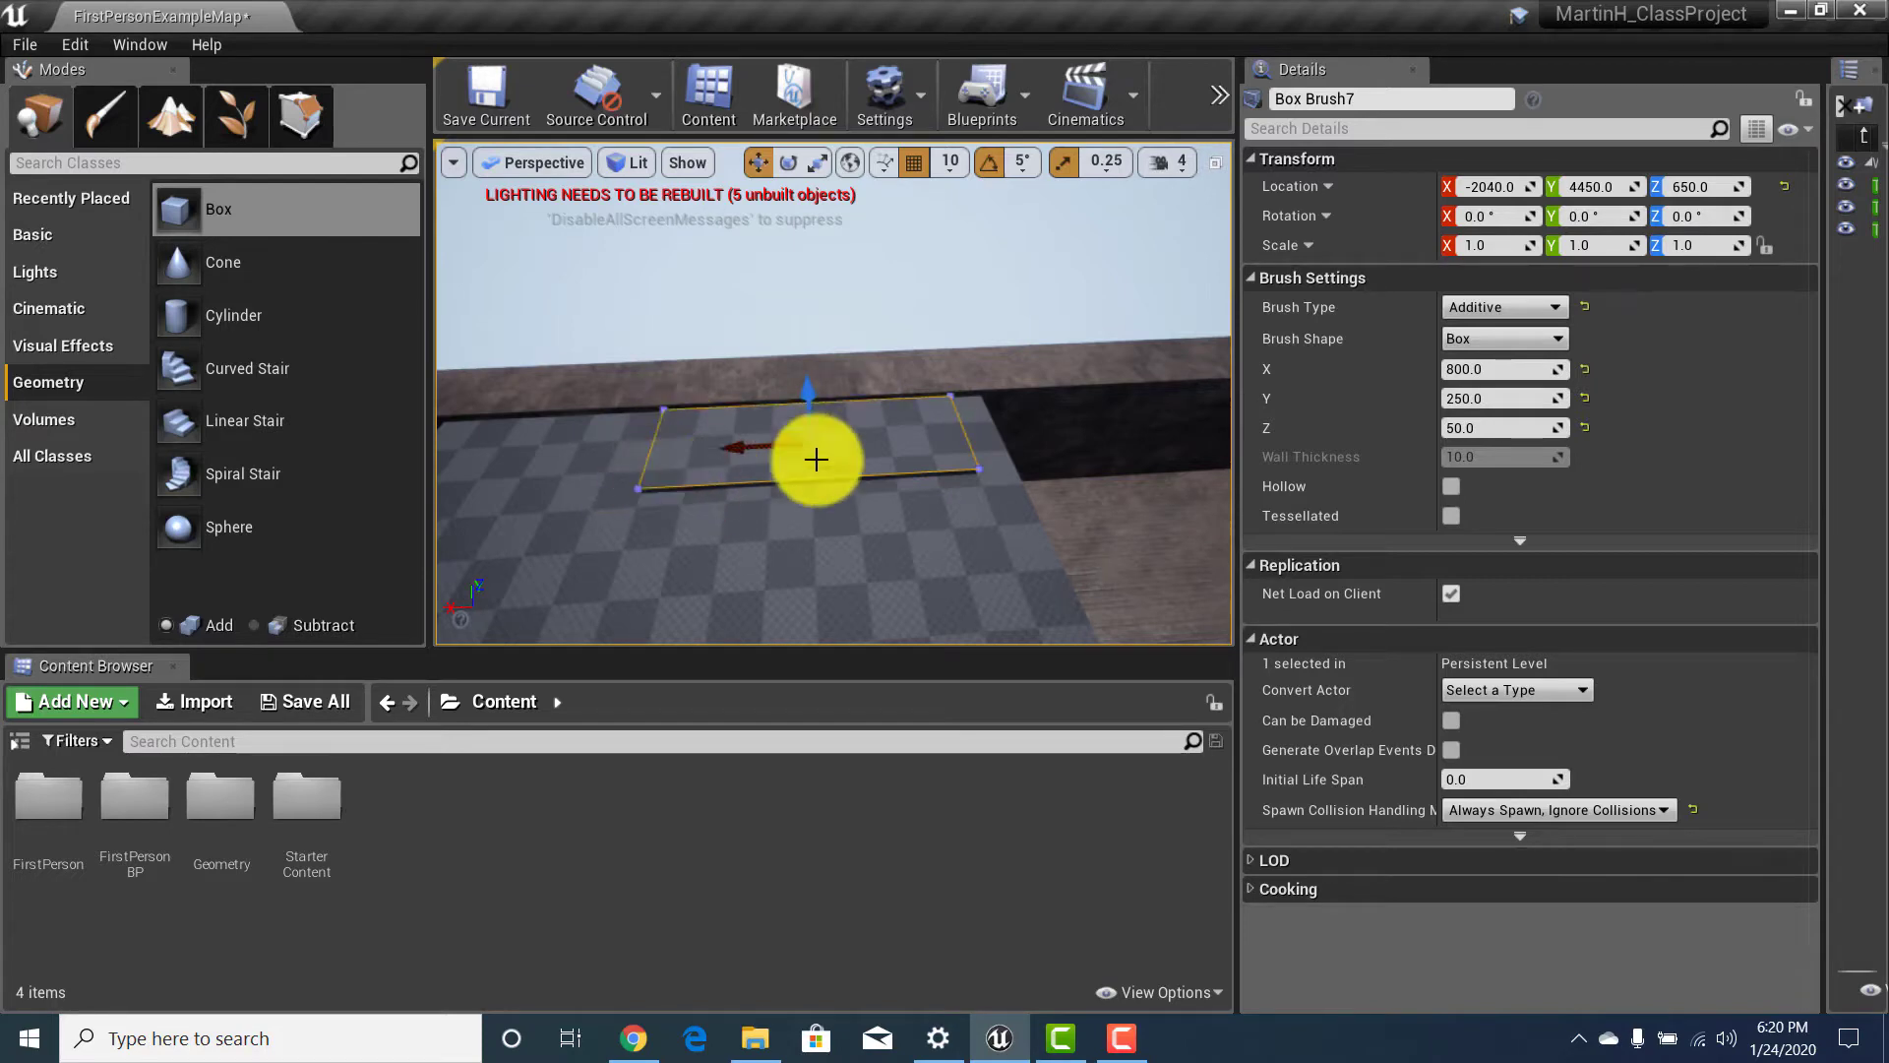
Change the flat box's brush type to Subtractive to cut a stair opening through the floor.
click(1534, 305)
click(1498, 340)
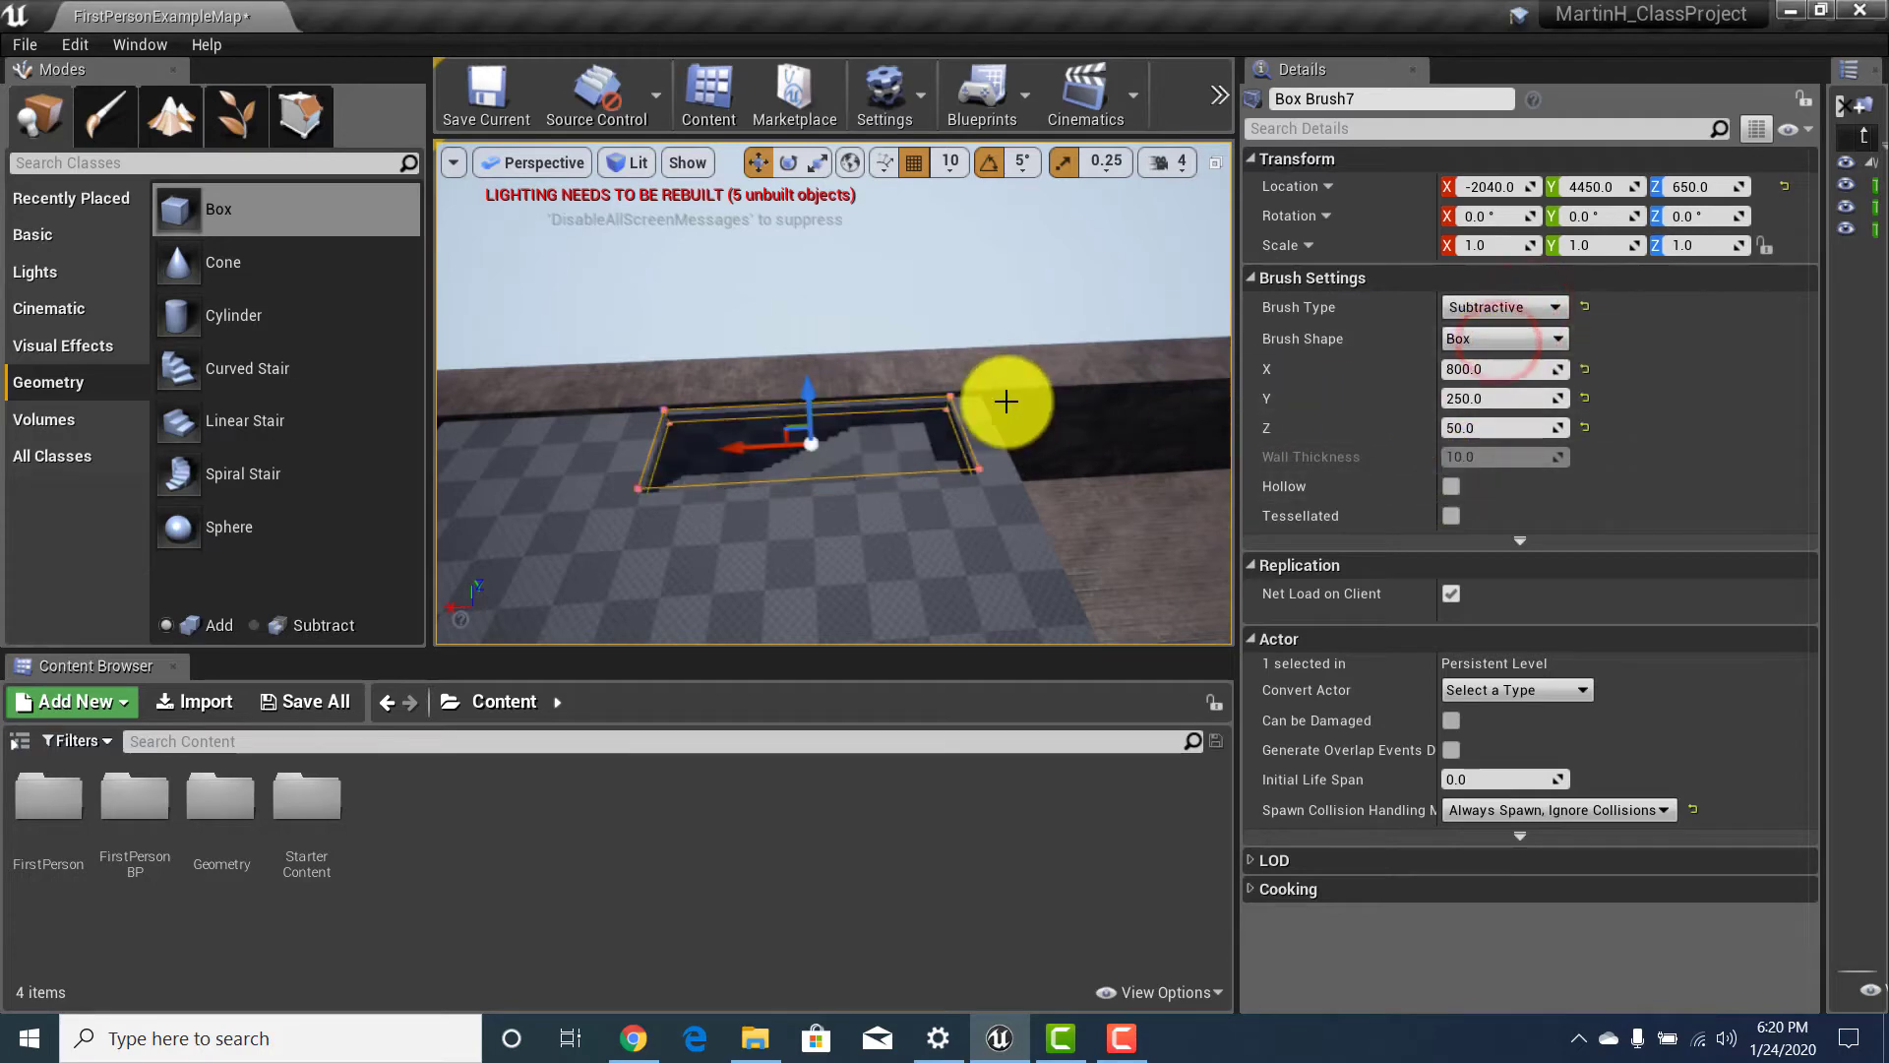
mouse_move(1001, 402)
right_down()
mouse_move(965, 400)
mouse_move(923, 464)
mouse_move(702, 487)
mouse_move(404, 463)
mouse_move(472, 371)
mouse_move(21, 371)
mouse_move(12, 236)
mouse_move(33, 148)
right_up()
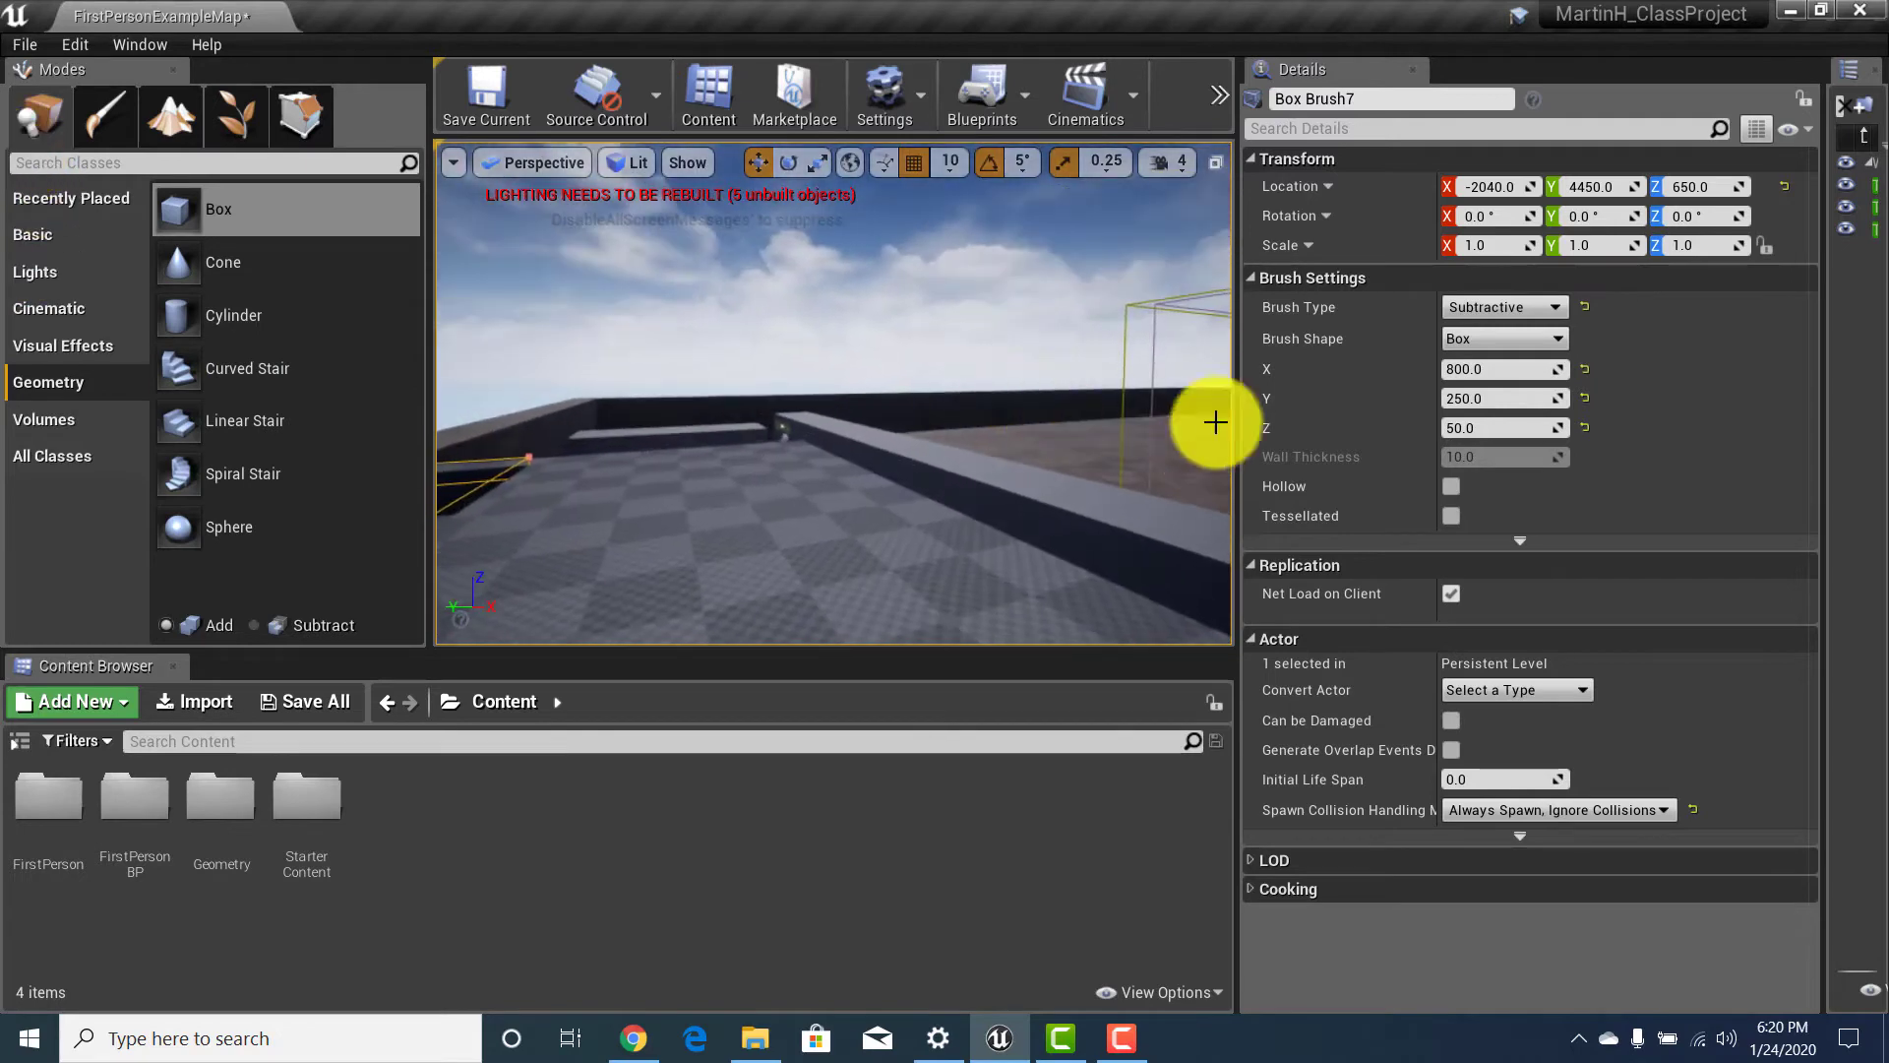
Playtest the level by walking into the building and climbing both stair flights through the floor opening, and end the session.
click(1213, 90)
click(1342, 204)
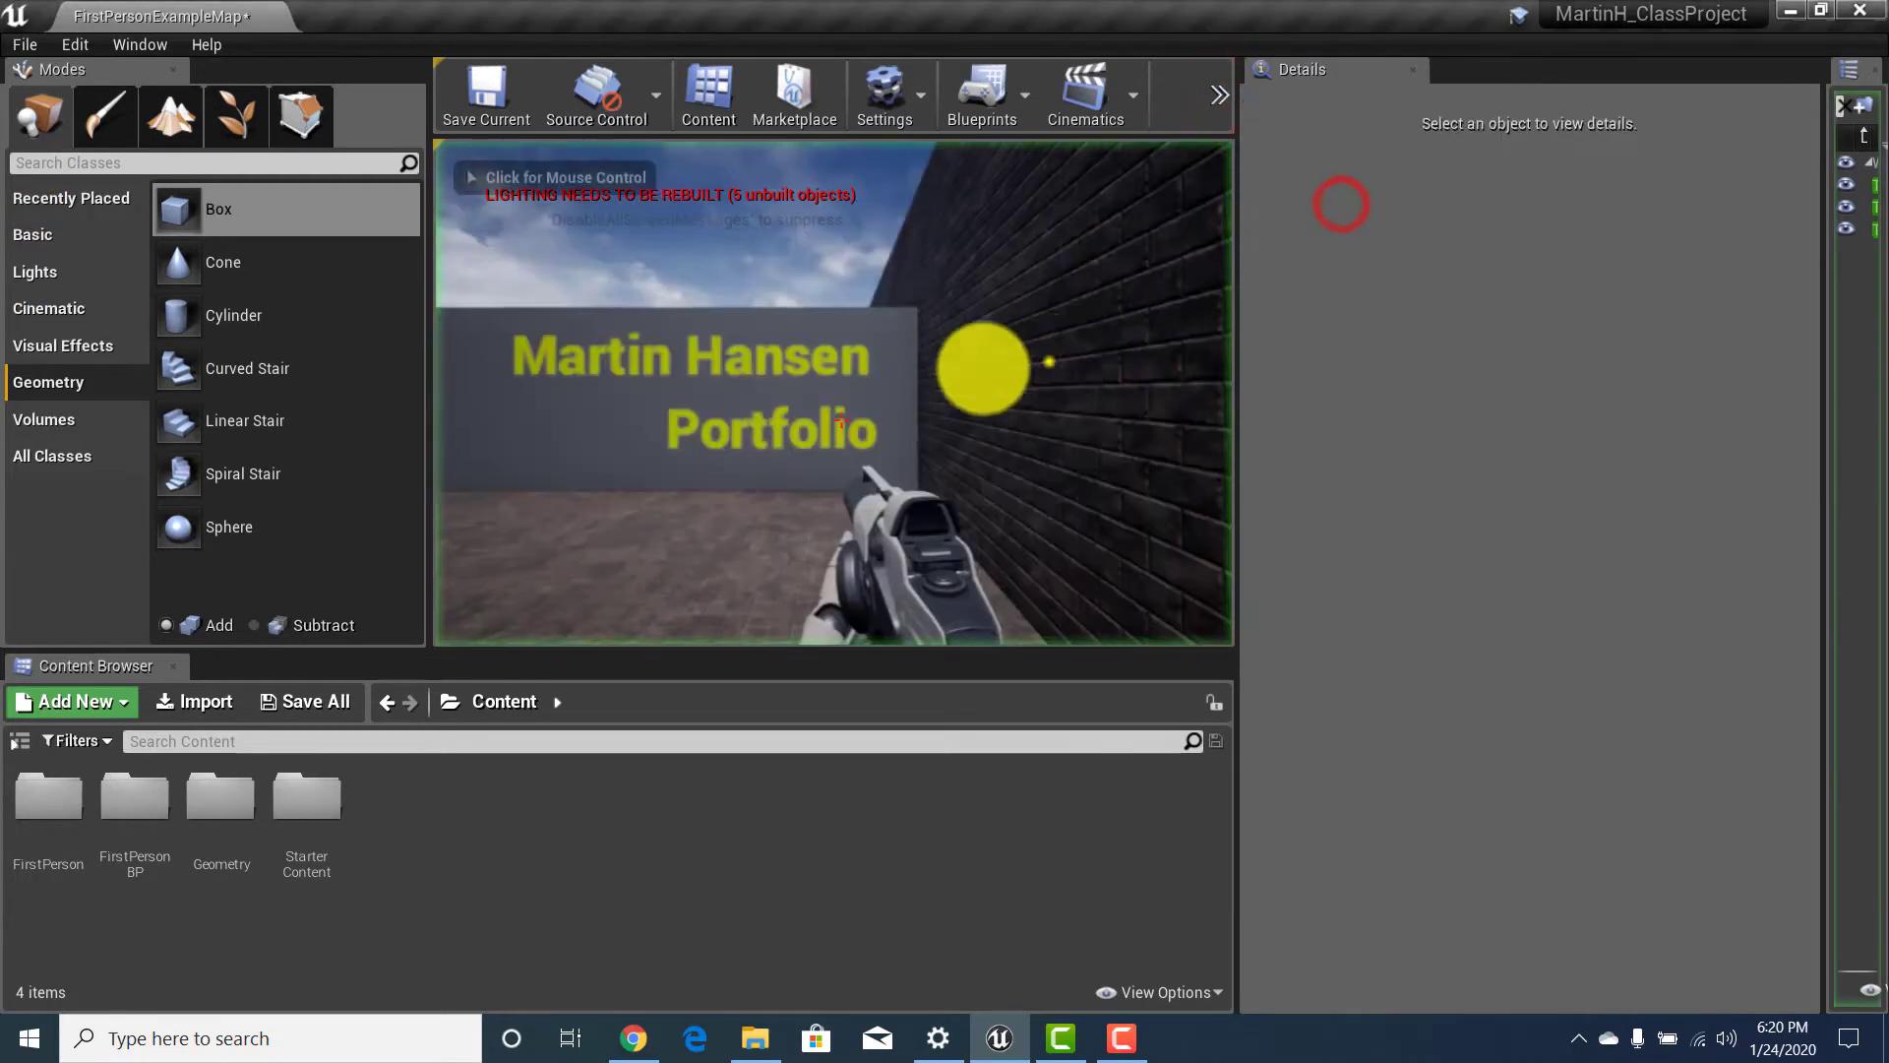
key(w)
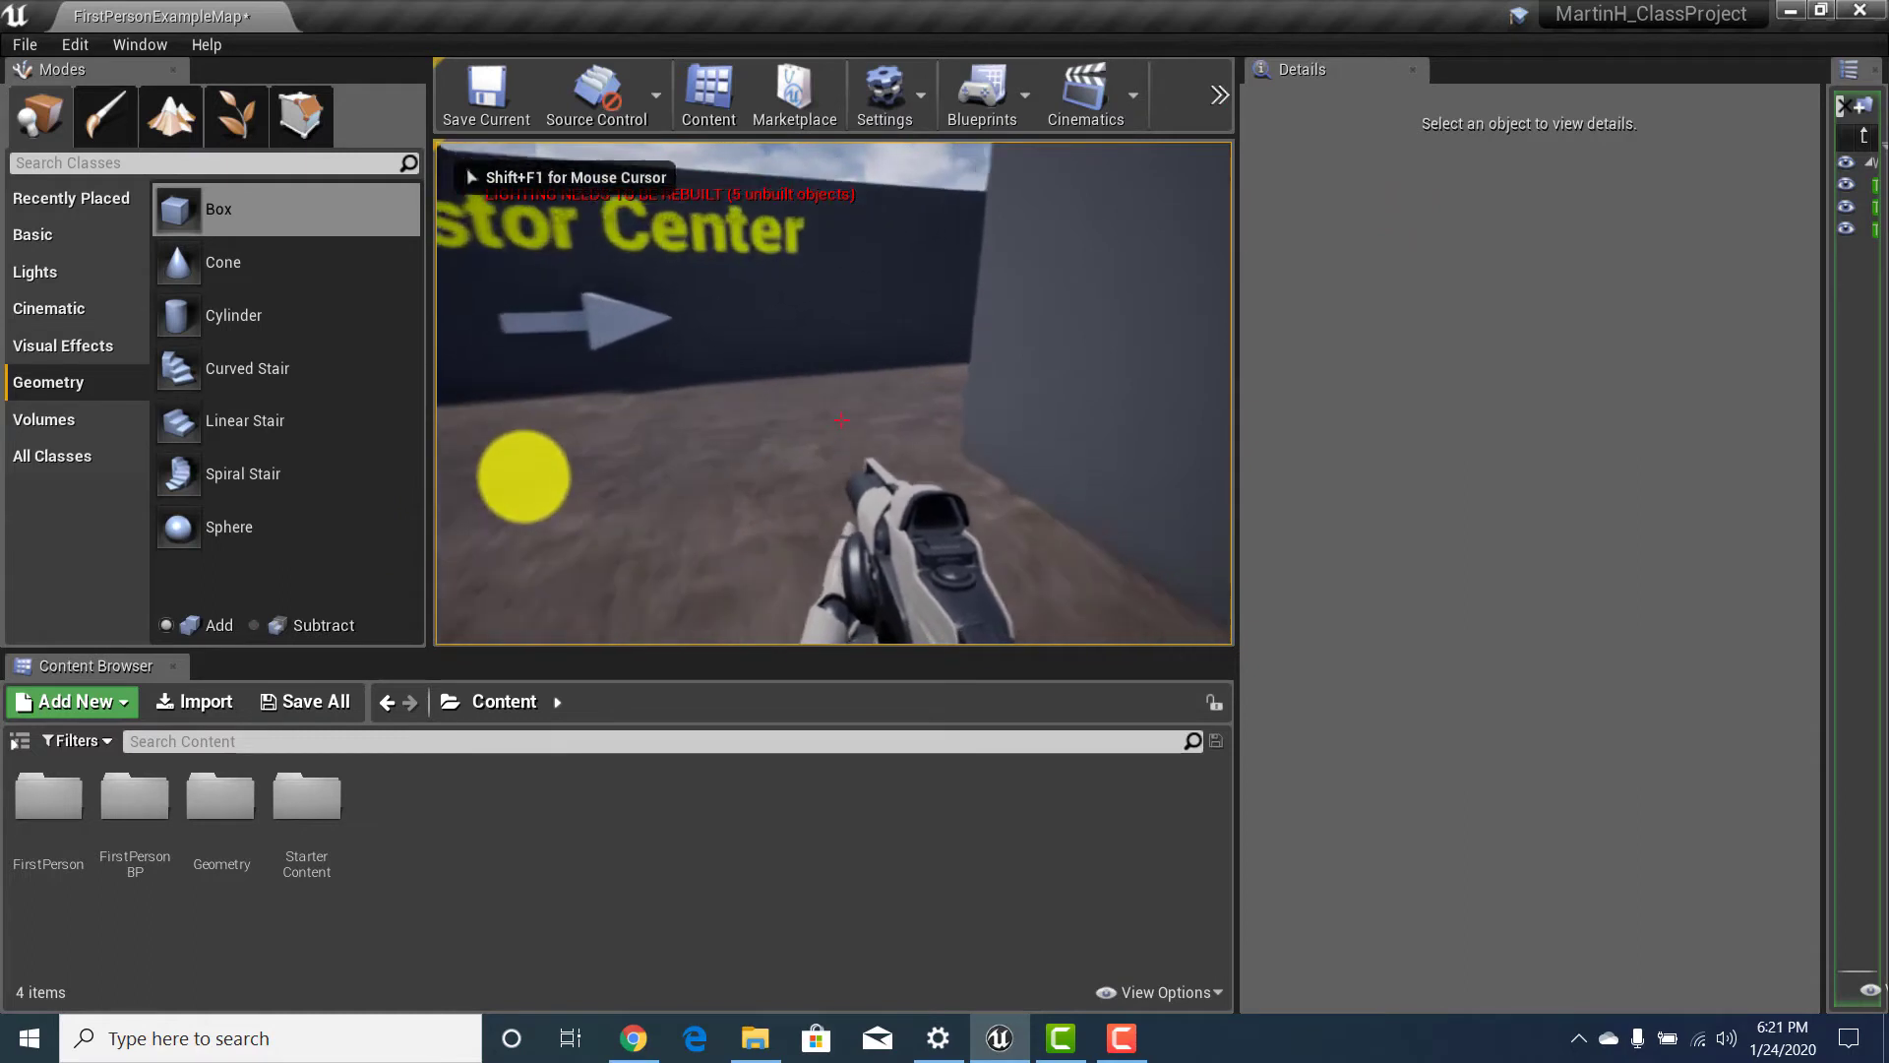
key(w)
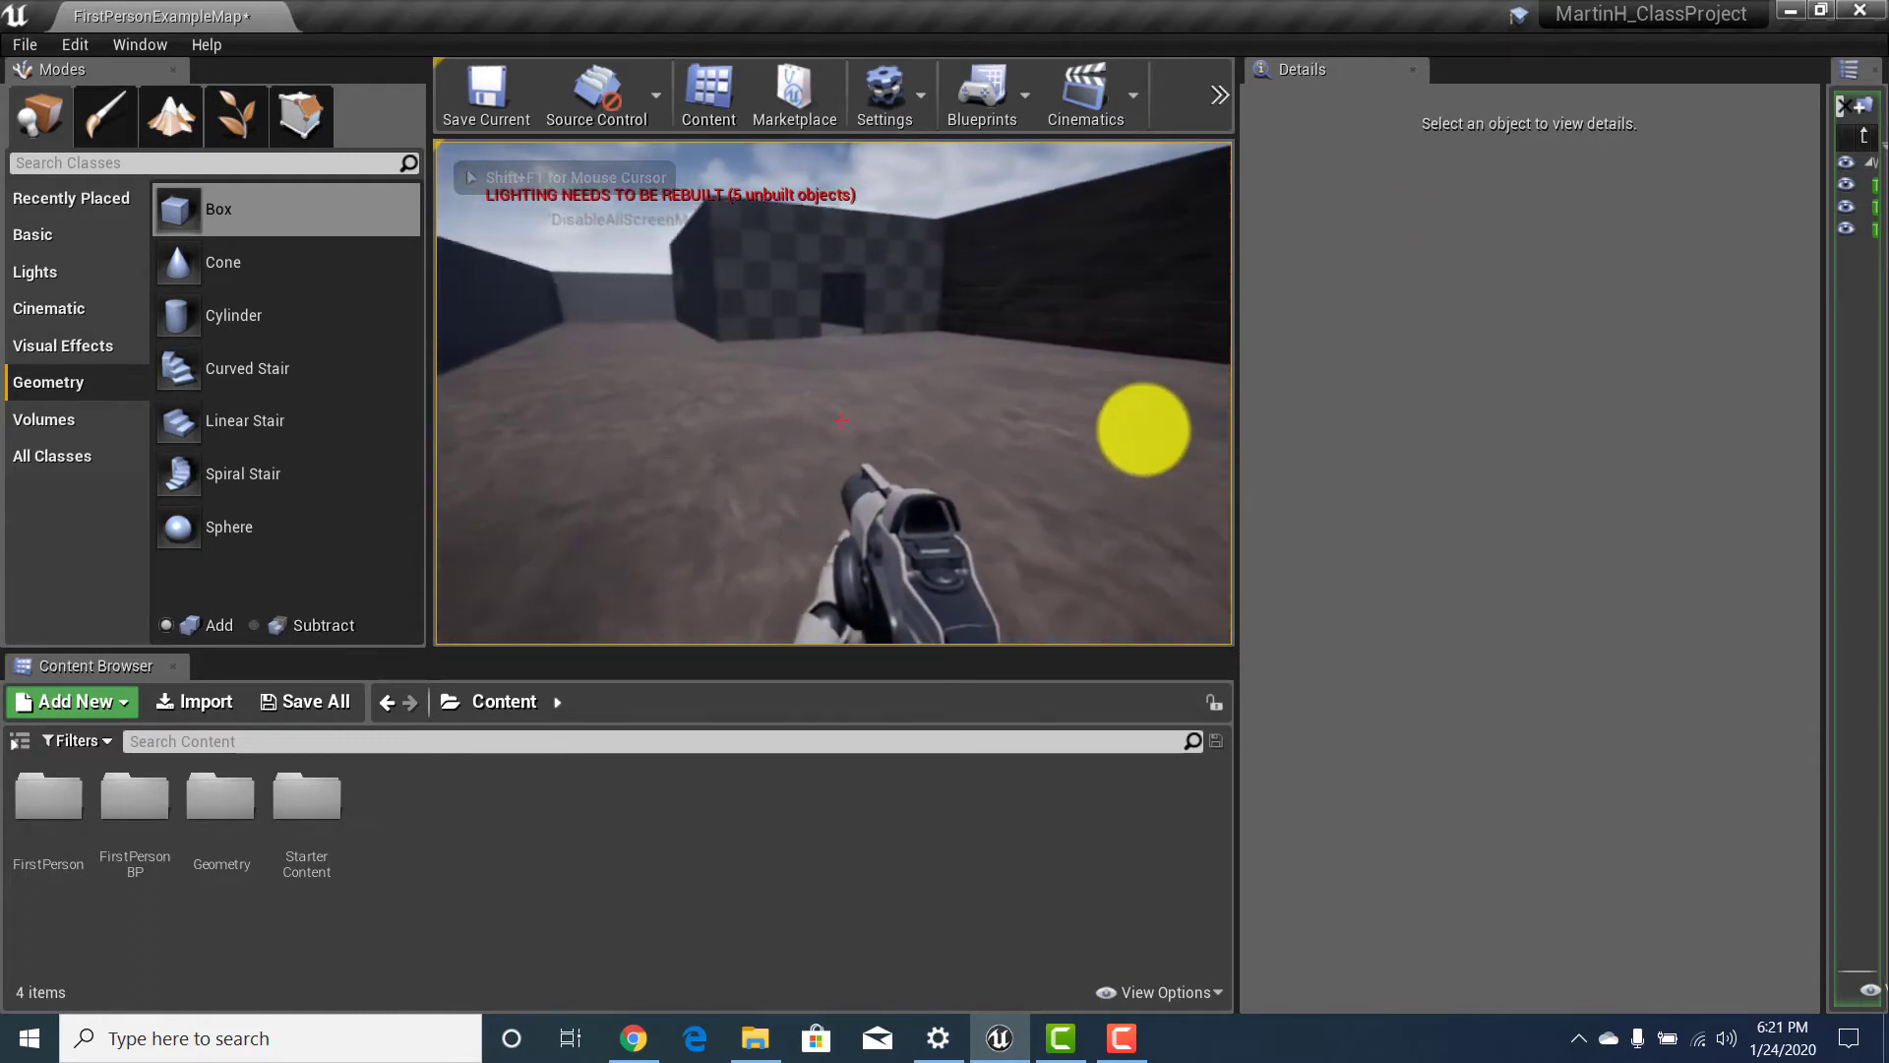
key(w)
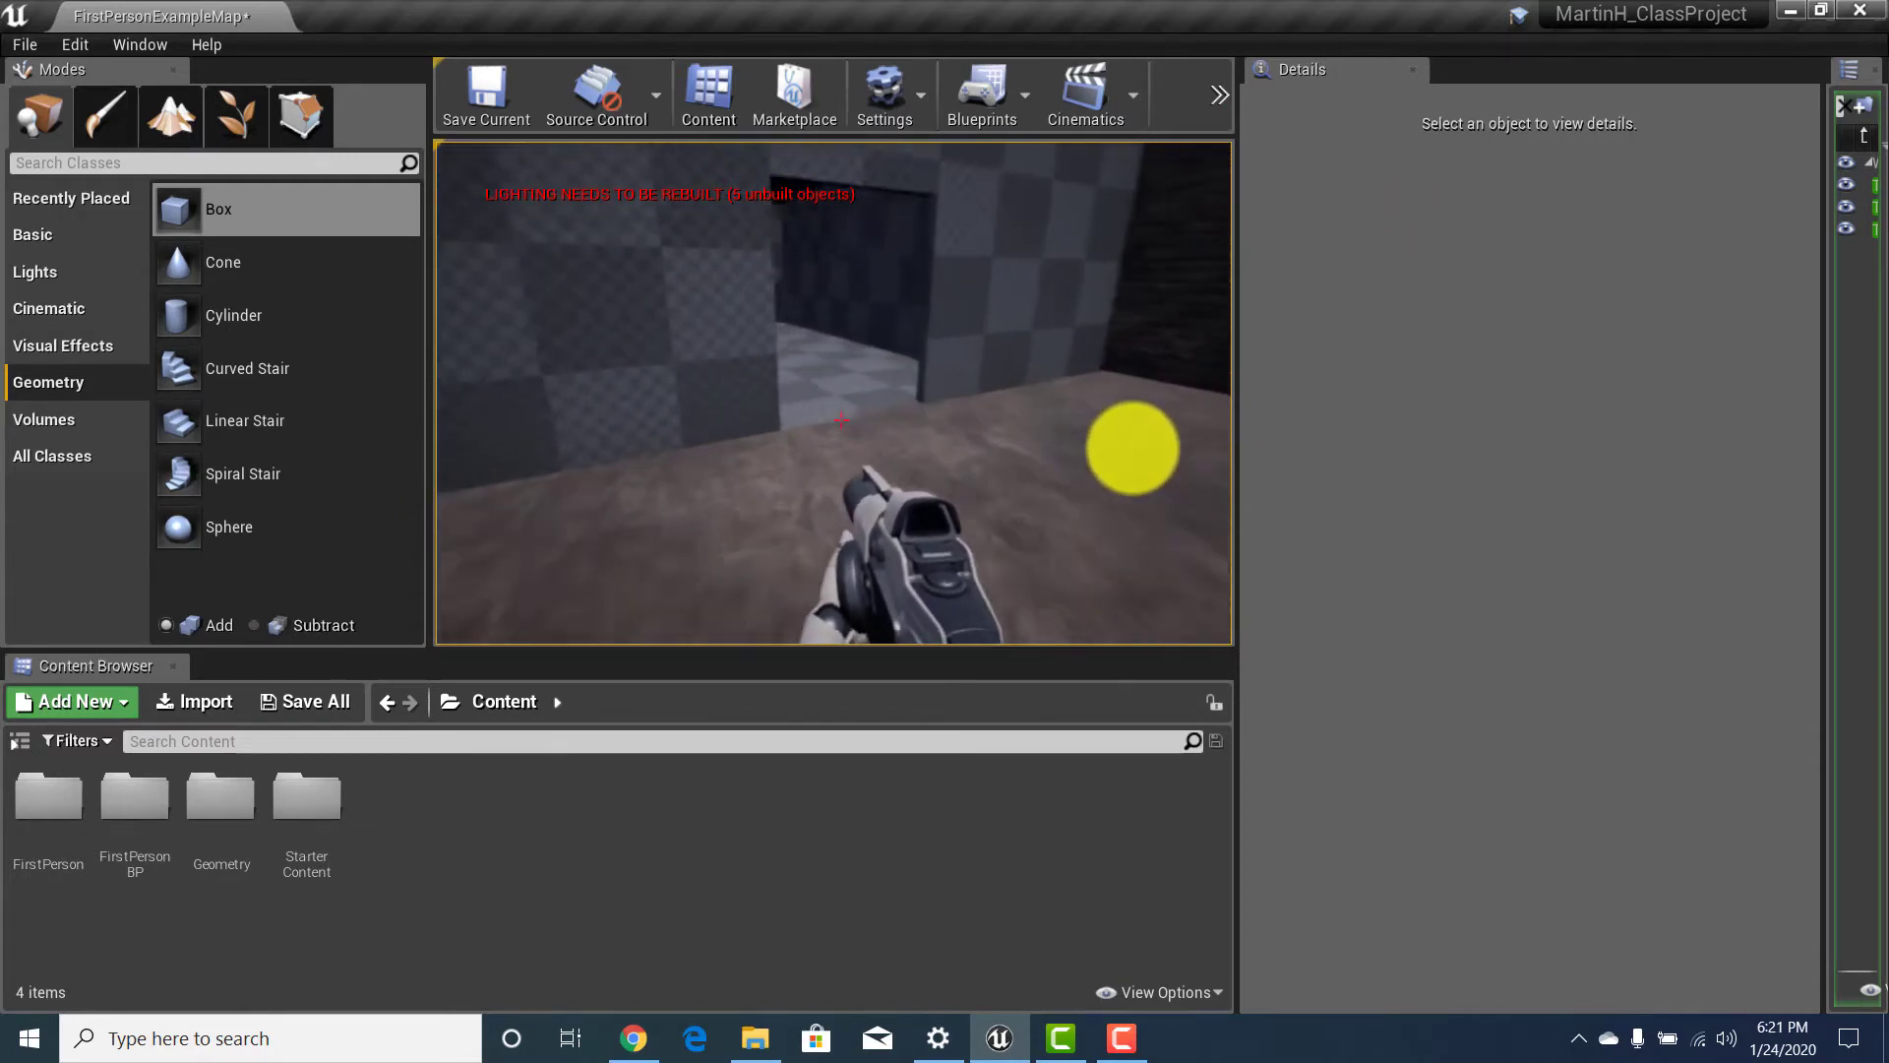
key(w)
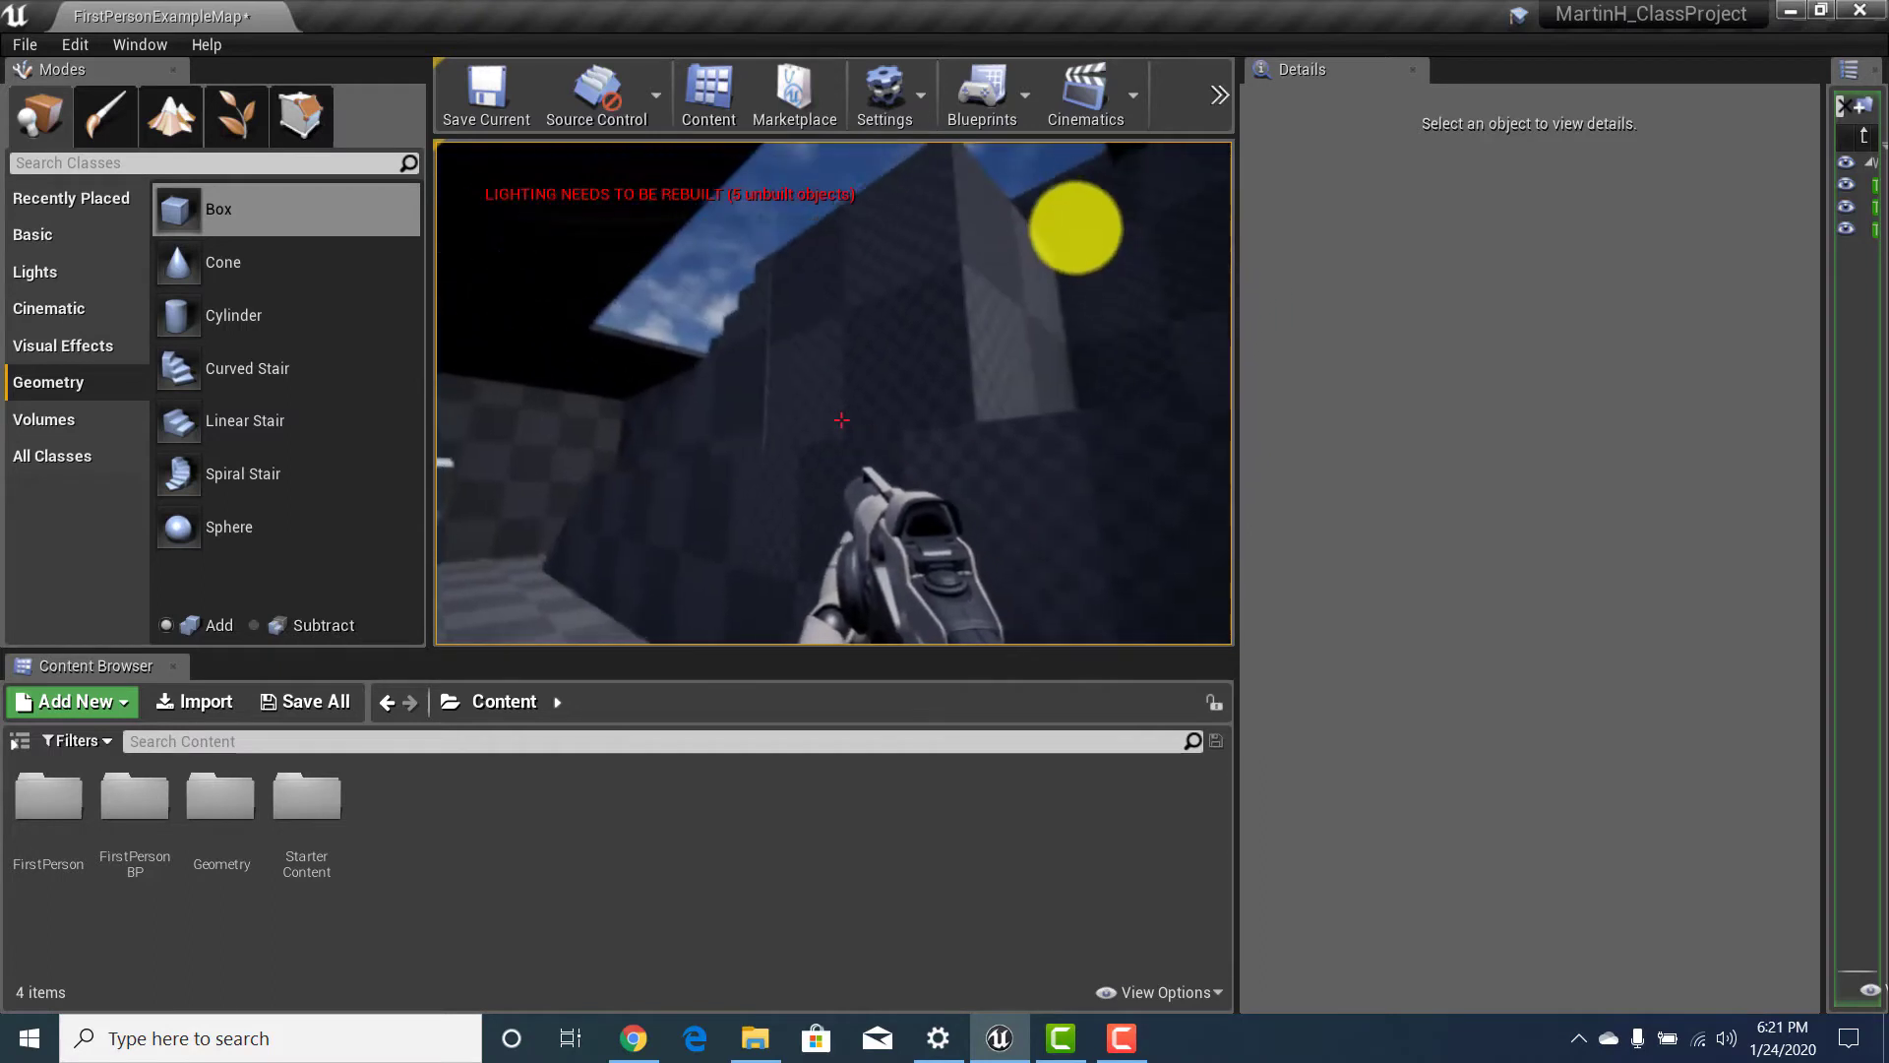
key(w)
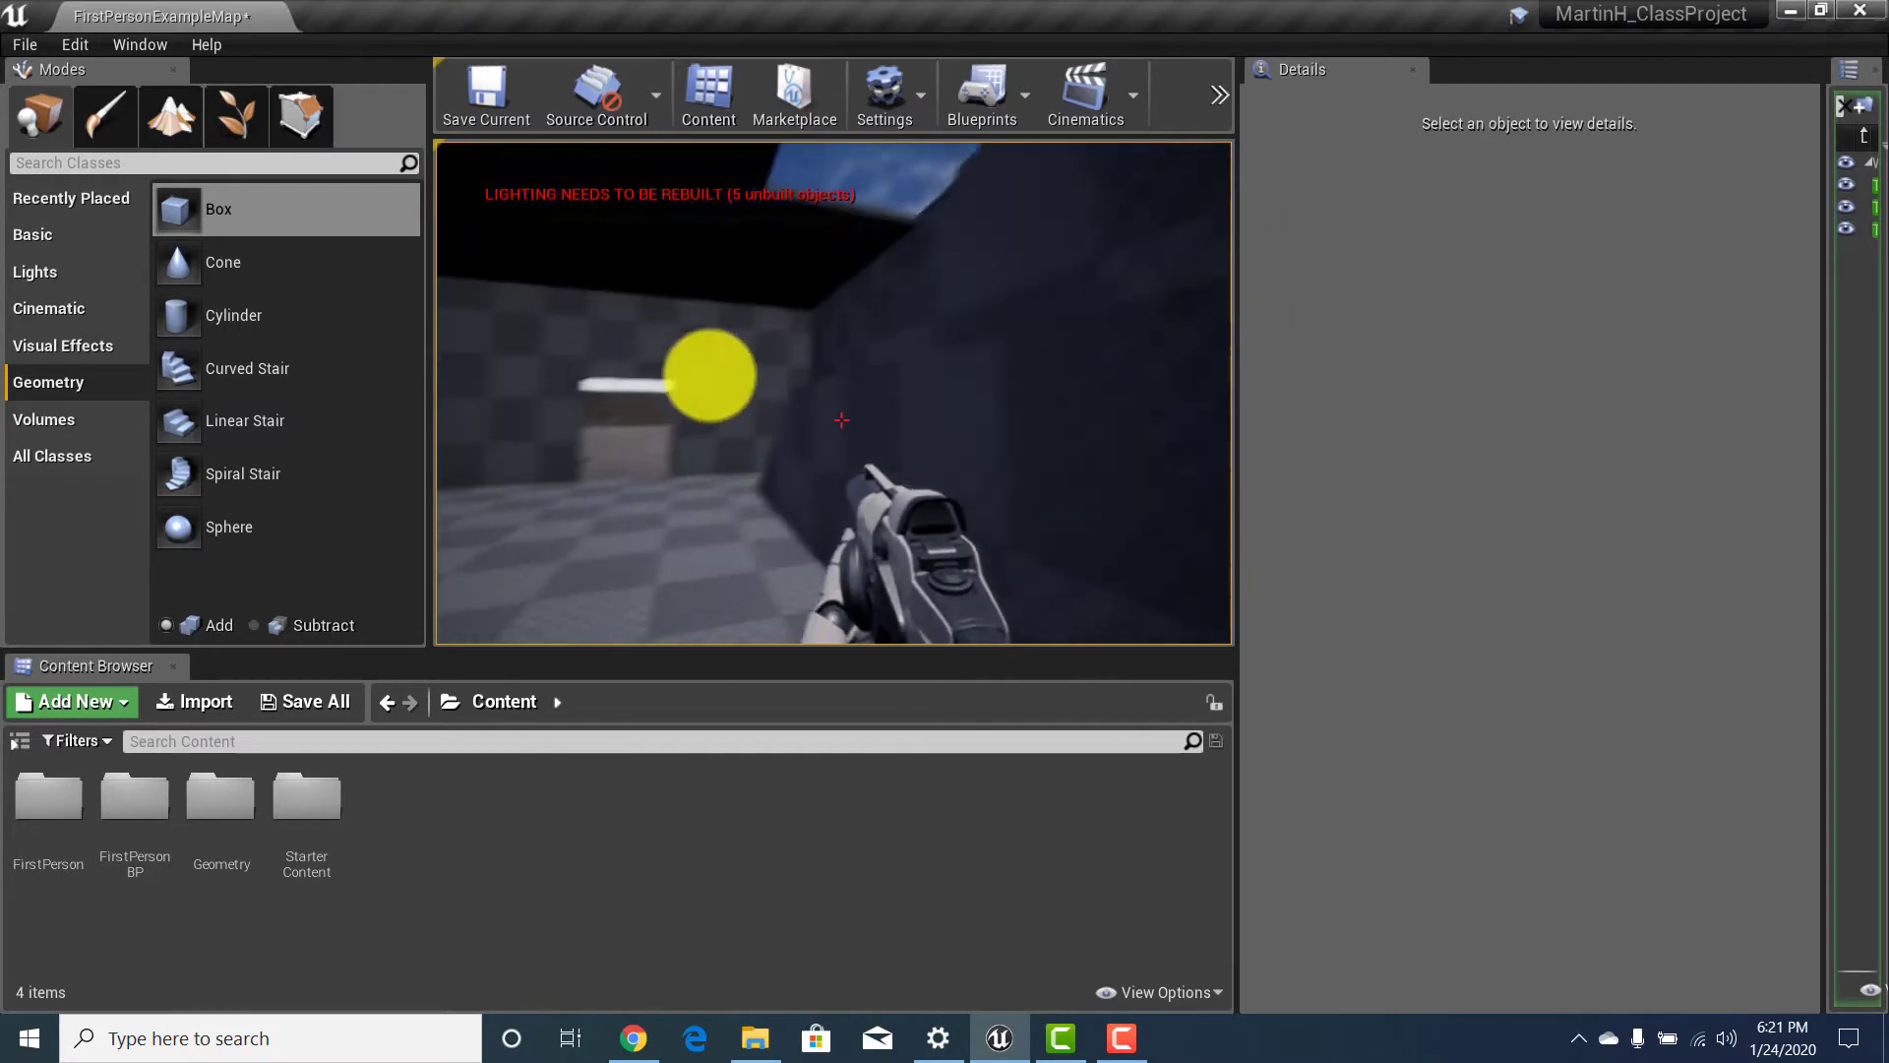
key(w)
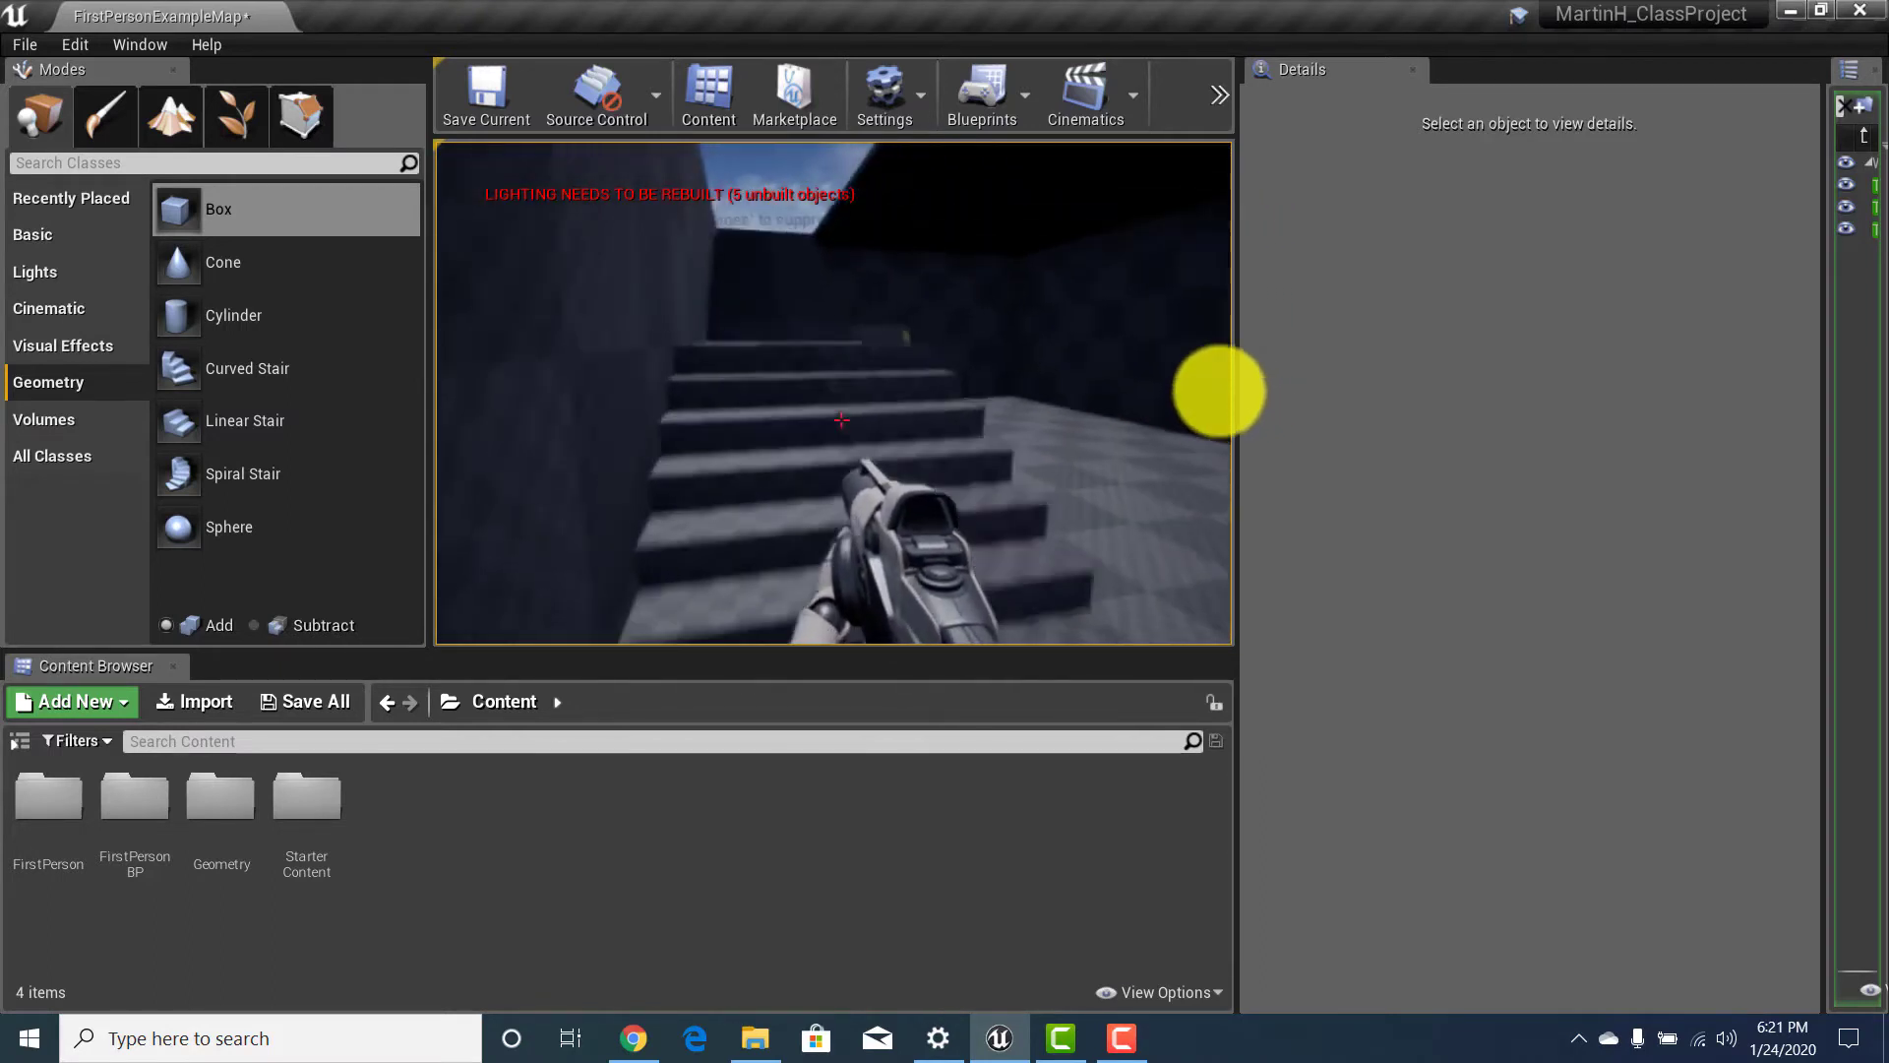
key(w)
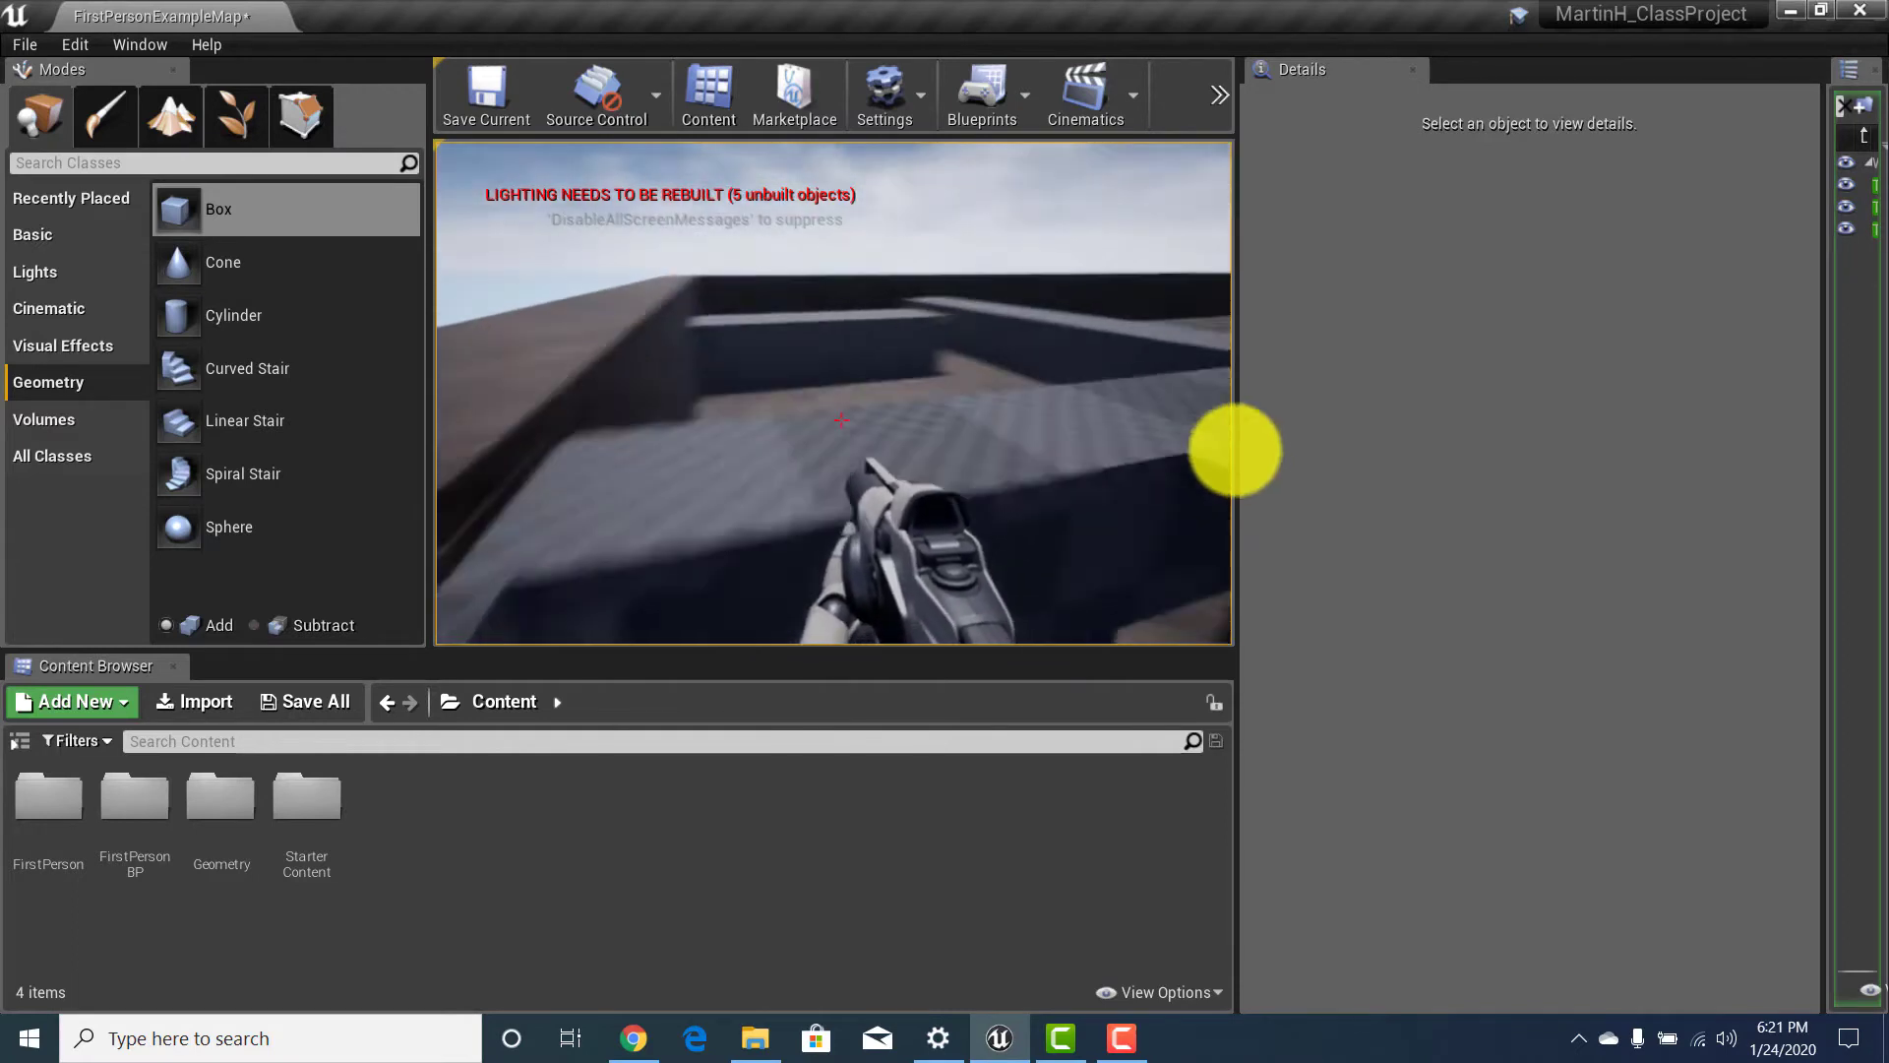
key(w)
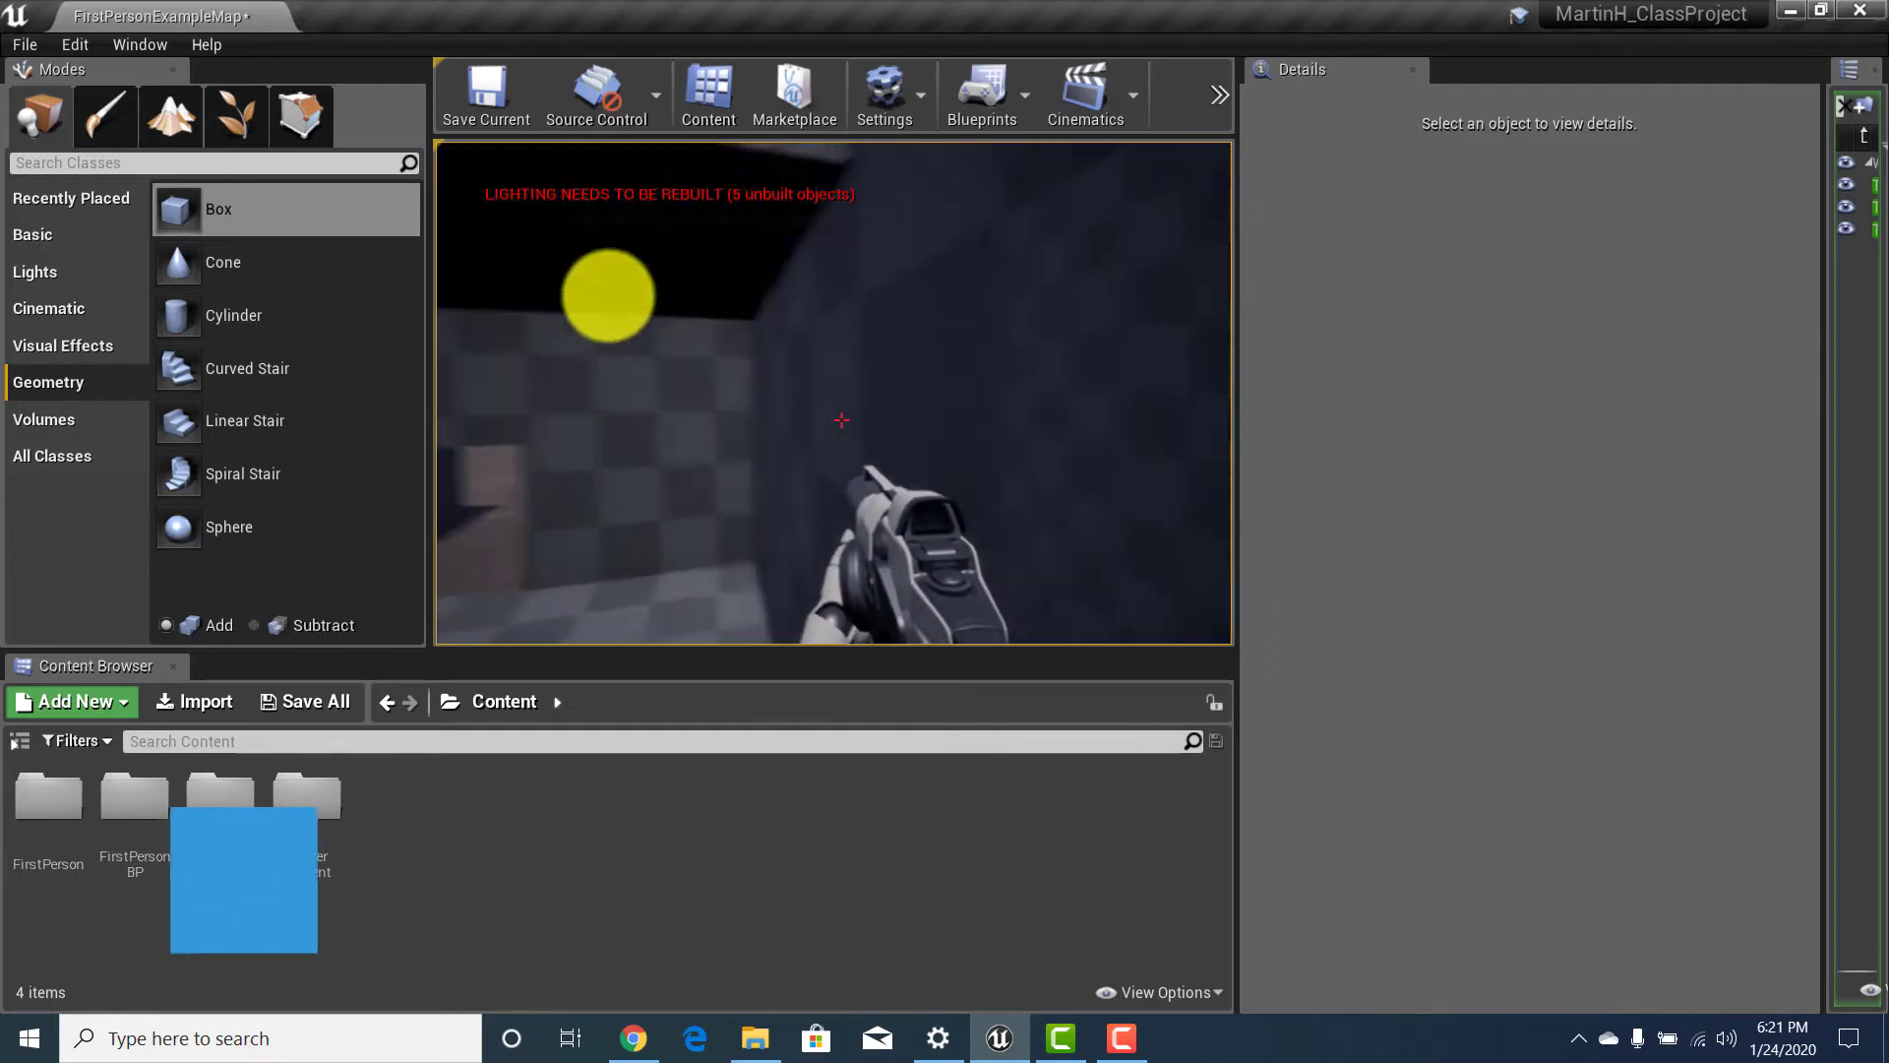
key(s)
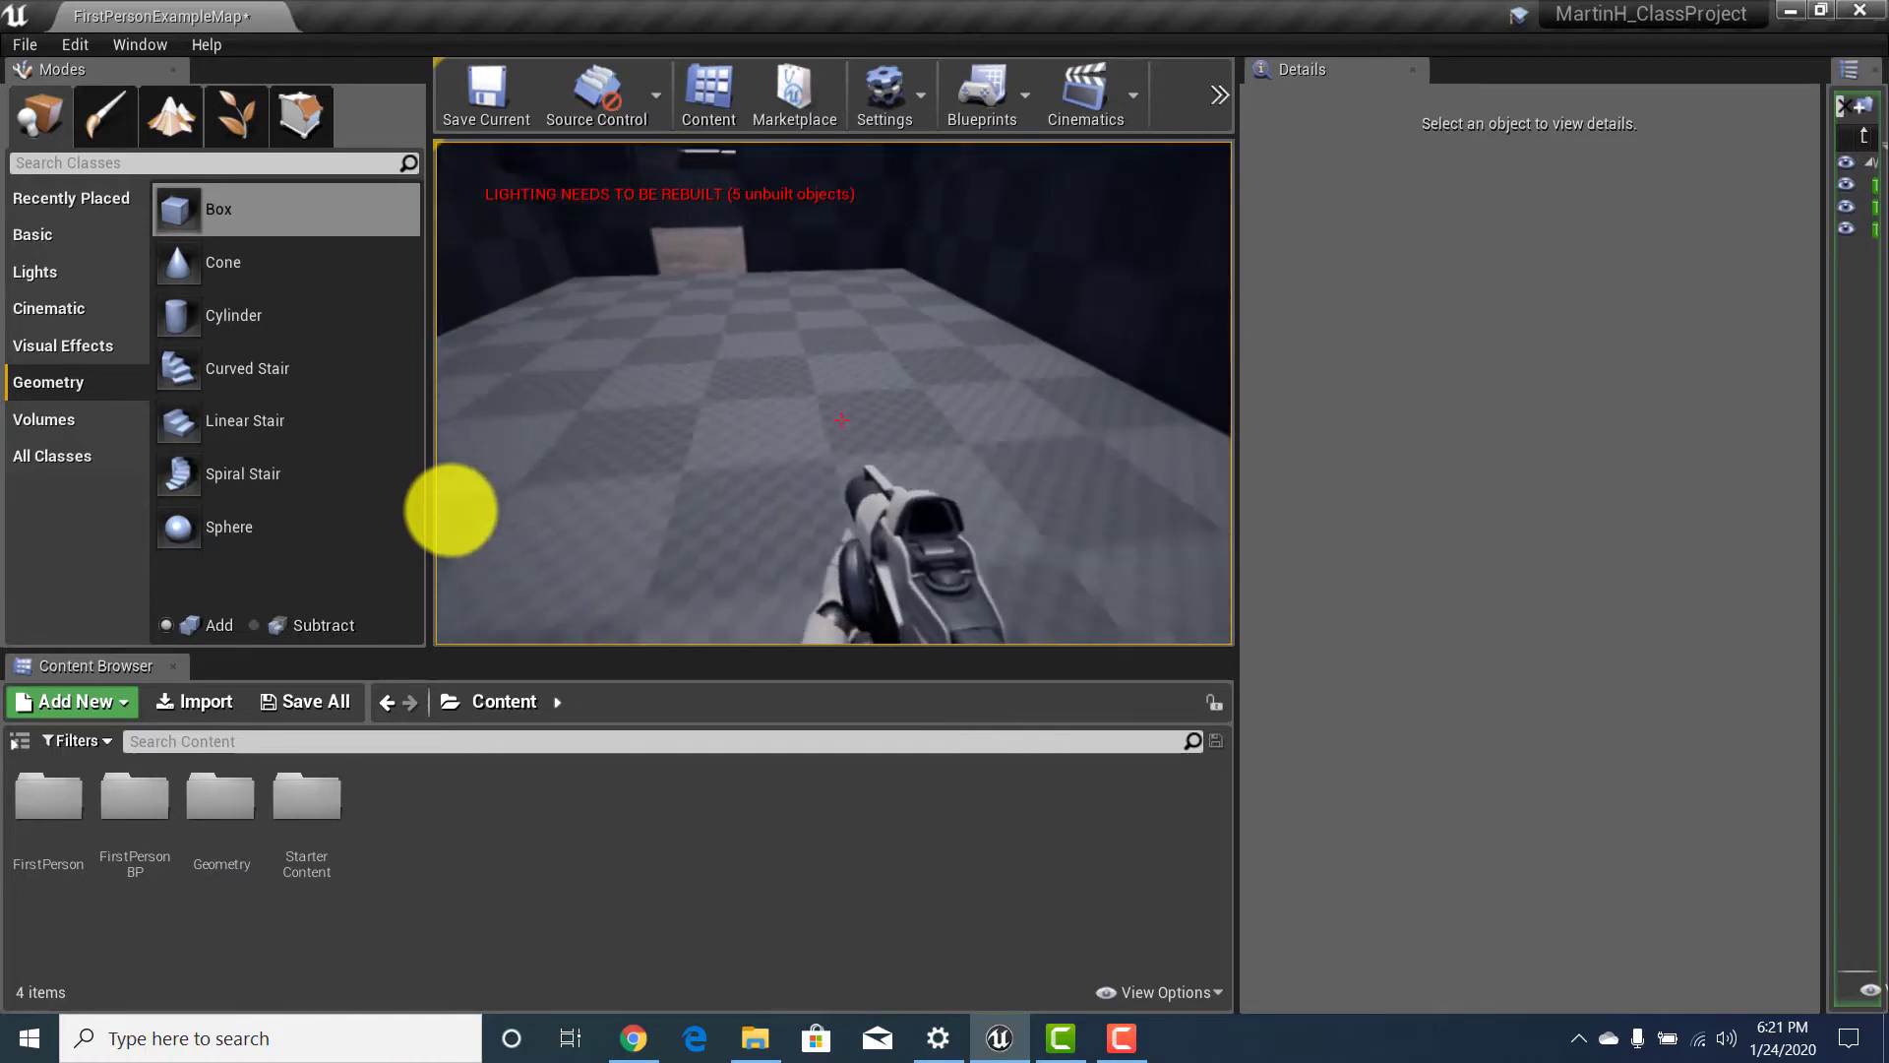
key(w)
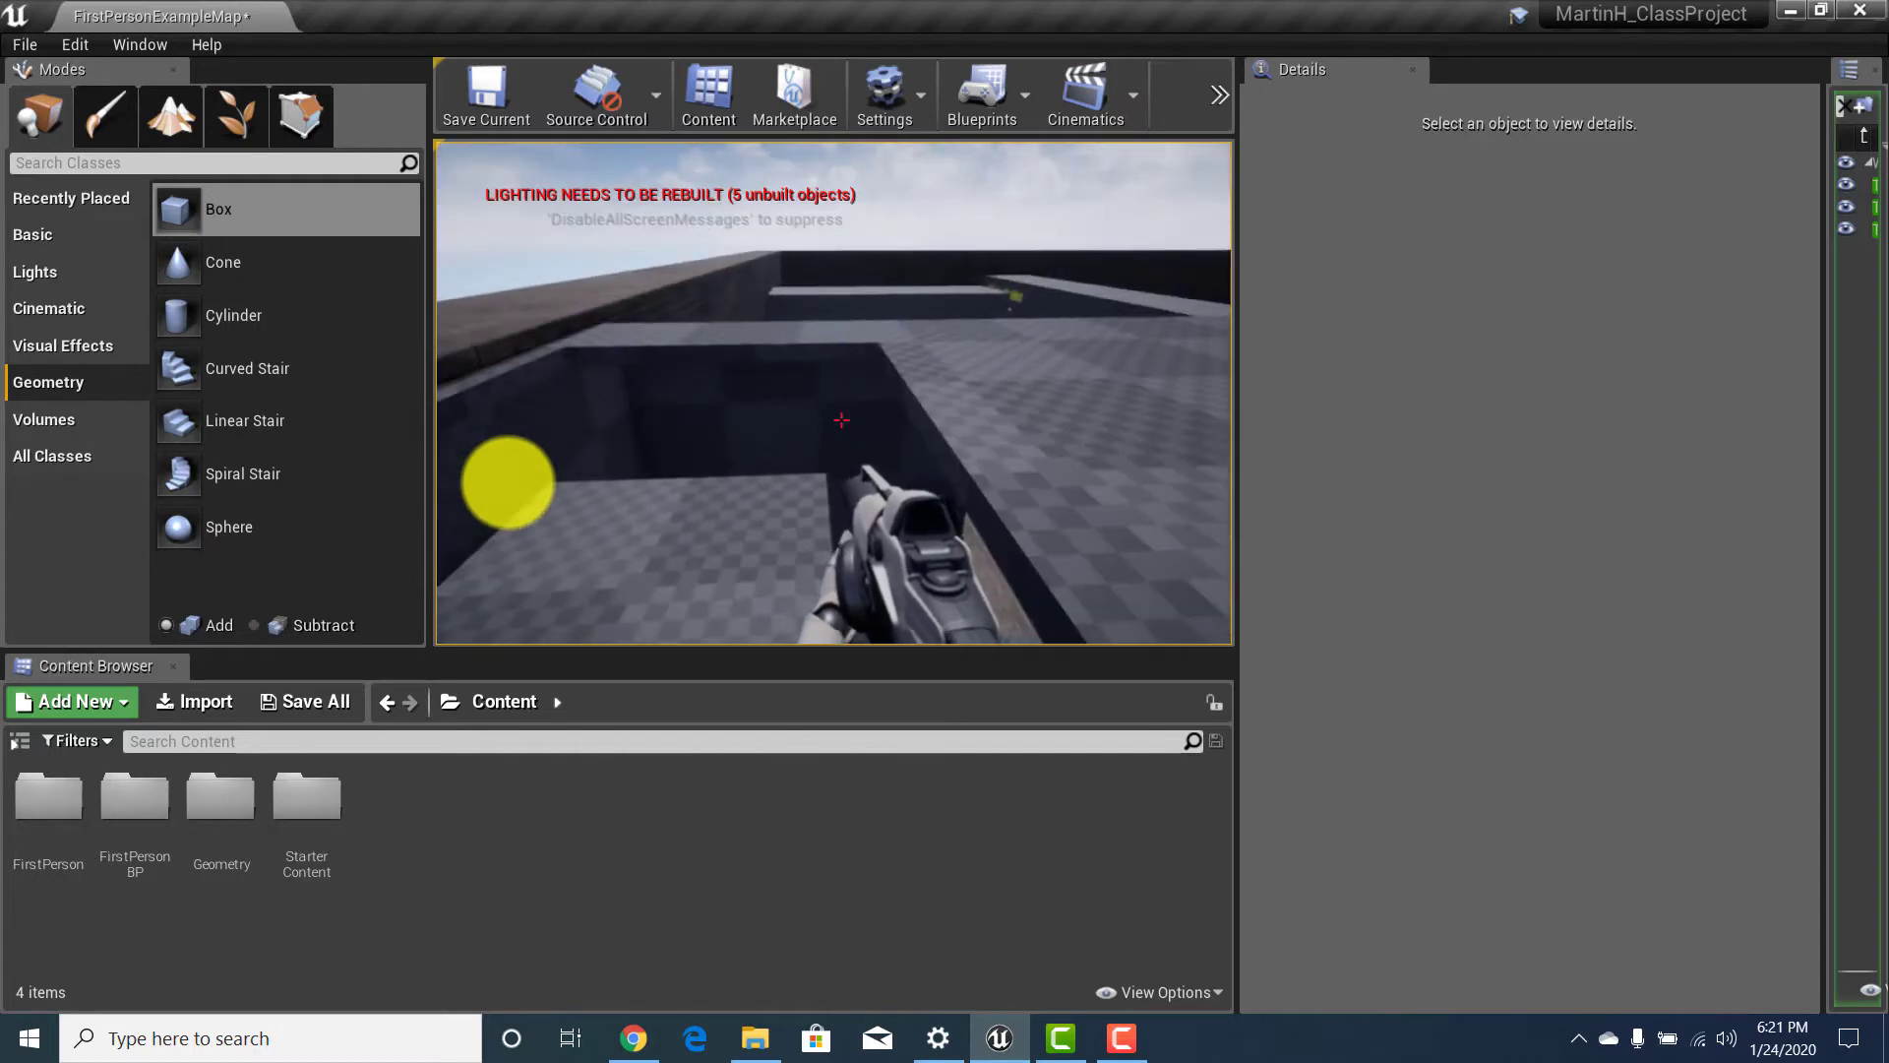
key(w)
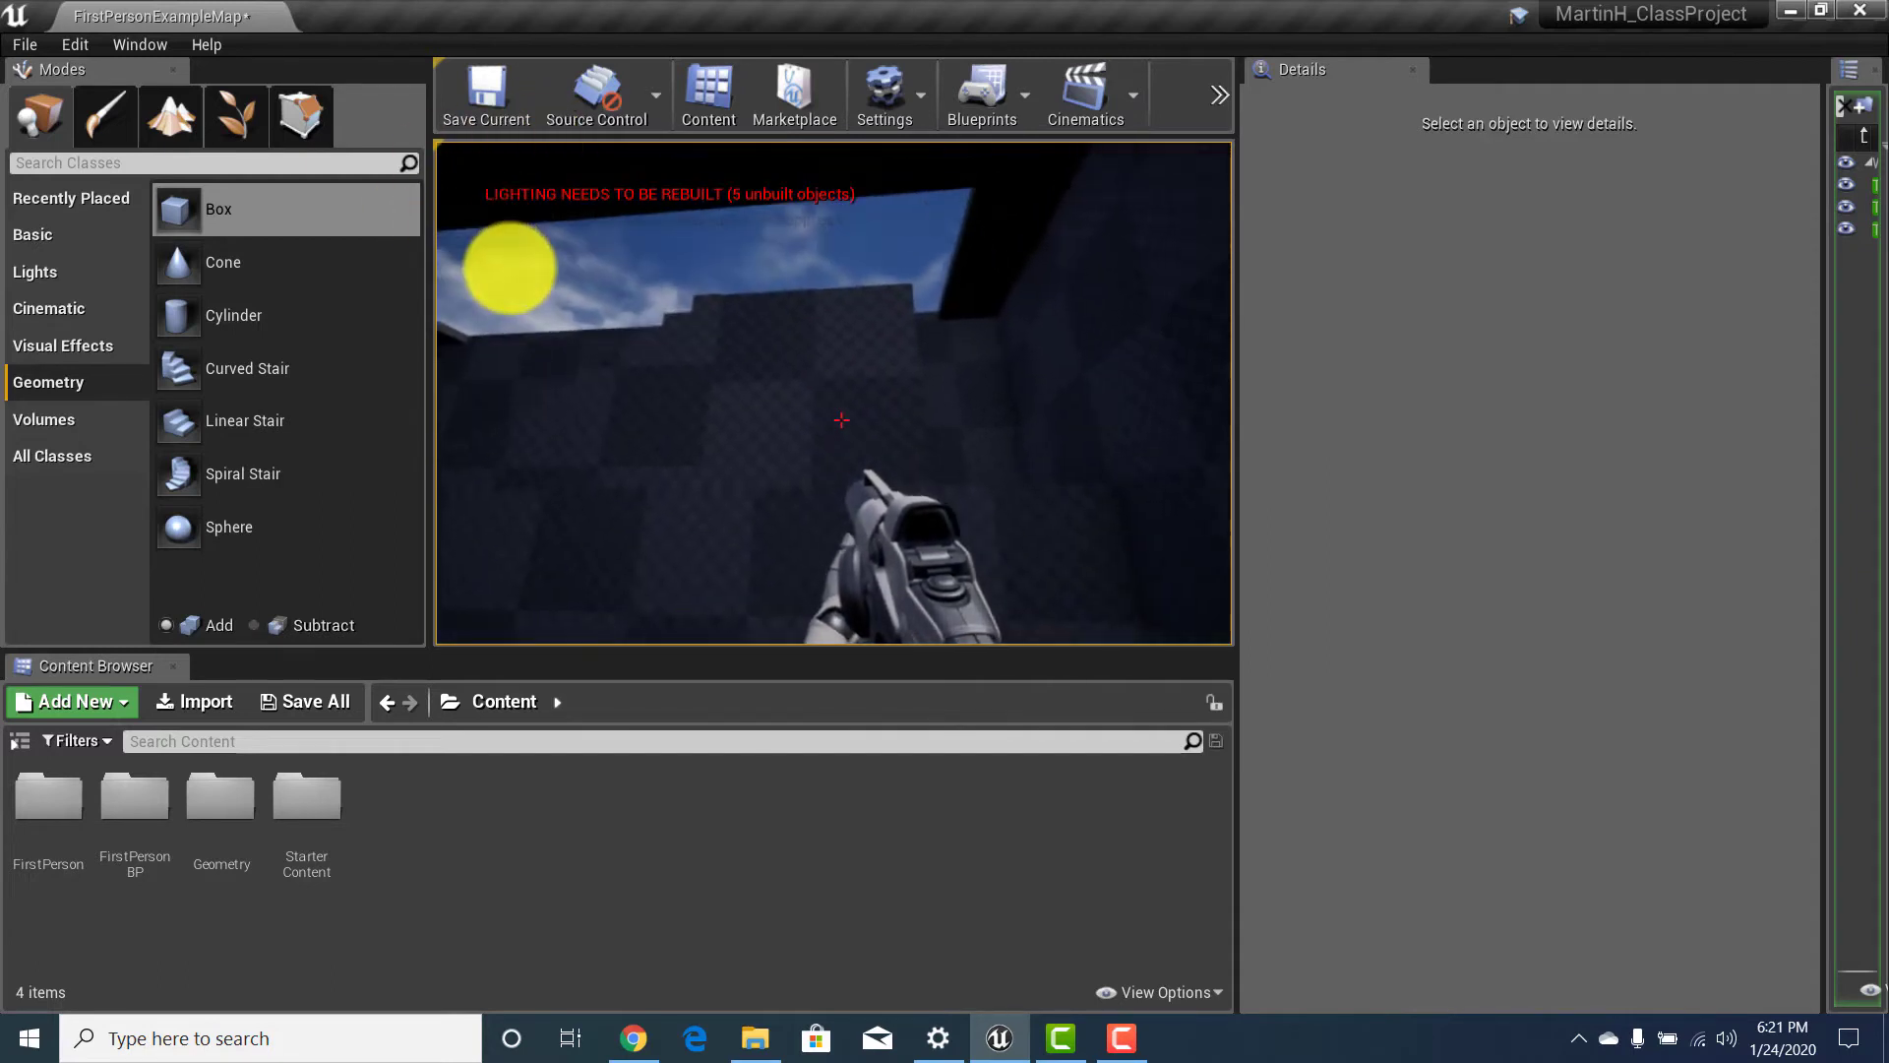
key(Escape)
Set the upper linear stairs' number of steps to 13.
mouse_move(678, 266)
right_down()
mouse_move(666, 194)
mouse_move(966, 419)
mouse_move(1447, 556)
mouse_move(700, 266)
right_up()
key(w)
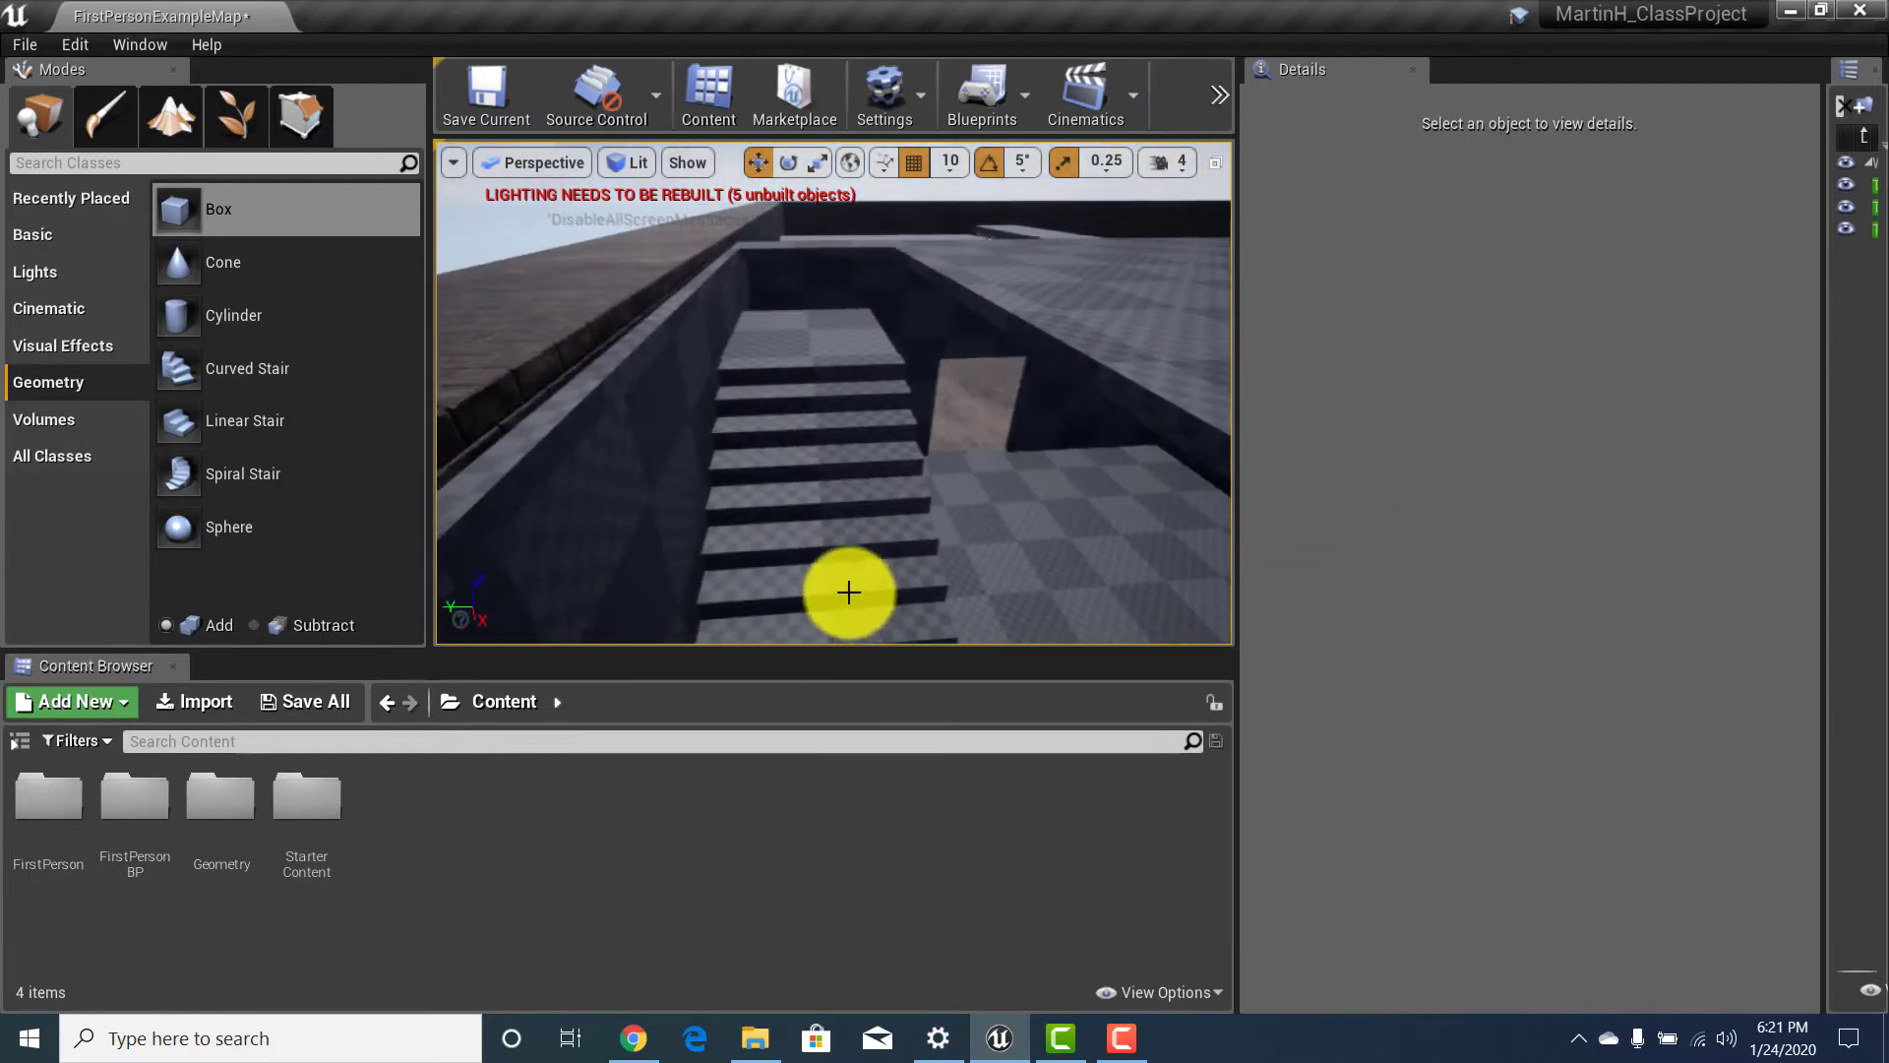
click(824, 569)
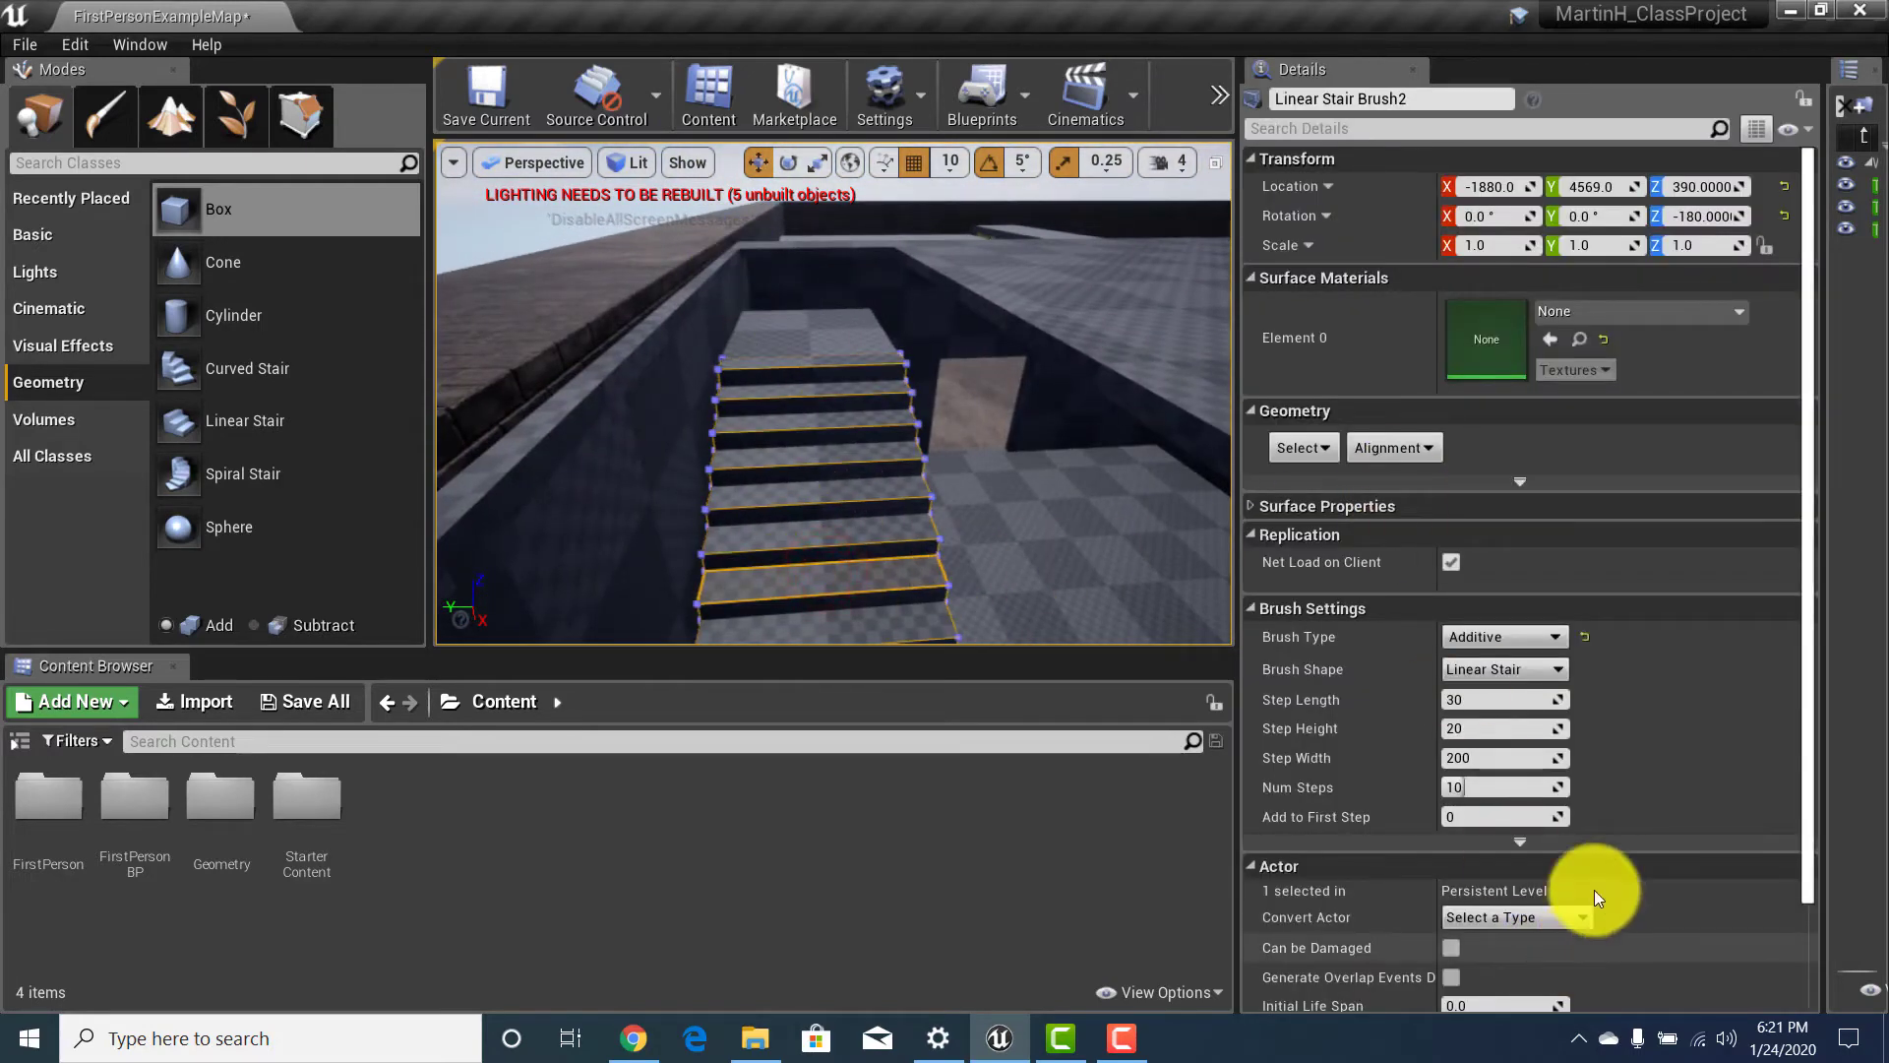
click(1554, 788)
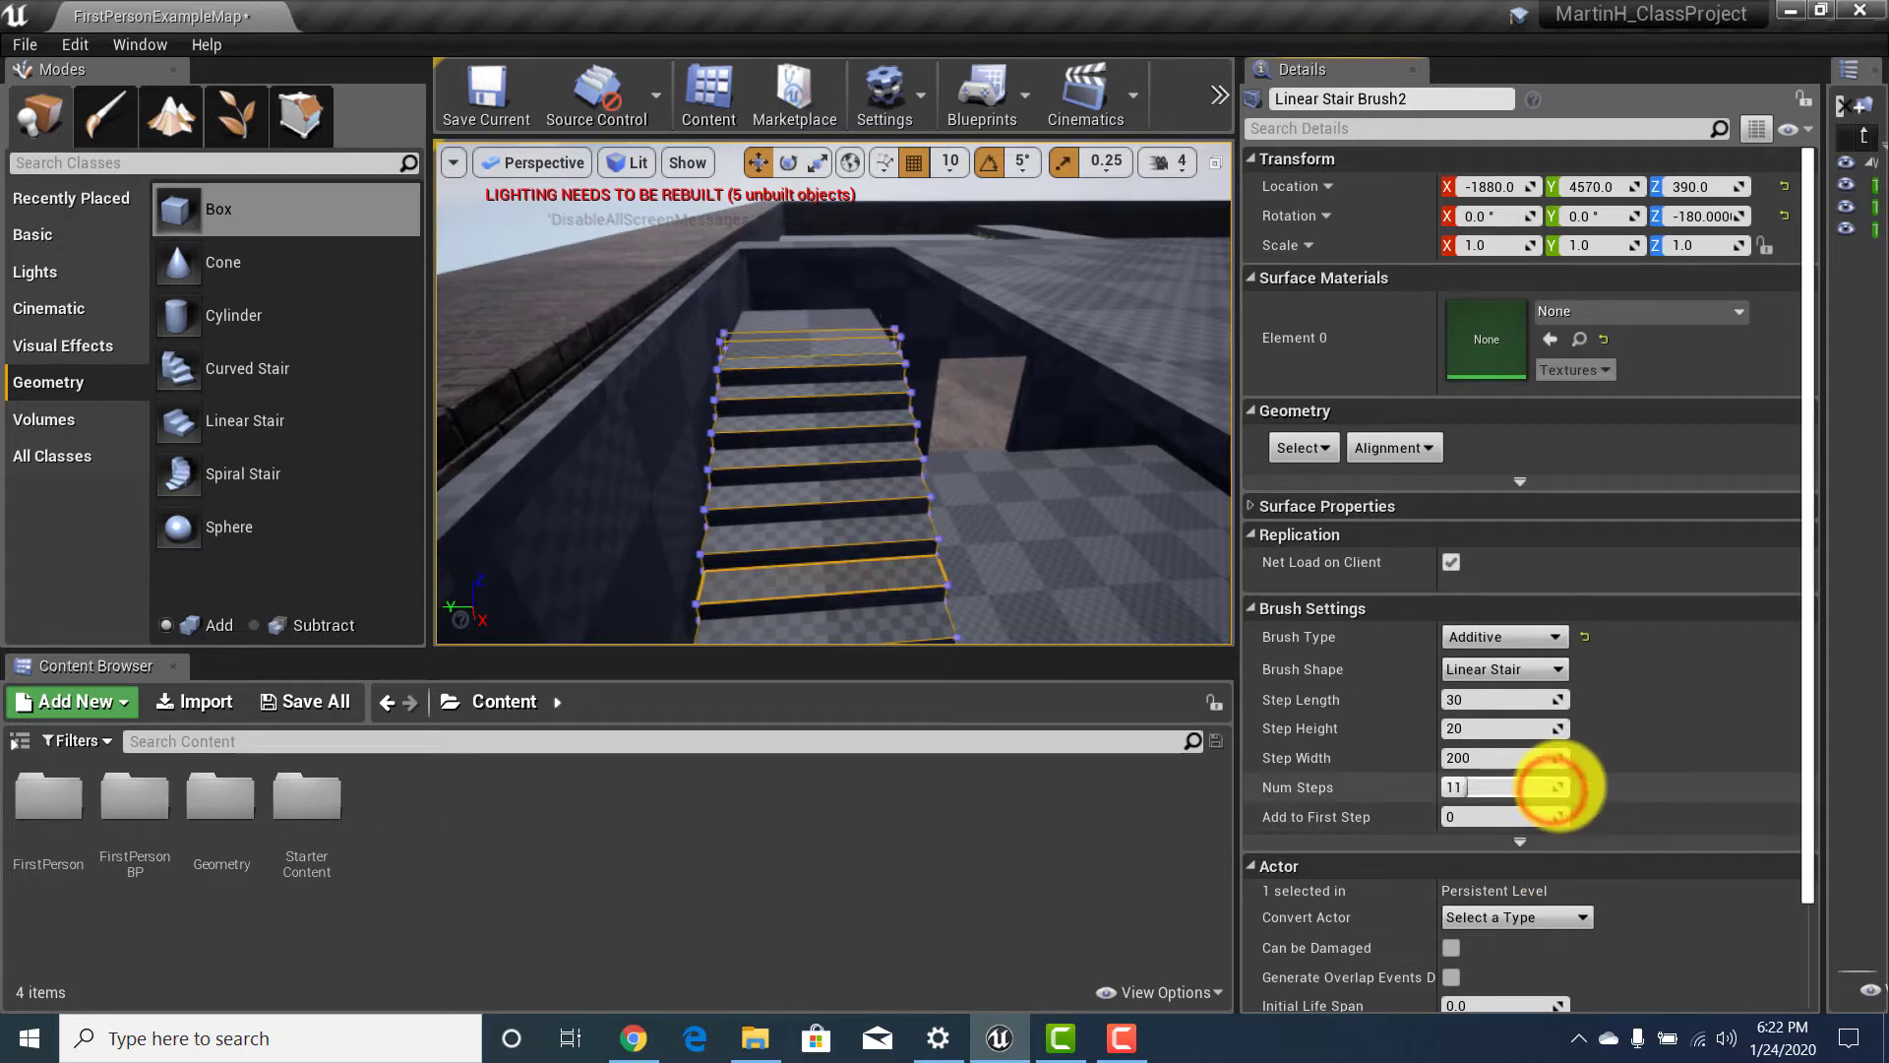
mouse_move(982, 477)
right_down()
mouse_move(906, 422)
mouse_move(738, 611)
mouse_move(657, 382)
mouse_move(590, 324)
mouse_move(578, 337)
right_up()
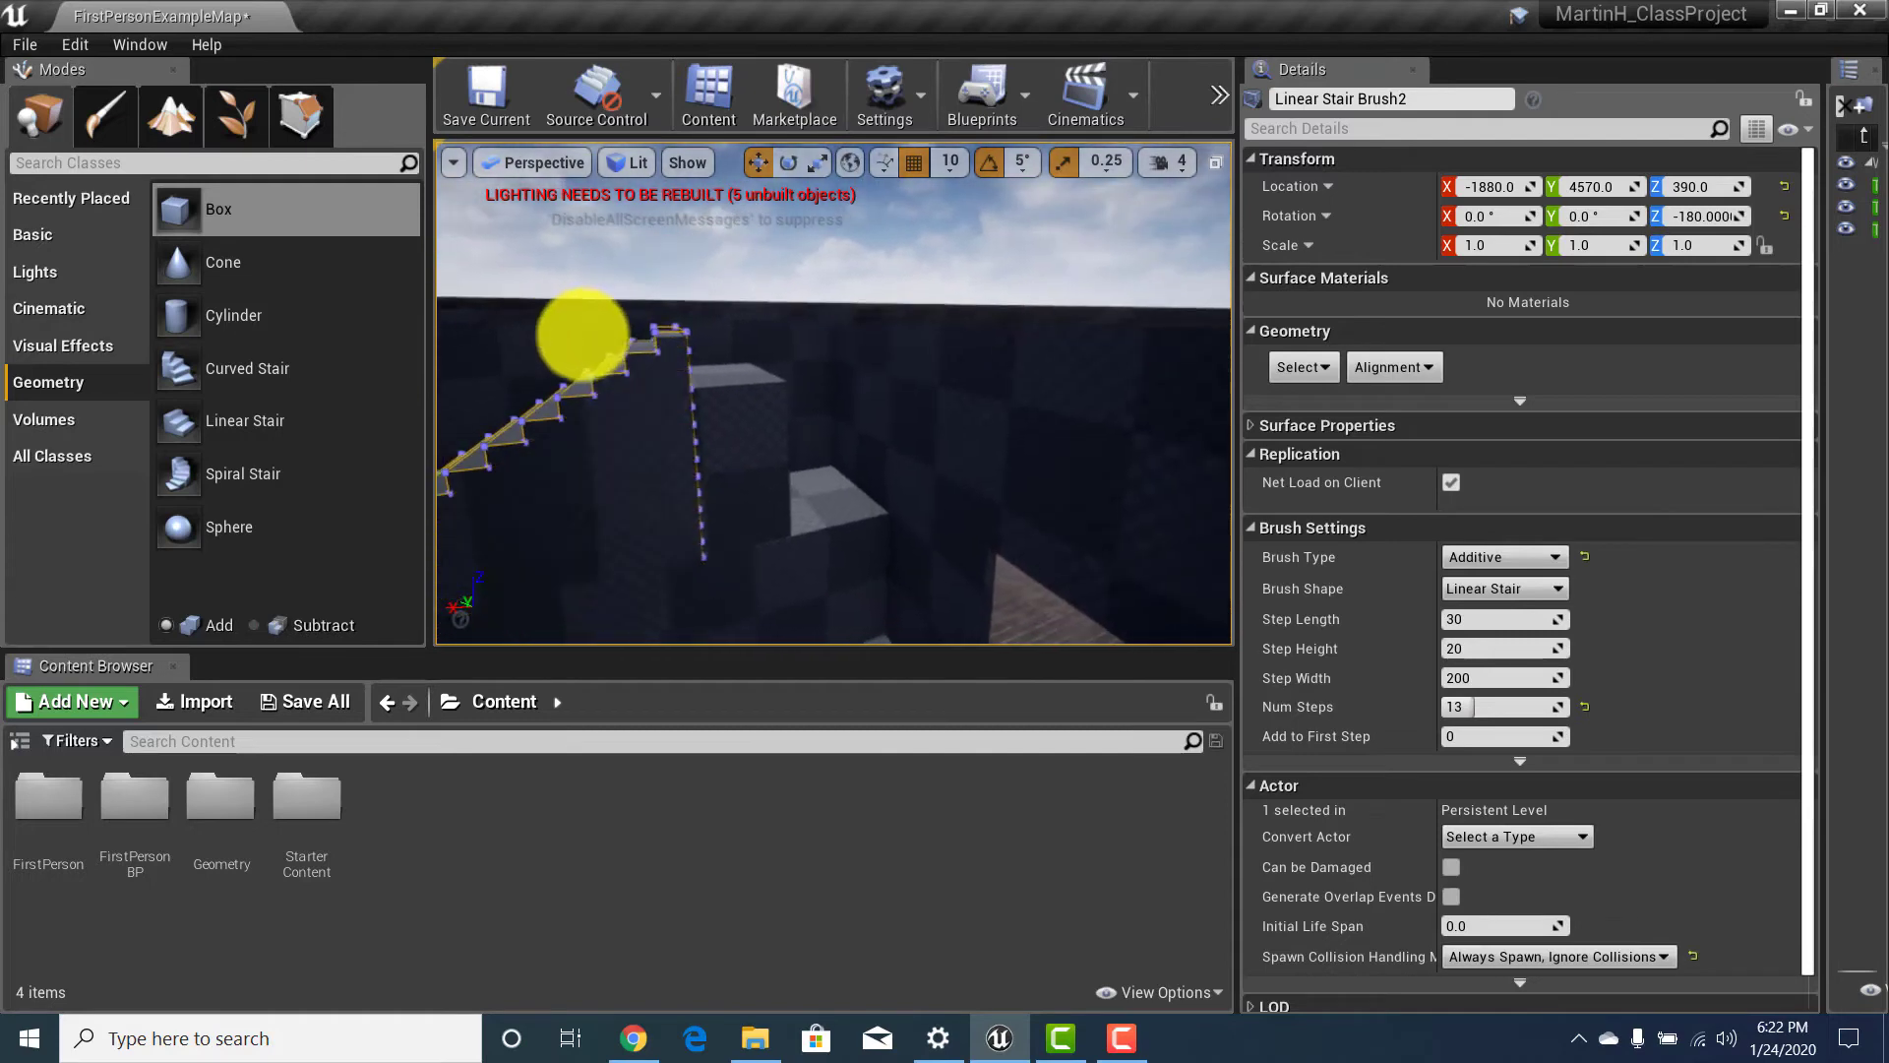
Shift the box behind the top of the upper stairs to X -2389 and set its X scale to 1.5.
click(744, 429)
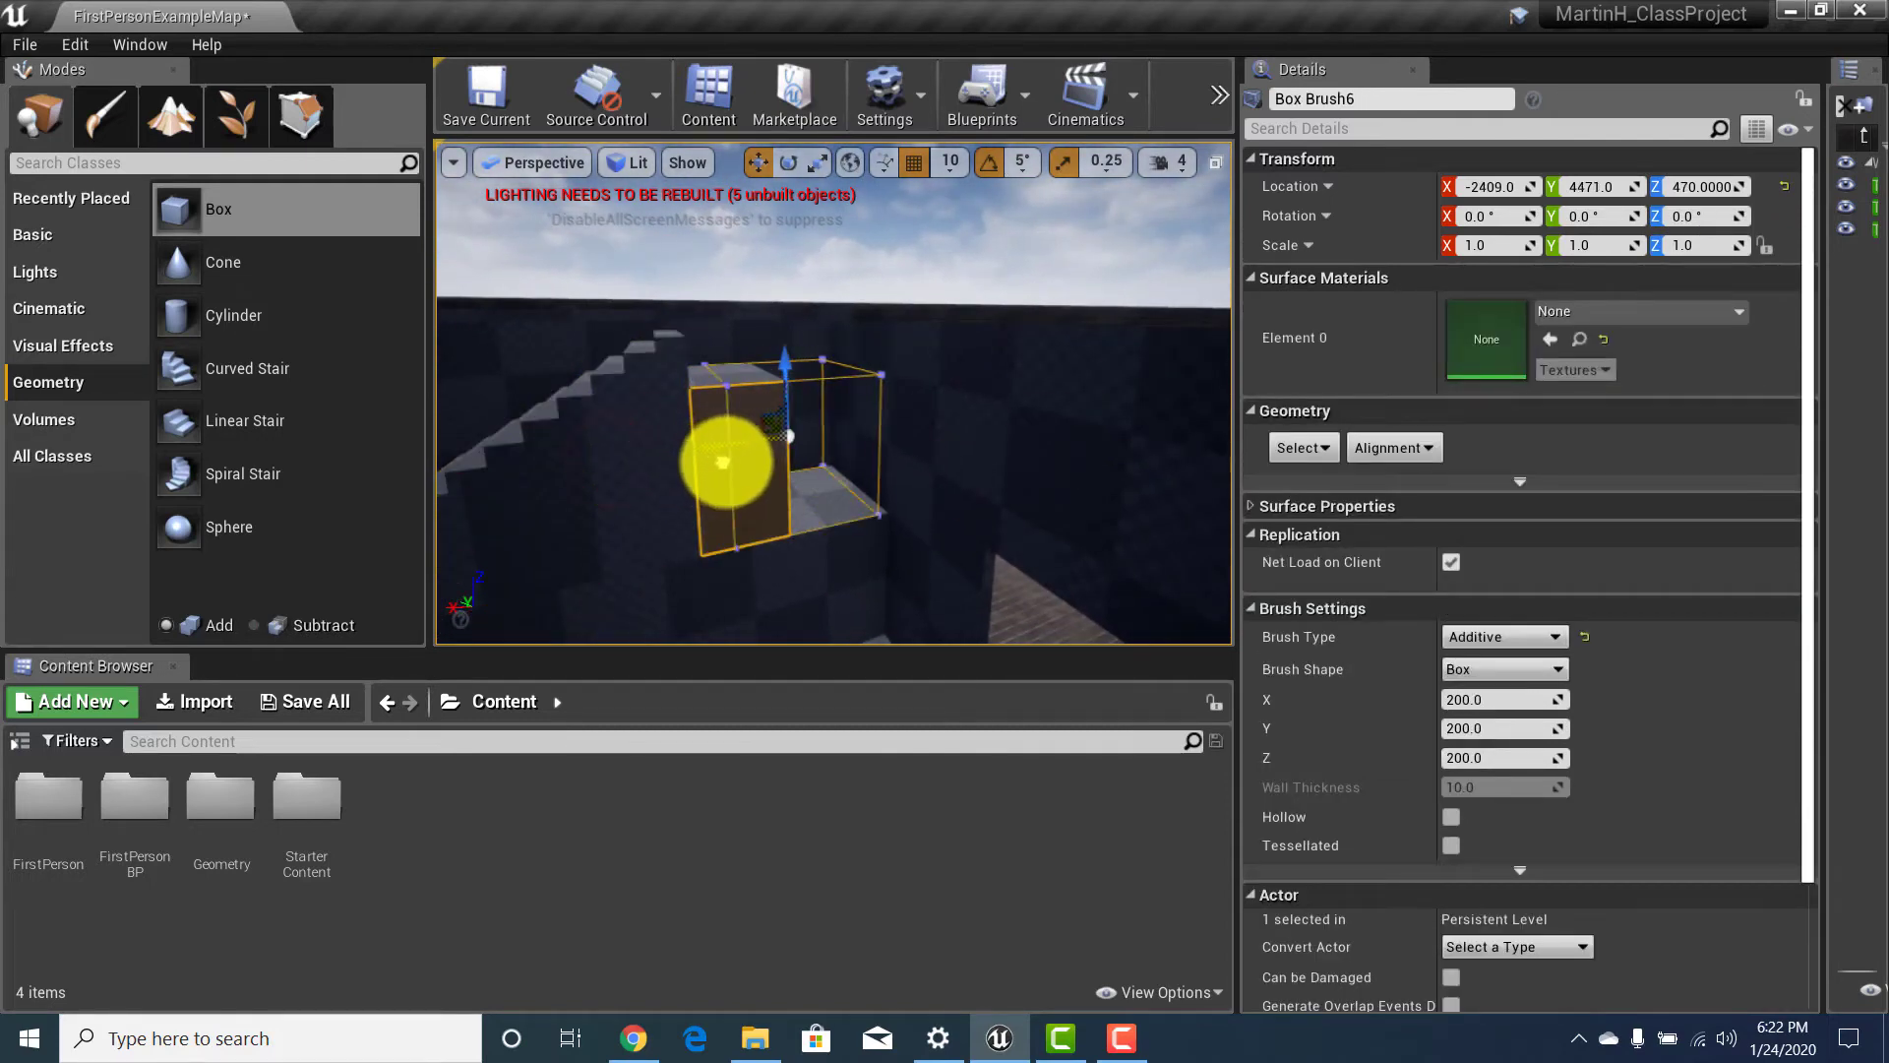
click(733, 495)
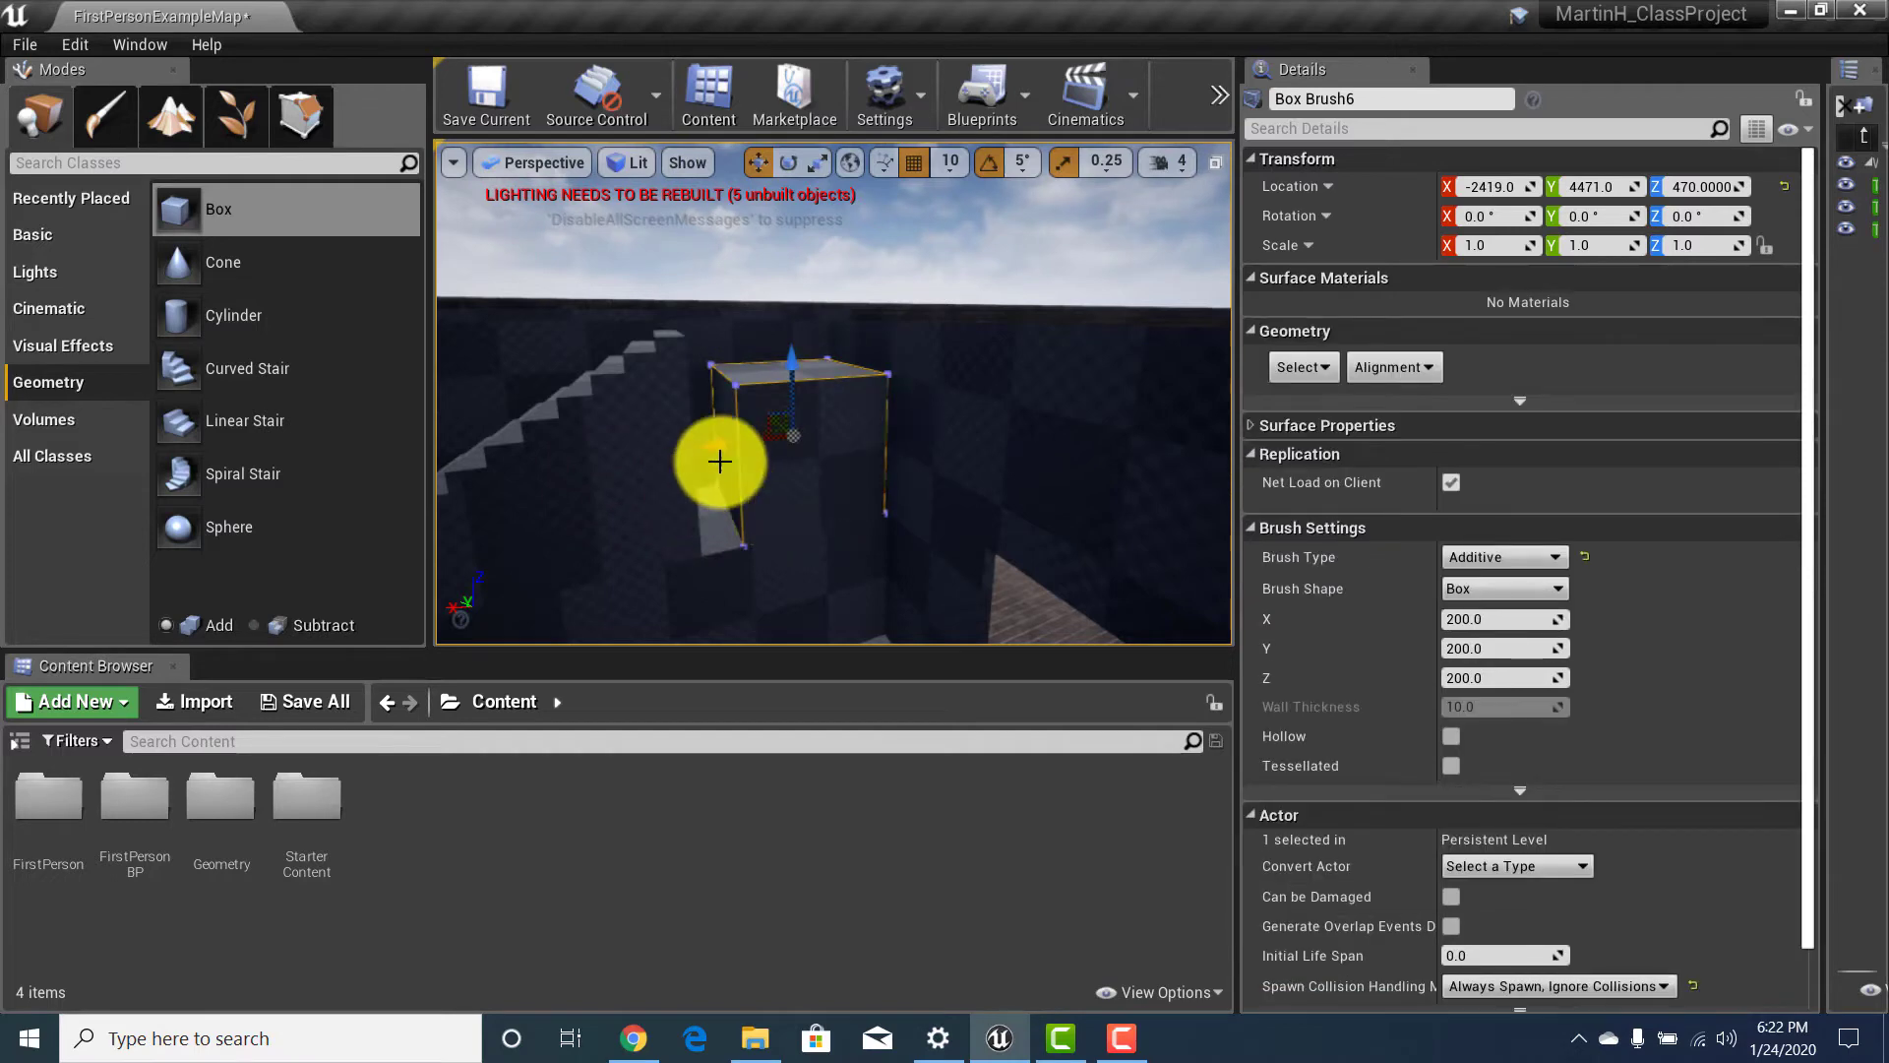
key(e)
key(r)
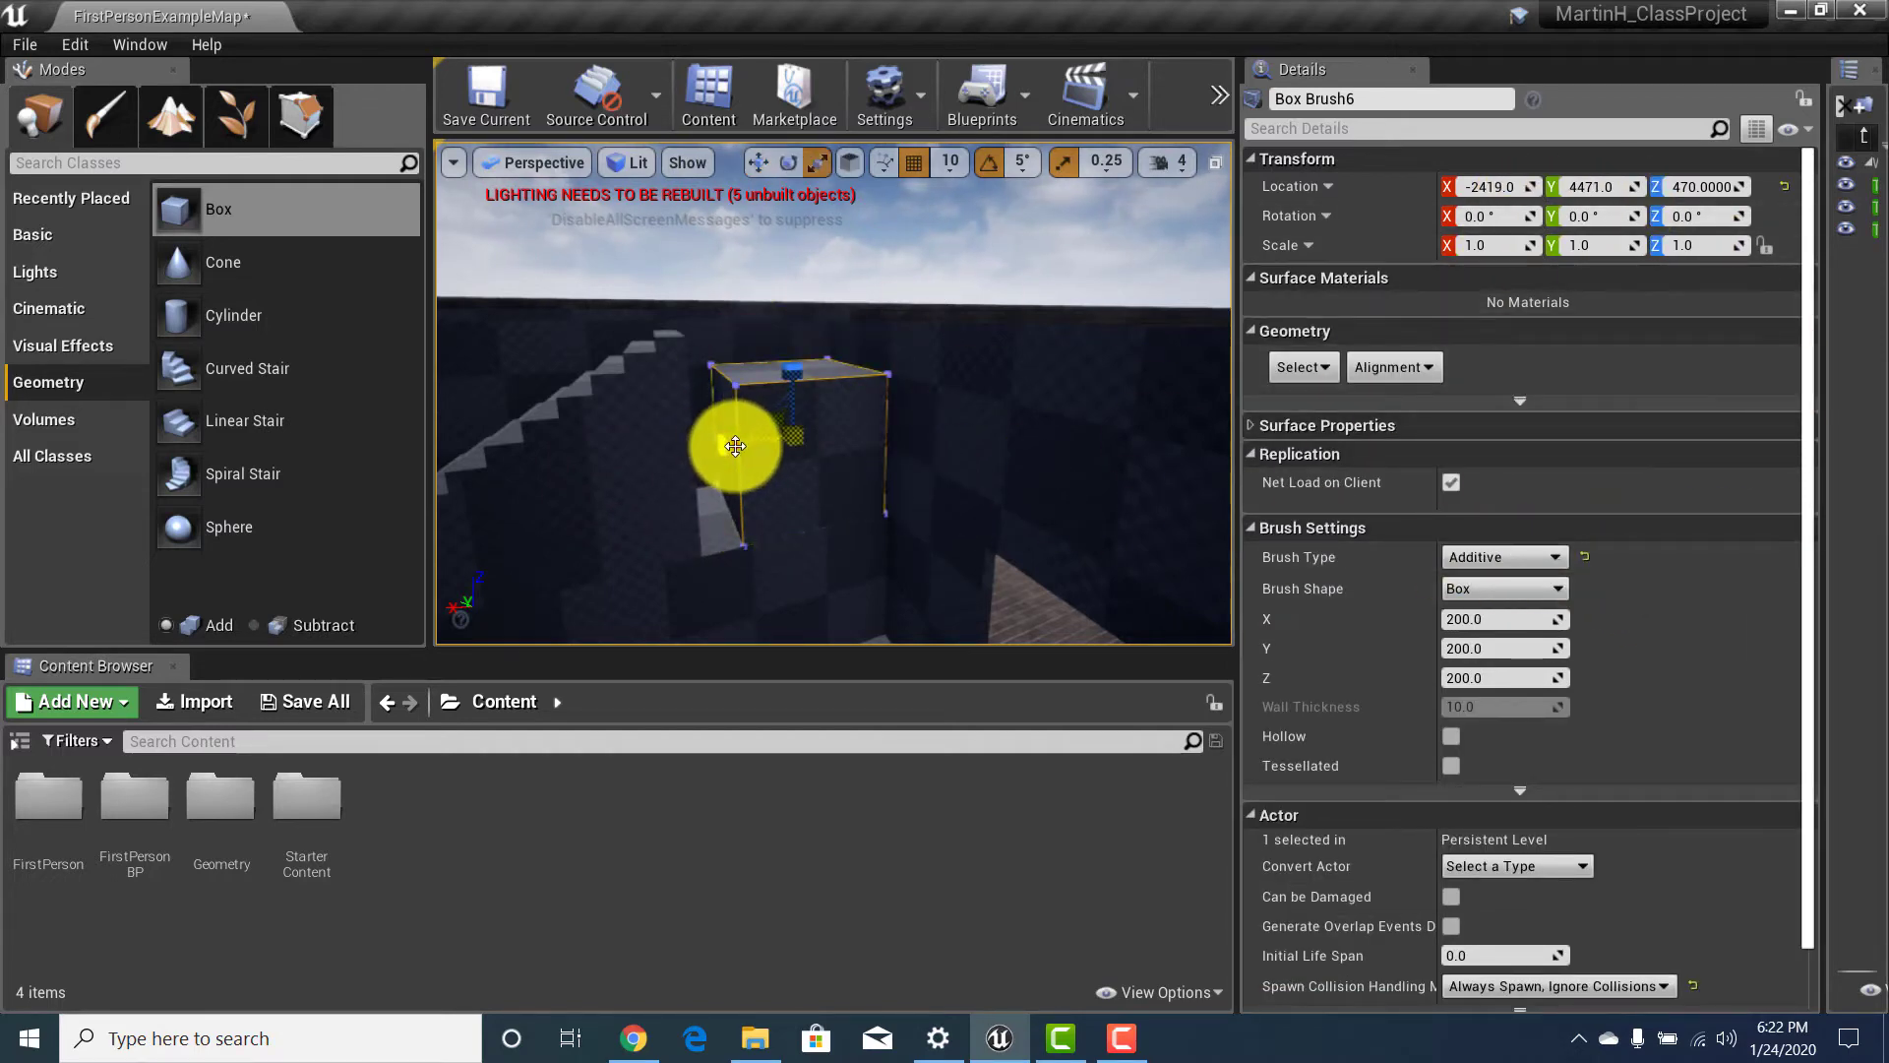
right_drag(935, 408, 813, 423)
key(d)
key(w)
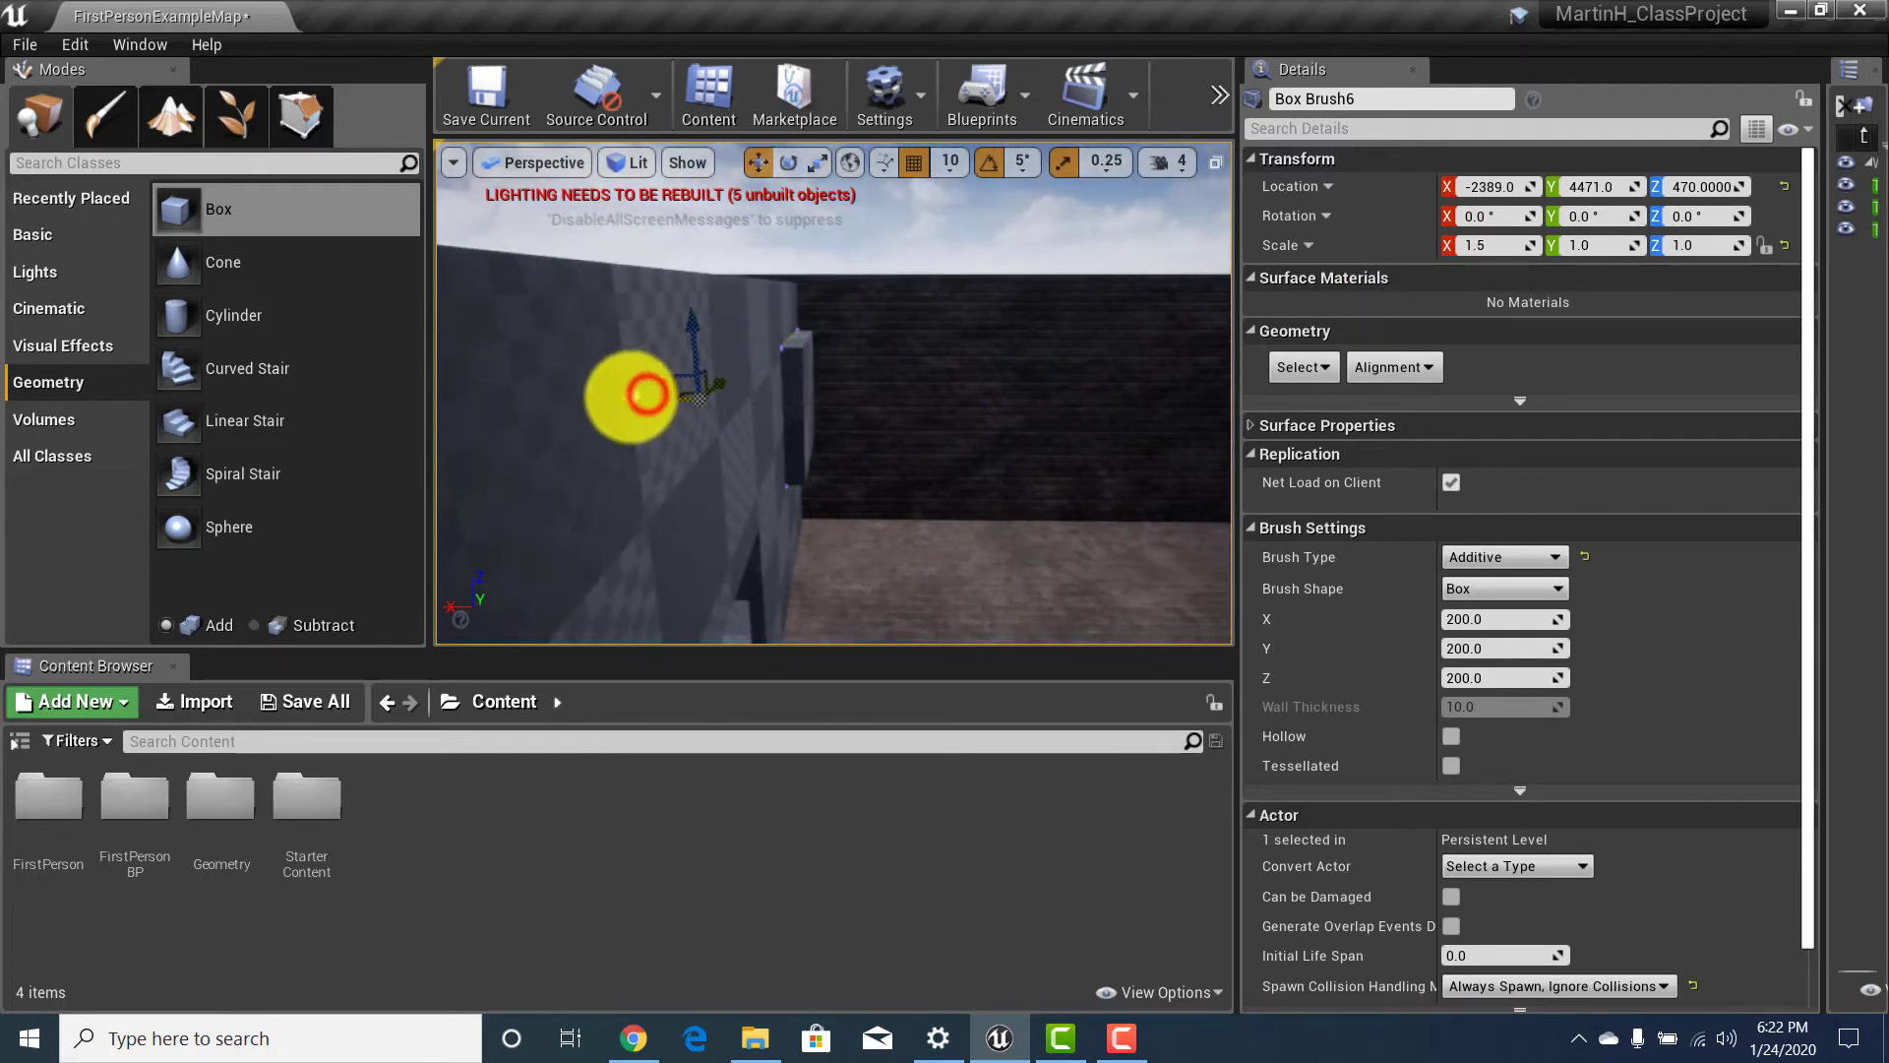
Set the Z size of the box behind the top of the upper stairs to 400.
right_click(753, 406)
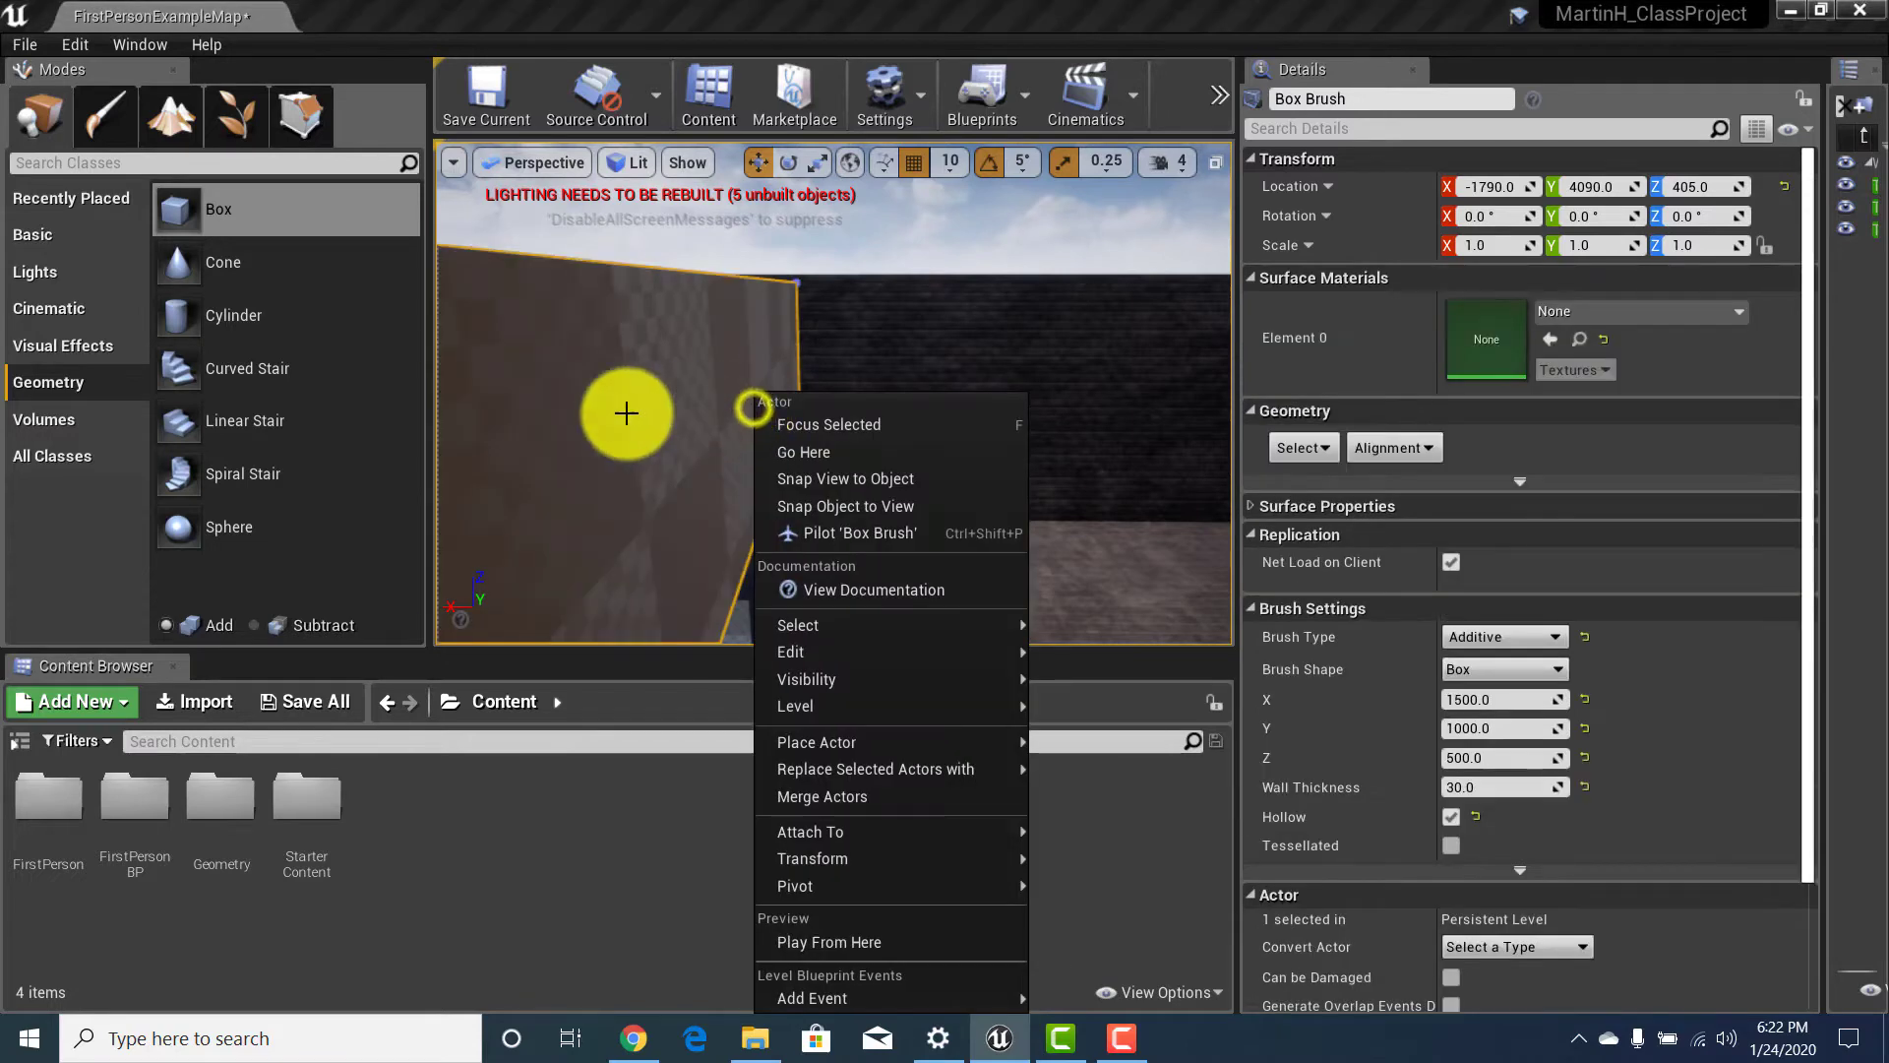
click(679, 405)
click(902, 544)
key(a)
right_drag(725, 496, 758, 447)
key(w)
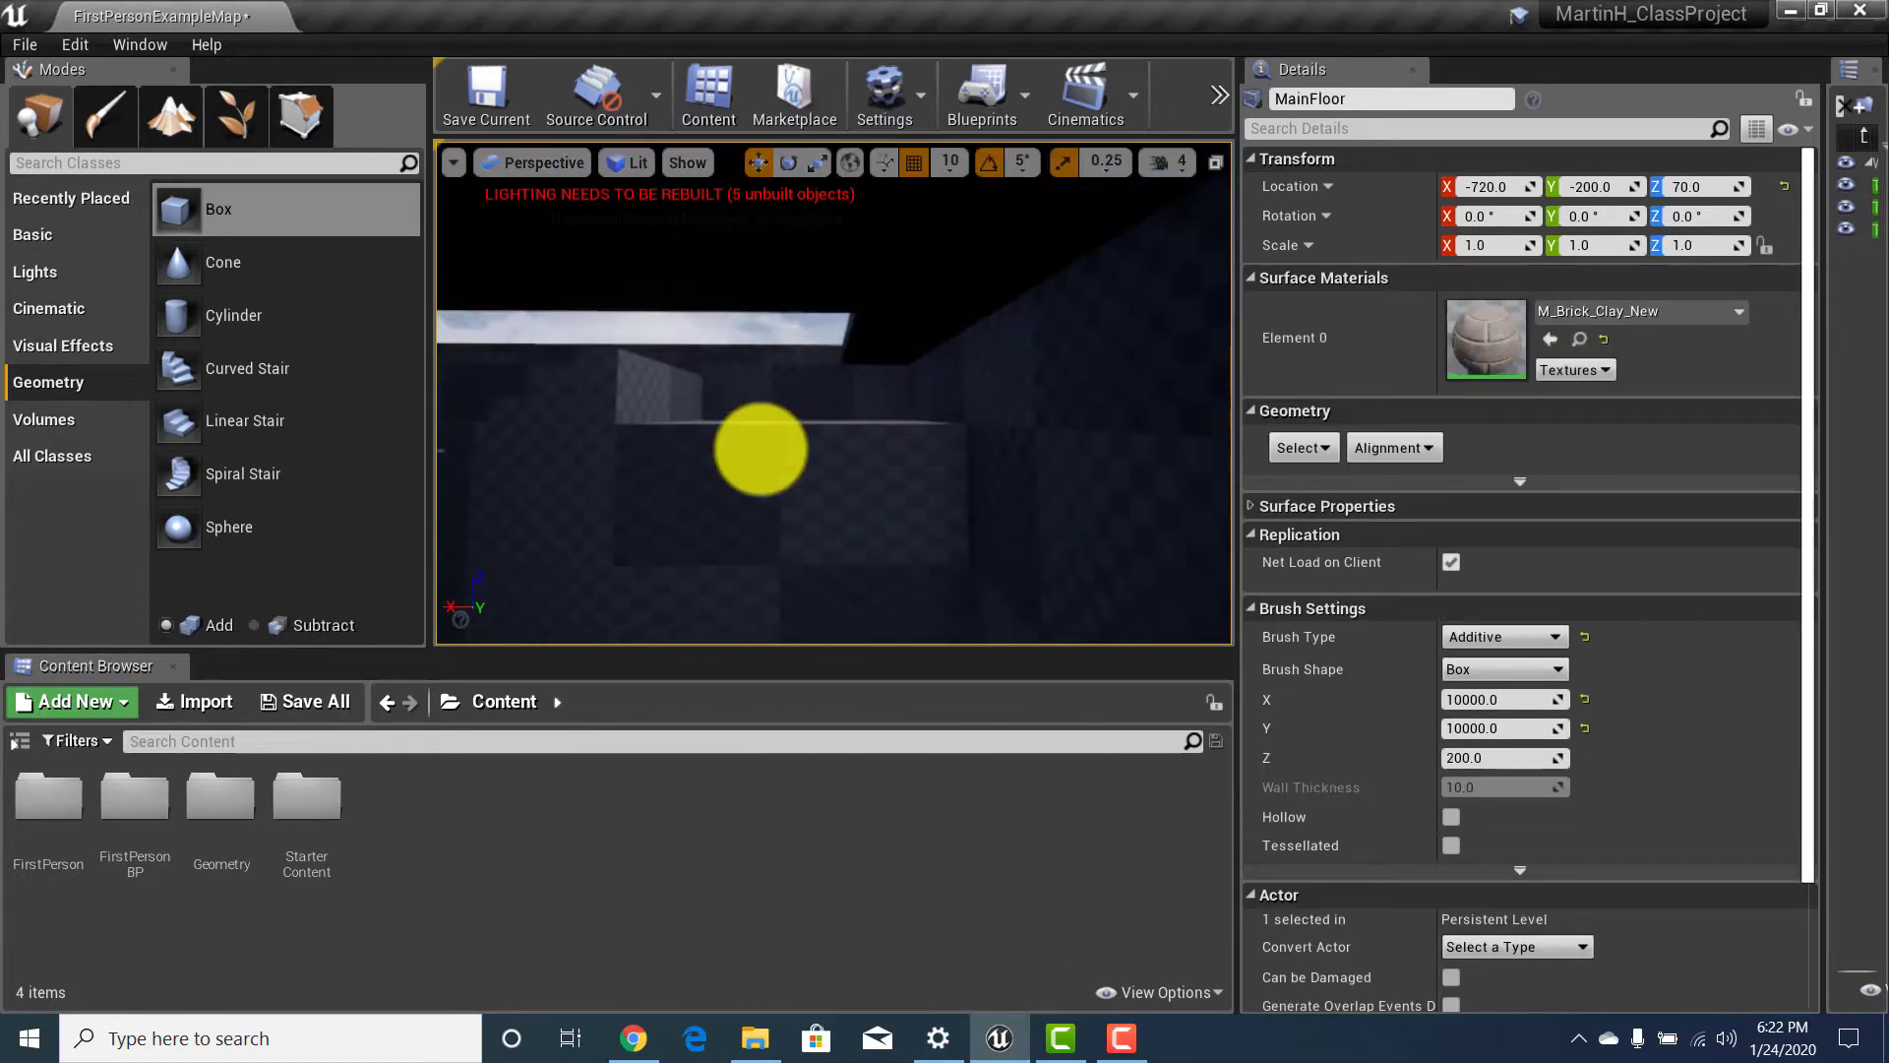
click(725, 511)
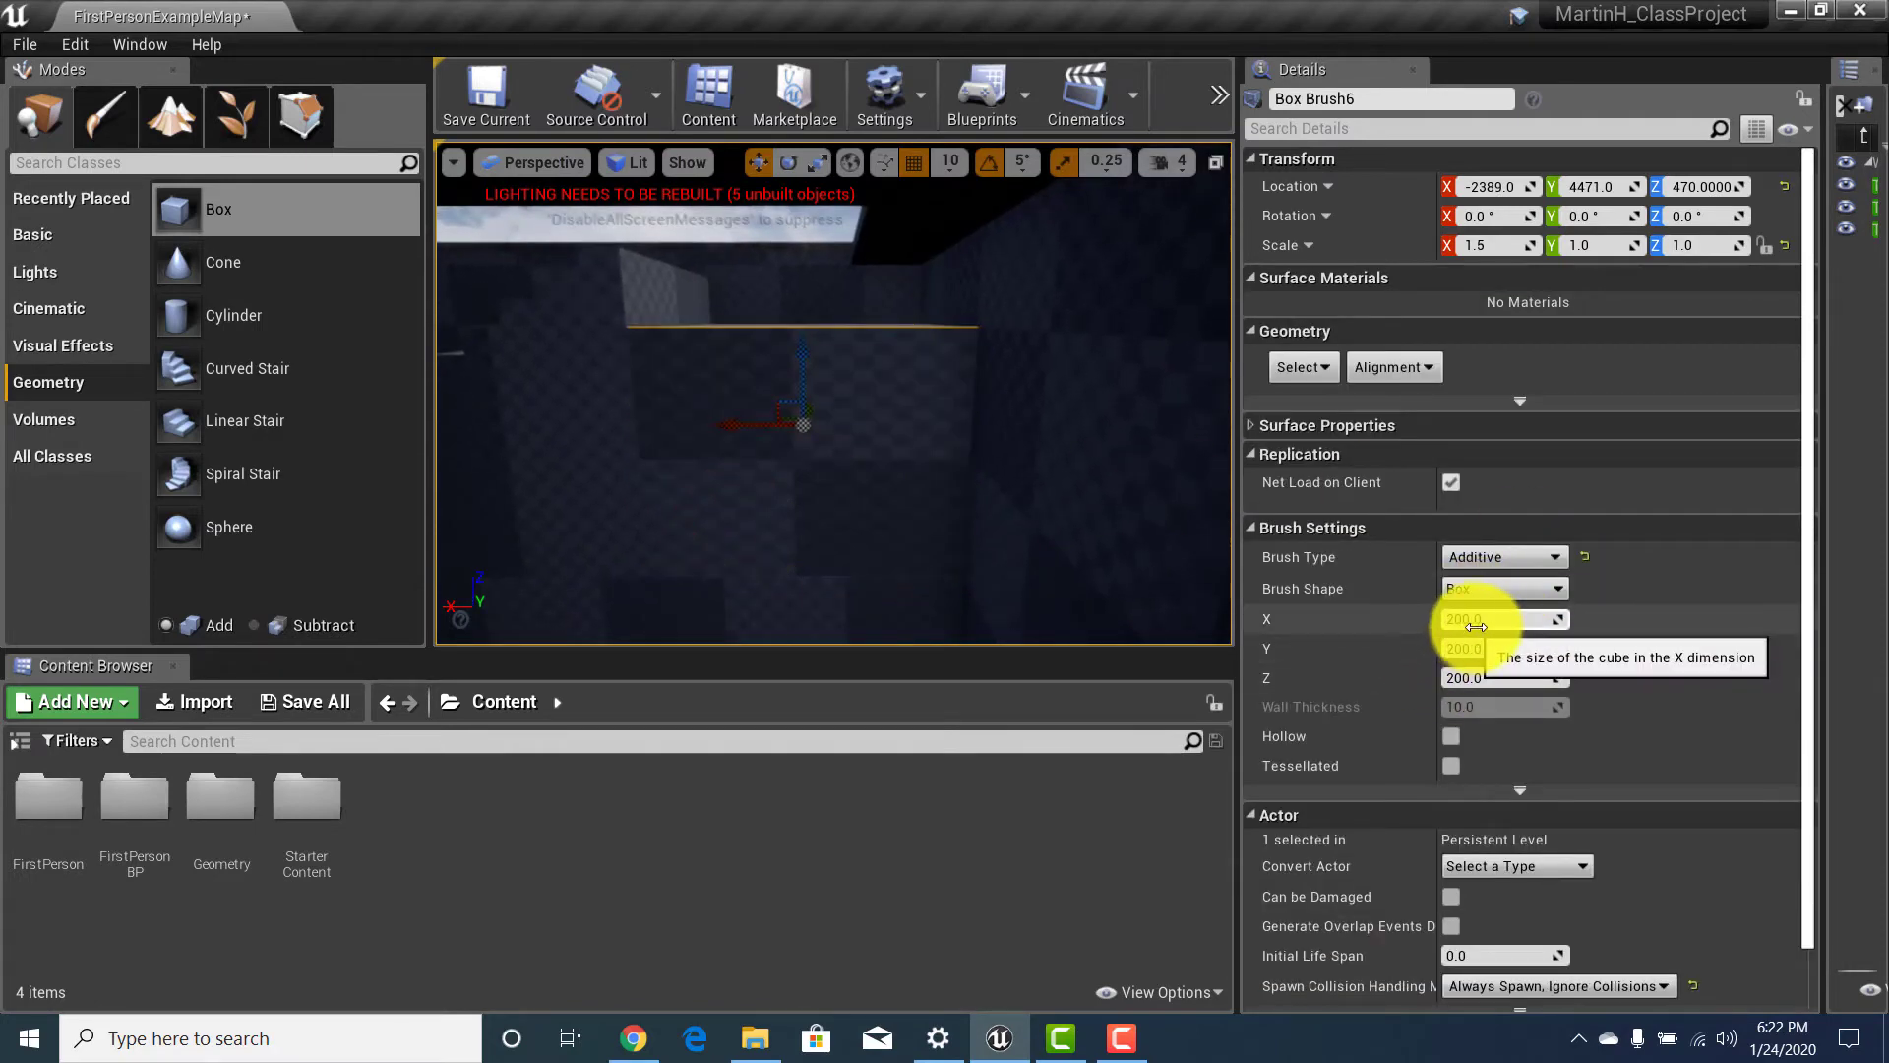
click(1496, 676)
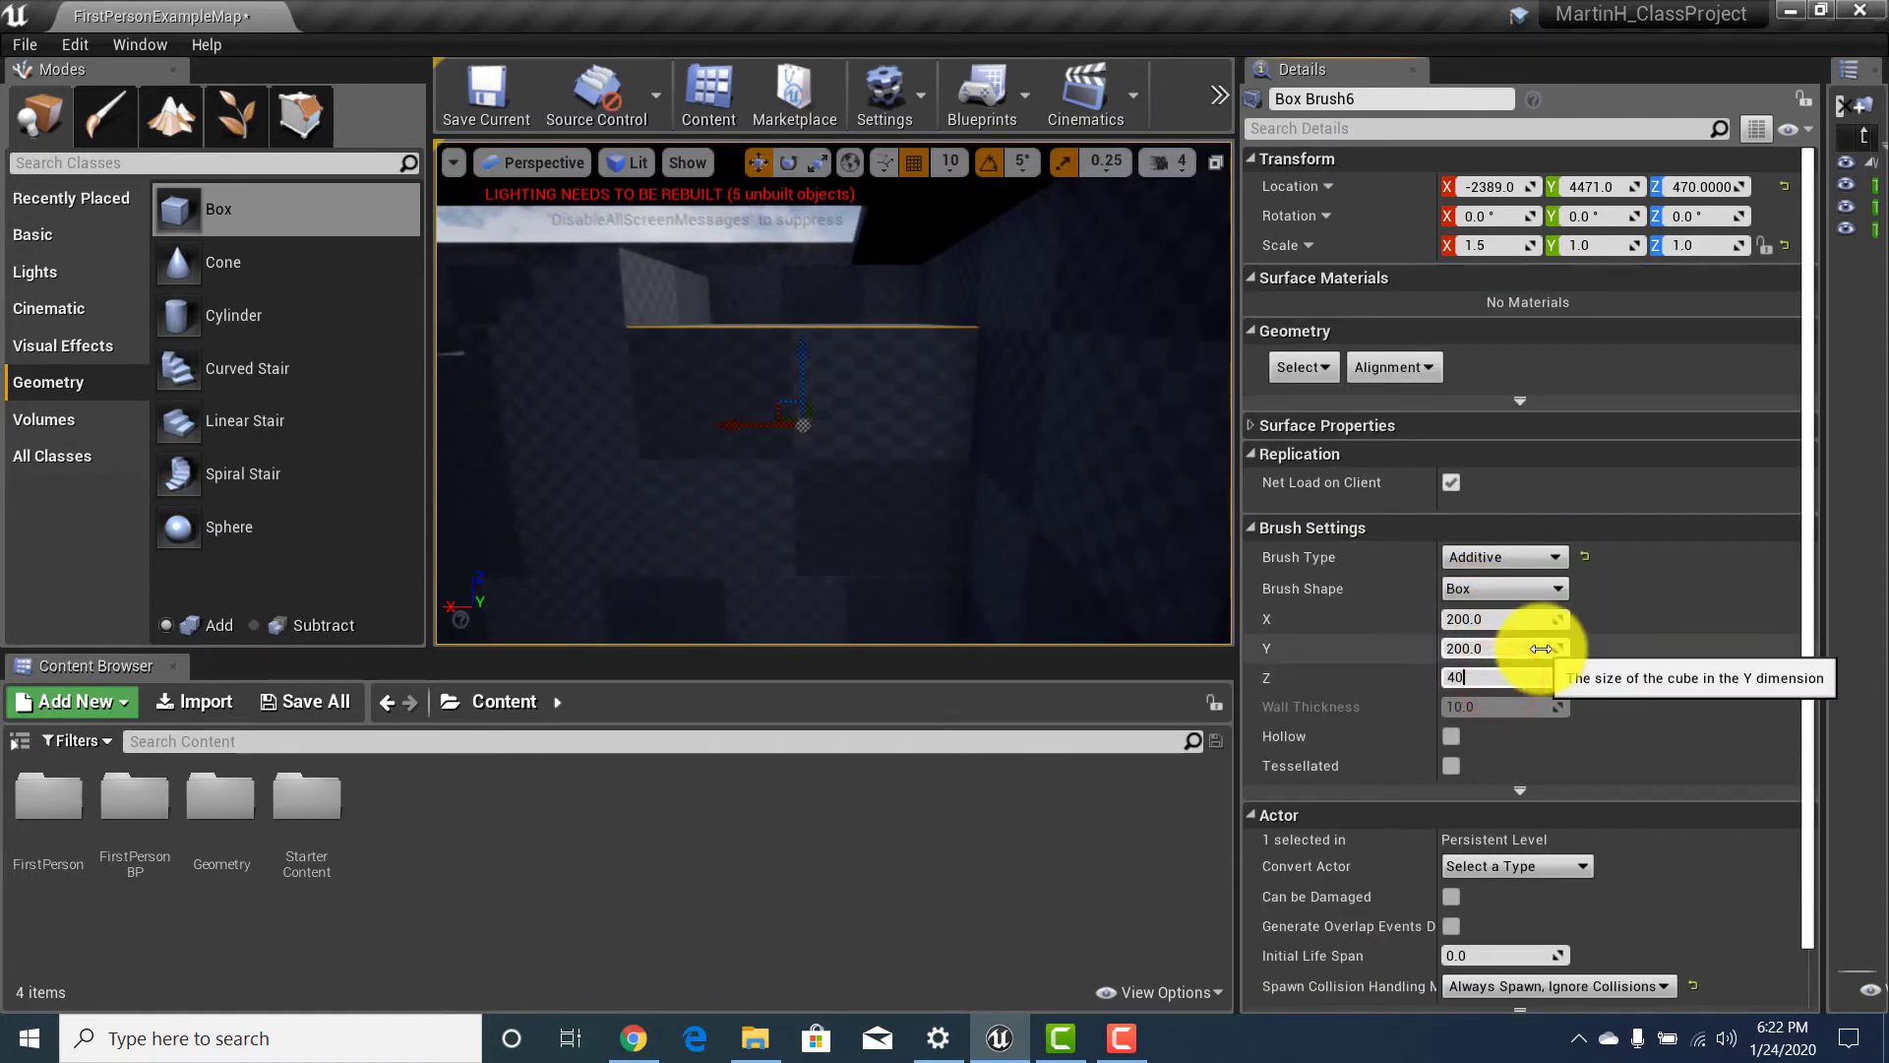
key(Return)
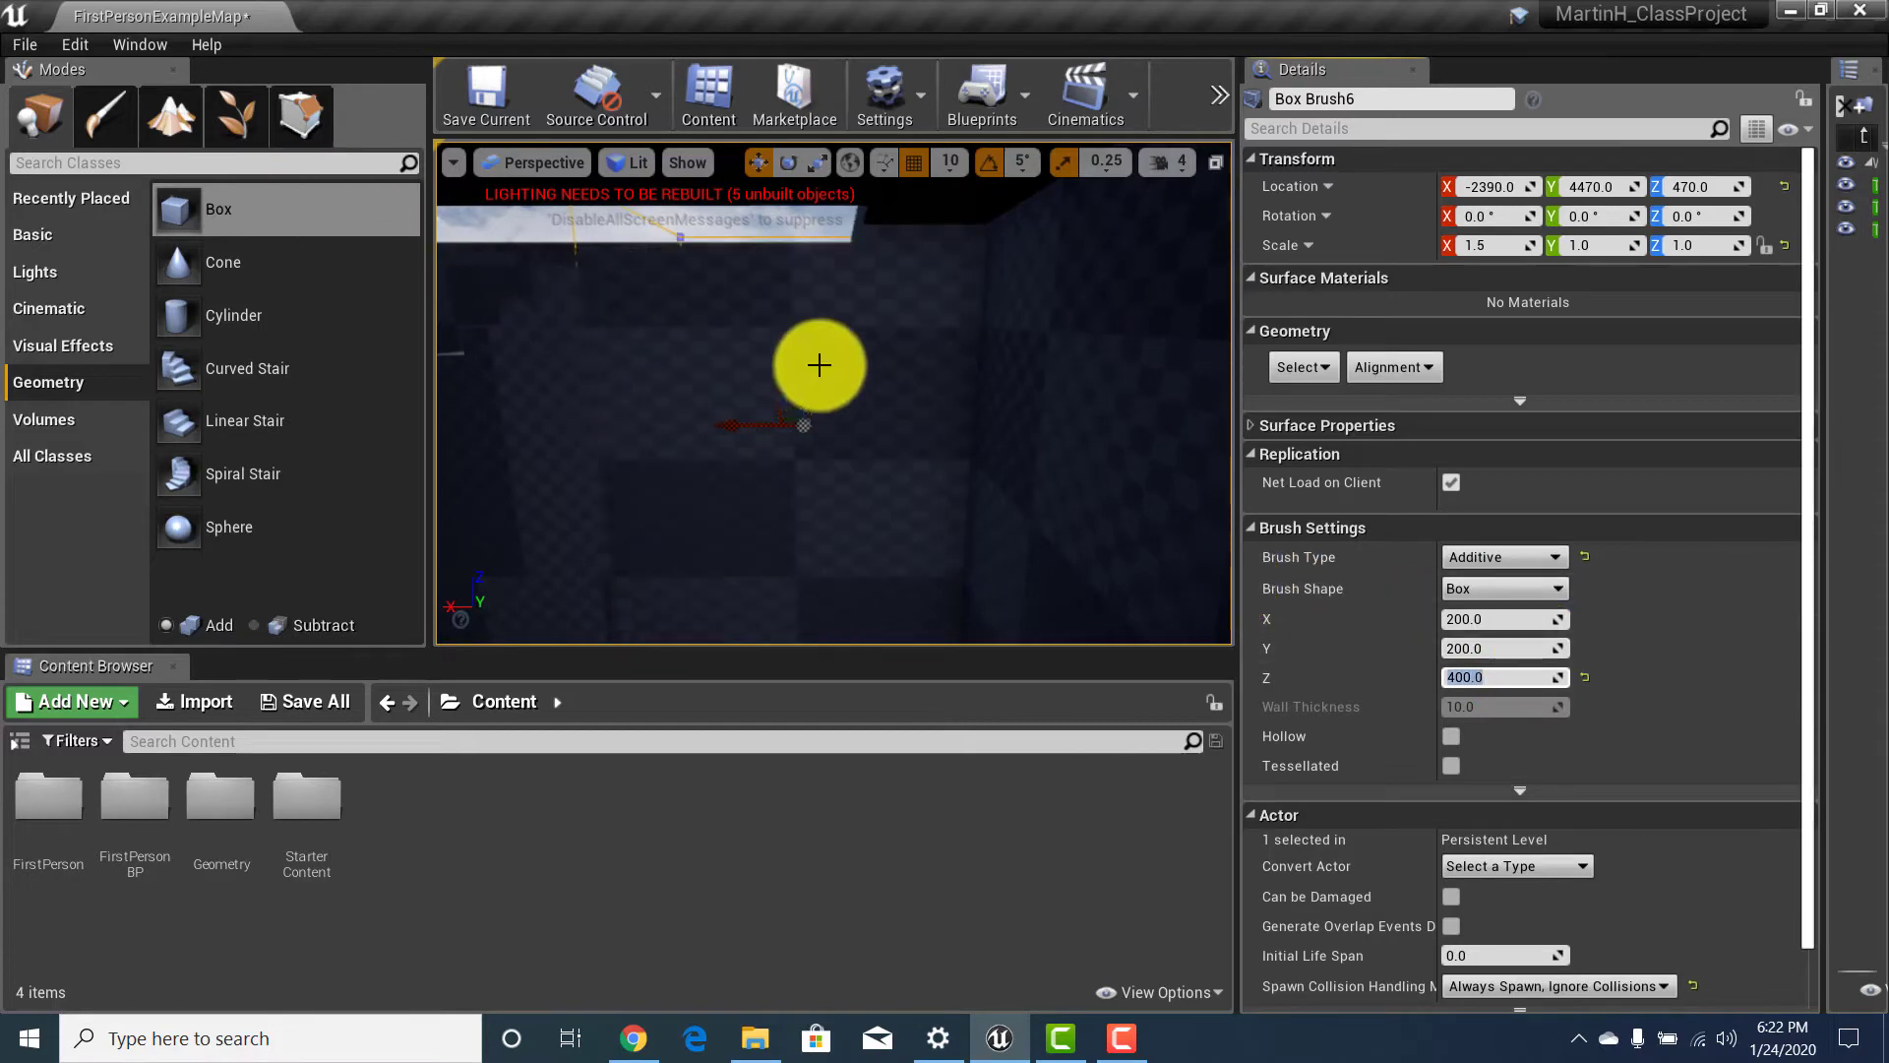
Lower the tall box behind the top of the upper stairs to Z location 430 to align it with the stair top.
mouse_move(796, 422)
right_down()
mouse_move(760, 330)
mouse_move(835, 476)
mouse_move(797, 304)
mouse_move(875, 568)
mouse_move(856, 594)
mouse_move(876, 610)
mouse_move(736, 407)
right_up()
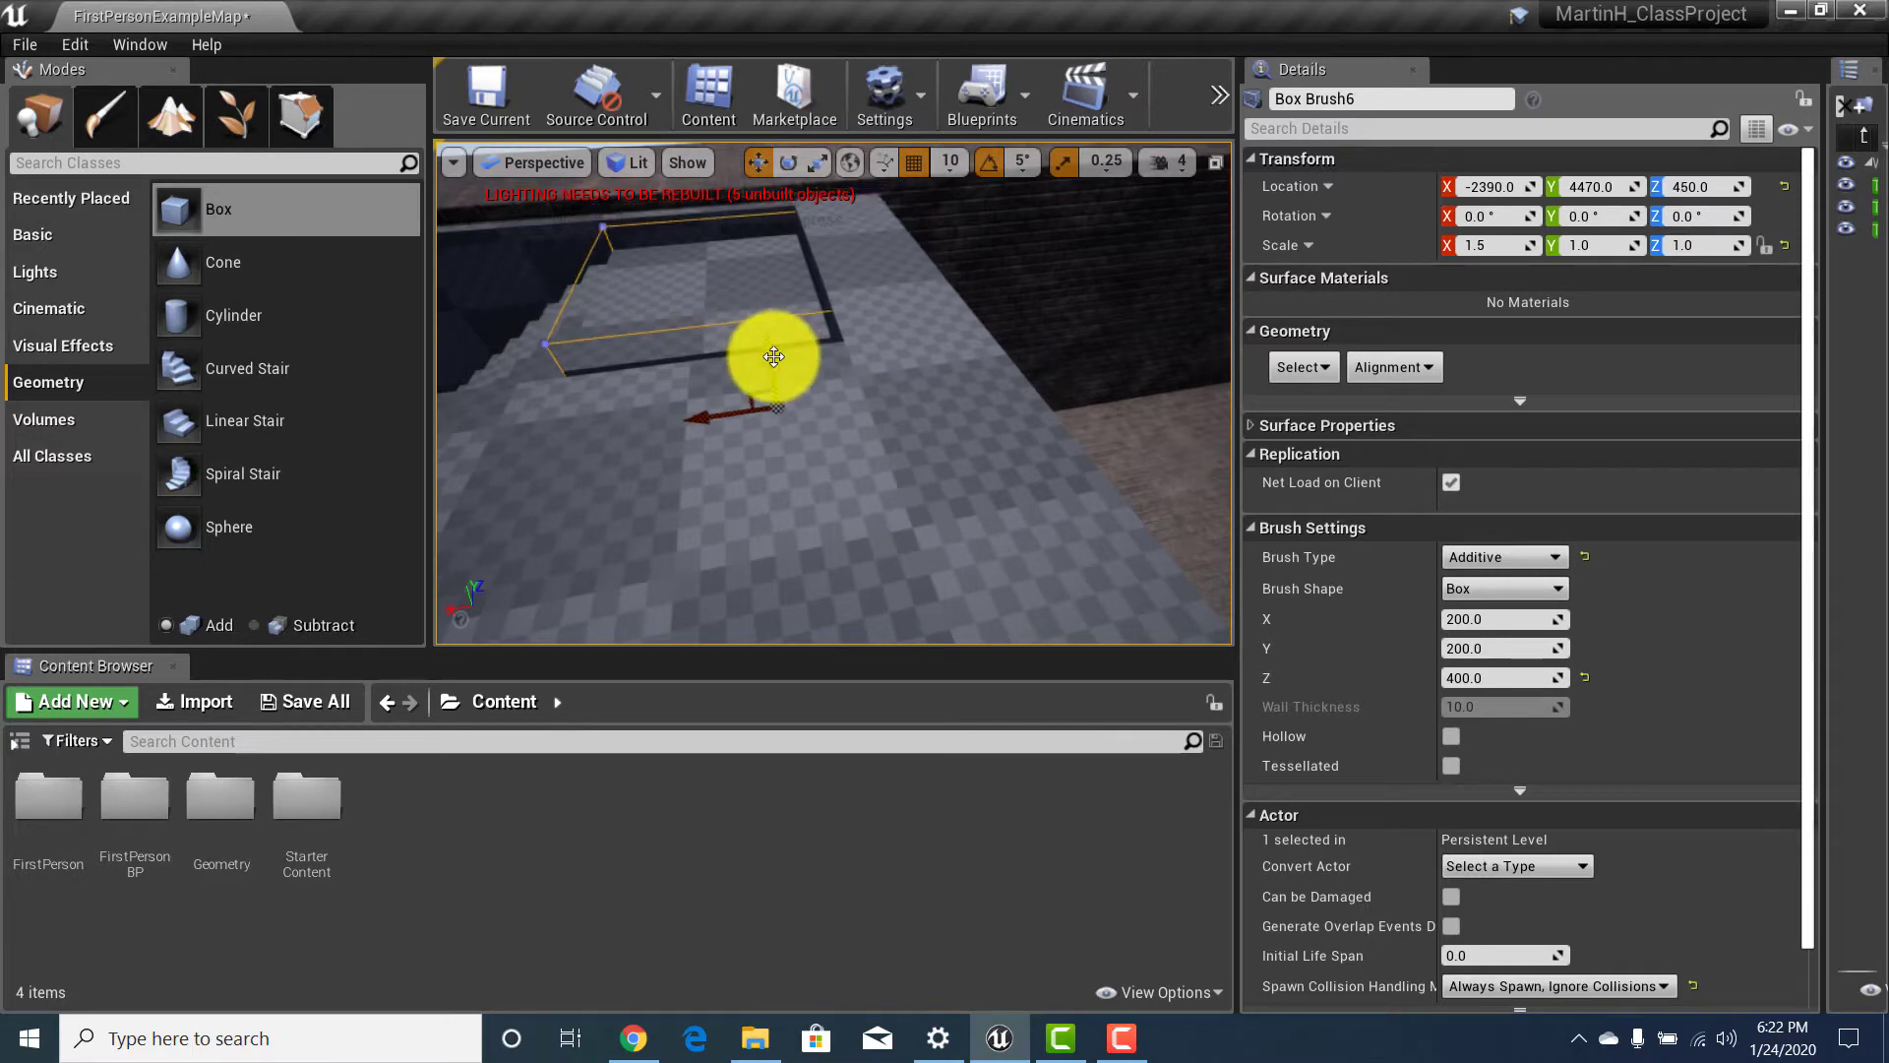
mouse_move(773, 356)
right_down()
mouse_move(935, 278)
mouse_move(945, 253)
mouse_move(1151, 350)
mouse_move(1132, 261)
right_up()
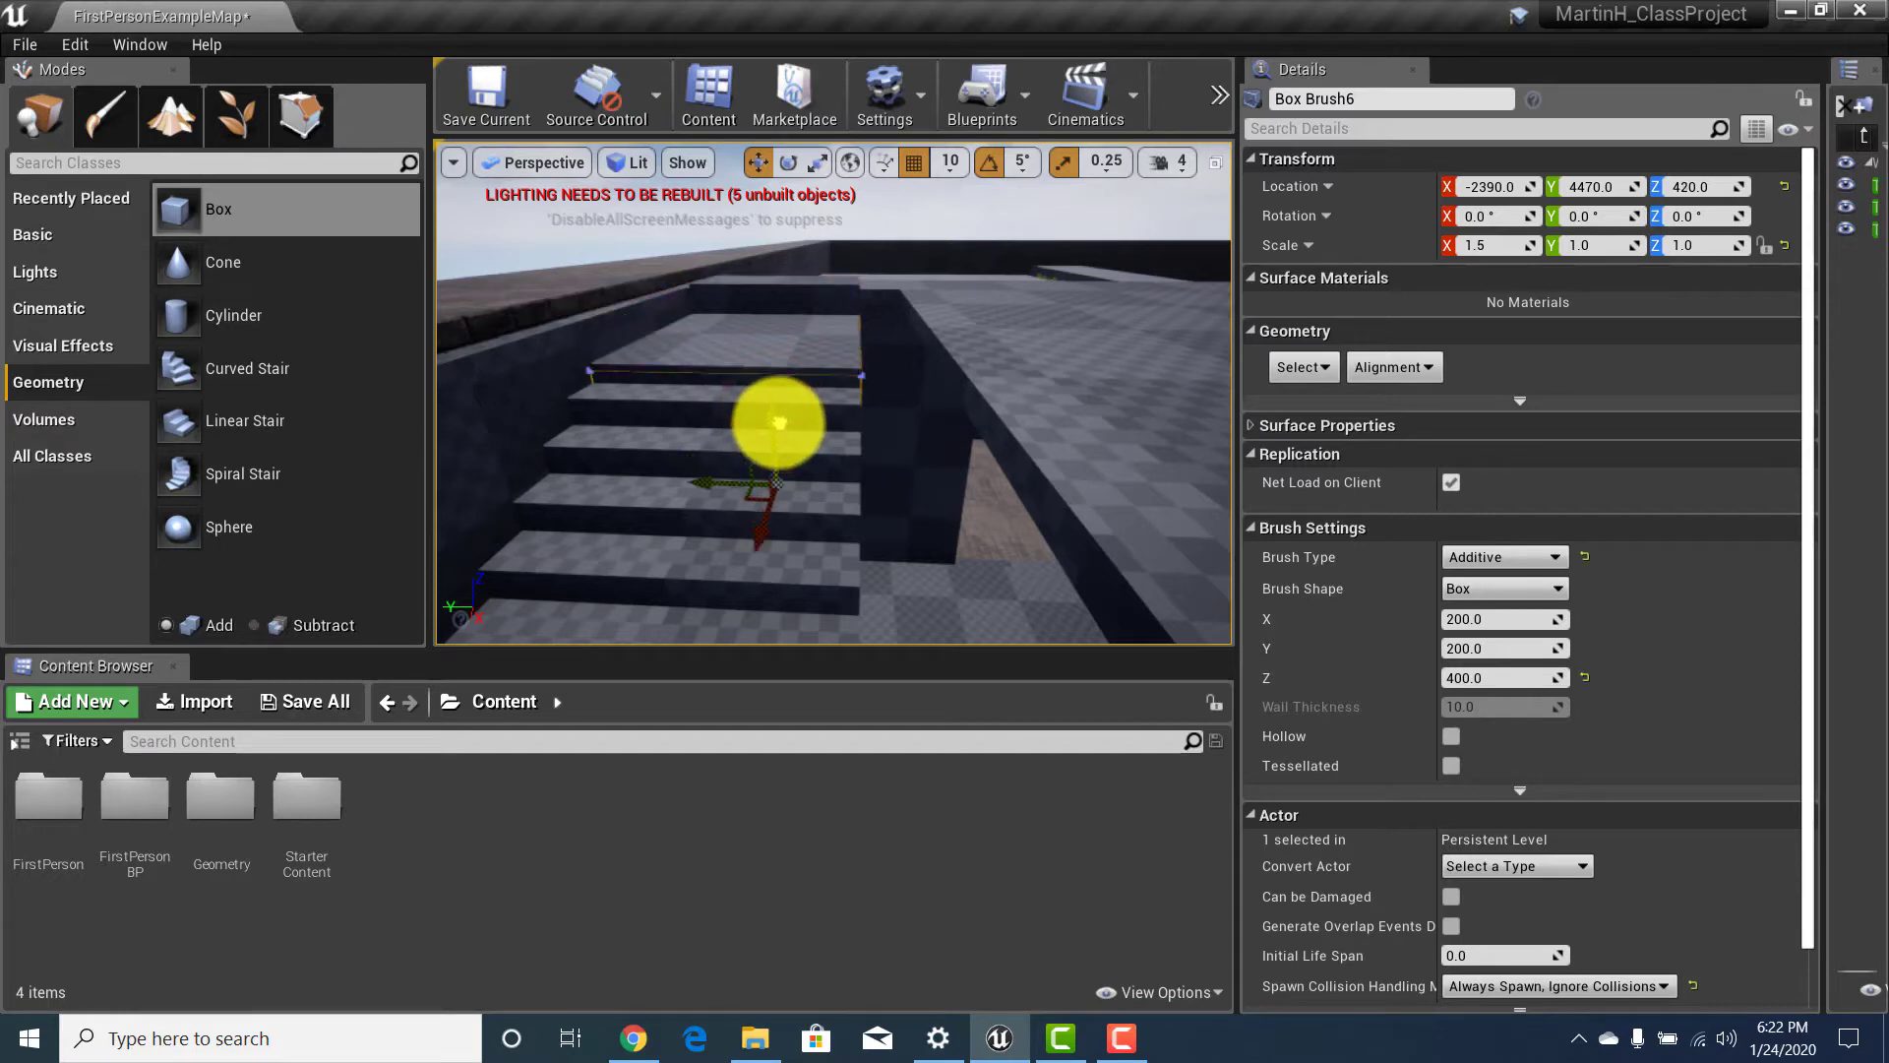
mouse_move(770, 418)
right_down()
mouse_move(752, 335)
mouse_move(778, 371)
mouse_move(737, 253)
mouse_move(856, 751)
right_up()
mouse_move(841, 982)
right_down()
mouse_move(696, 1033)
mouse_move(401, 864)
mouse_move(830, 961)
mouse_move(930, 556)
mouse_move(899, 426)
mouse_move(856, 544)
mouse_move(830, 452)
mouse_move(869, 625)
right_up()
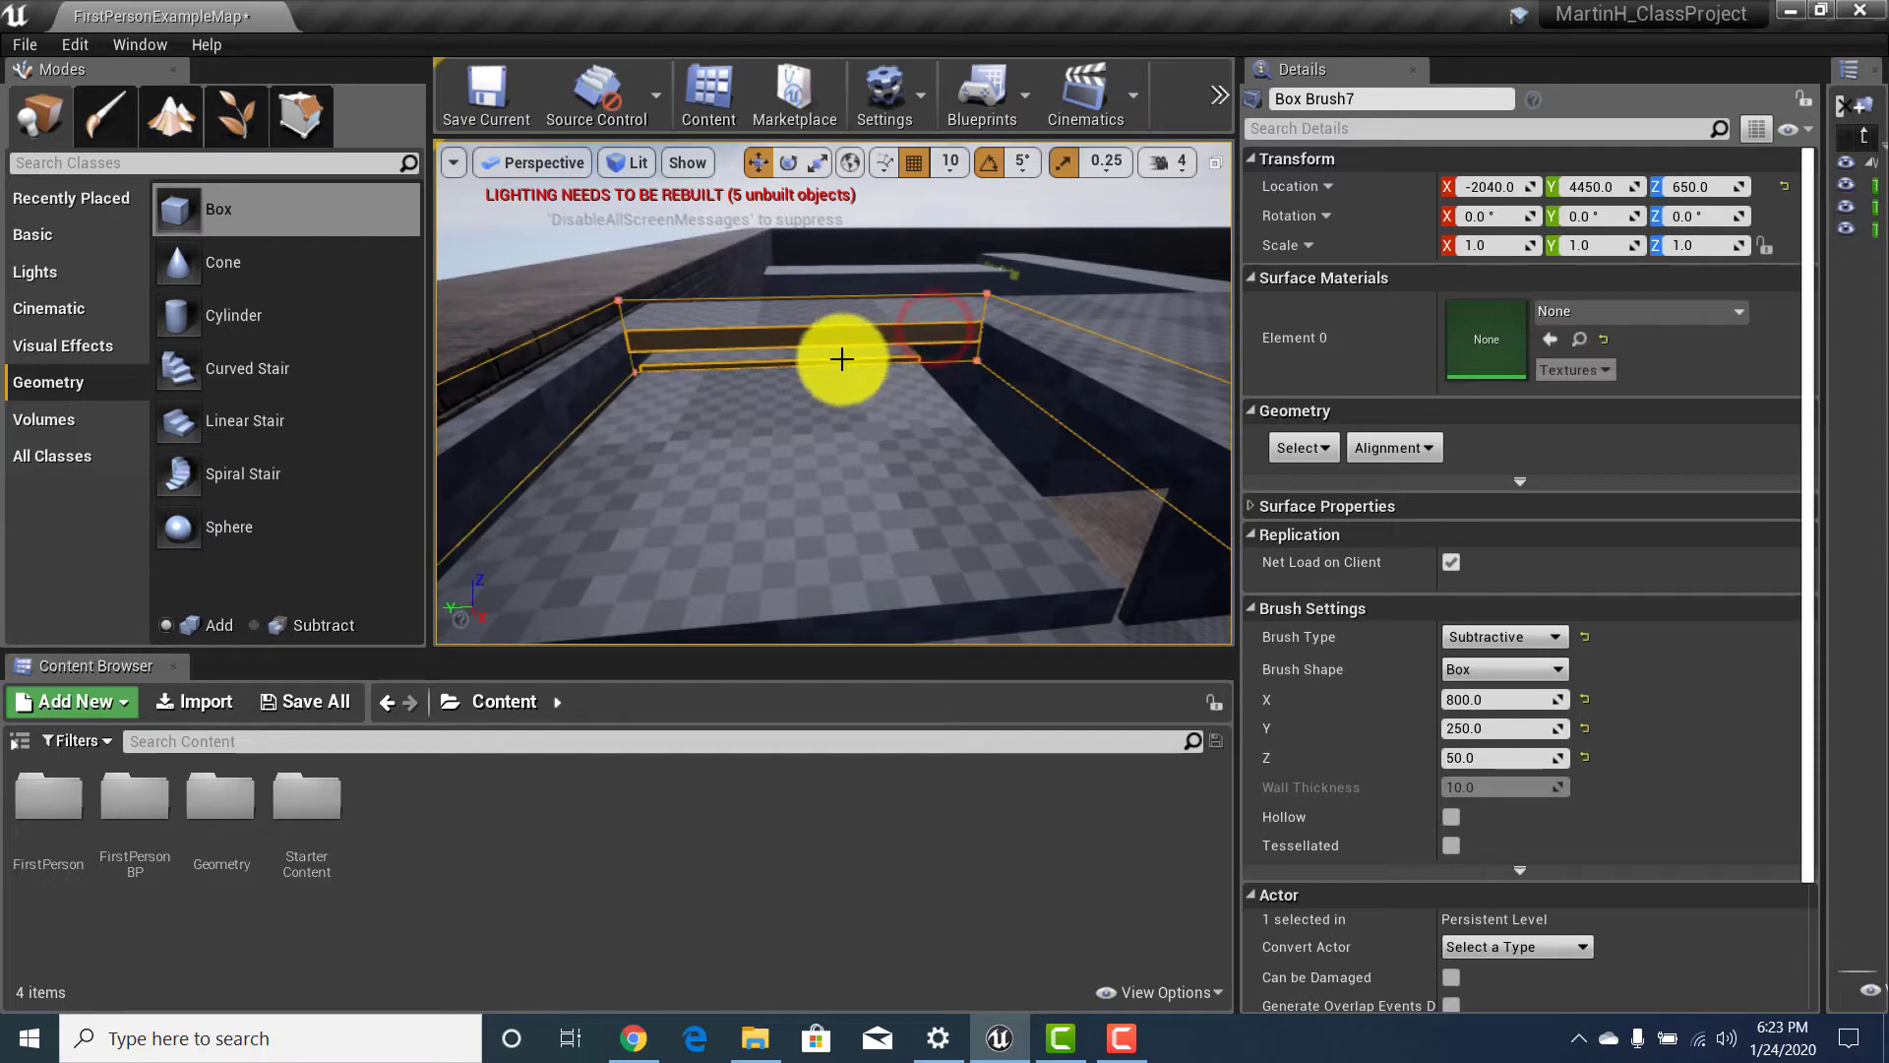
Raise the subtractive box that cuts the stair opening to Z location 663.
mouse_move(937, 569)
mouse_down()
mouse_move(895, 548)
mouse_move(657, 576)
mouse_move(1076, 535)
mouse_up()
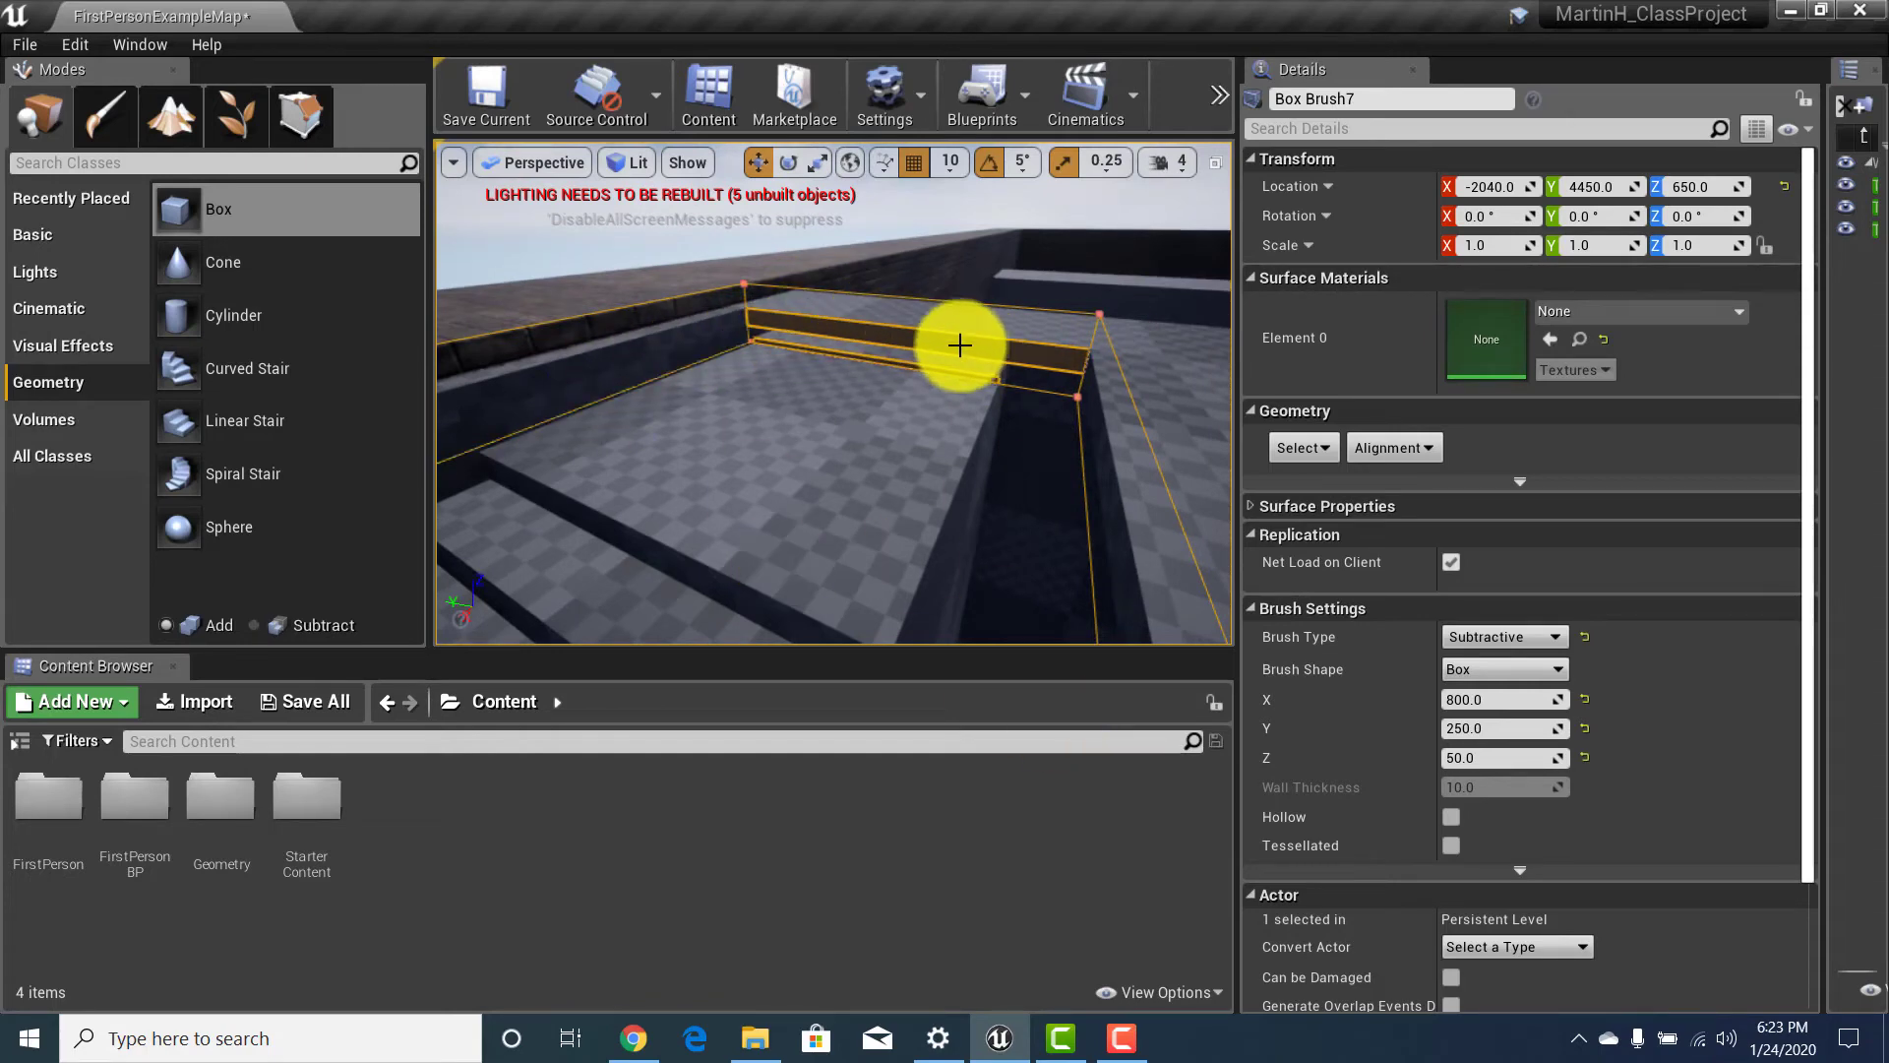
click(1730, 189)
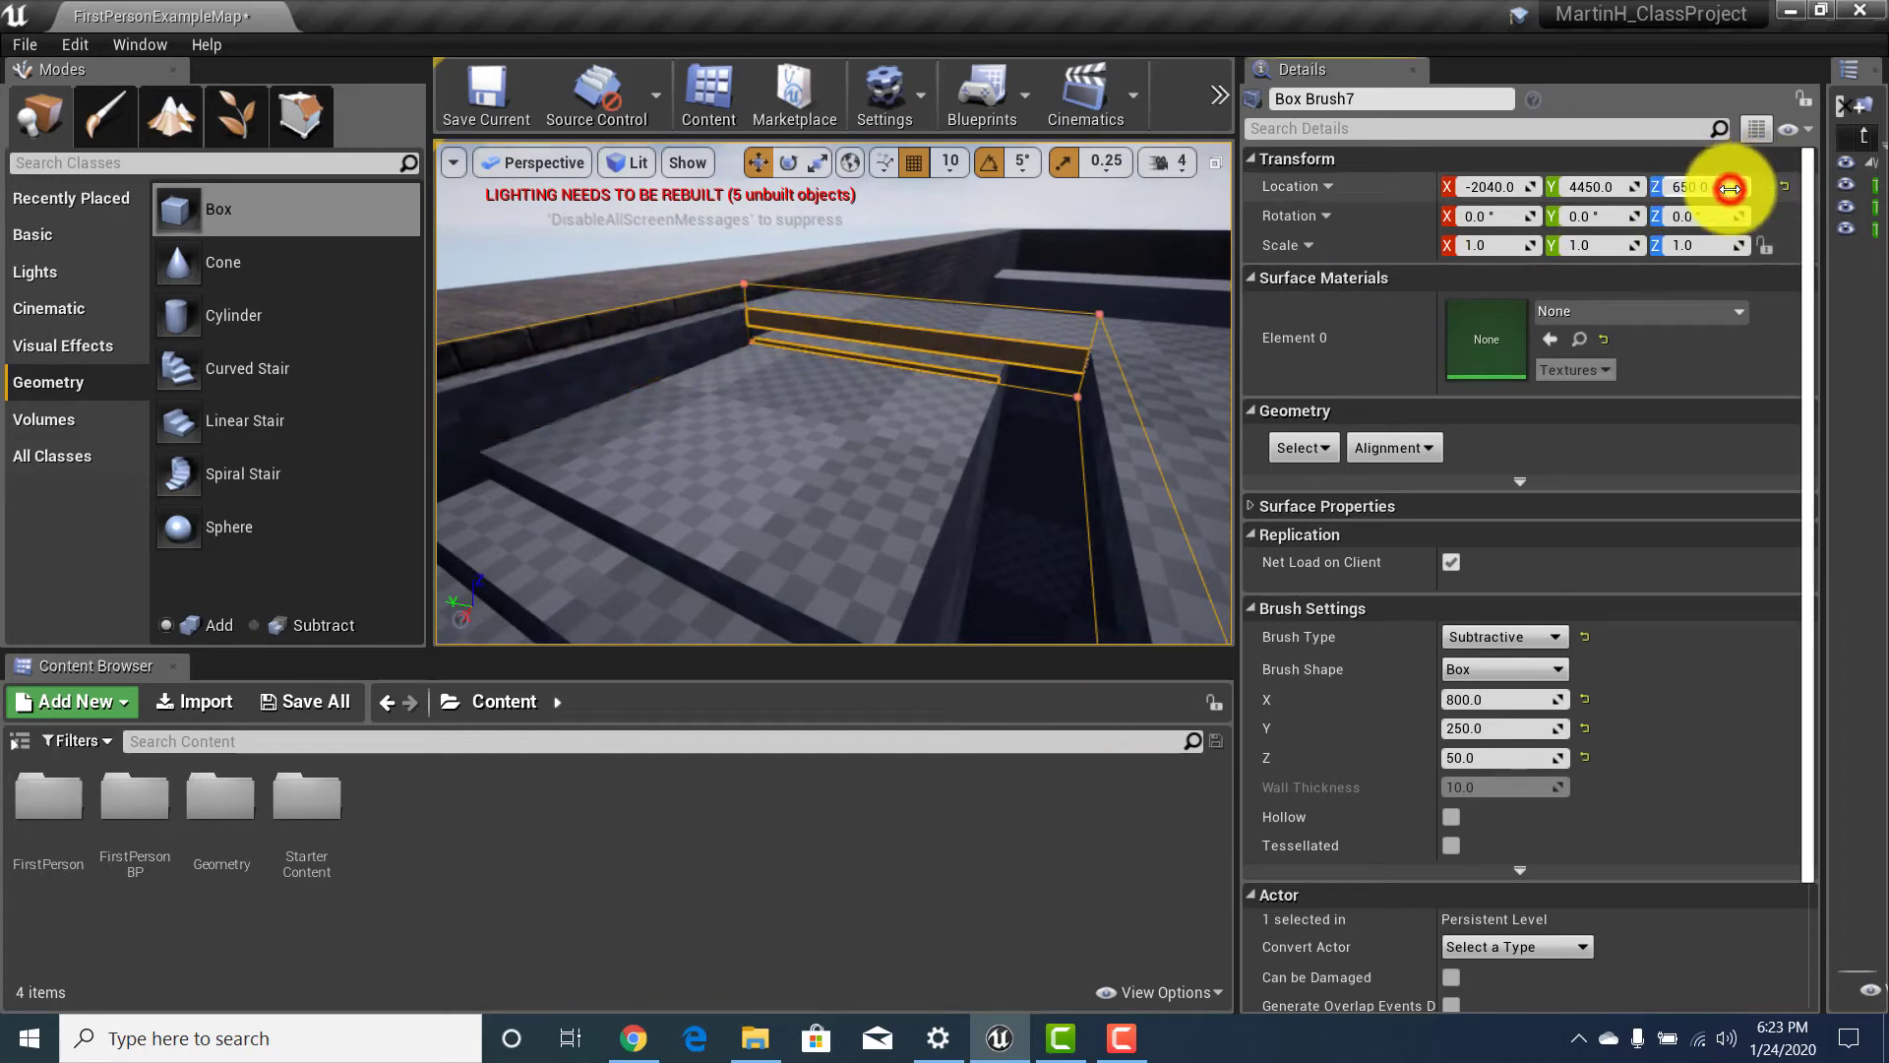
mouse_move(1730, 189)
mouse_down()
mouse_move(1771, 162)
mouse_move(1749, 182)
mouse_up()
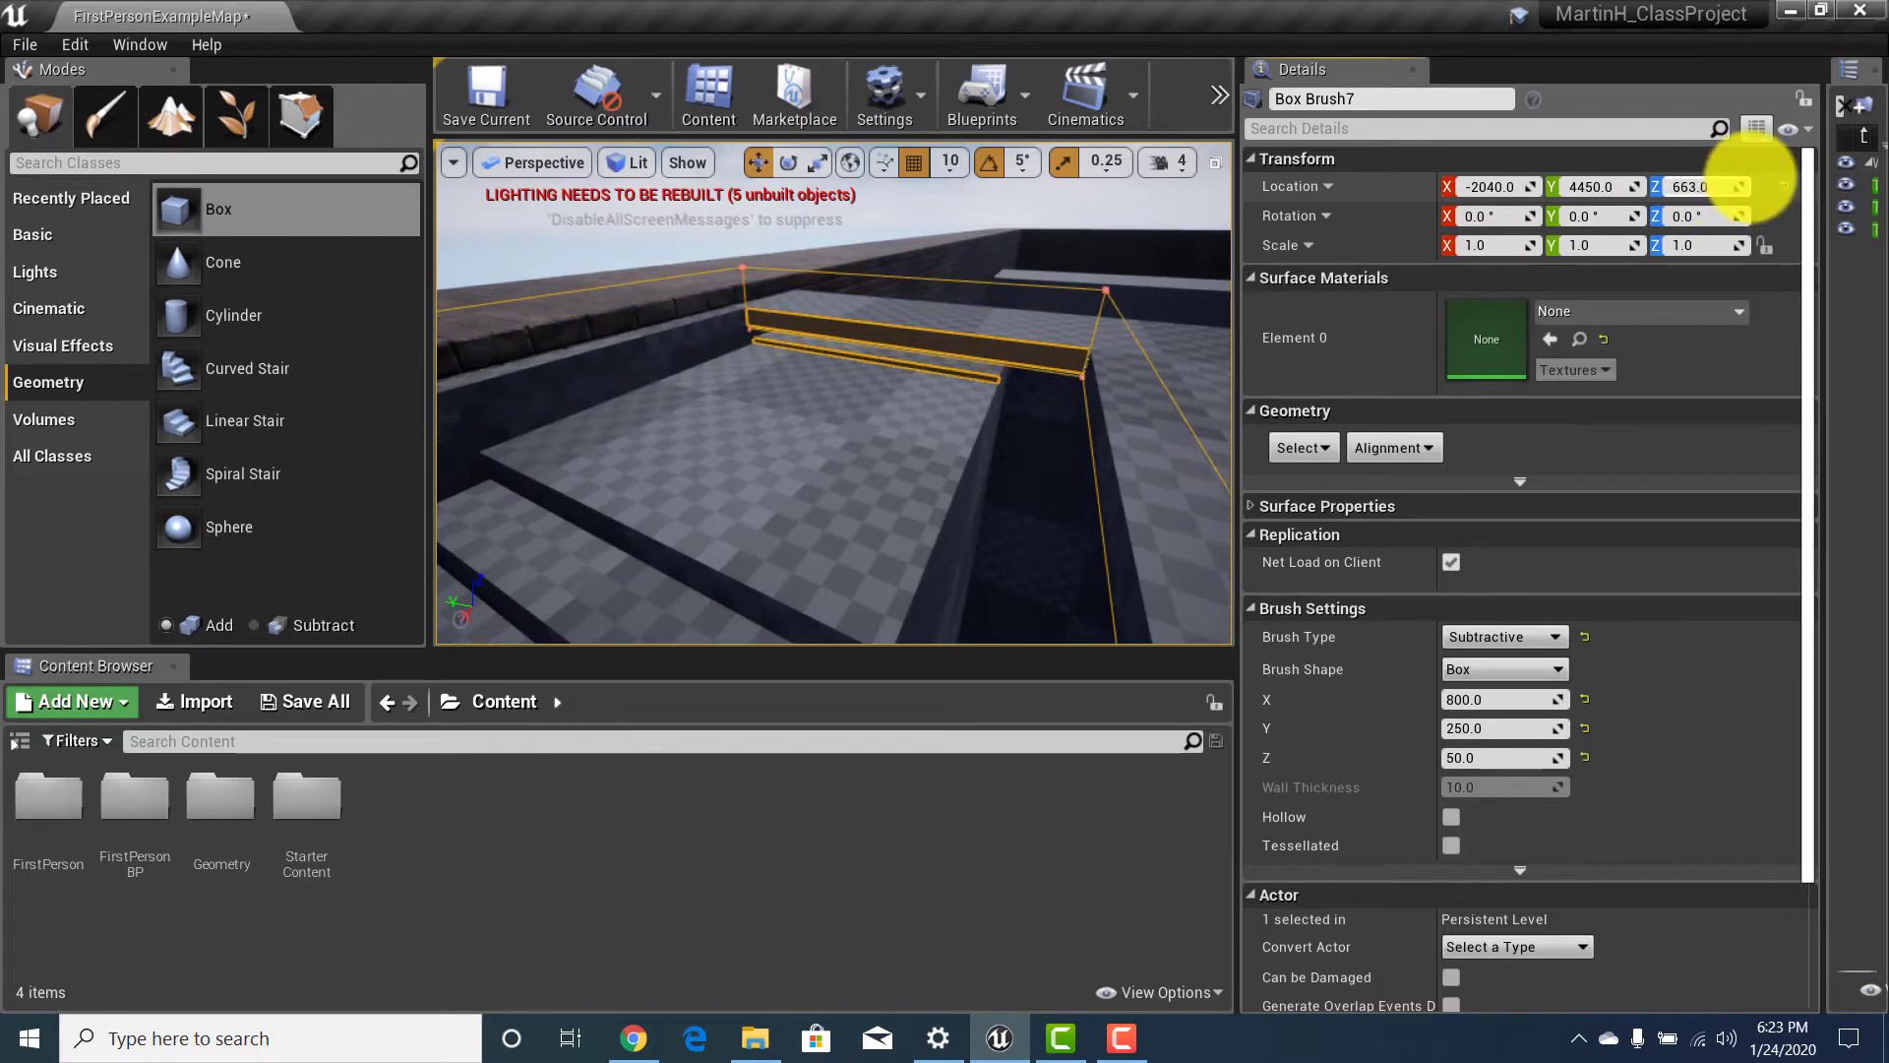
click(906, 426)
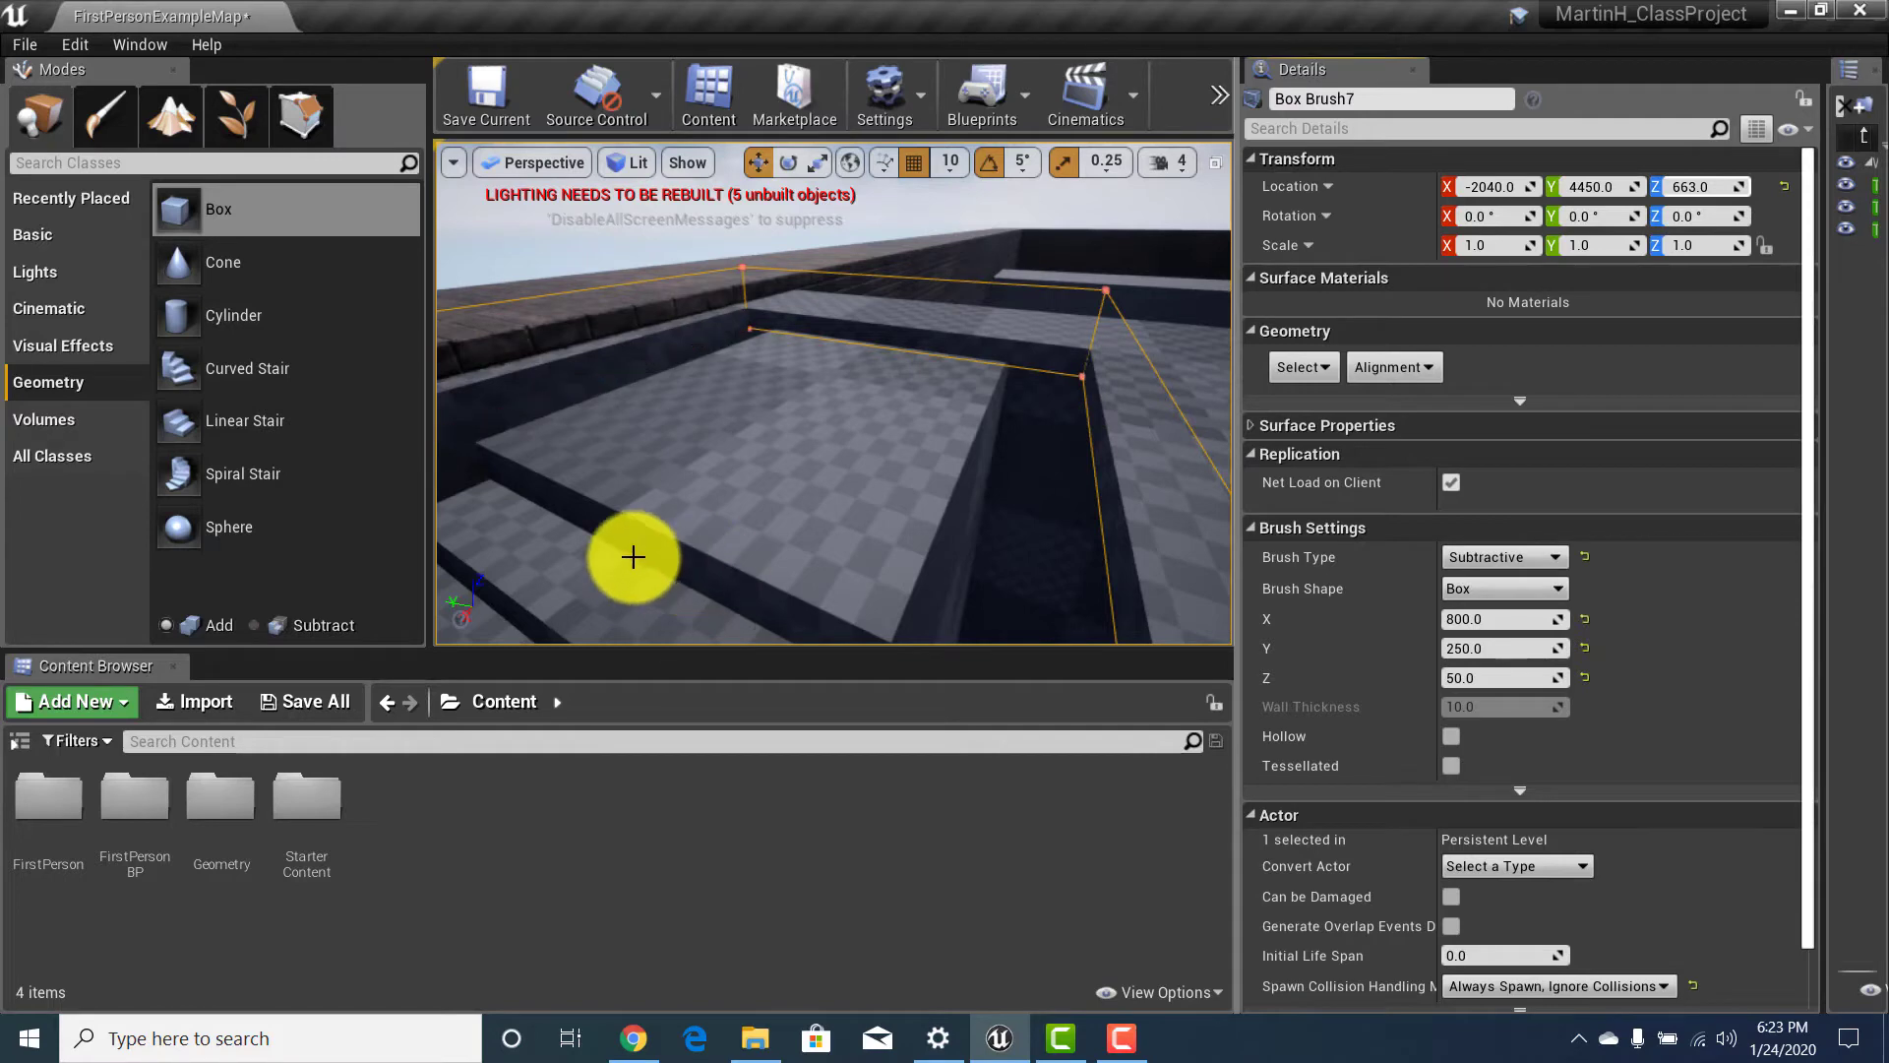
Widen the long additive box at the foot of the upper stairs to a Y scale of 1.75.
mouse_move(615, 512)
mouse_down()
mouse_move(408, 517)
mouse_move(295, 493)
mouse_move(747, 476)
mouse_move(1079, 514)
mouse_move(1611, 497)
mouse_move(1581, 515)
mouse_move(861, 492)
mouse_move(1859, 404)
mouse_move(1879, 315)
mouse_move(1855, 455)
mouse_move(1884, 443)
mouse_move(612, 512)
mouse_up()
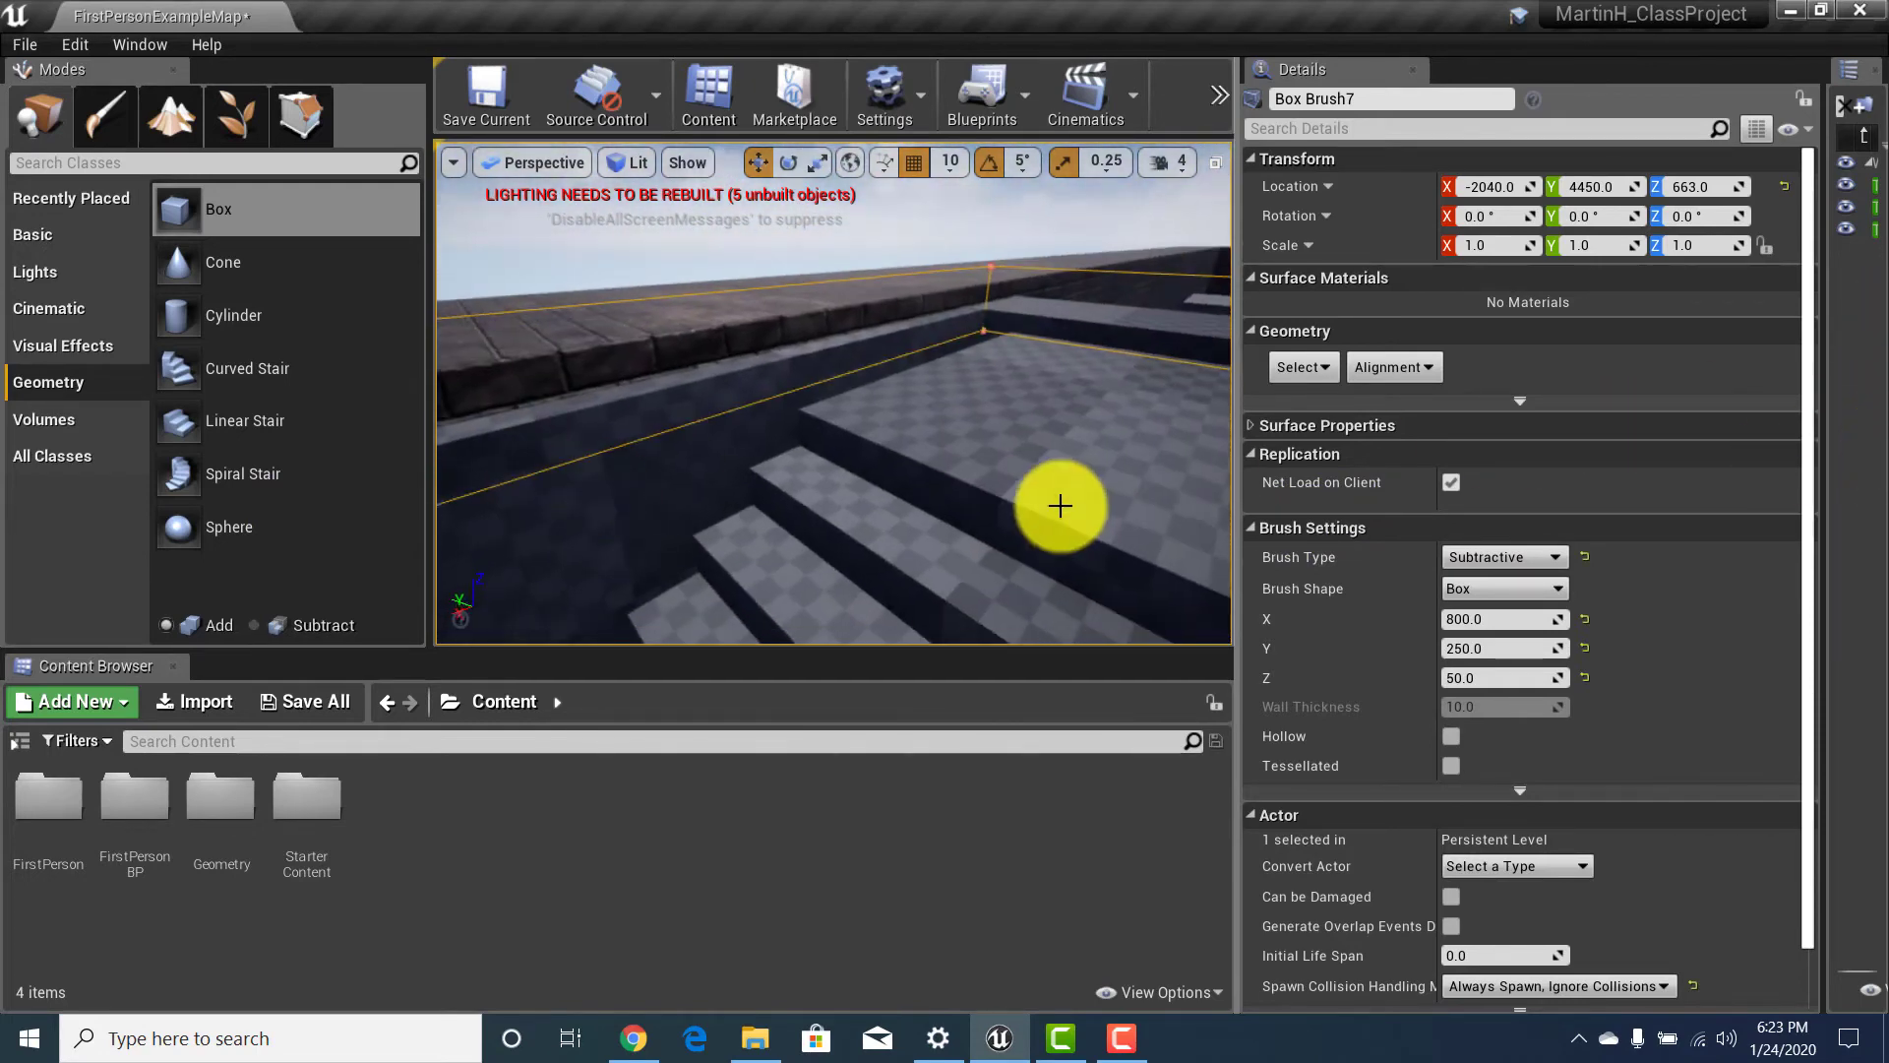
mouse_move(1059, 506)
mouse_down()
mouse_move(1193, 506)
mouse_move(628, 464)
mouse_move(17, 521)
mouse_move(992, 431)
mouse_up()
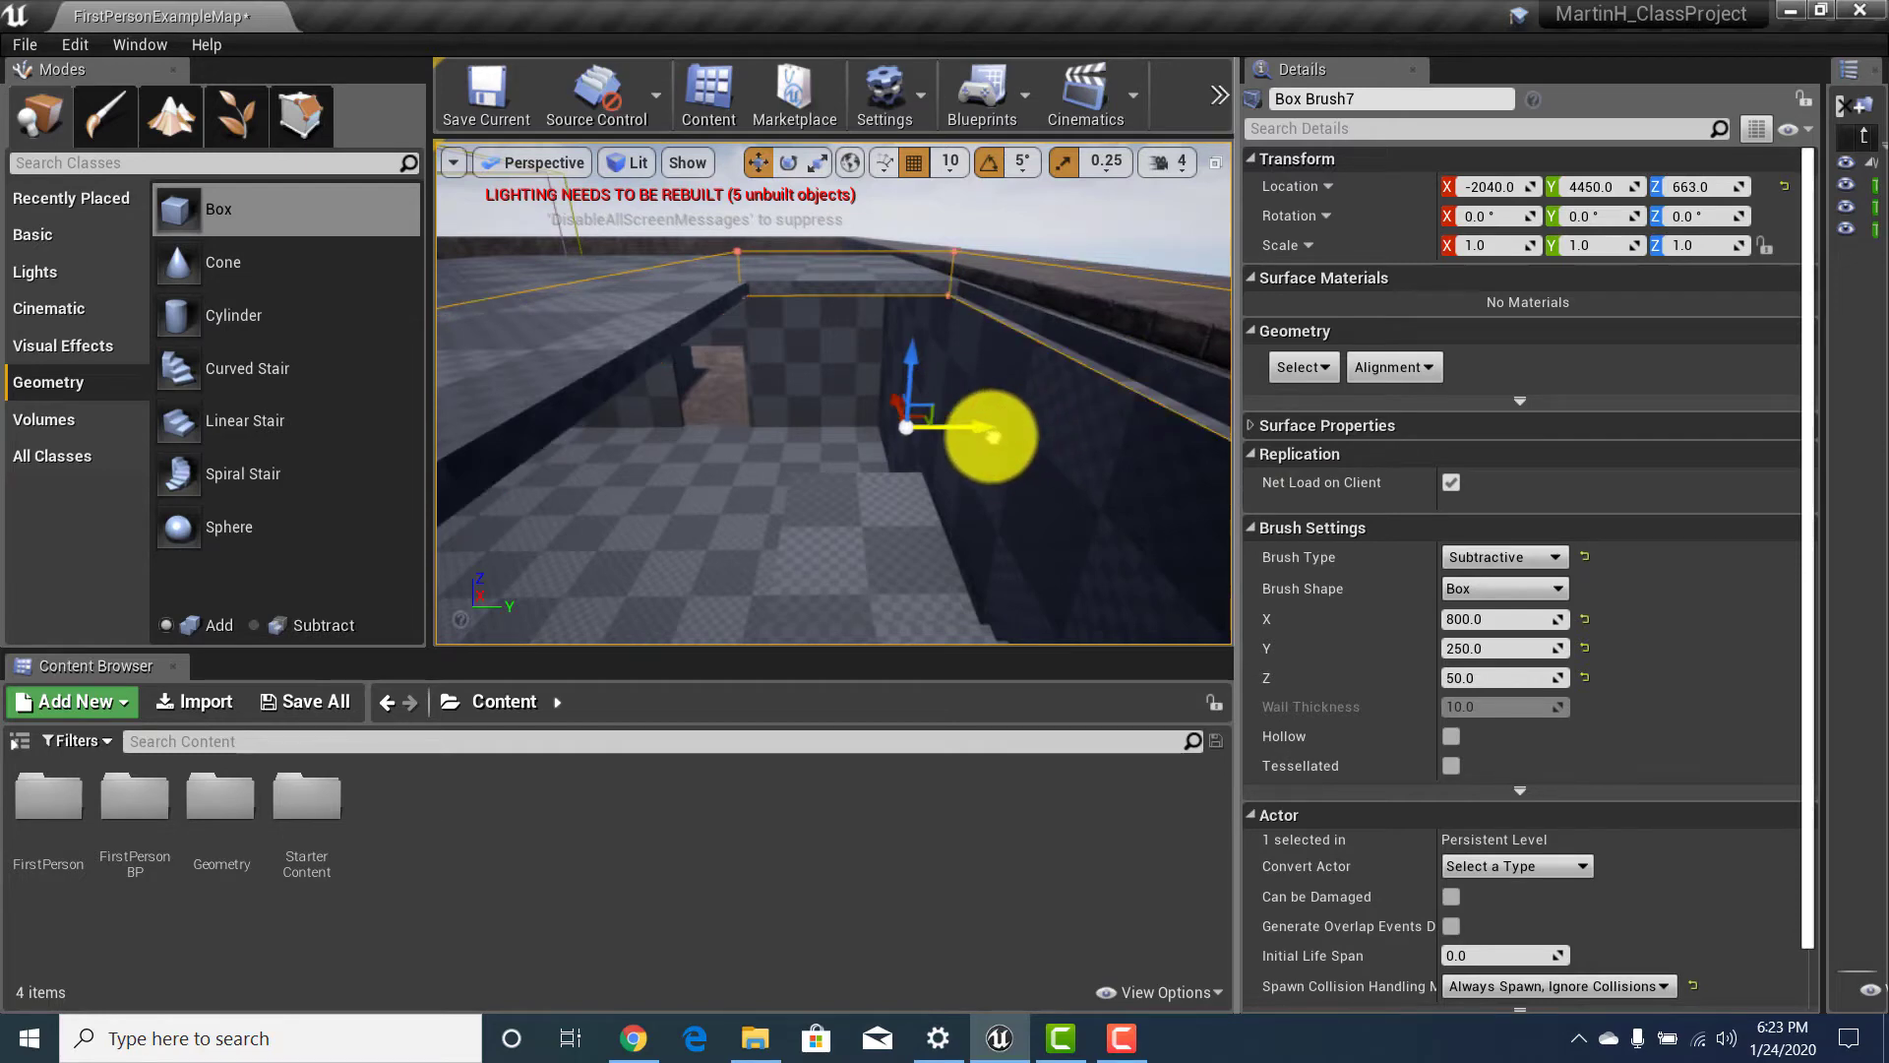
mouse_move(1059, 346)
mouse_down()
mouse_move(990, 337)
mouse_move(189, 581)
mouse_move(21, 455)
mouse_move(13, 590)
mouse_up()
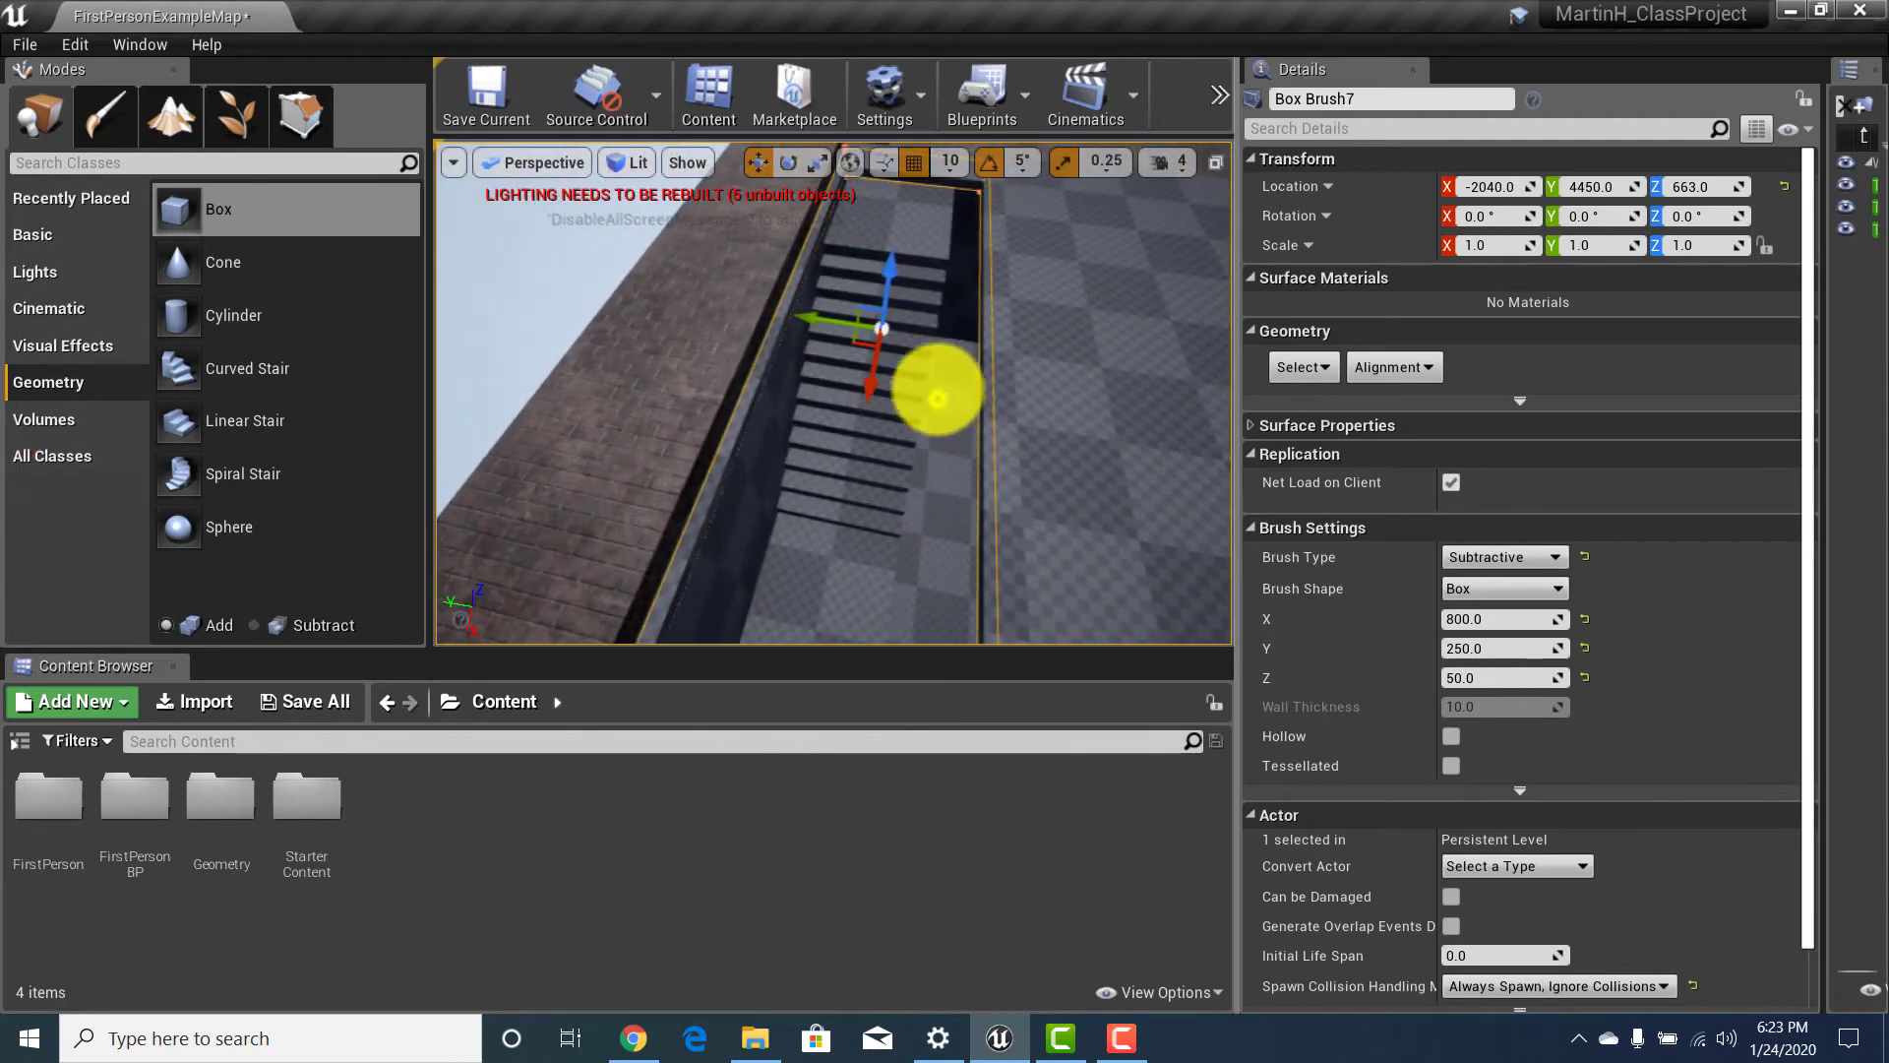
drag(938, 398, 942, 369)
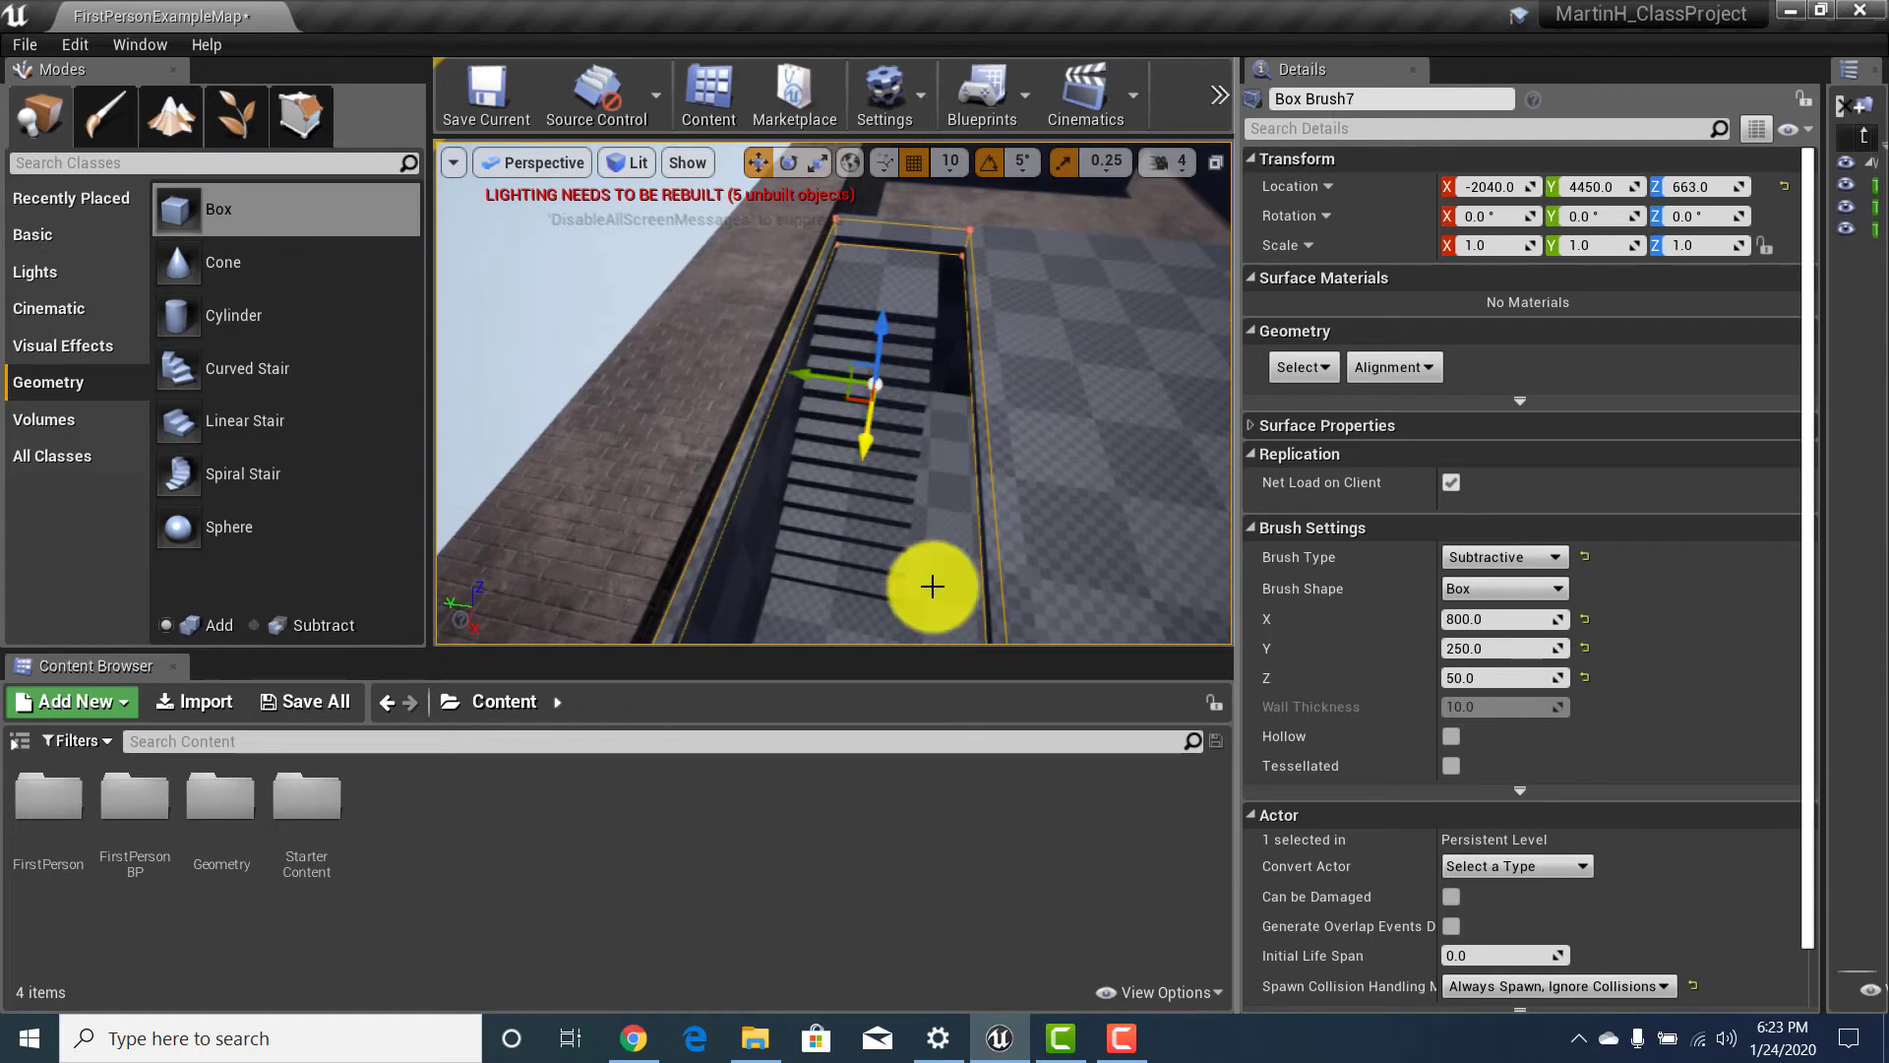
right_drag(881, 530, 915, 600)
click(804, 557)
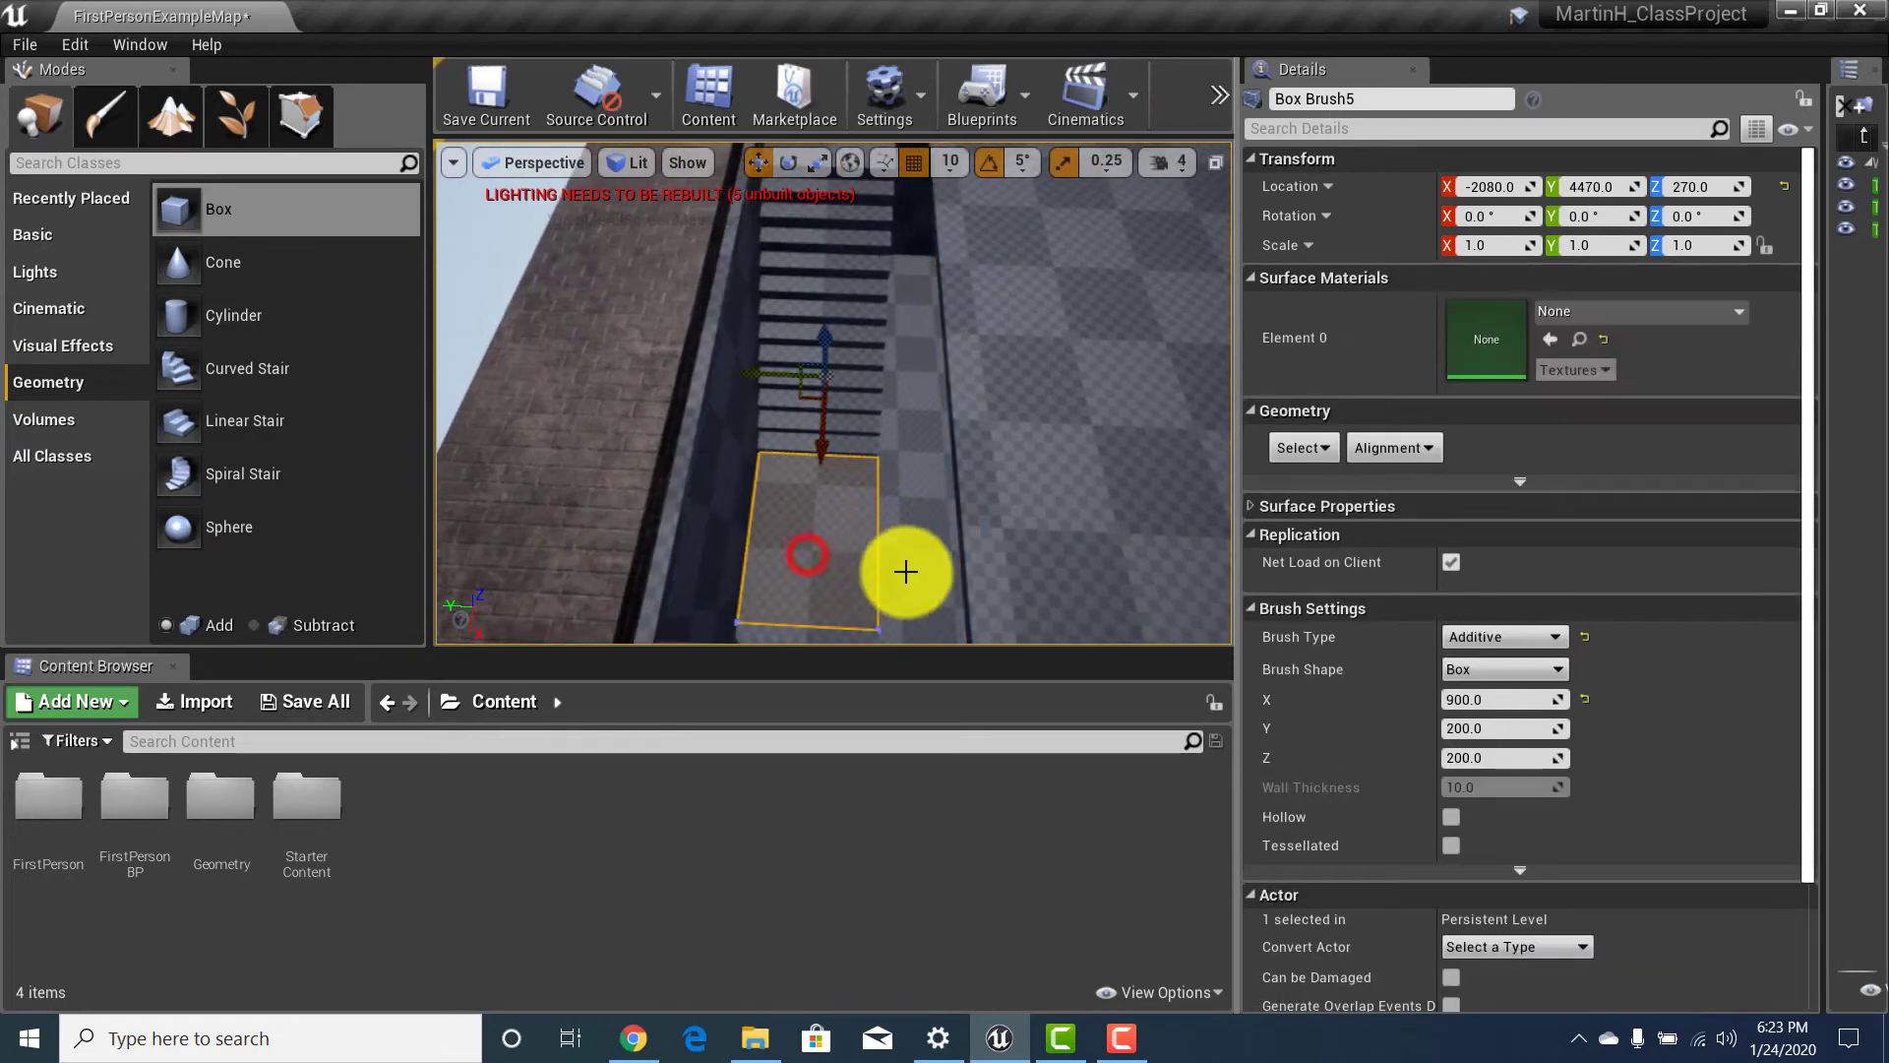
key(space)
key(space)
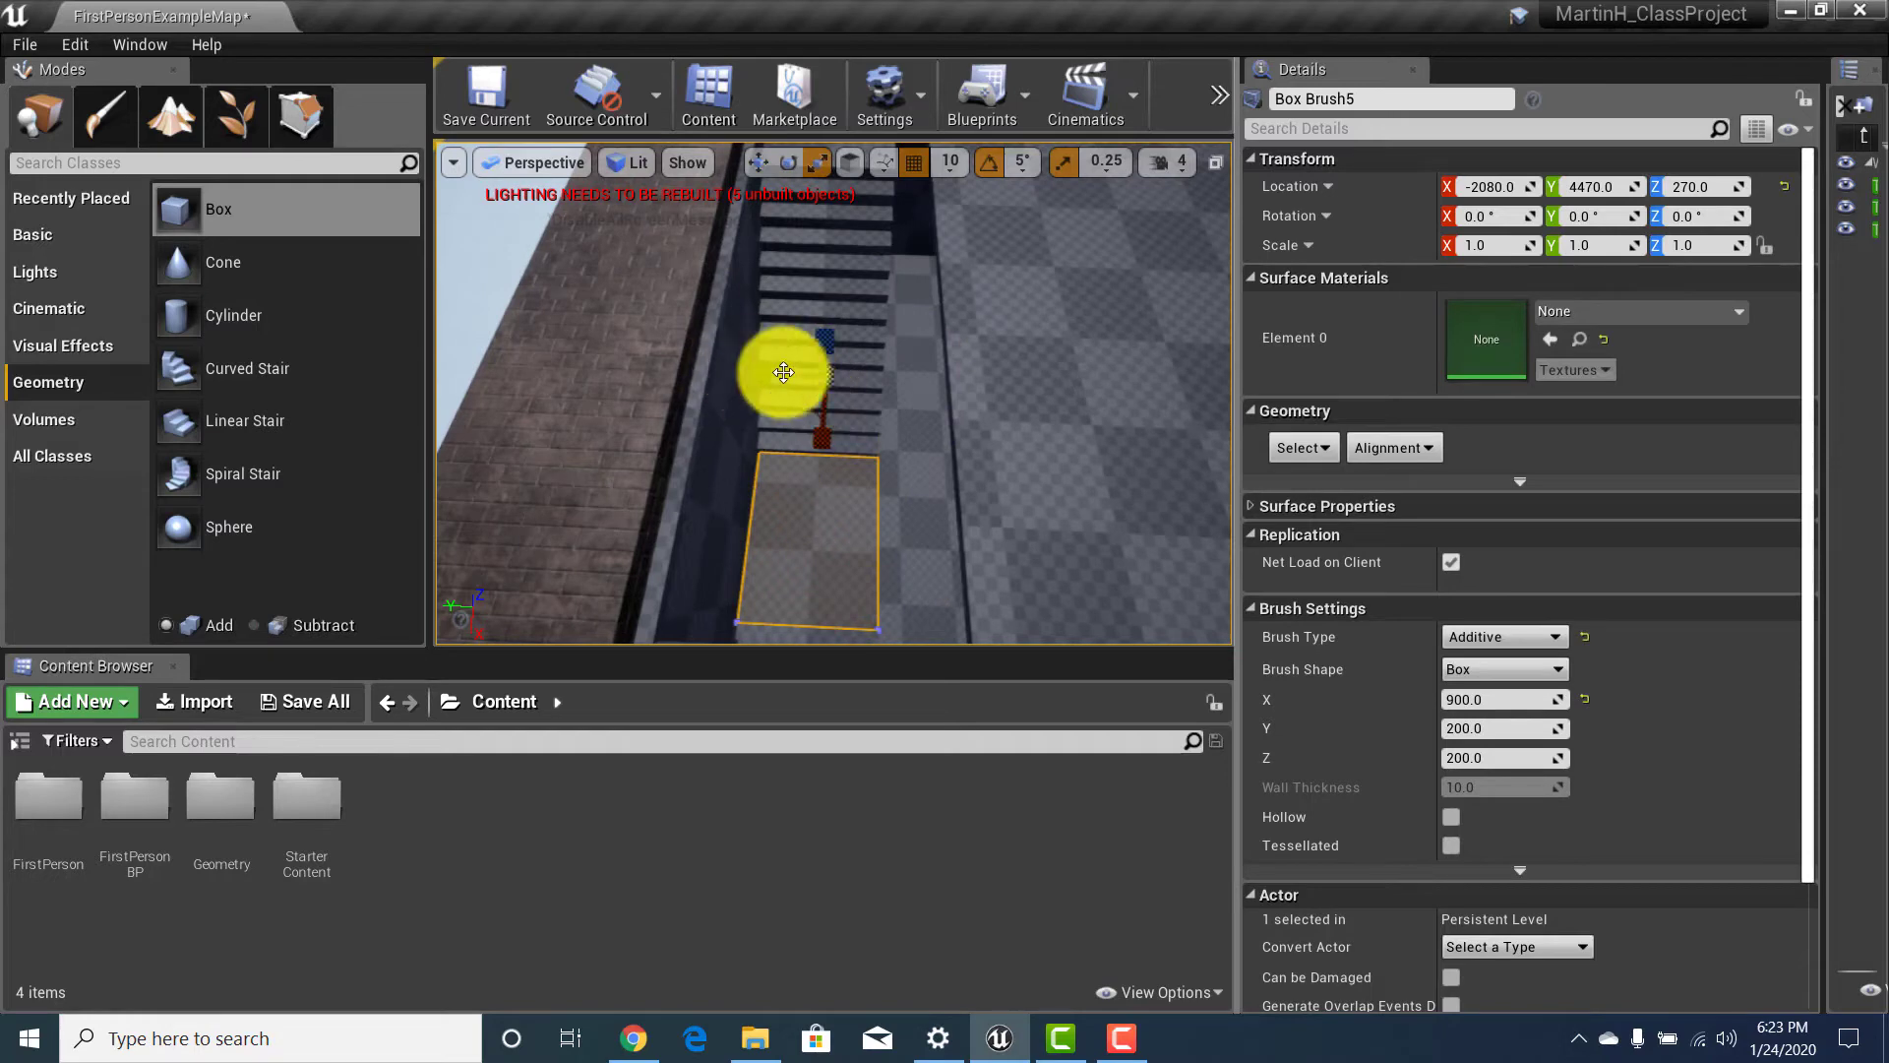
drag(753, 376, 705, 380)
right_drag(877, 489, 858, 424)
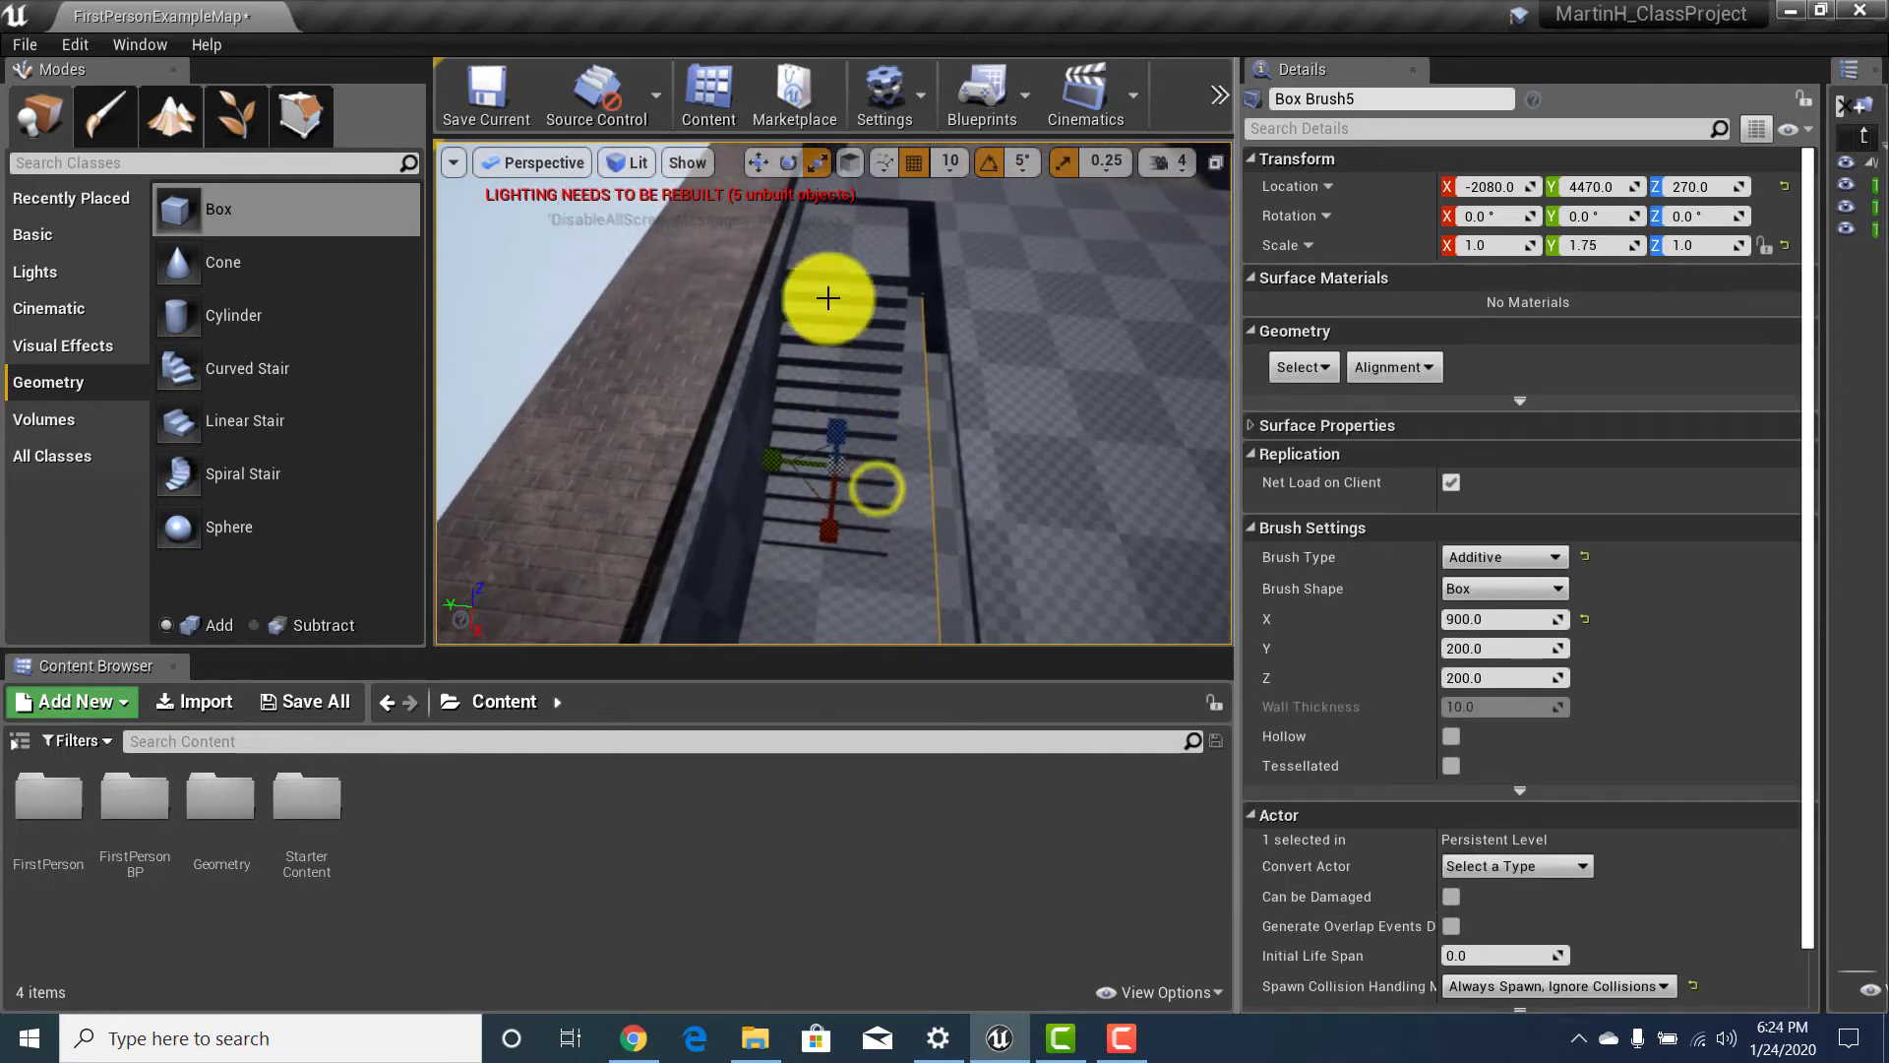
Widen the upper linear stairs to a Y scale of 1.25 and position them at Y 4570.
click(778, 529)
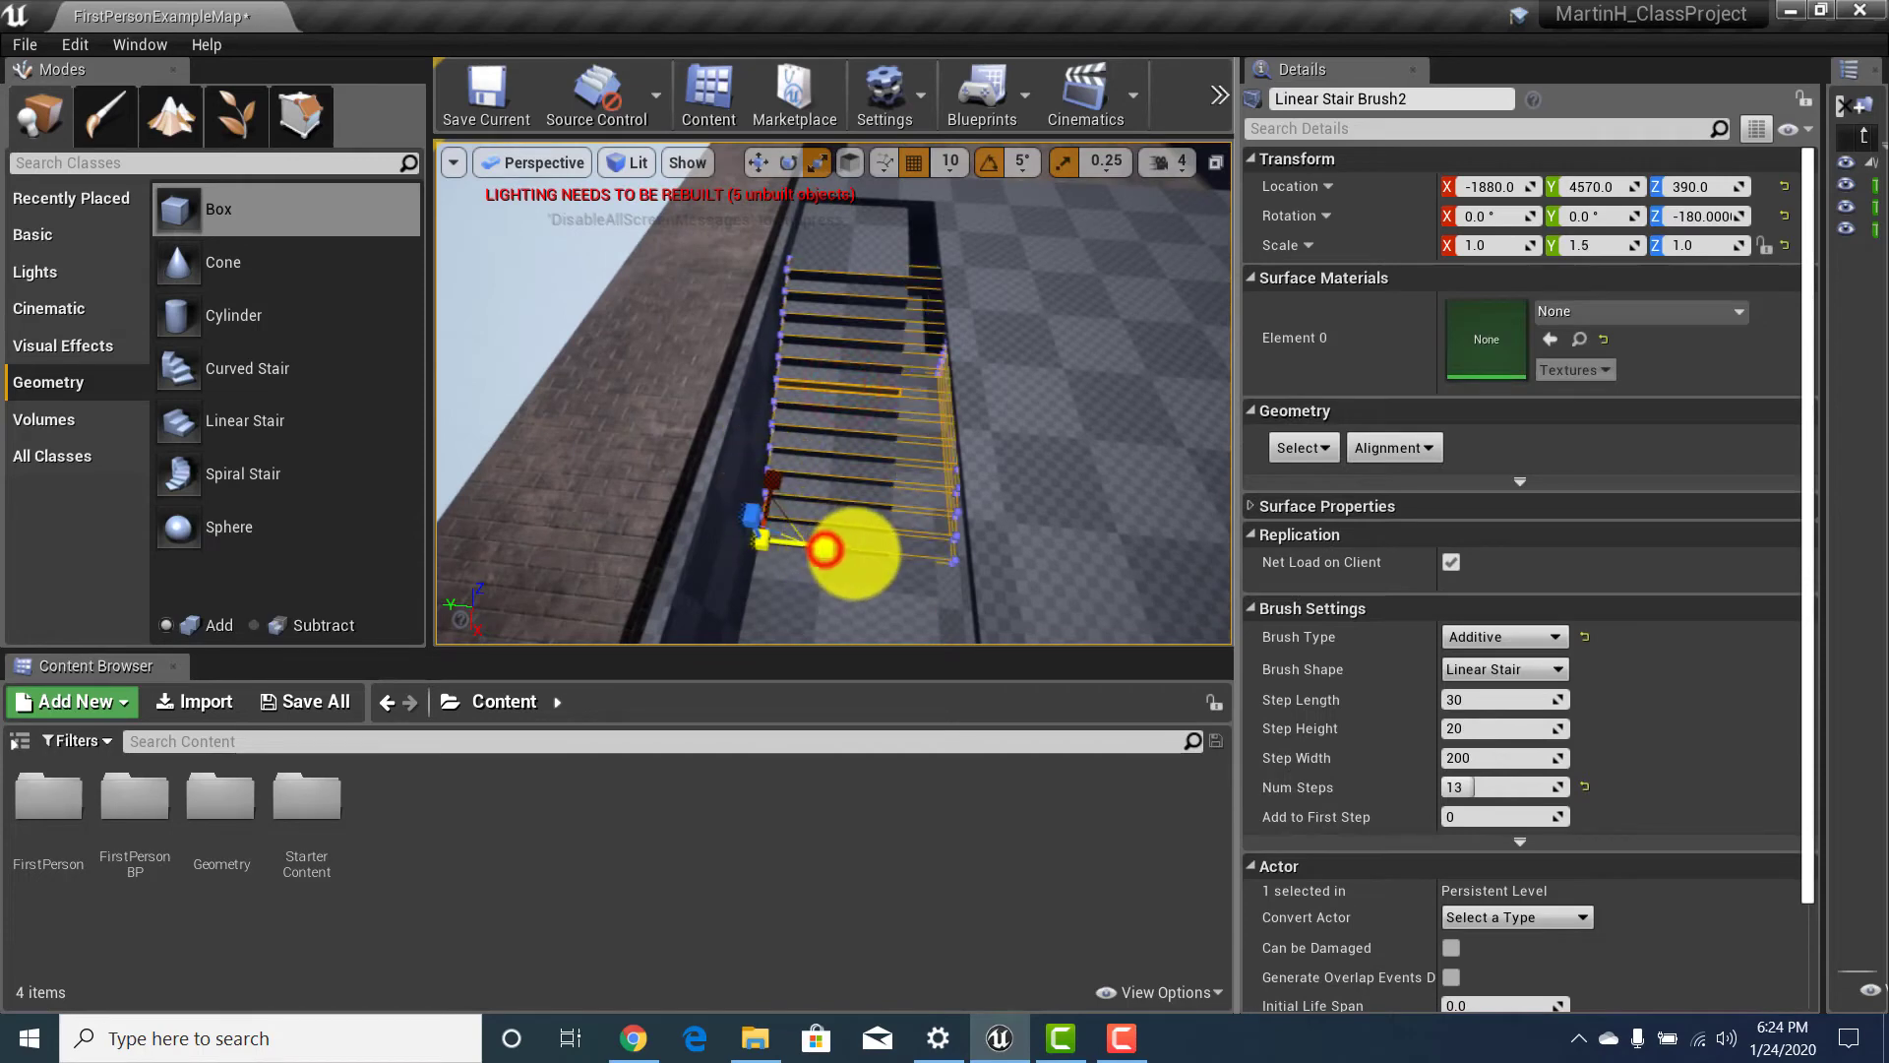
drag(843, 560, 834, 553)
key(space)
key(space)
key(space)
key(space)
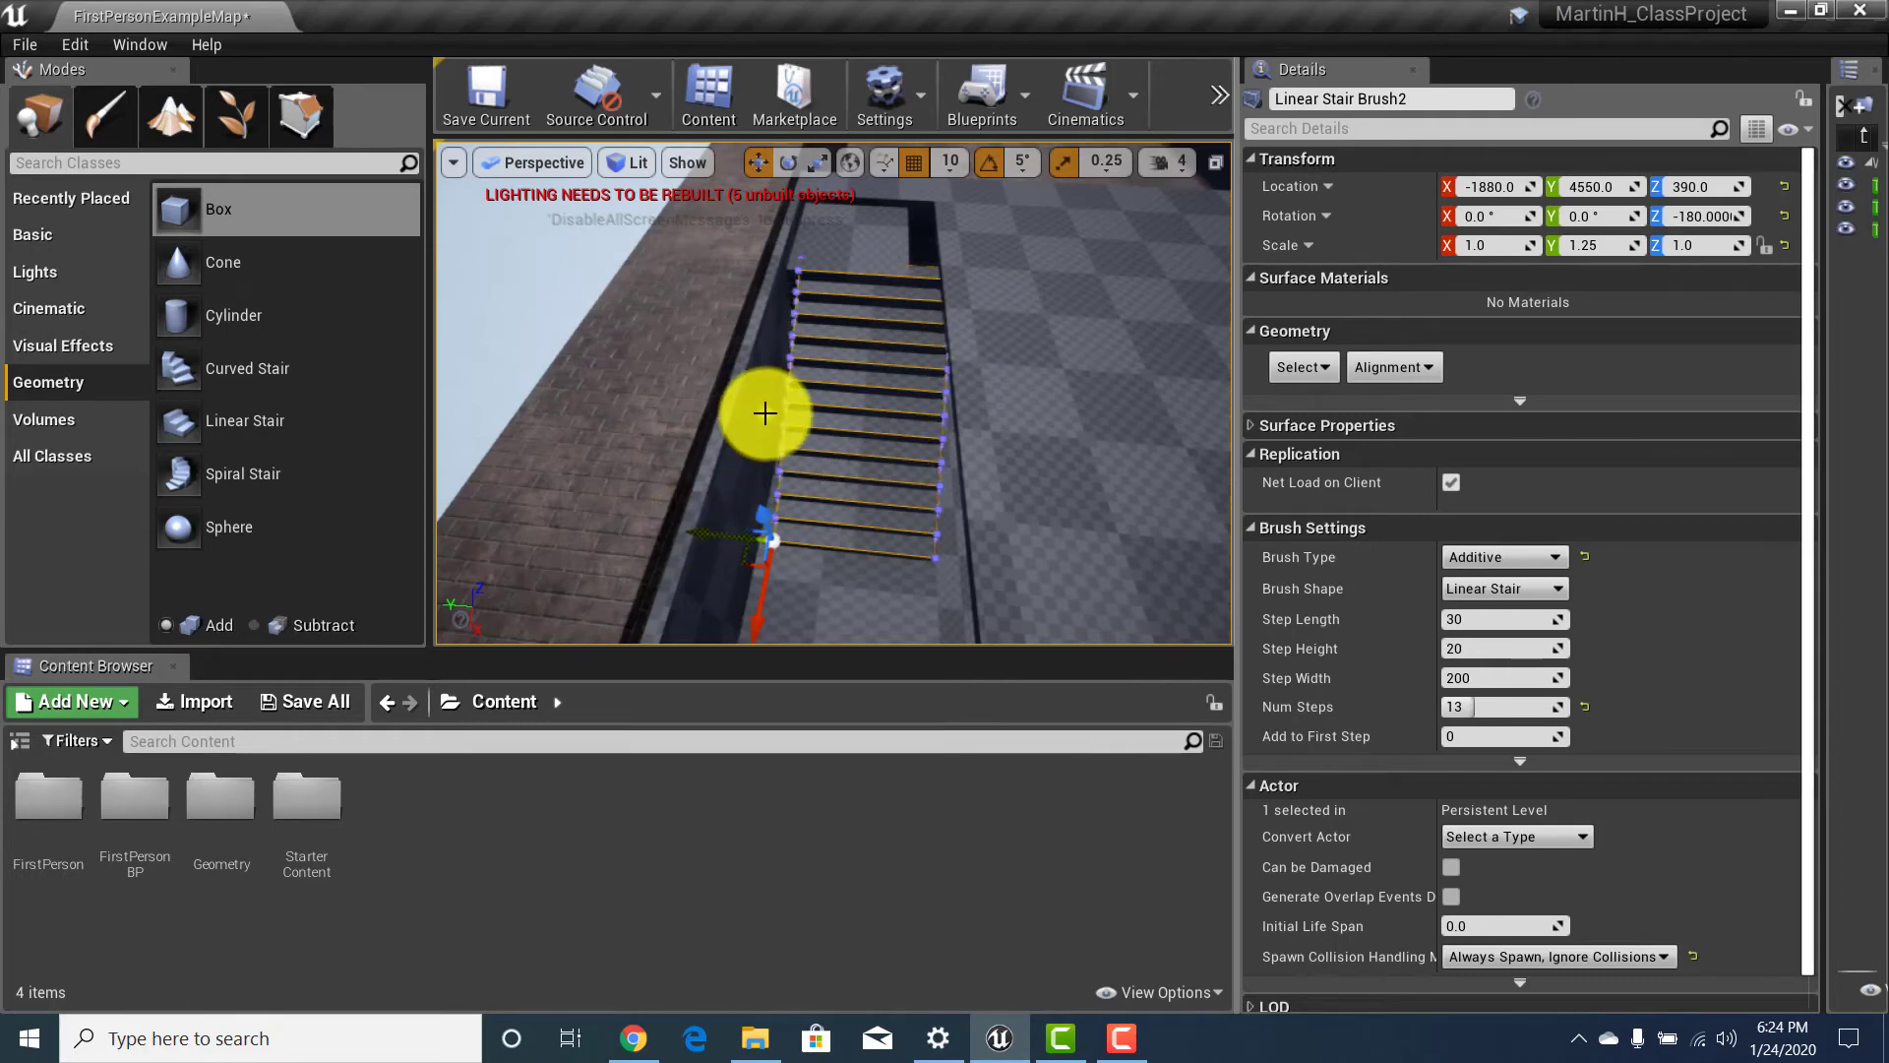
right_drag(764, 413, 763, 407)
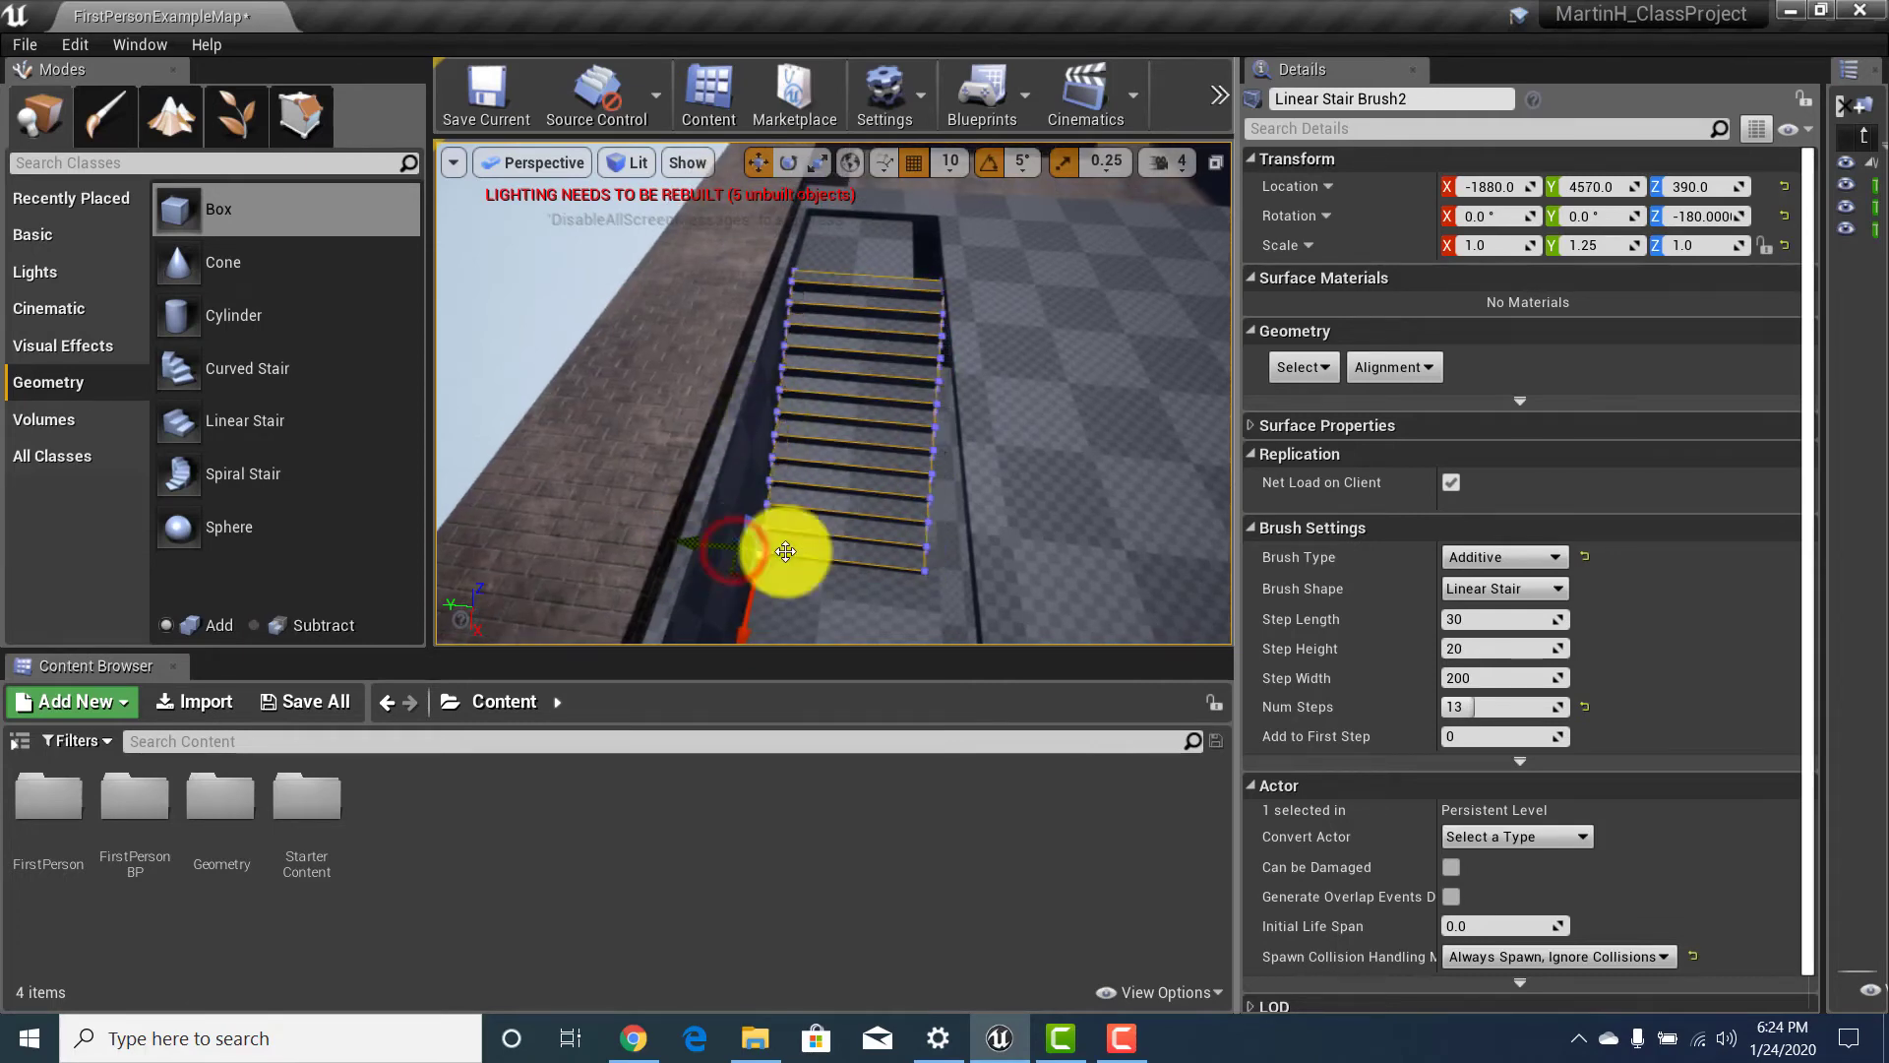
Widen the landing box at the top of the upper stairs to a Y scale of 1.5.
click(875, 257)
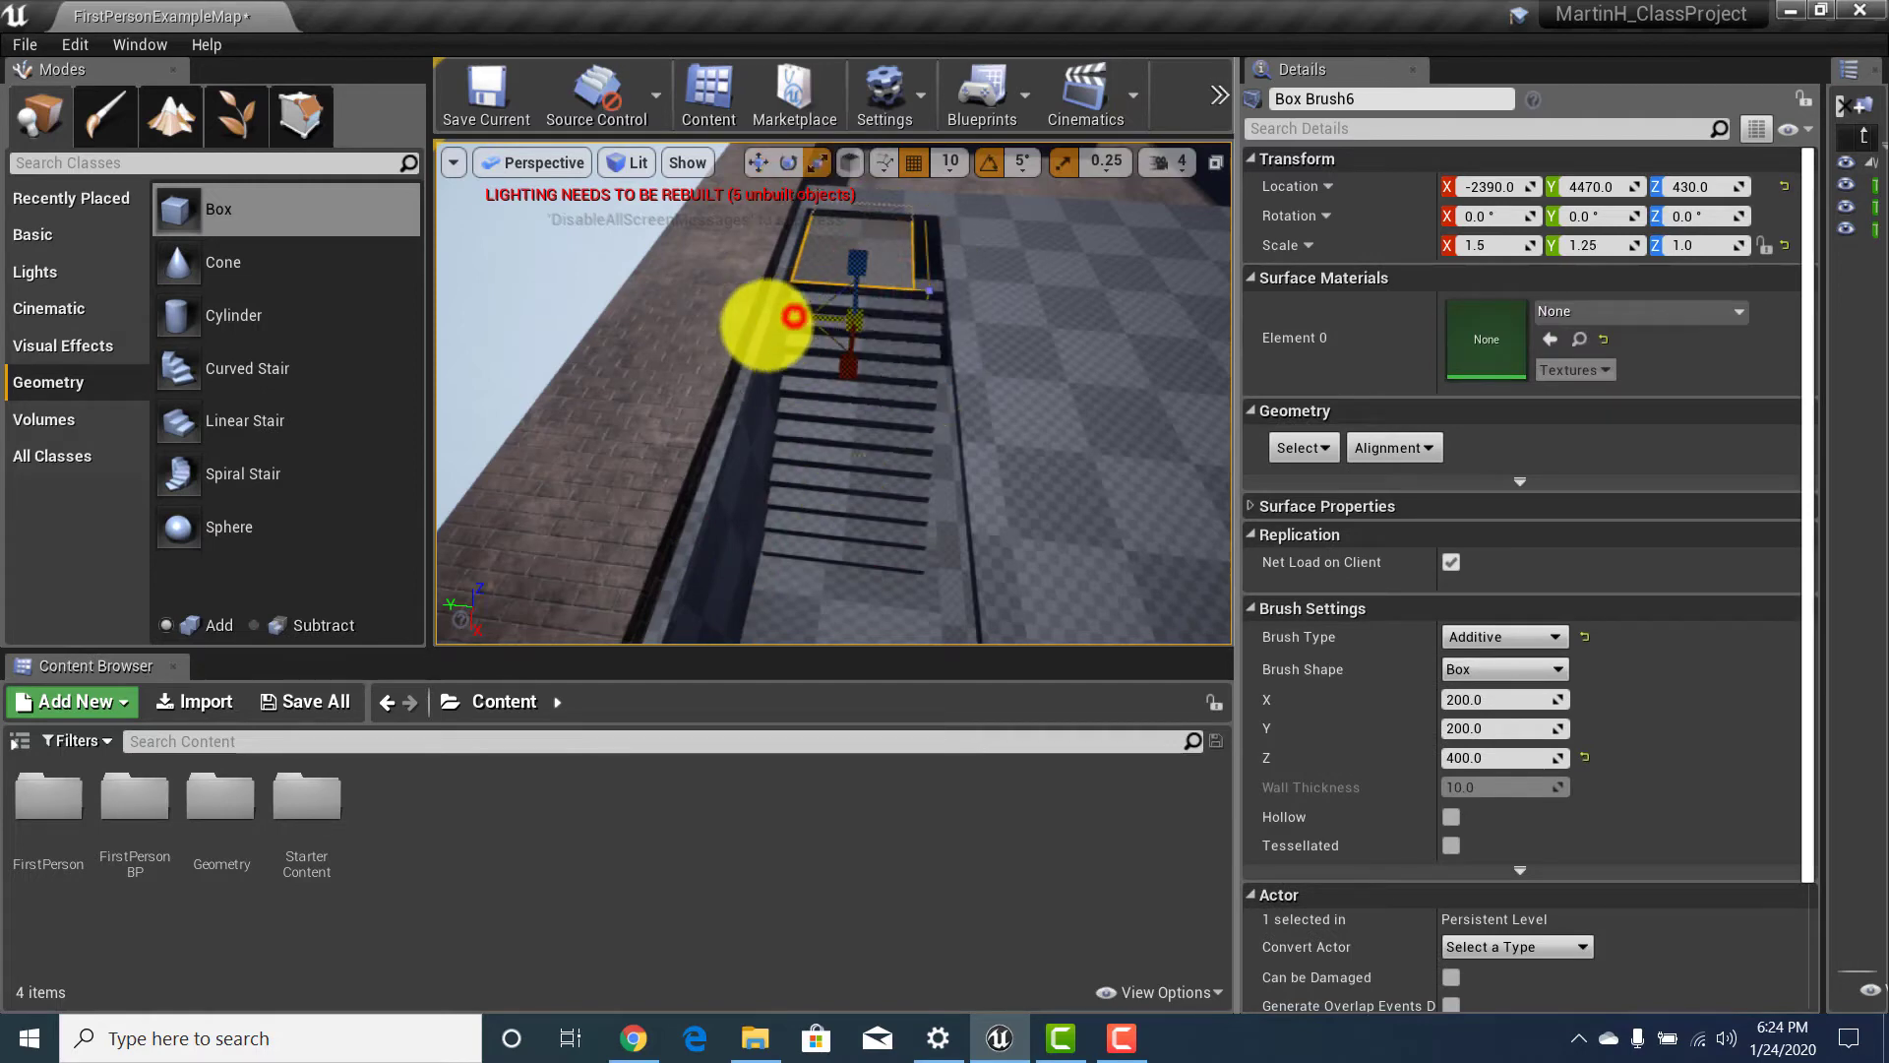
drag(755, 326, 753, 326)
mouse_move(865, 283)
right_down()
mouse_move(872, 136)
mouse_move(801, 211)
mouse_move(633, 240)
mouse_move(797, 211)
mouse_move(967, 232)
mouse_move(1273, 186)
mouse_move(1573, 210)
mouse_move(1879, 197)
mouse_move(1679, 169)
mouse_move(1620, 186)
mouse_move(1118, 147)
mouse_move(997, 77)
mouse_move(948, 72)
mouse_move(965, 68)
mouse_move(1756, 246)
mouse_move(1780, 219)
mouse_move(1746, 127)
mouse_move(1333, 308)
mouse_move(1053, 354)
mouse_move(653, 292)
mouse_move(890, 376)
mouse_move(877, 266)
right_up()
key(w)
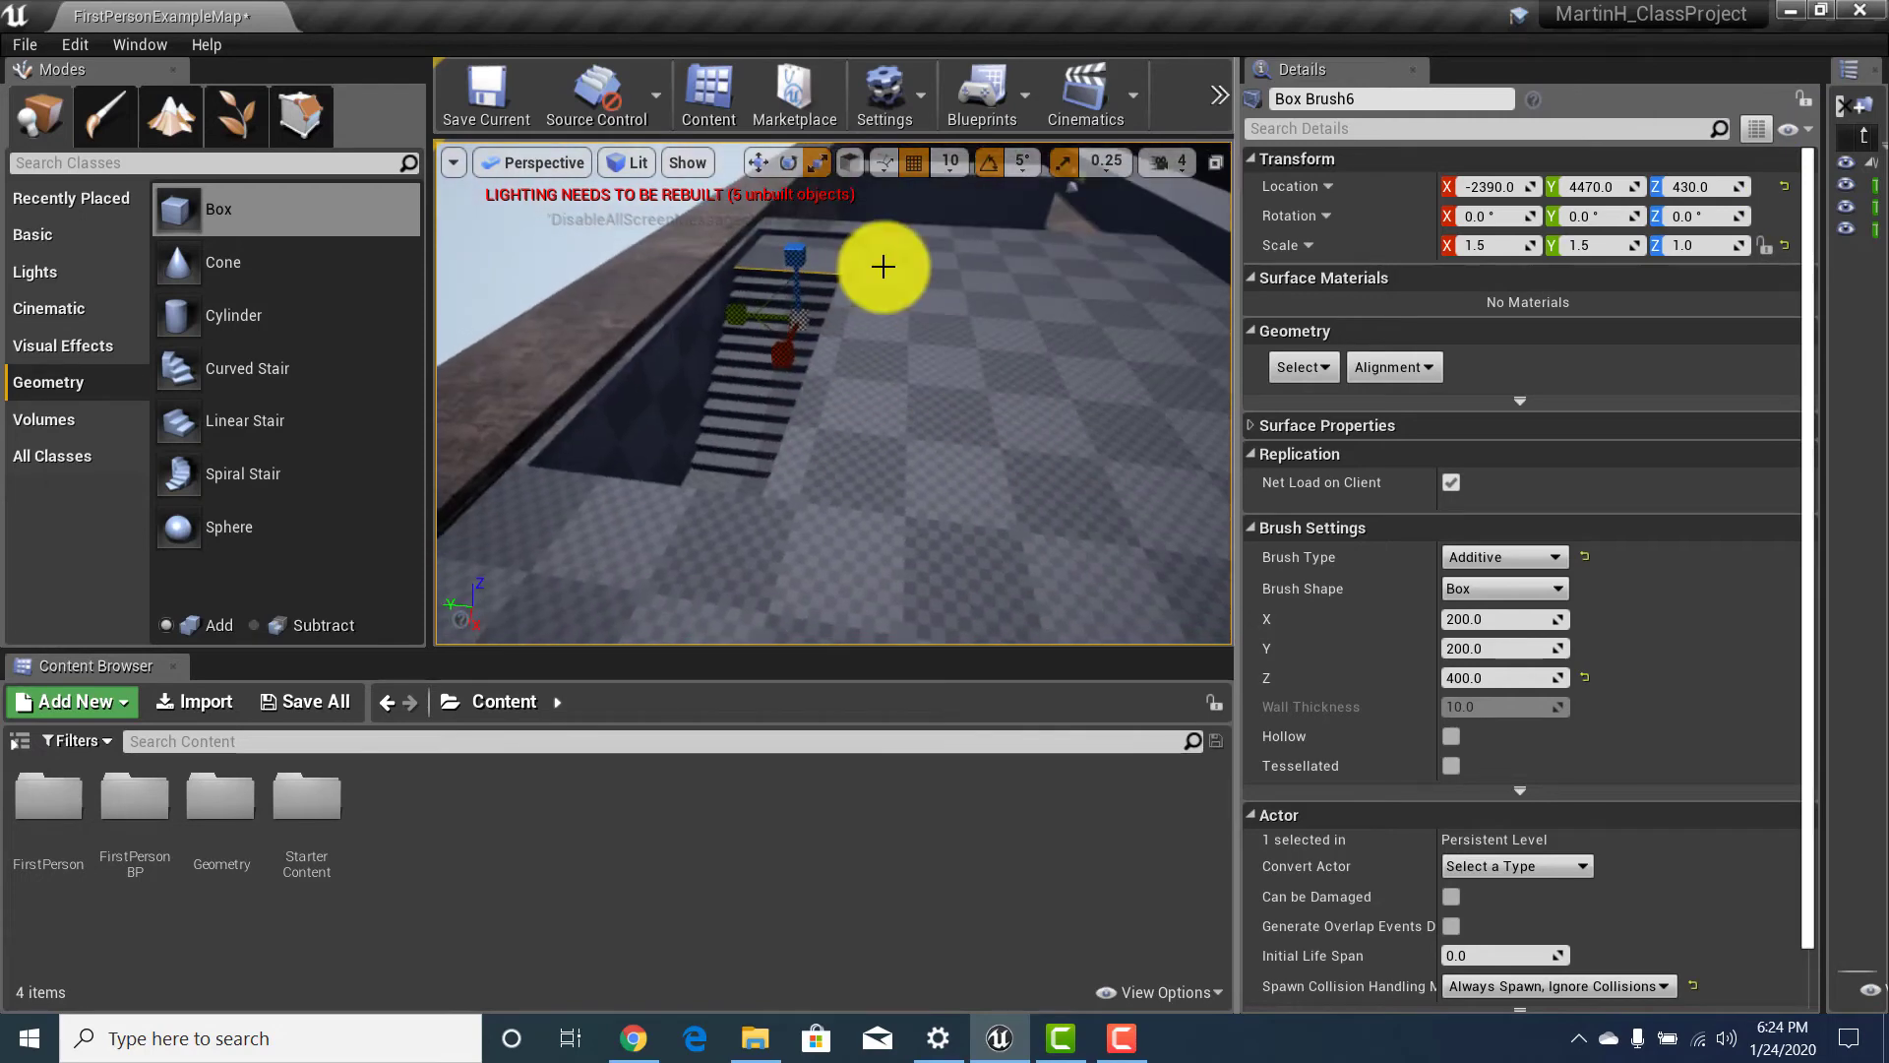
Playtest the level by entering the building, climbing the widened stairs and walking around the second floor, and end the session.
click(1220, 87)
click(1269, 206)
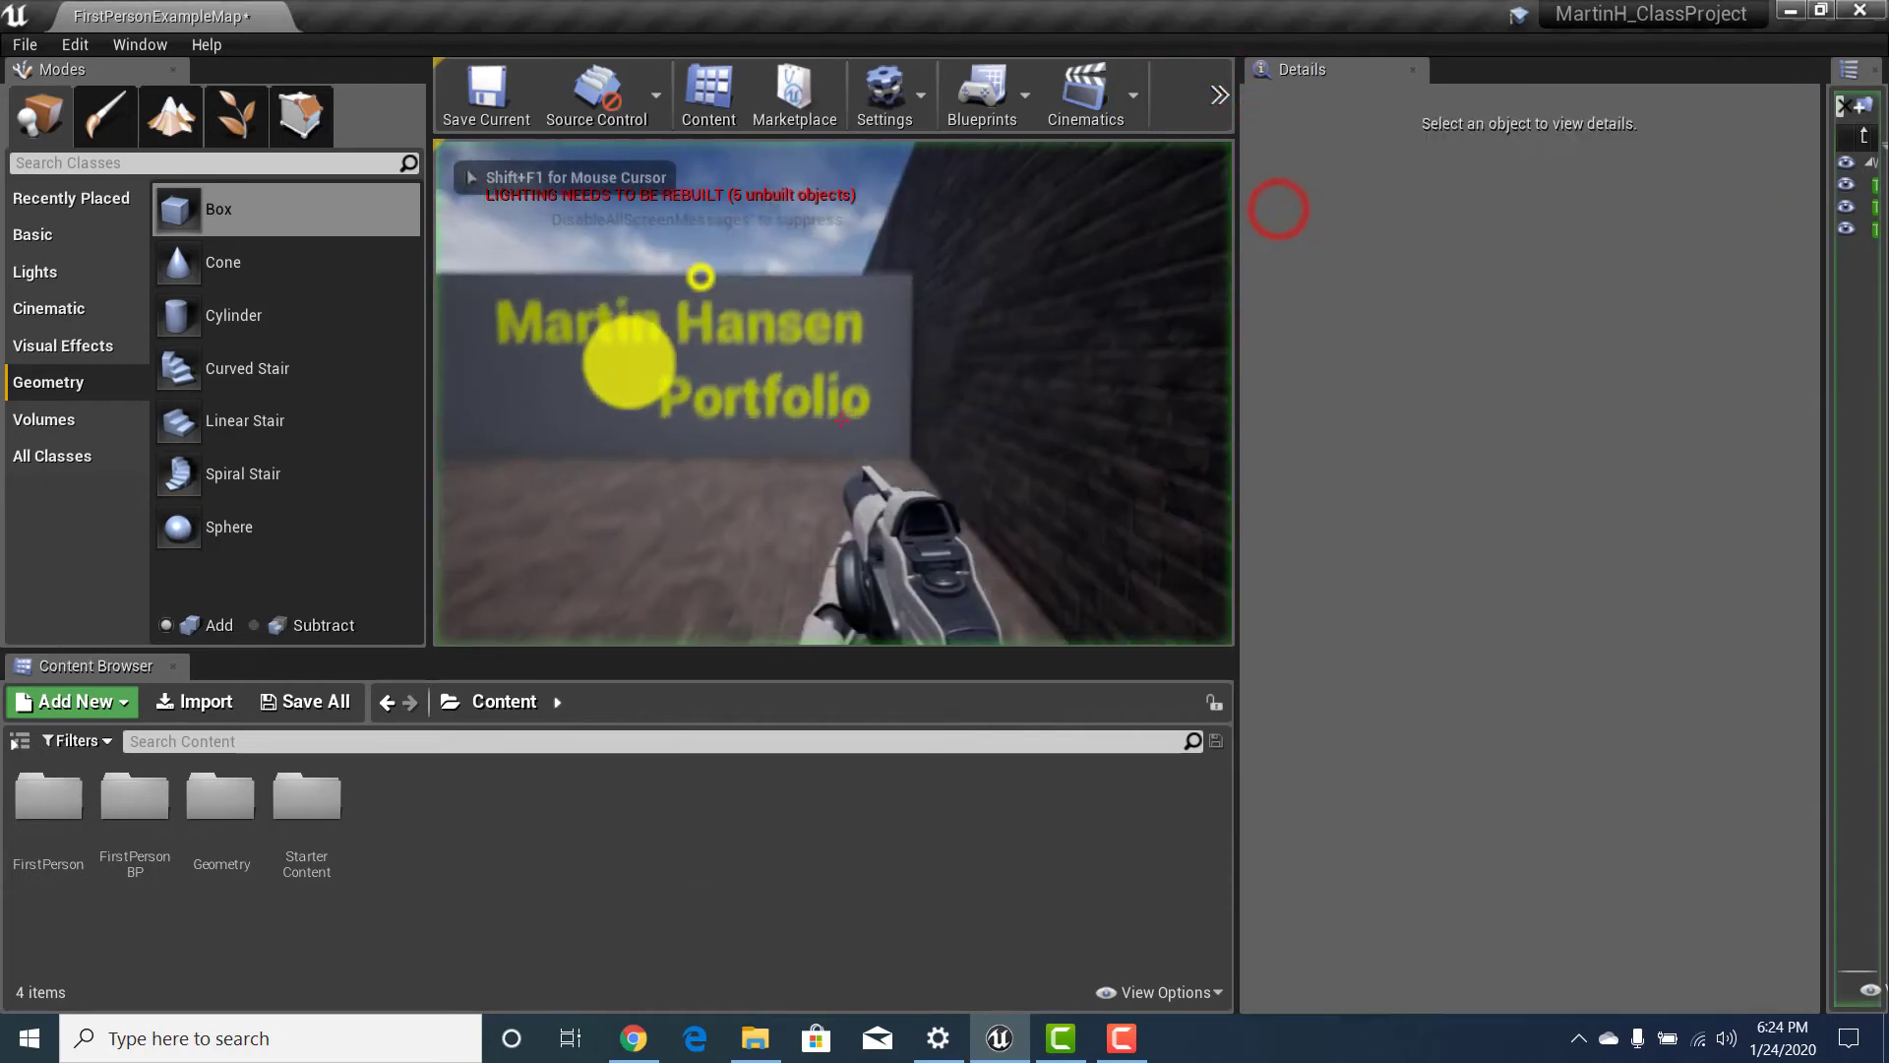
key(w)
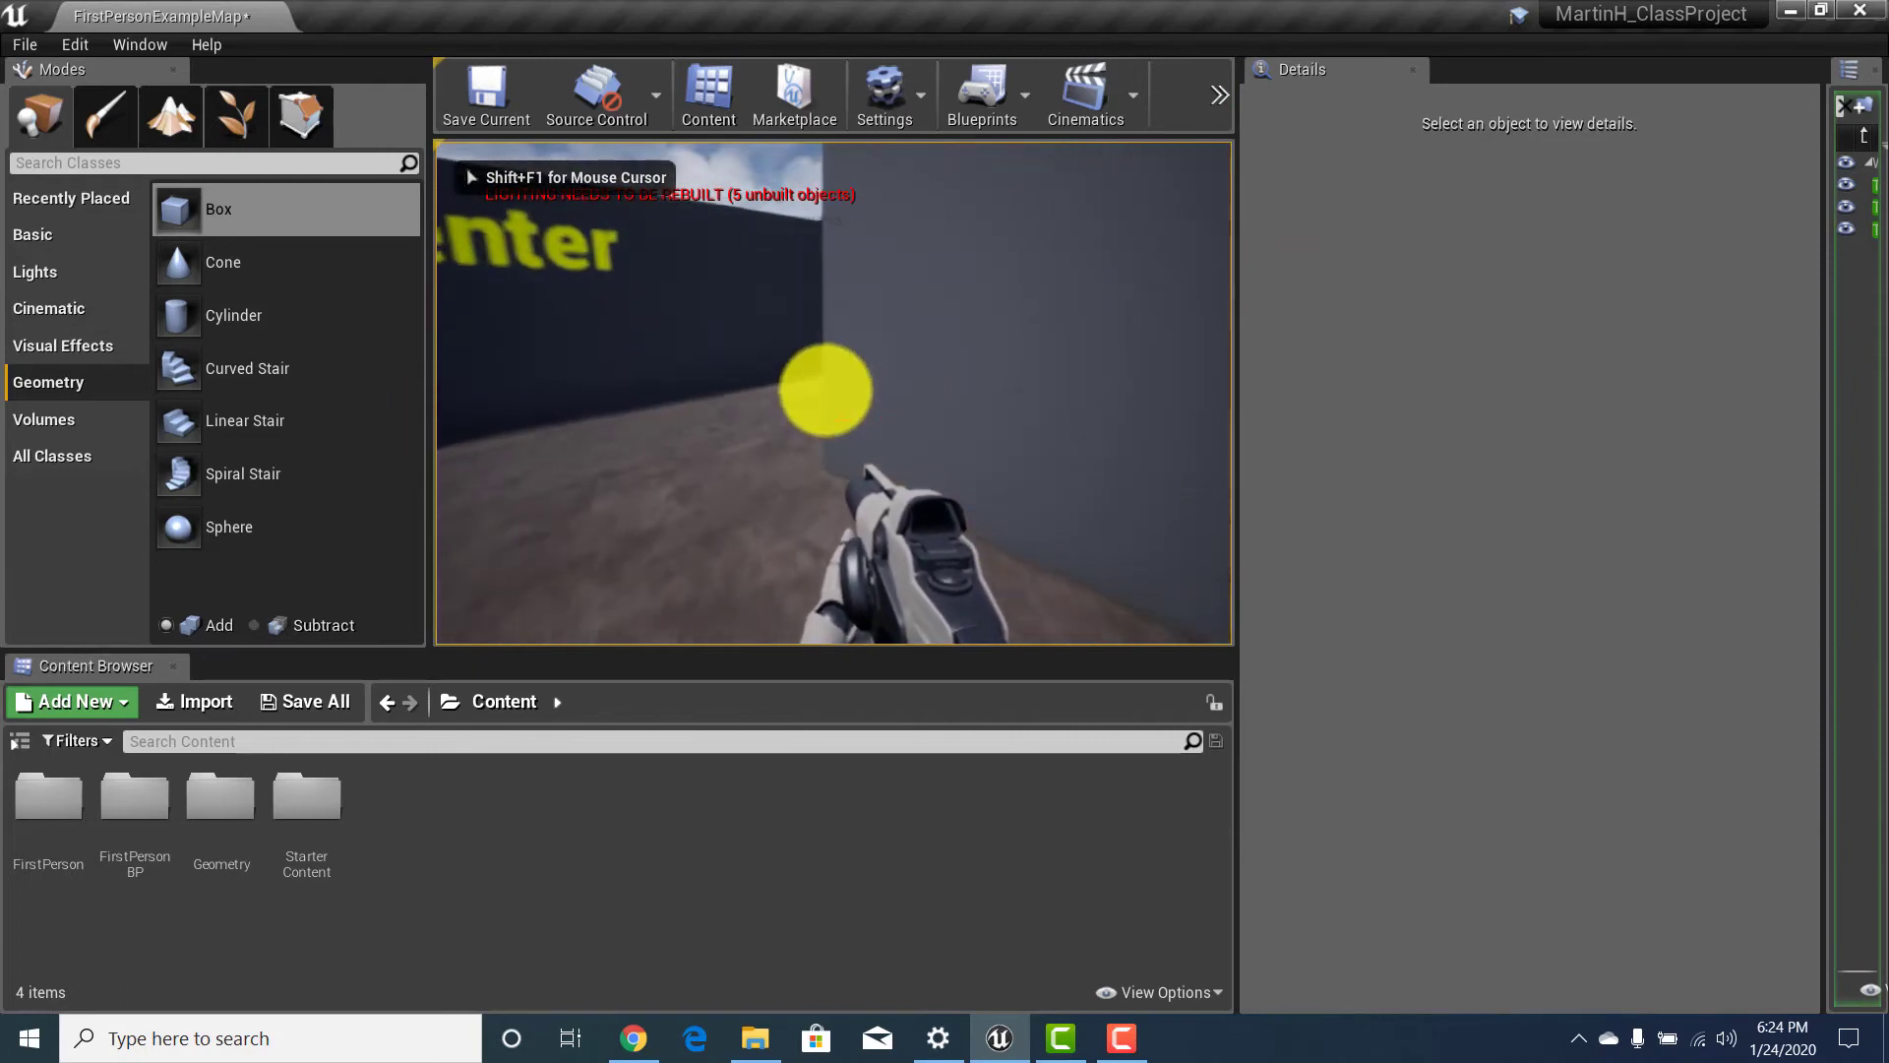
key(w)
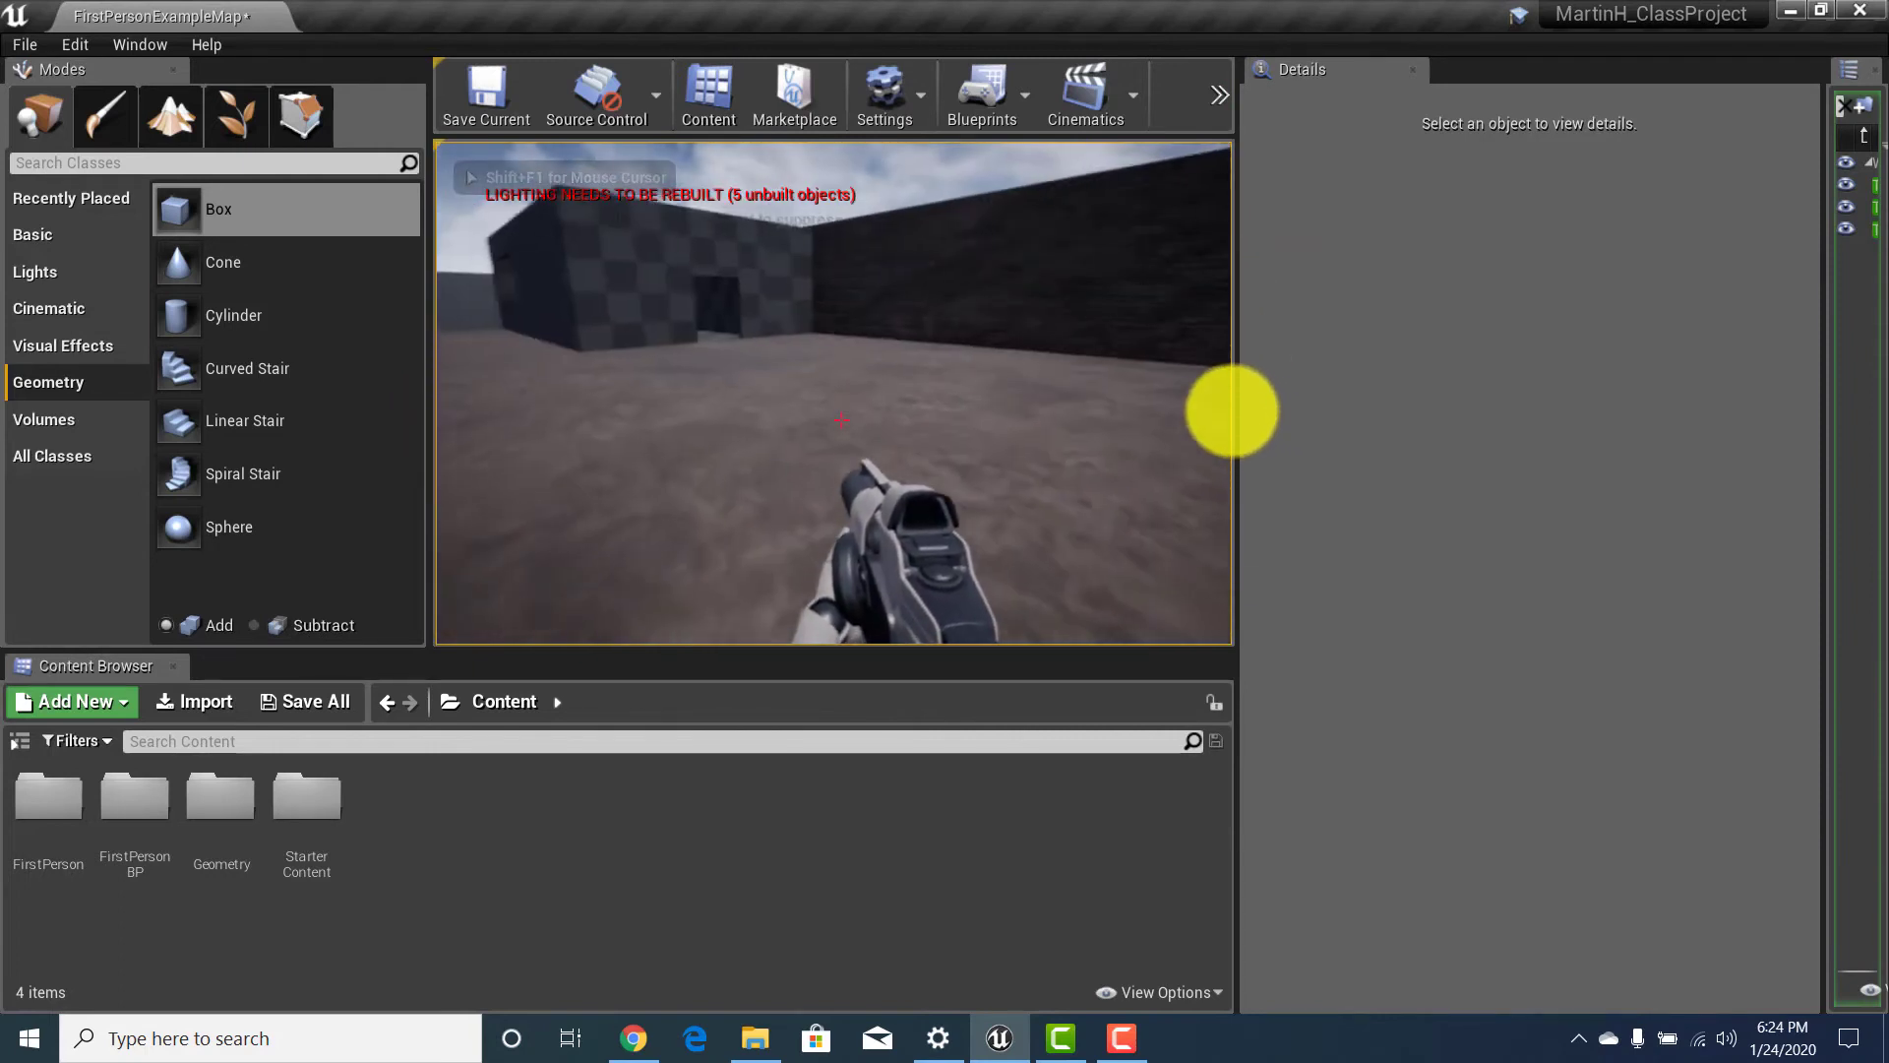
key(w)
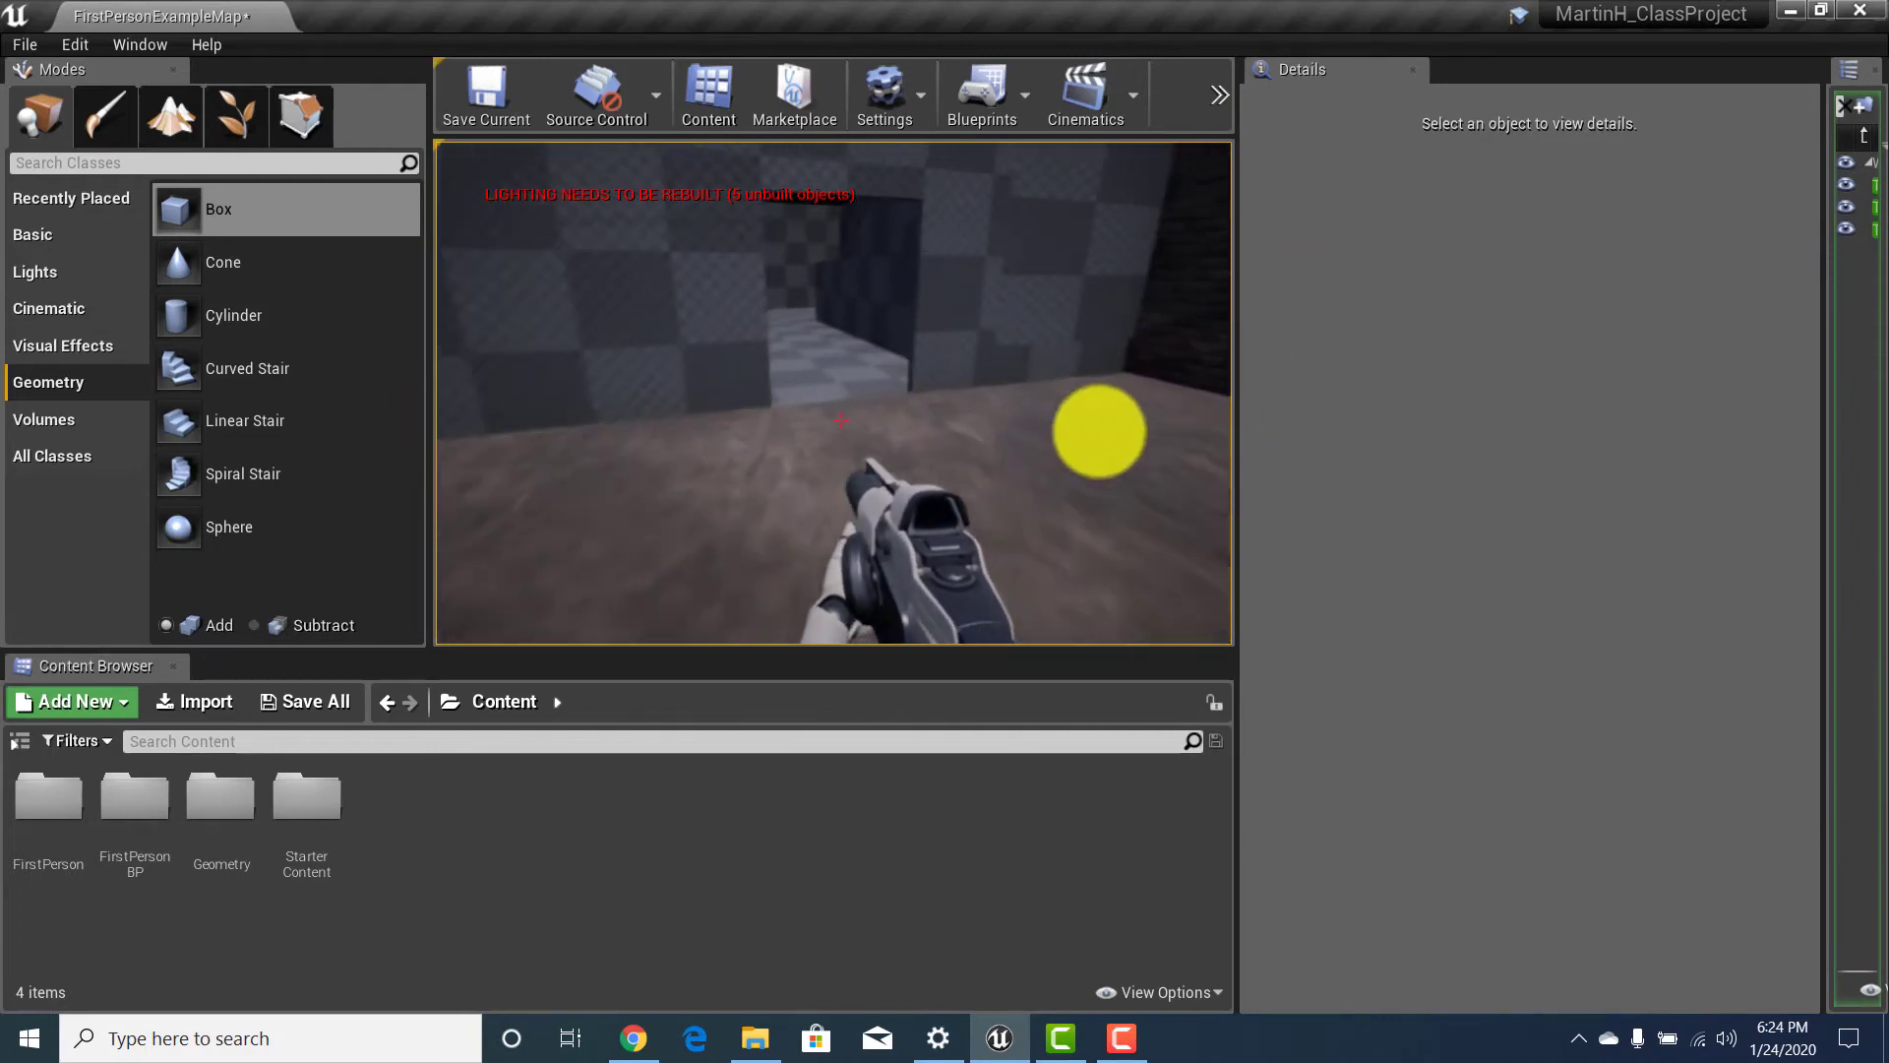
key(w)
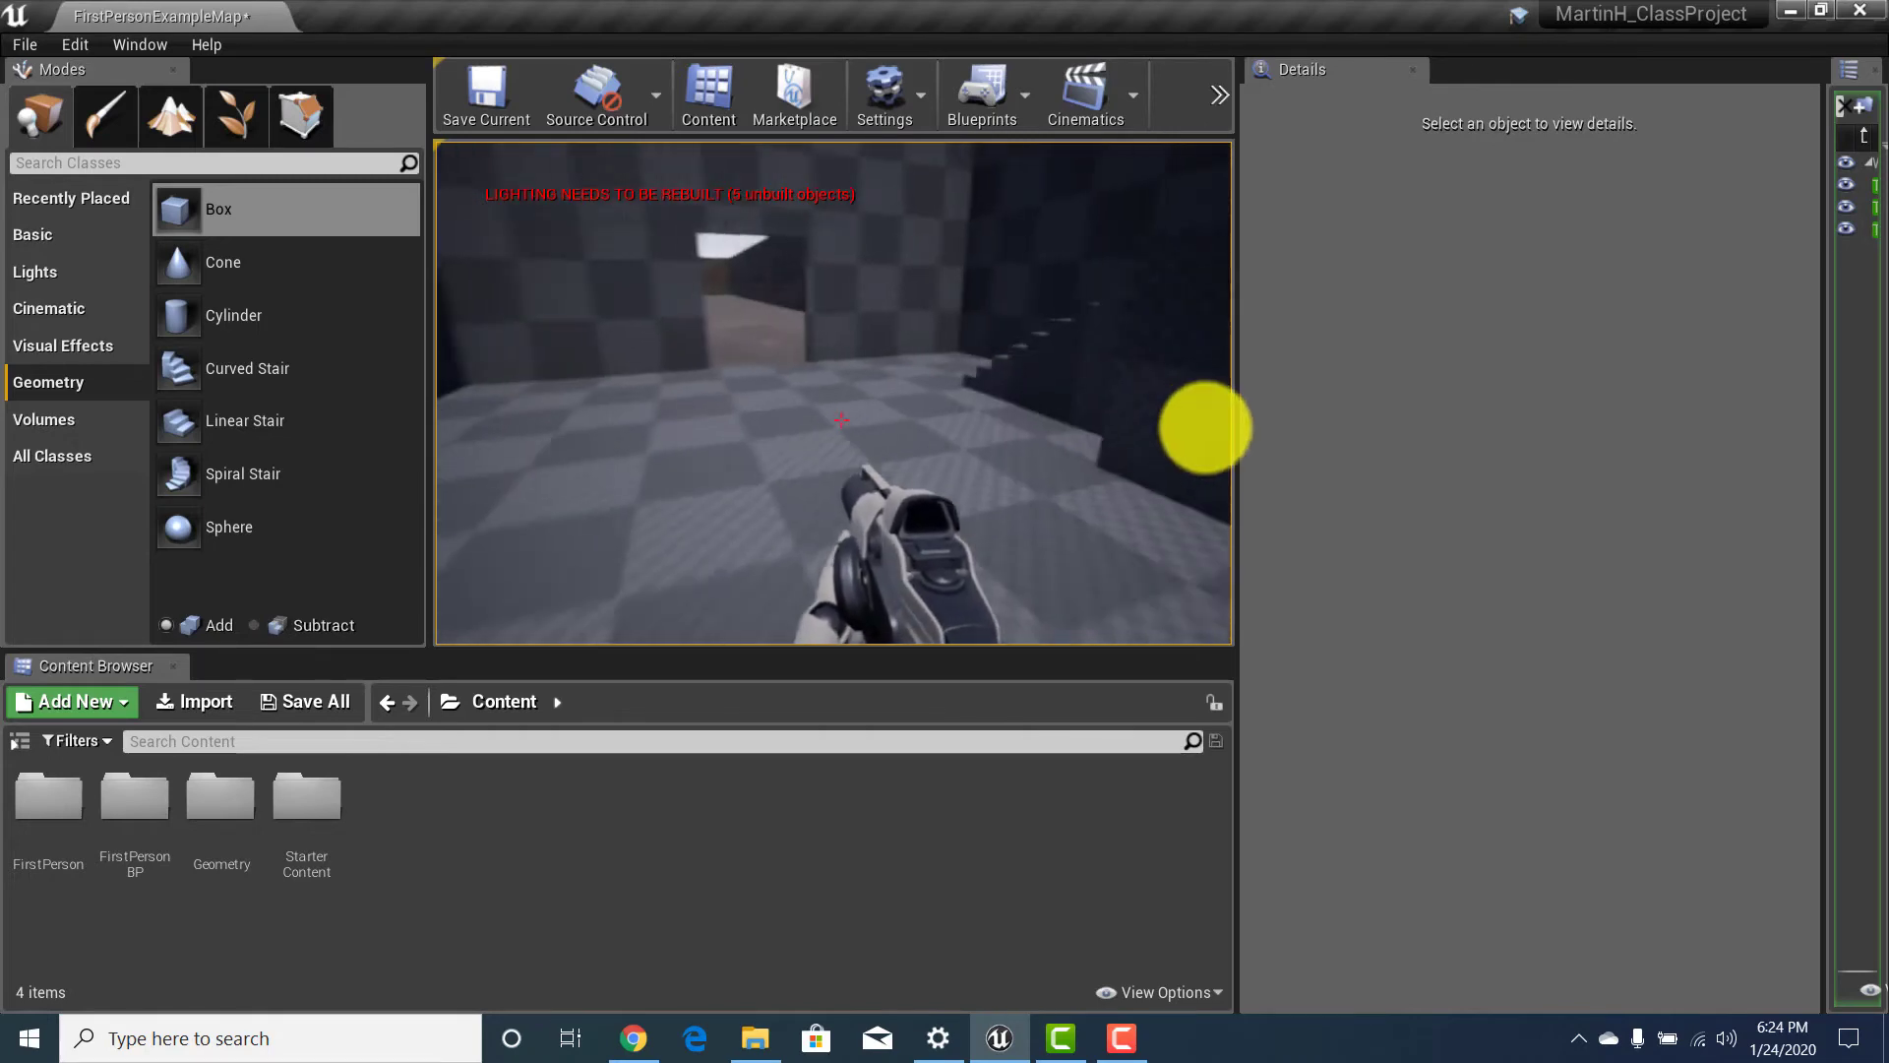
key(w)
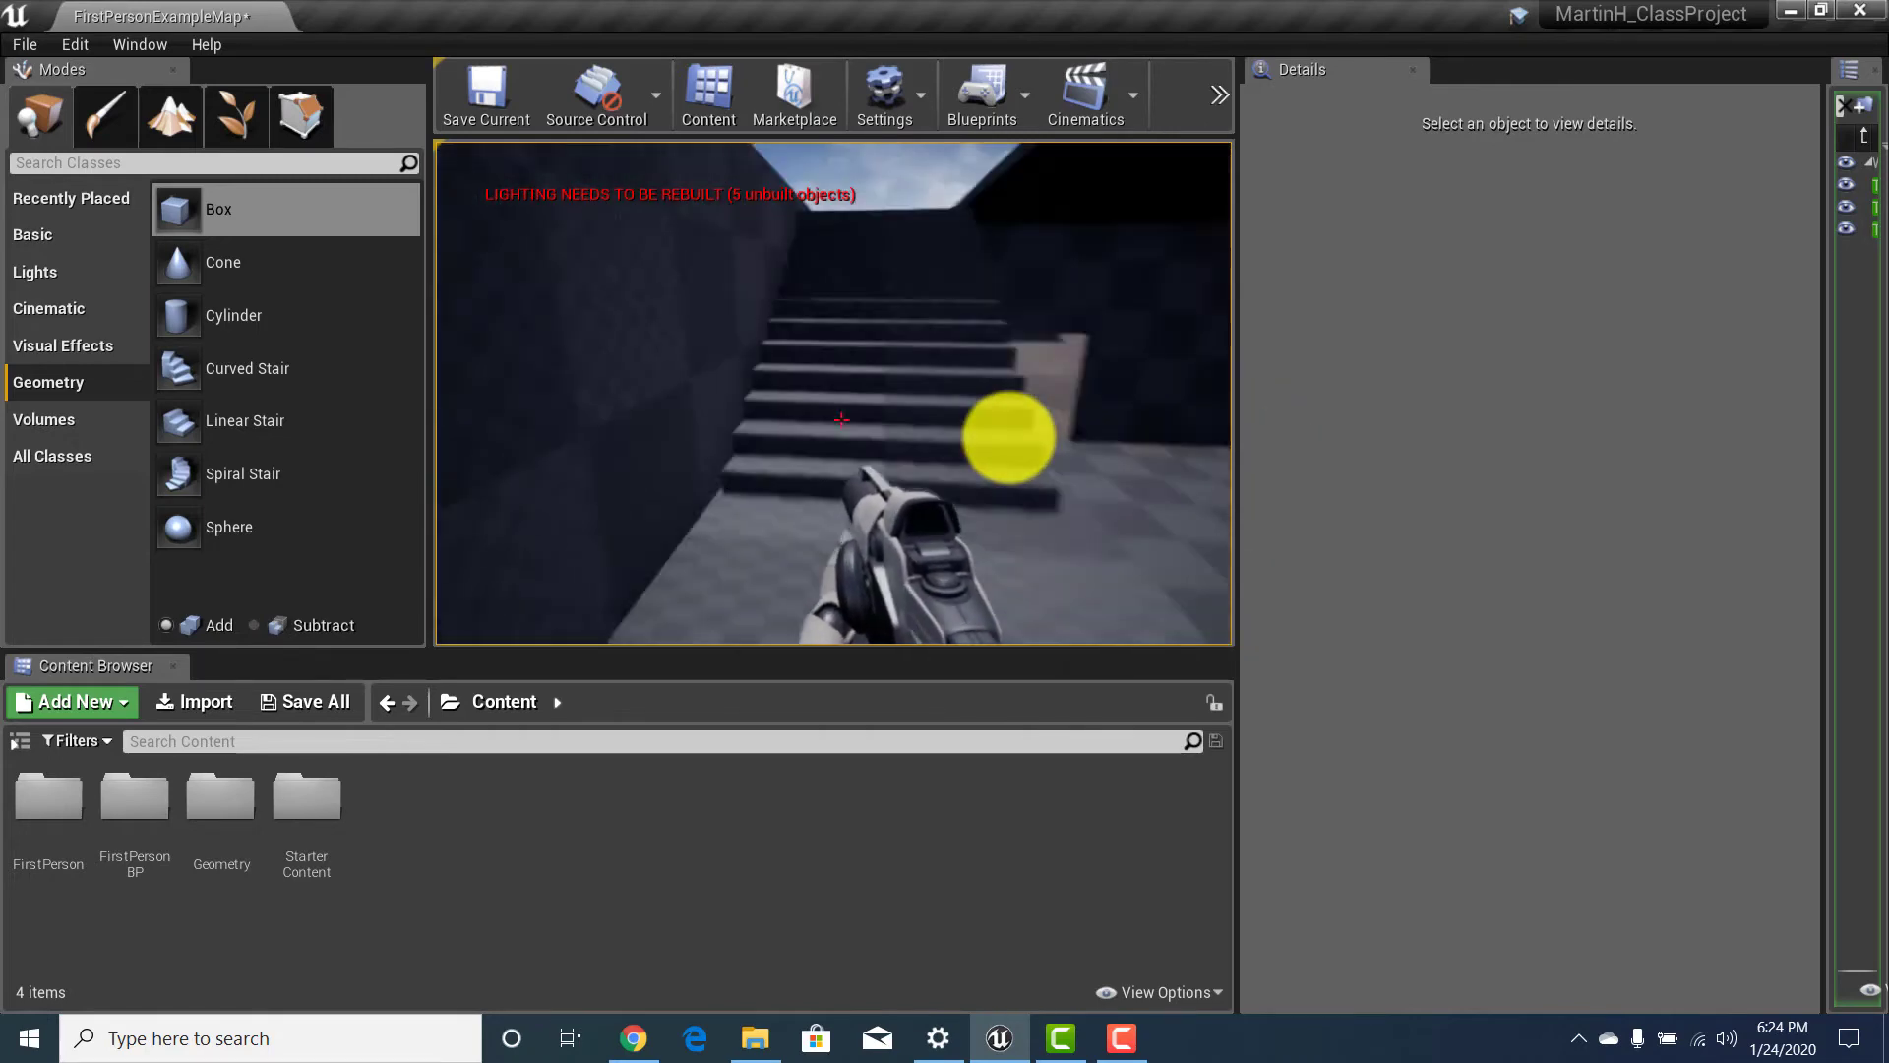
key(w)
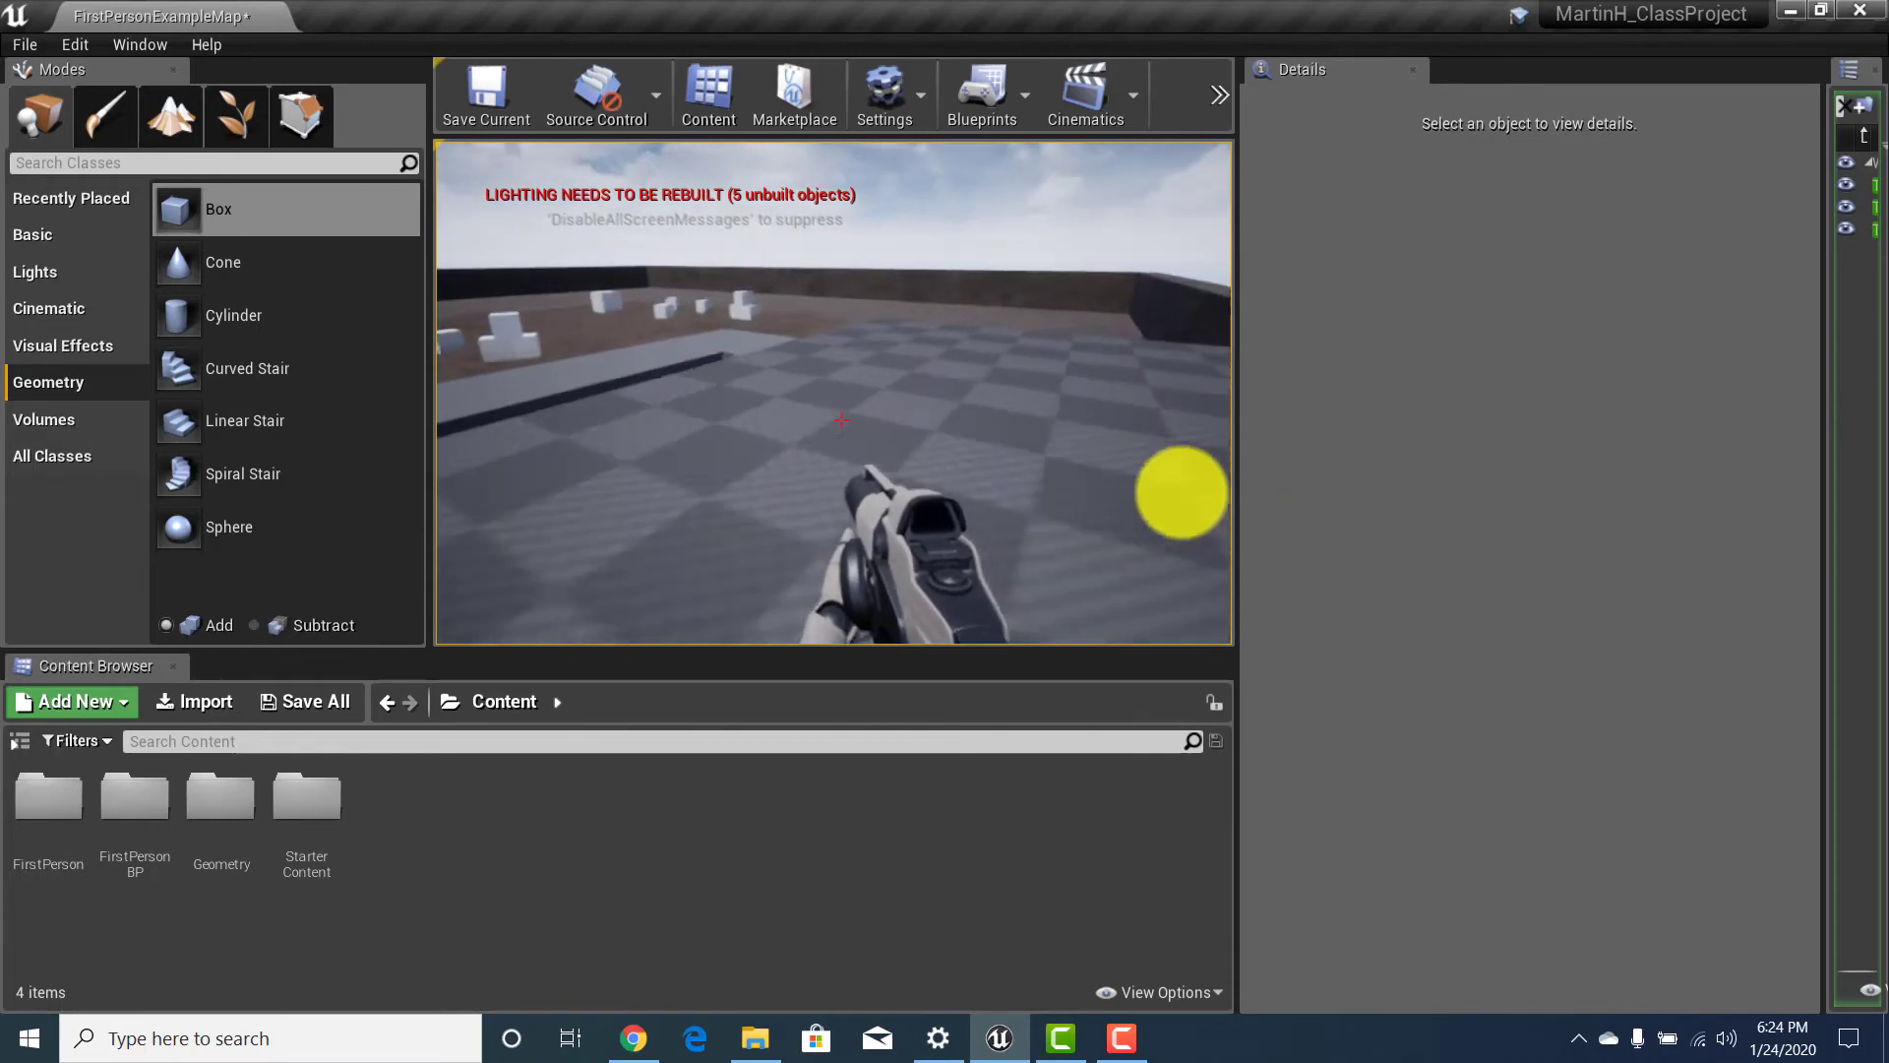
key(w)
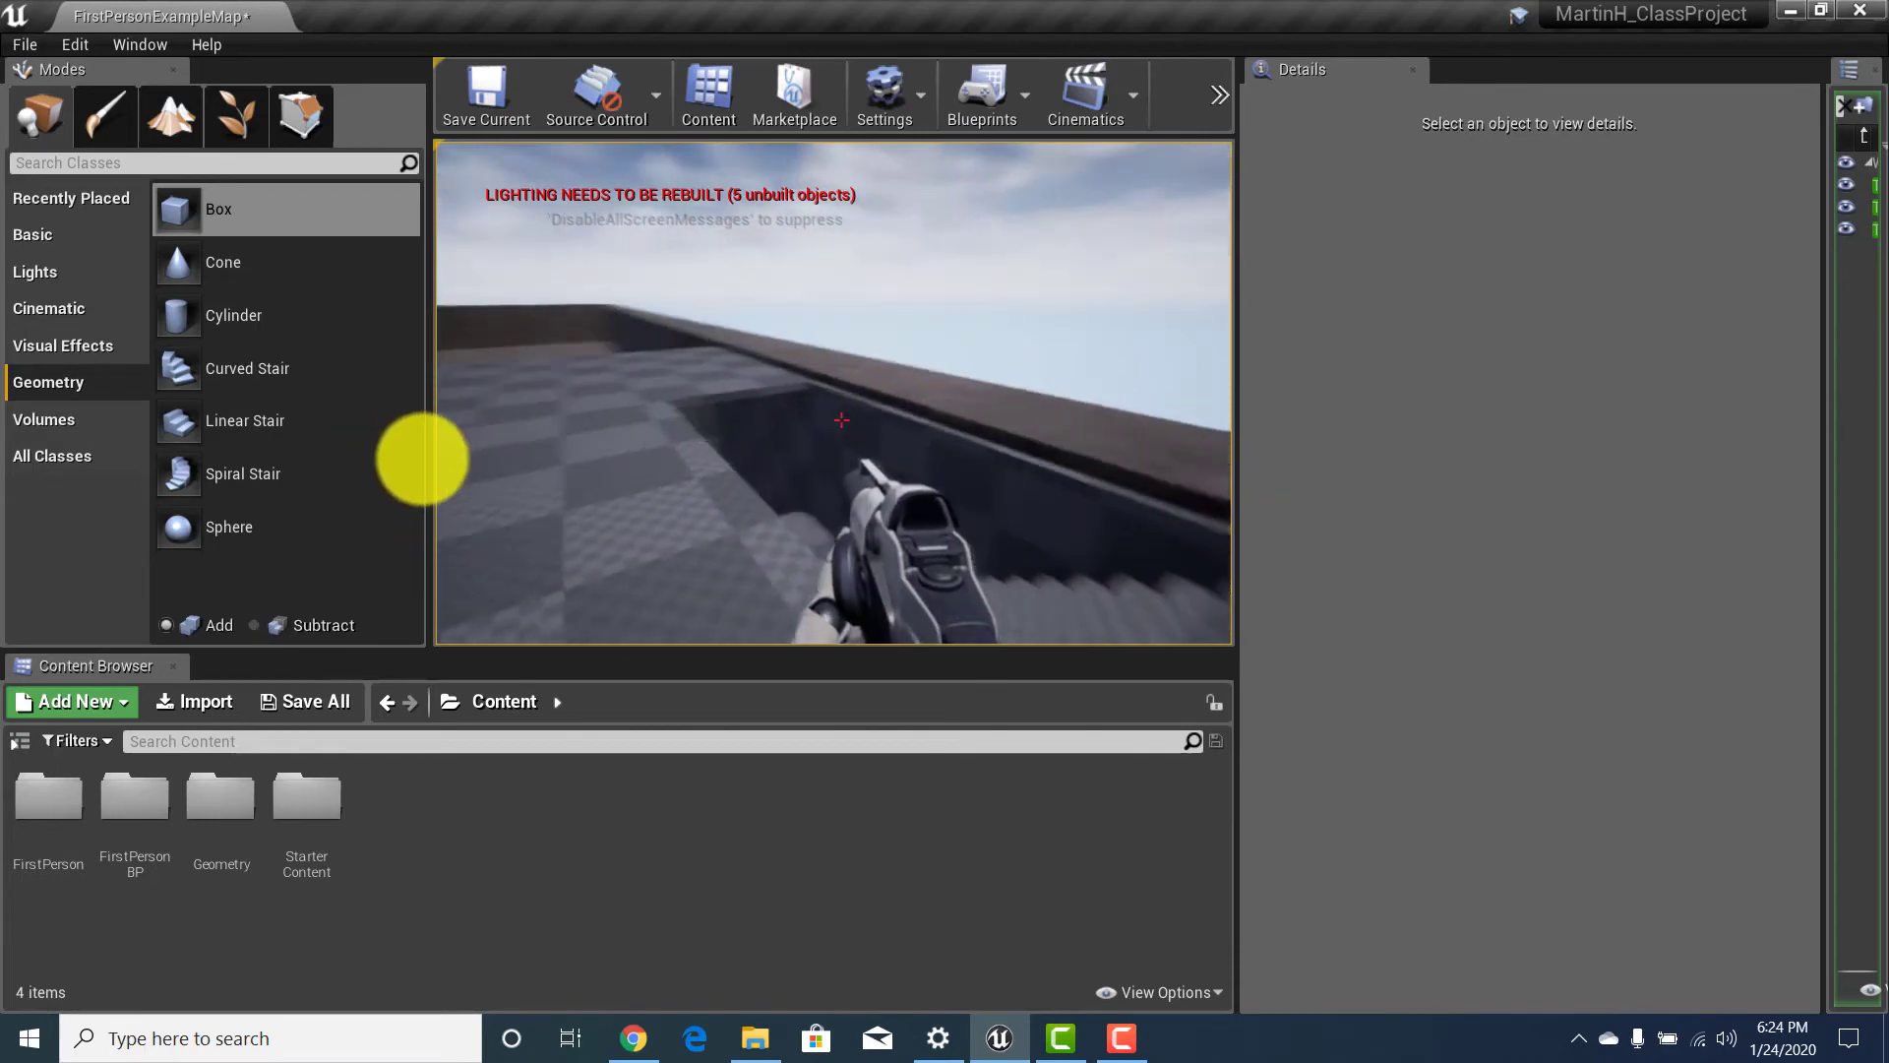
key(w)
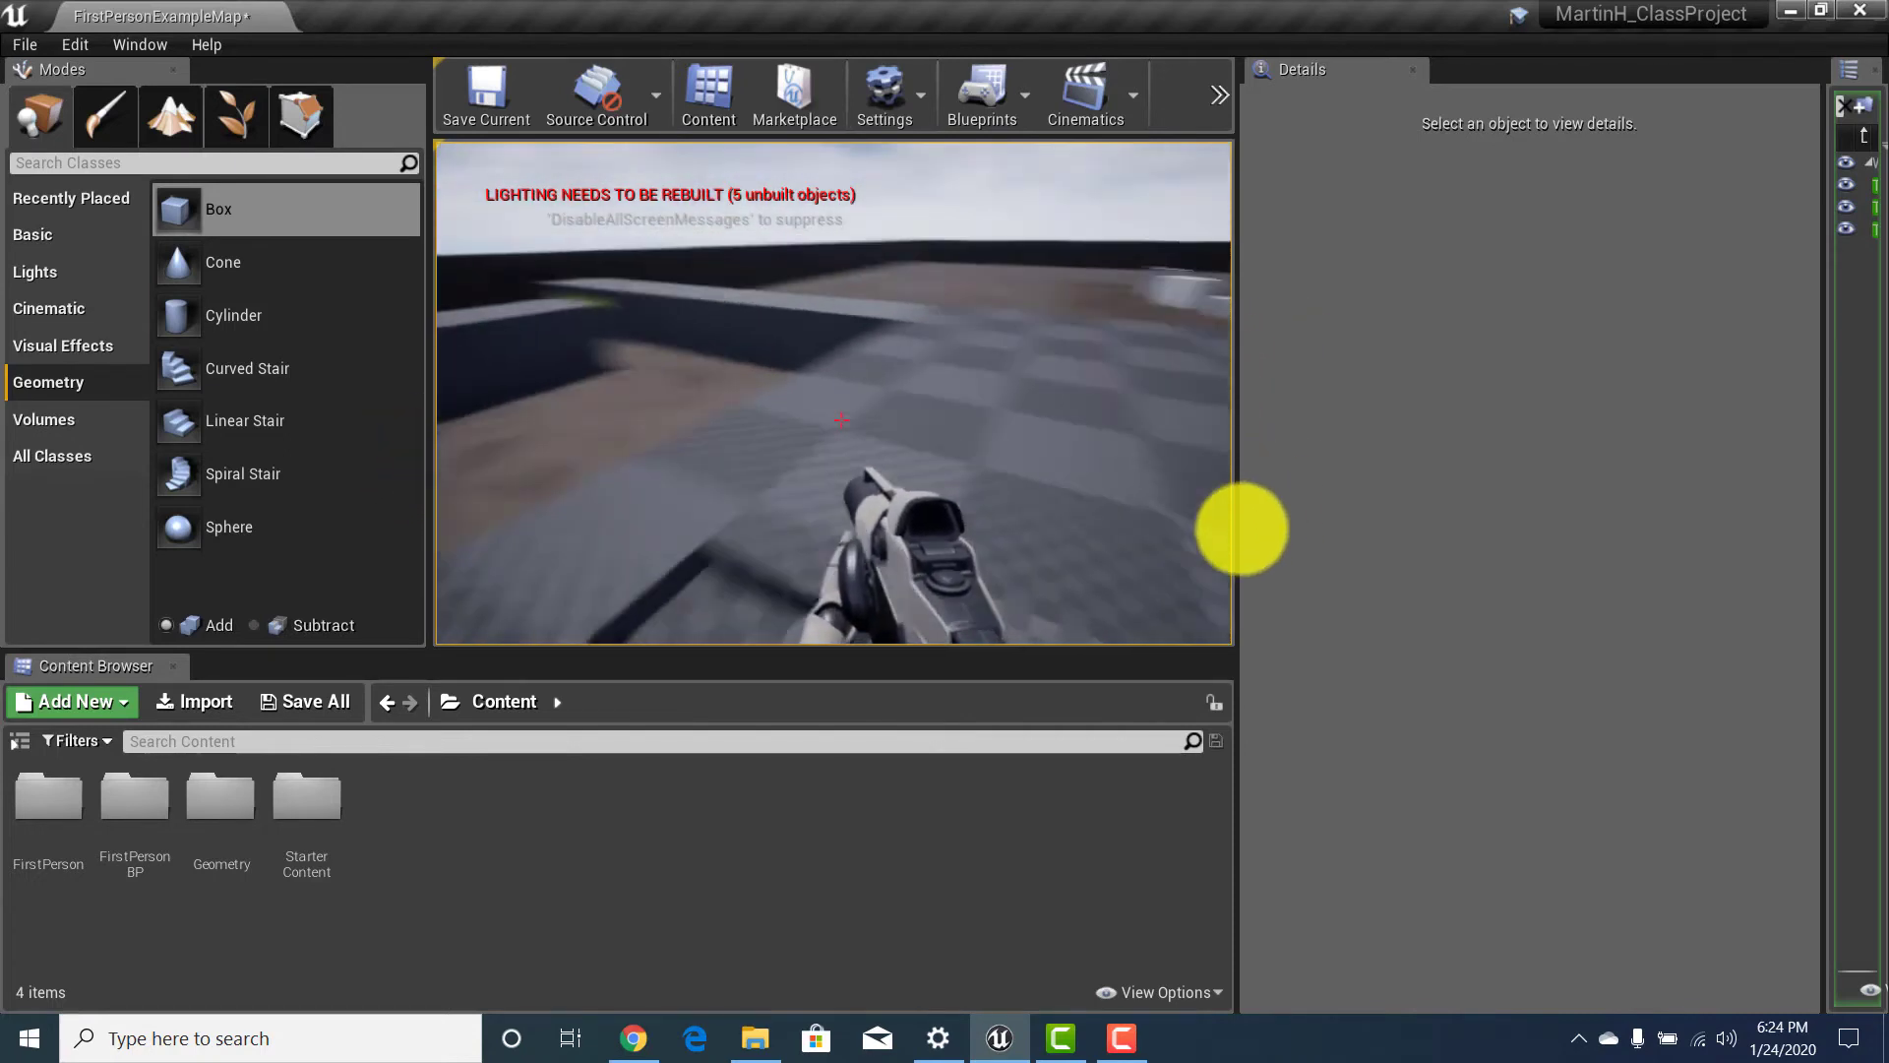
key(w)
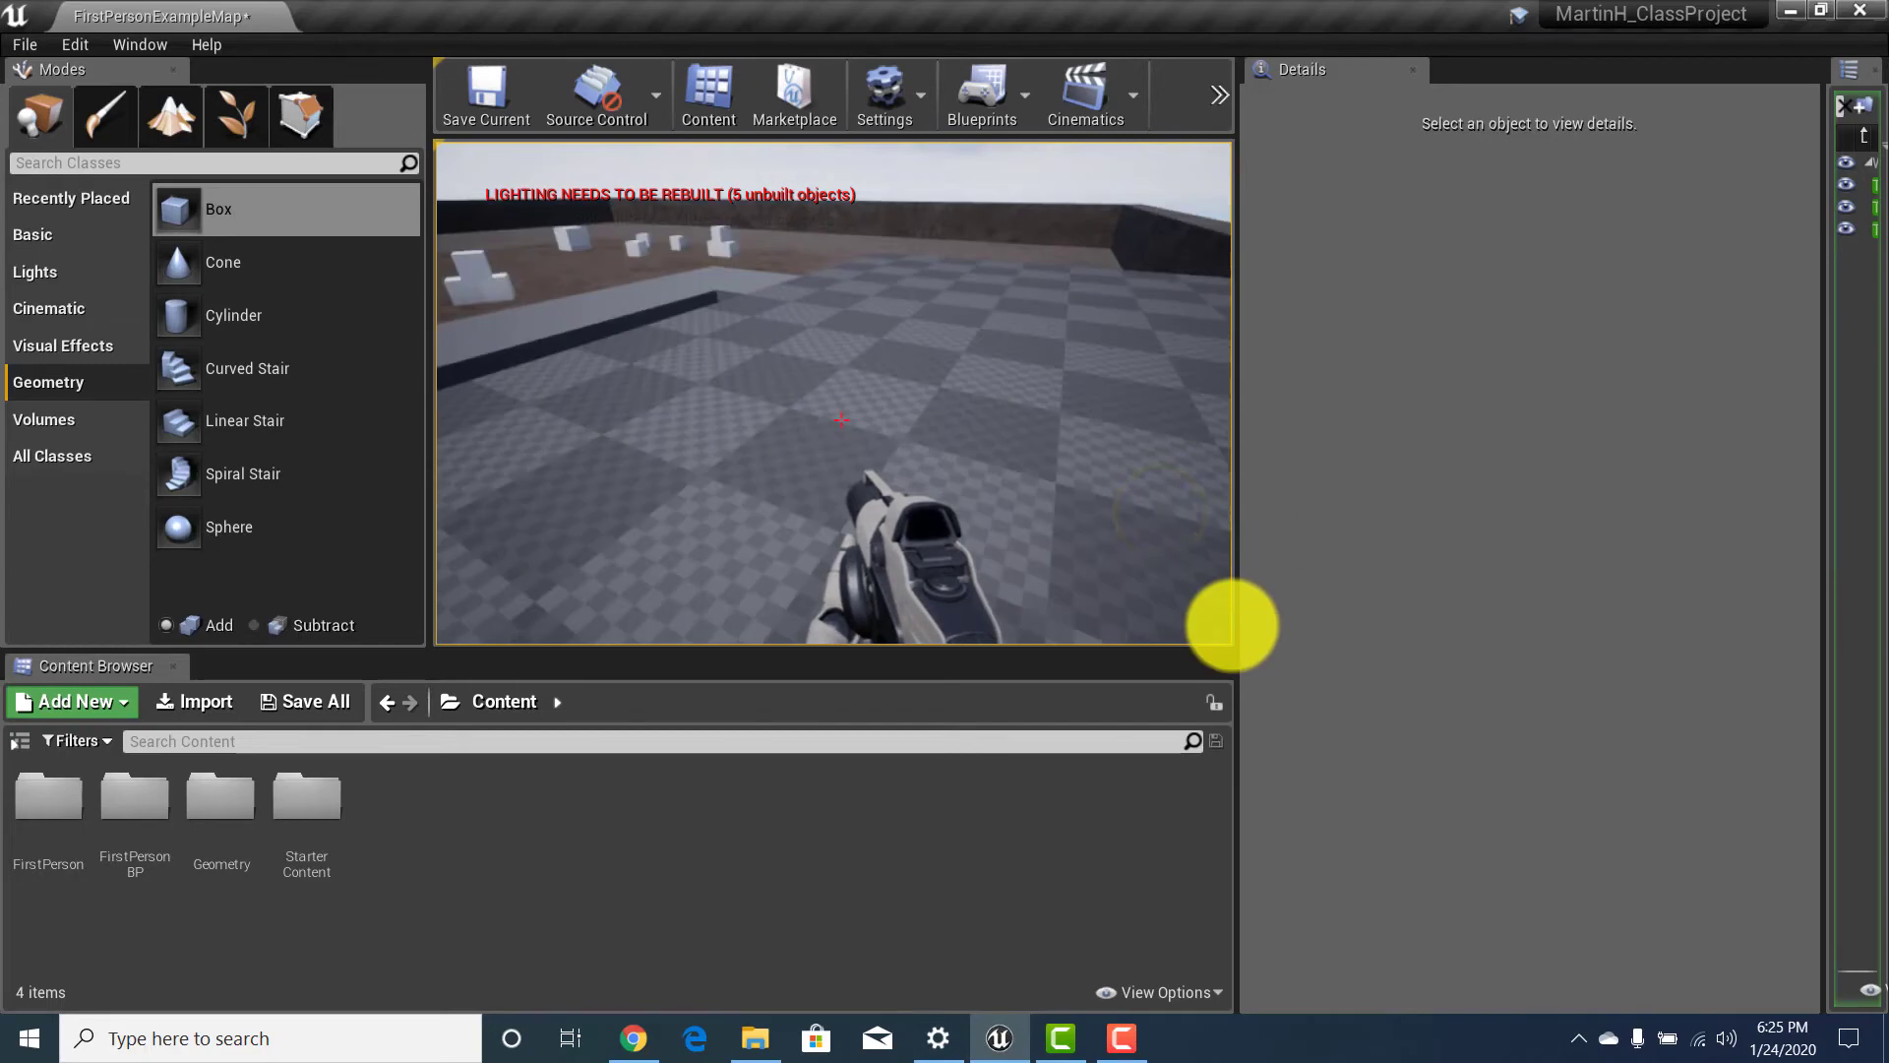
key(Escape)
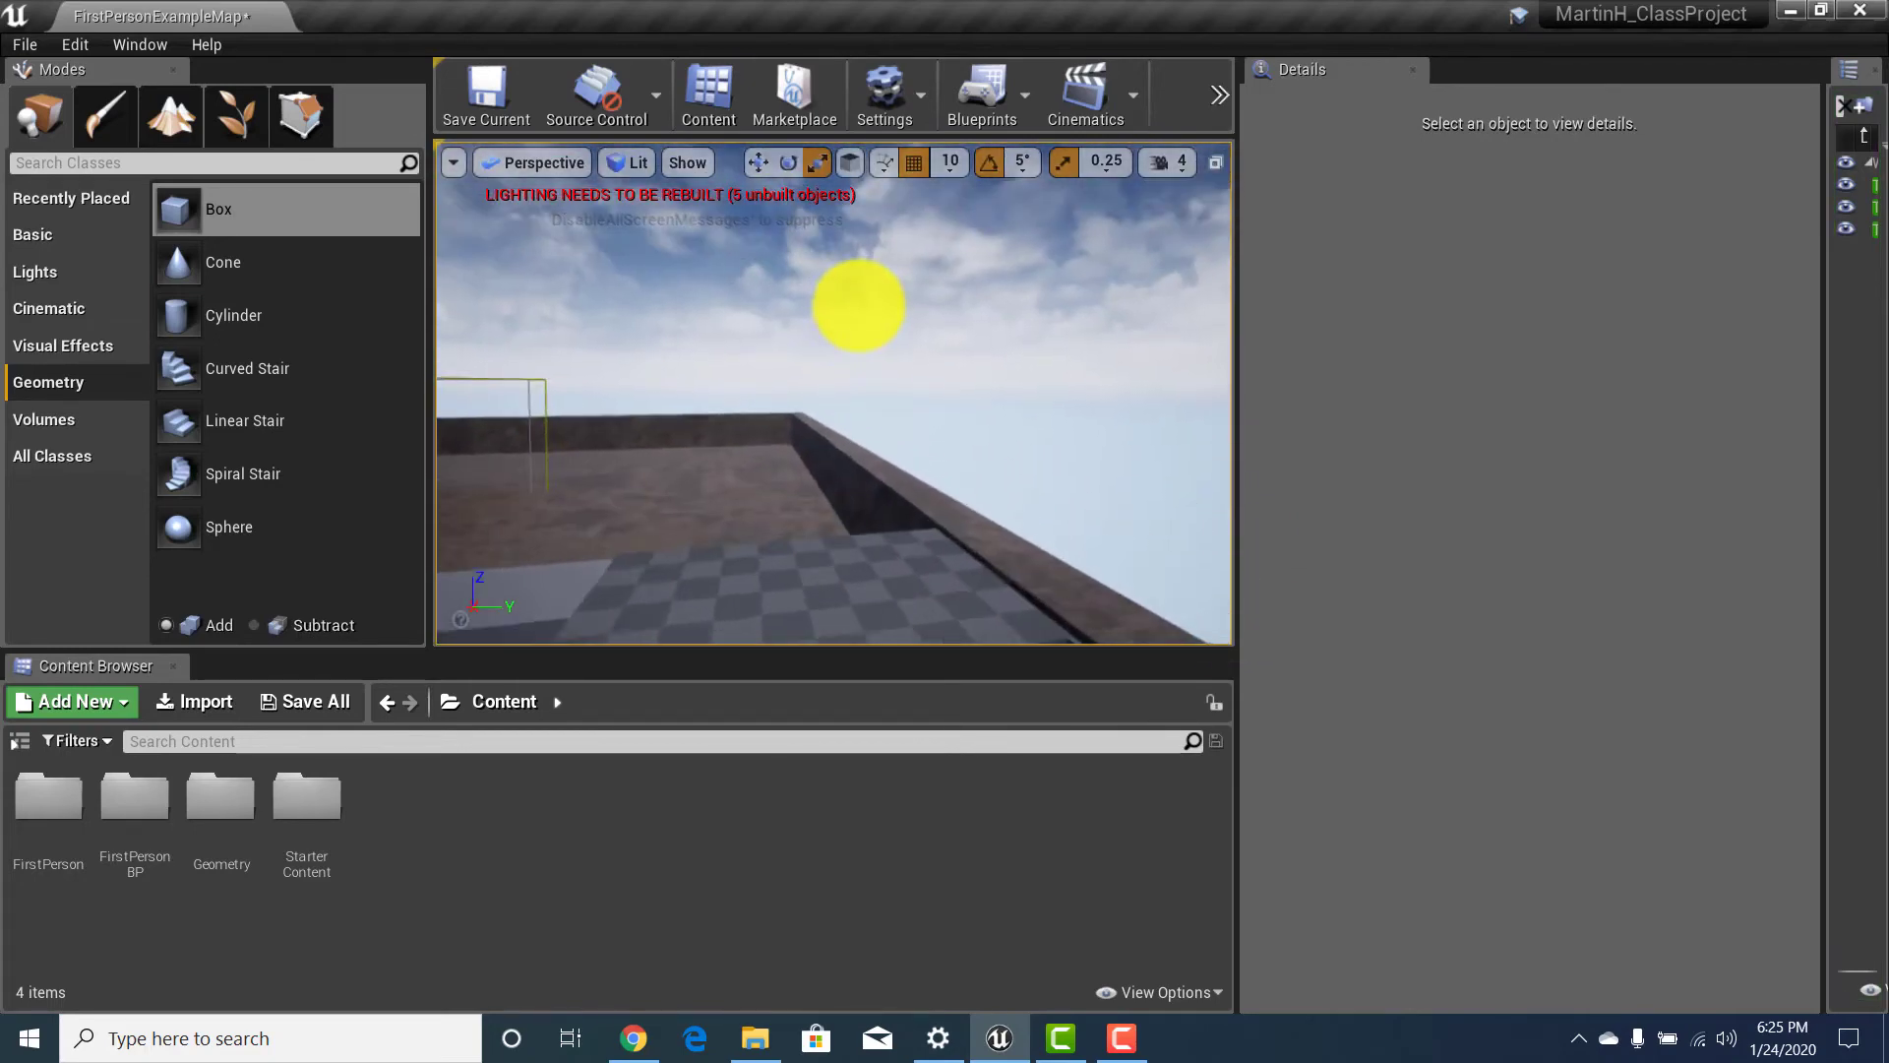
Place a Blocking Volume on the outer wall beside the second floor at X -1550, Y 4720, Z 770.
right_drag(1131, 577, 553, 458)
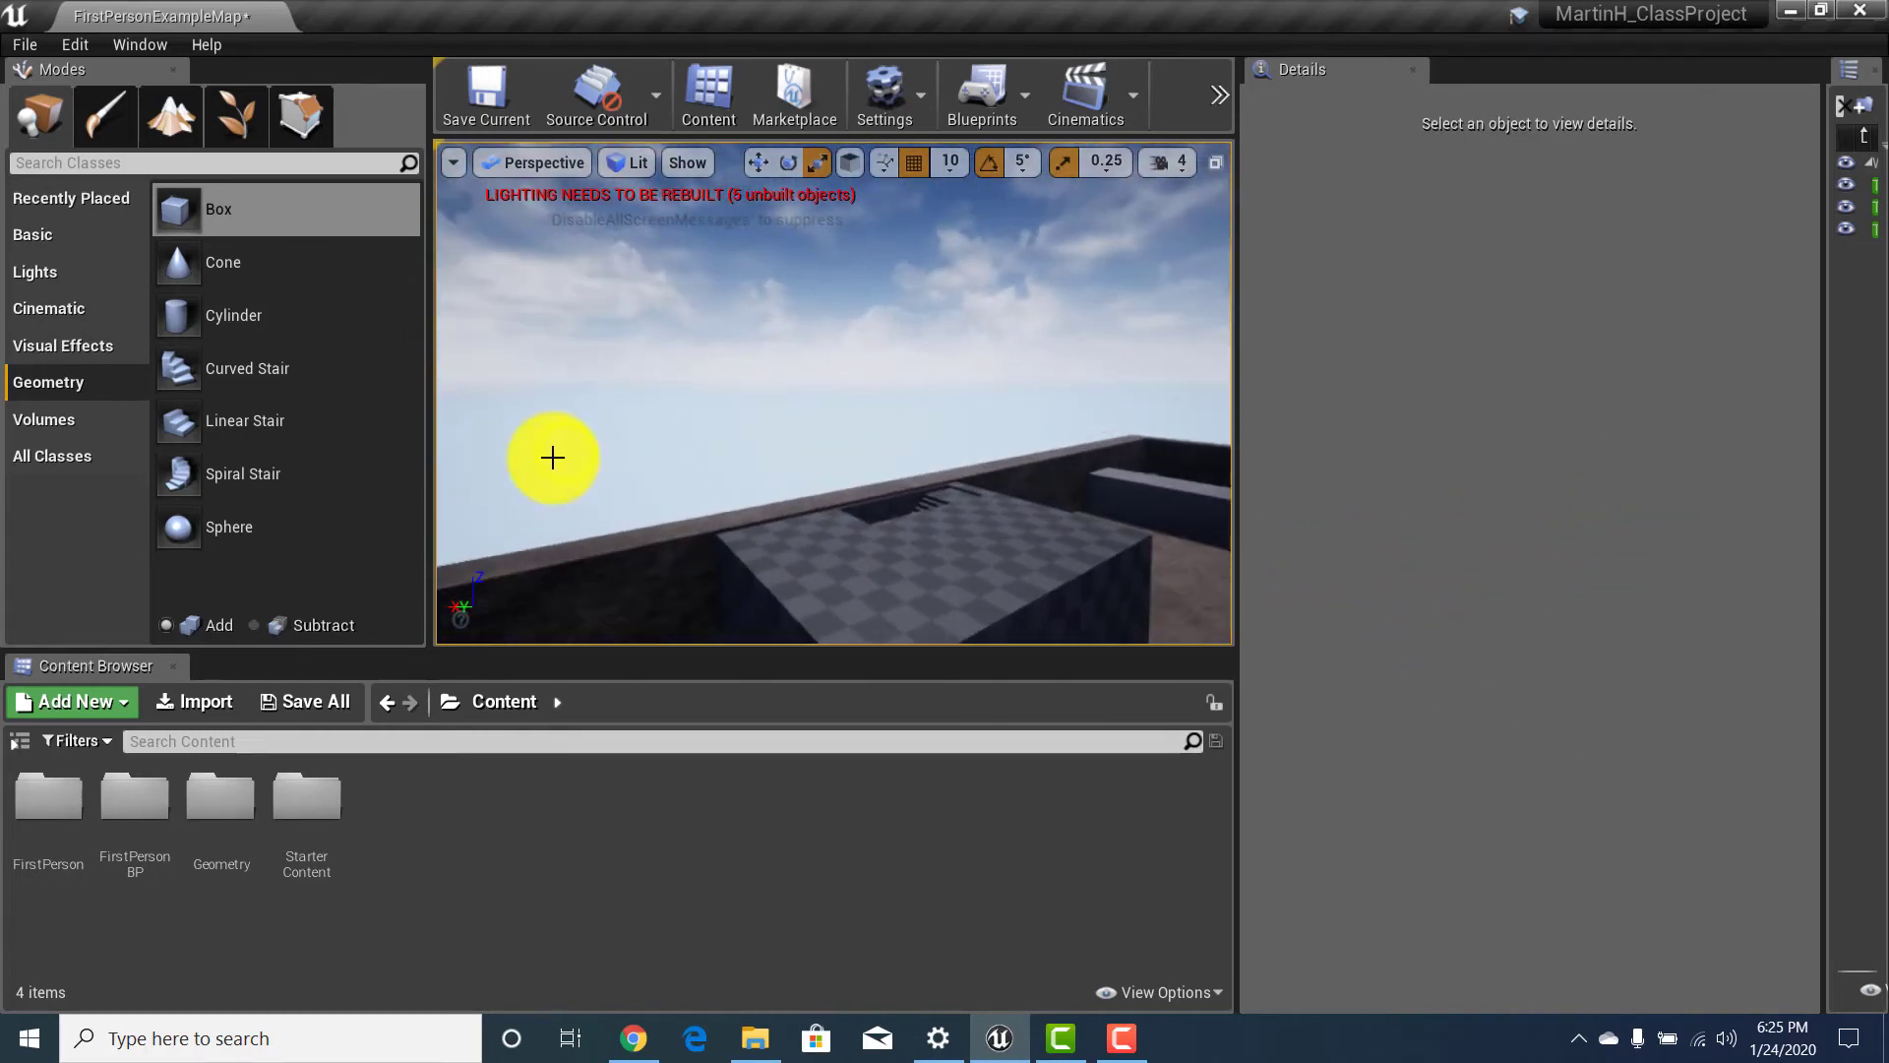
right_drag(648, 411, 428, 455)
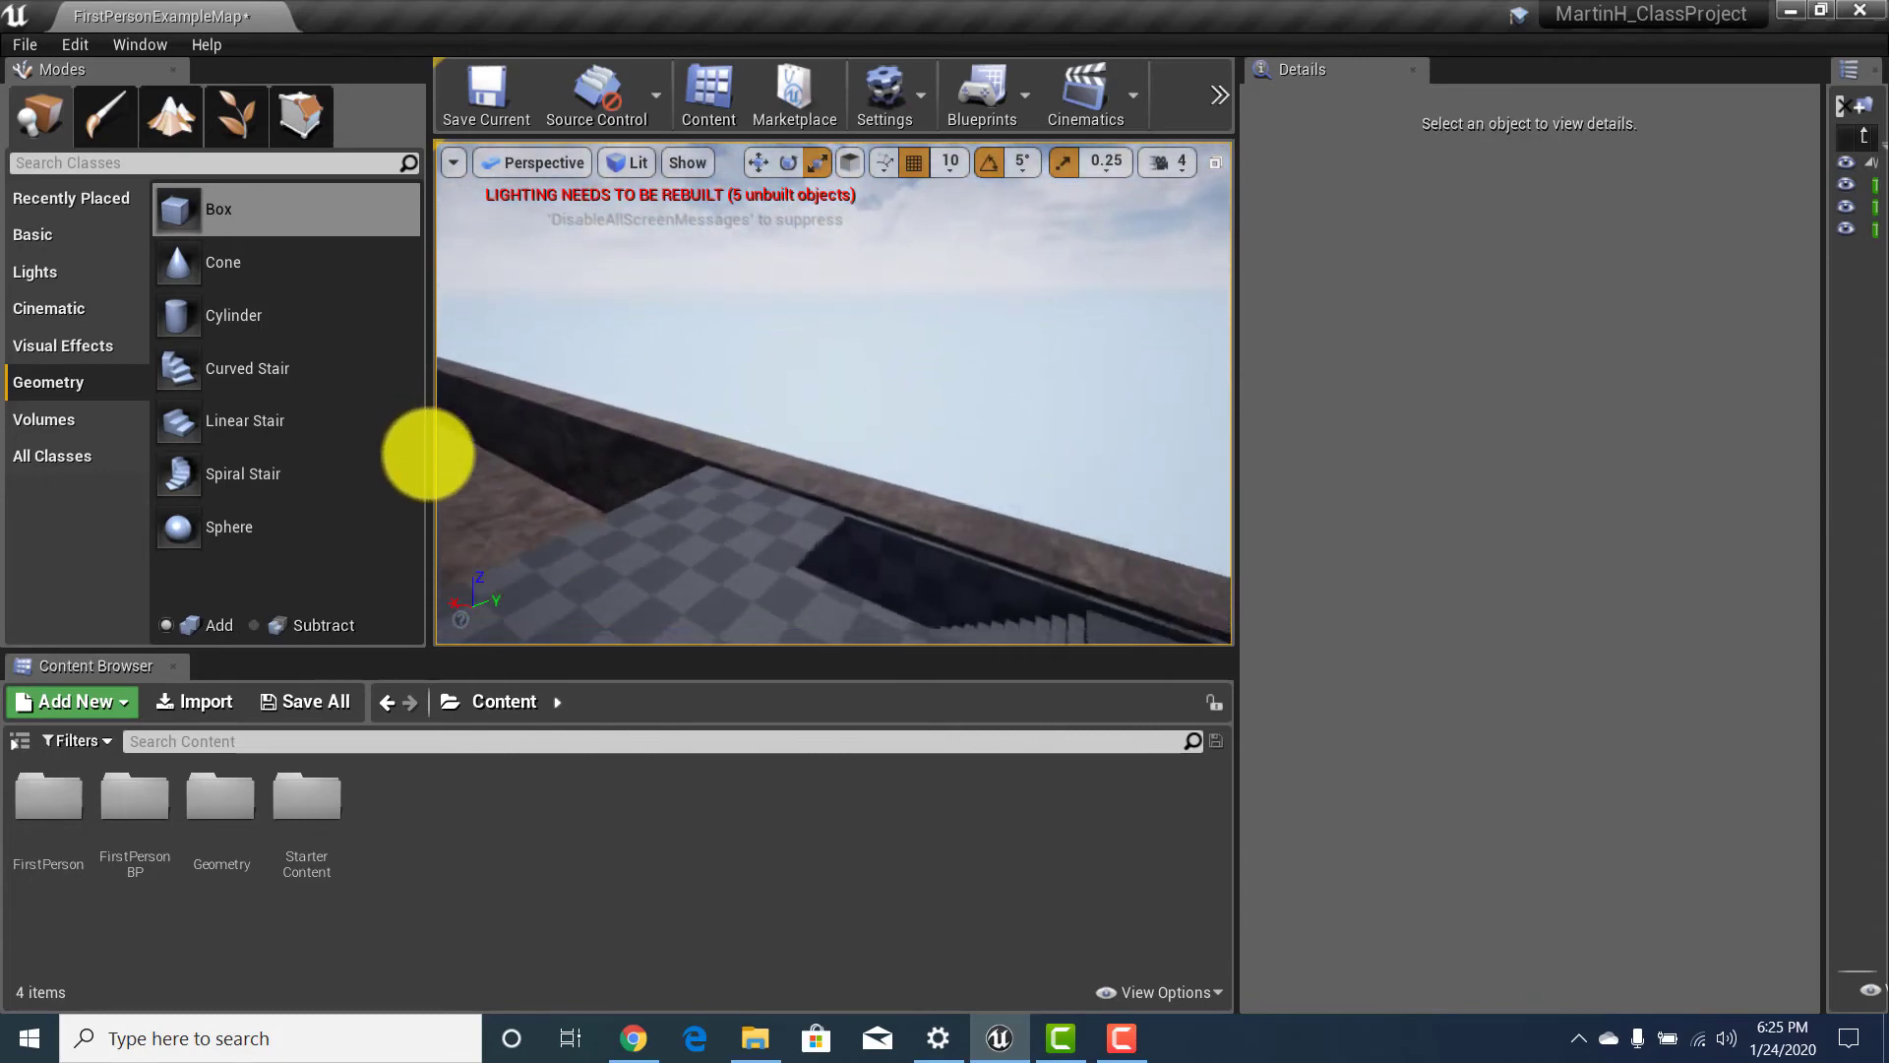
mouse_move(826, 405)
right_down()
mouse_move(864, 380)
mouse_move(802, 393)
right_up()
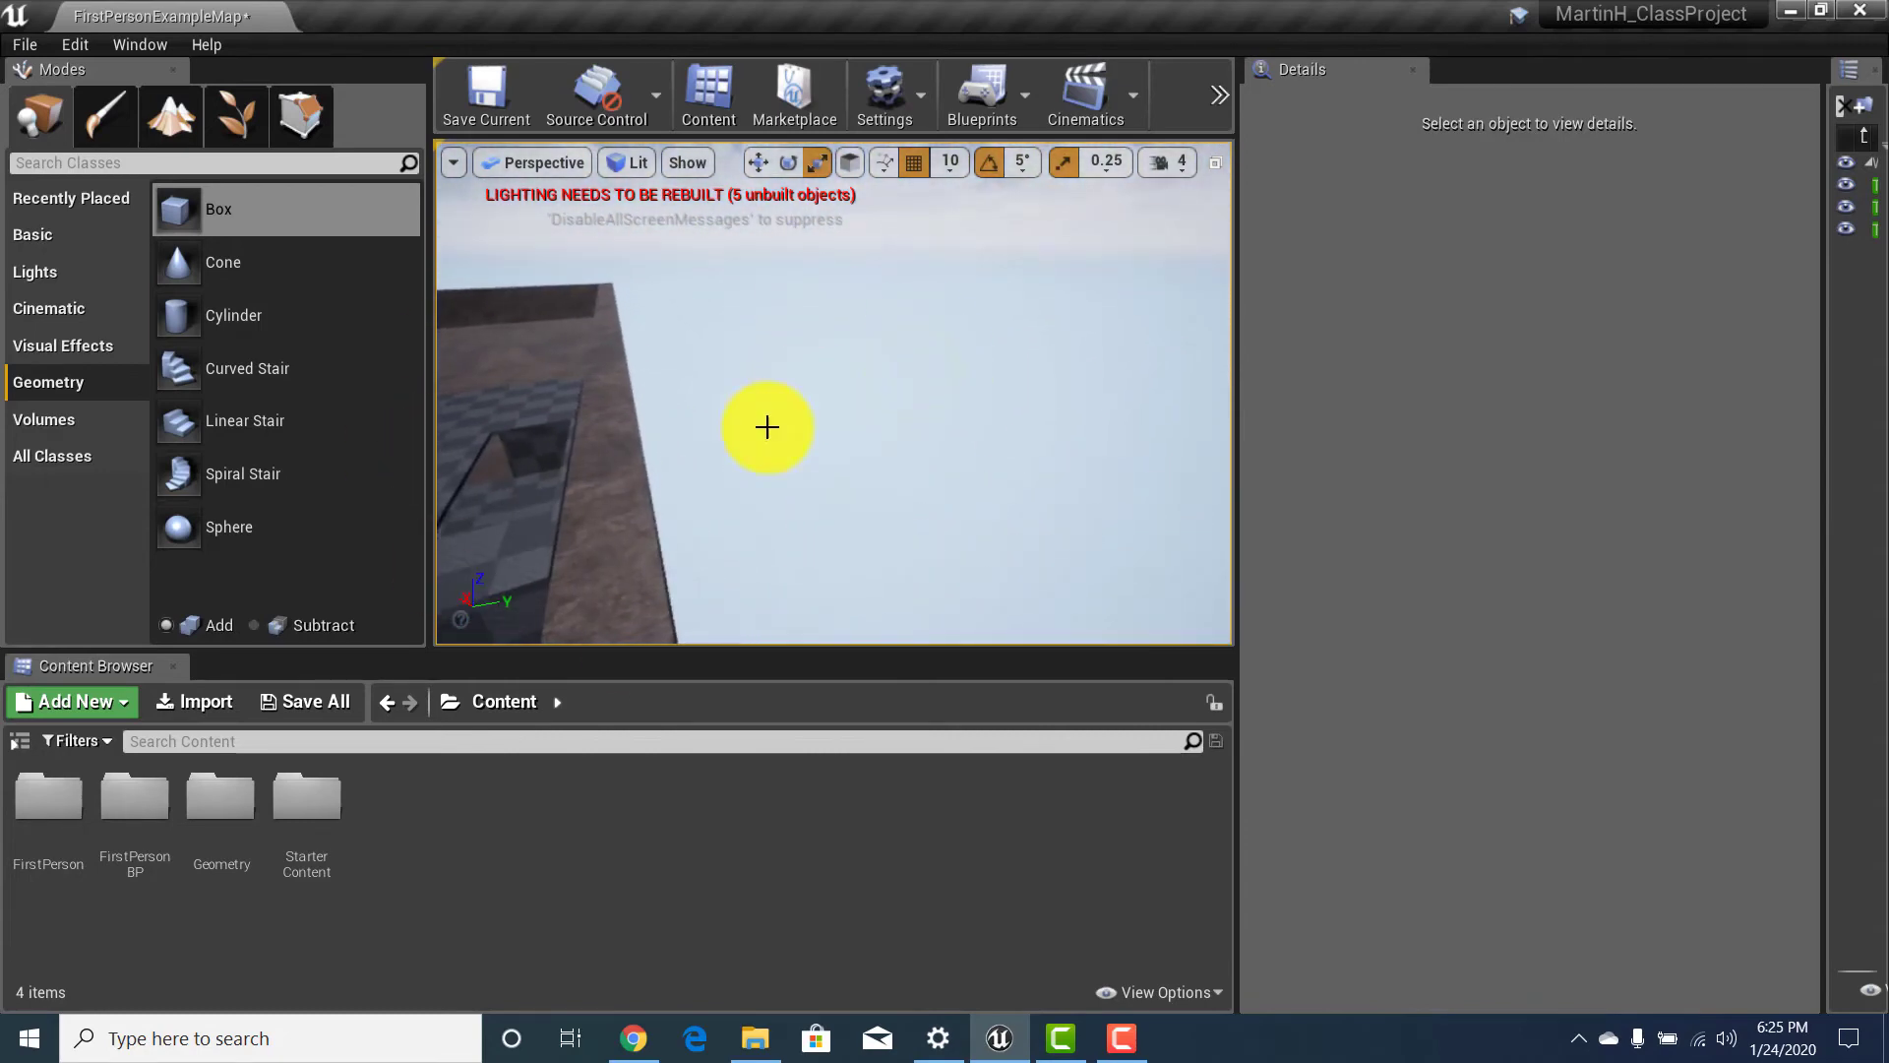
right_drag(795, 568, 1043, 337)
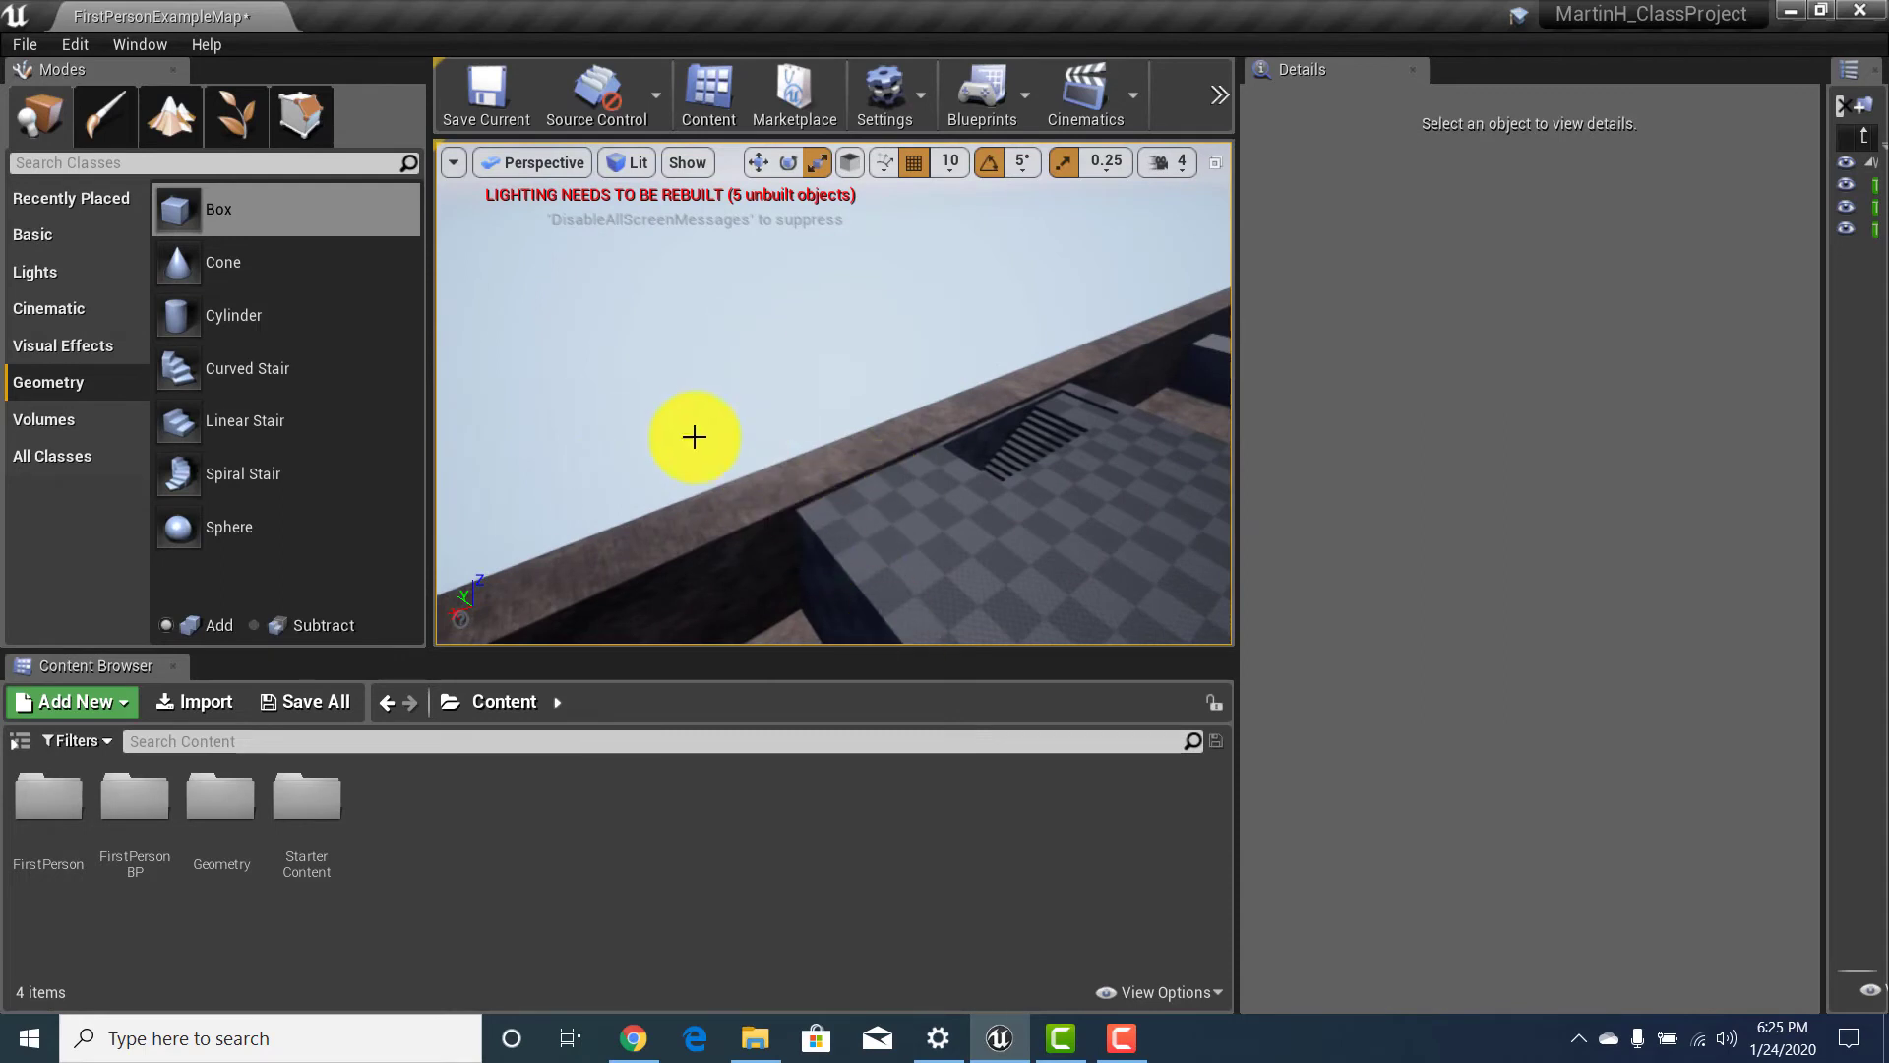
right_drag(951, 489, 1141, 437)
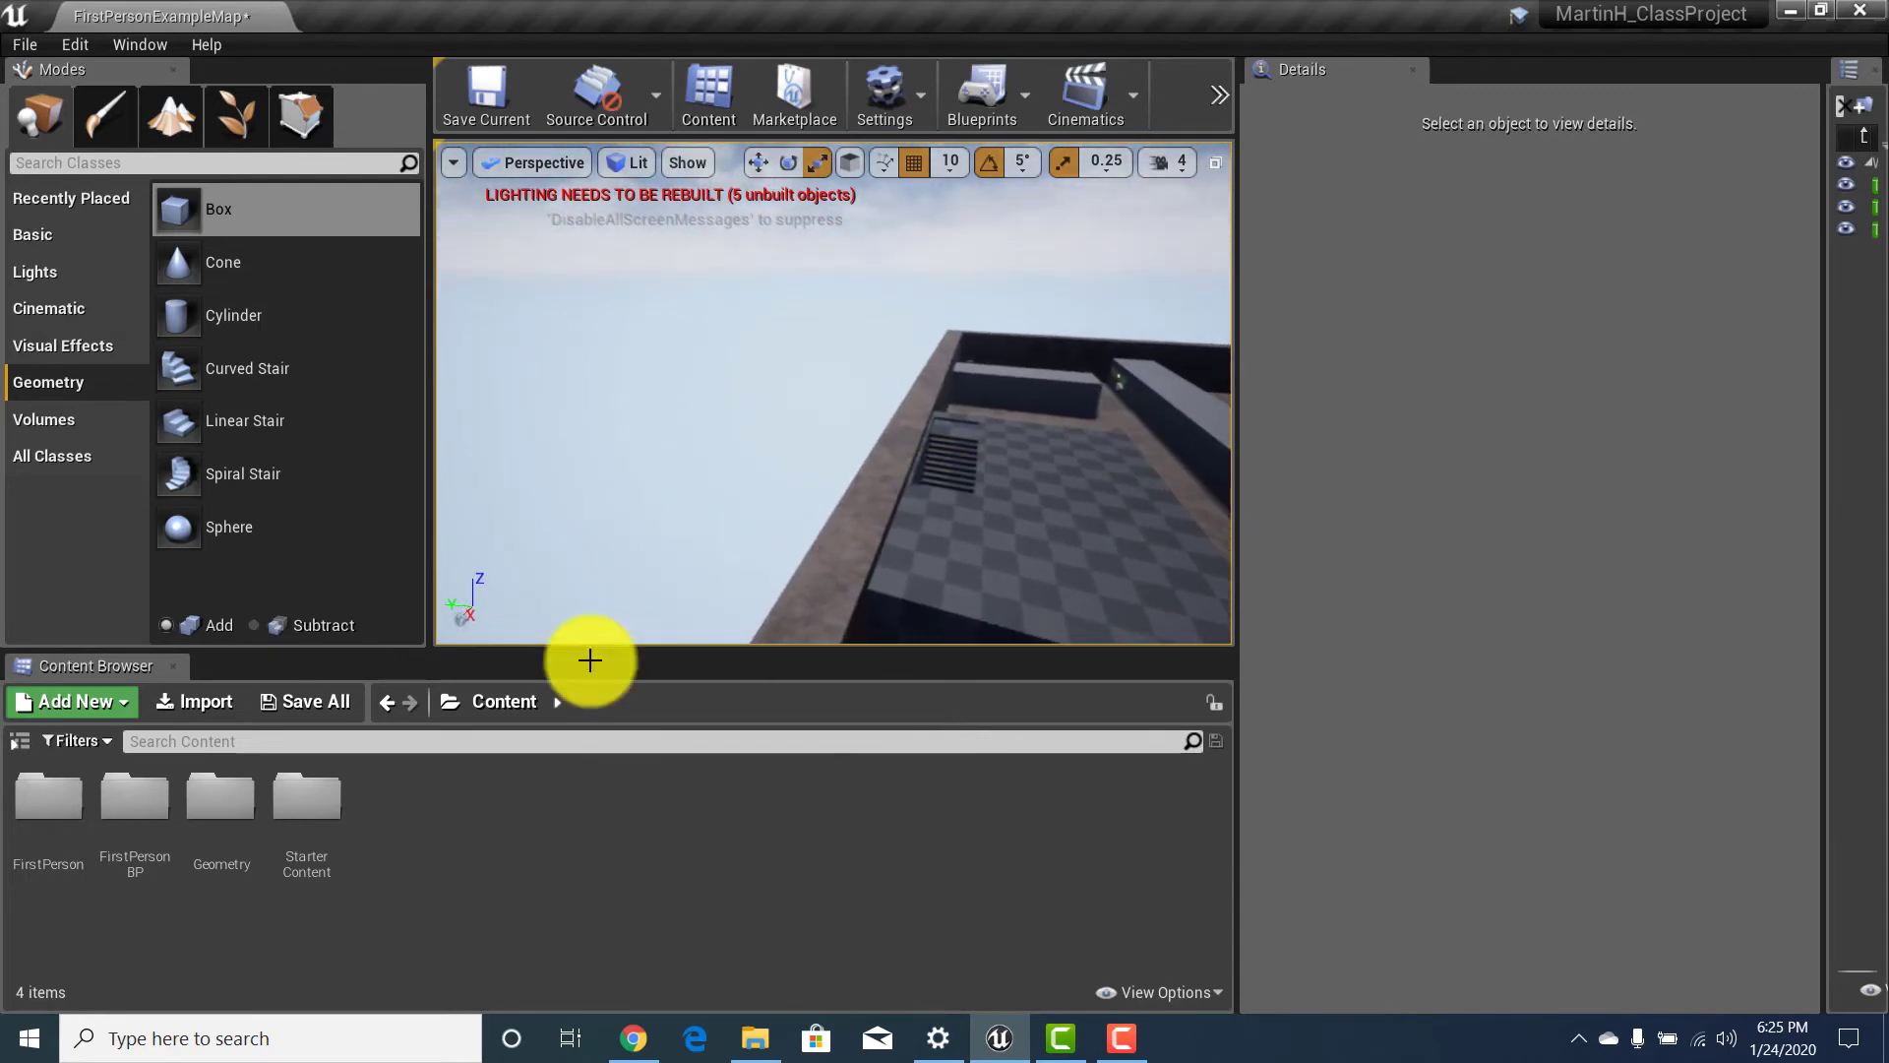
click(56, 423)
scroll(280, 551, down, 5)
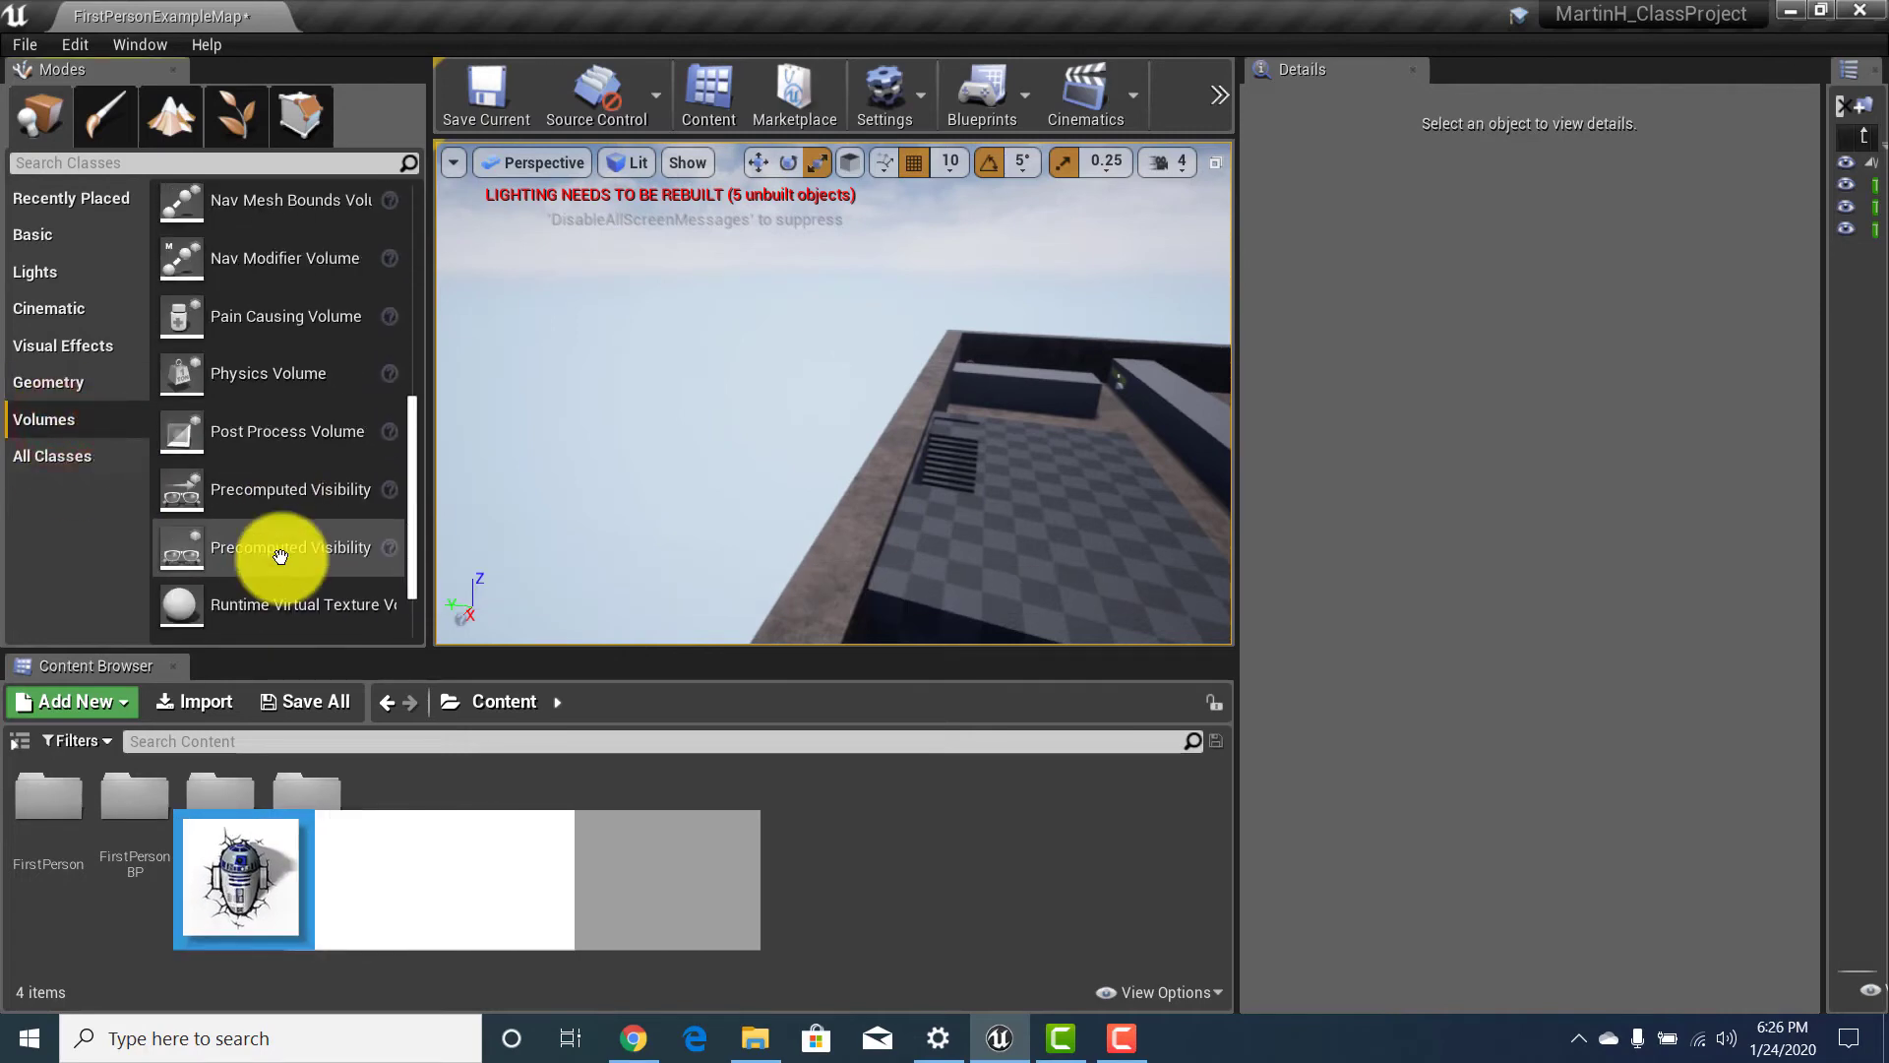
scroll(282, 551, down, 1)
scroll(285, 553, up, 8)
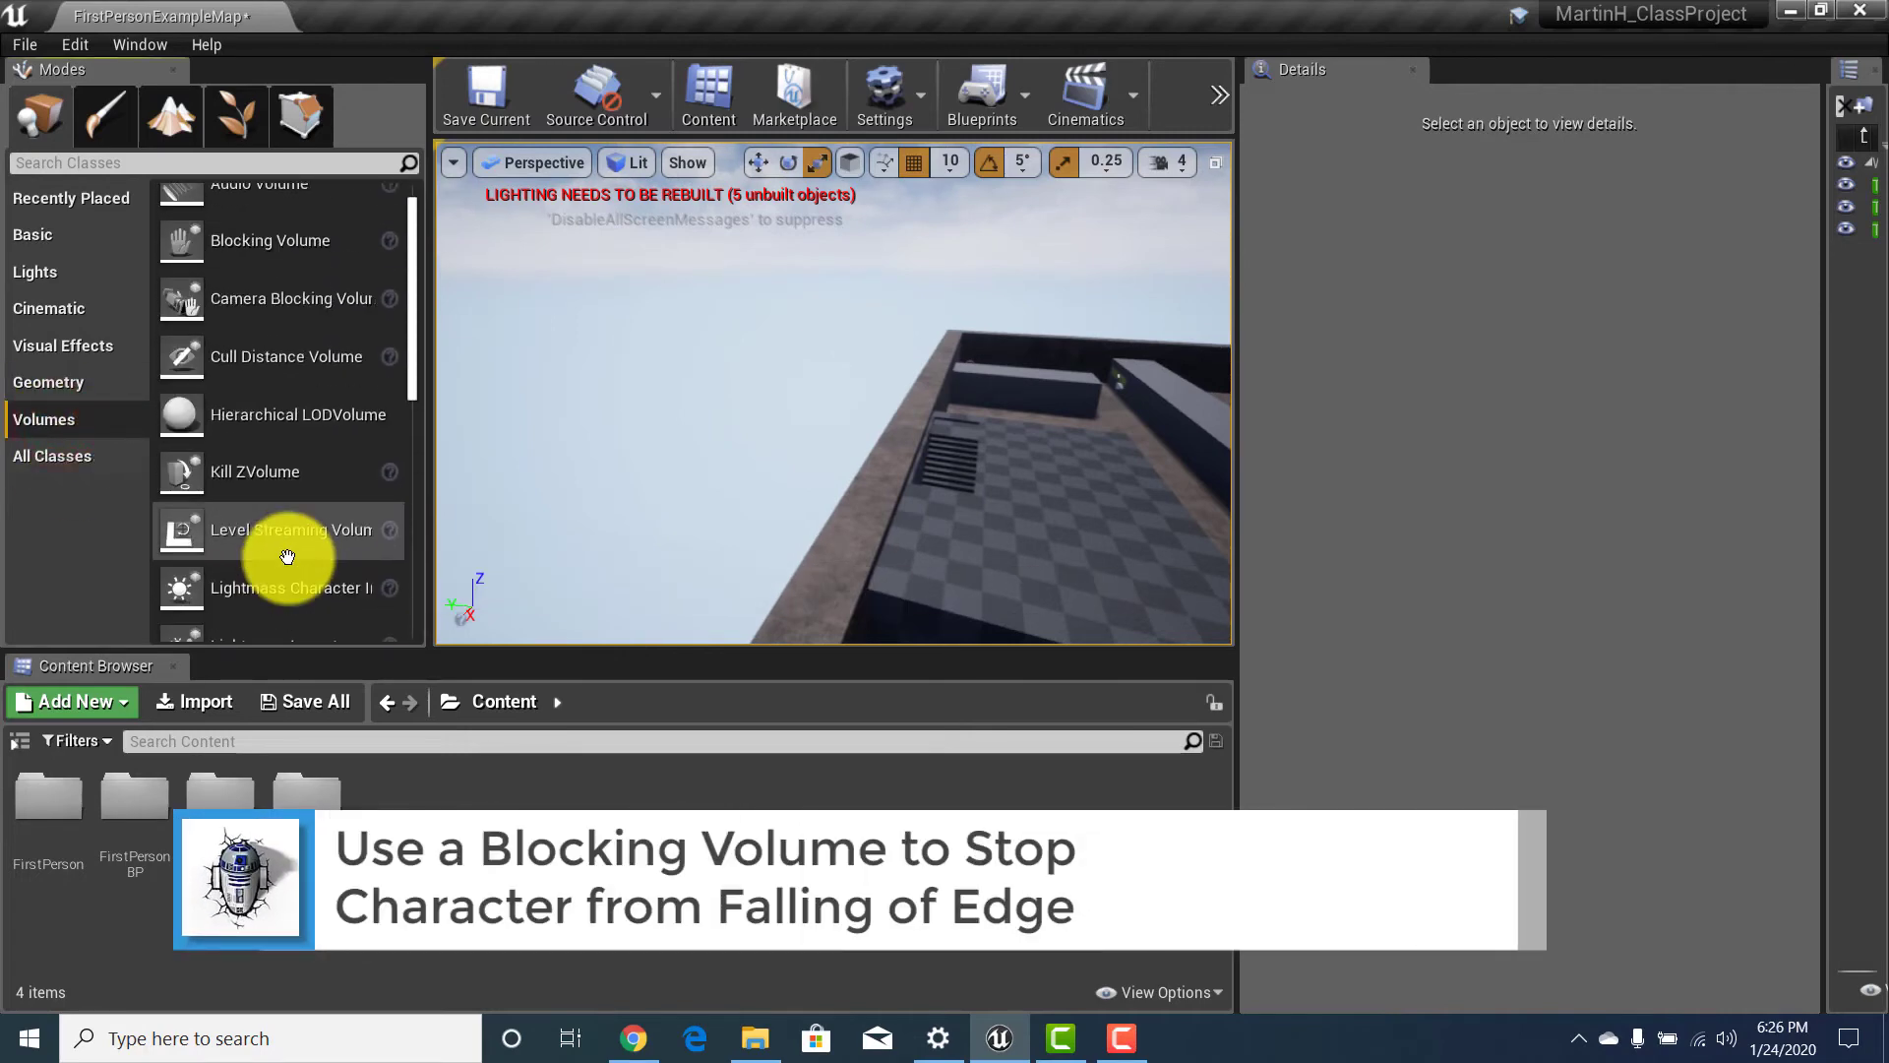
scroll(286, 557, up, 1)
drag(180, 273, 1268, 500)
key(w)
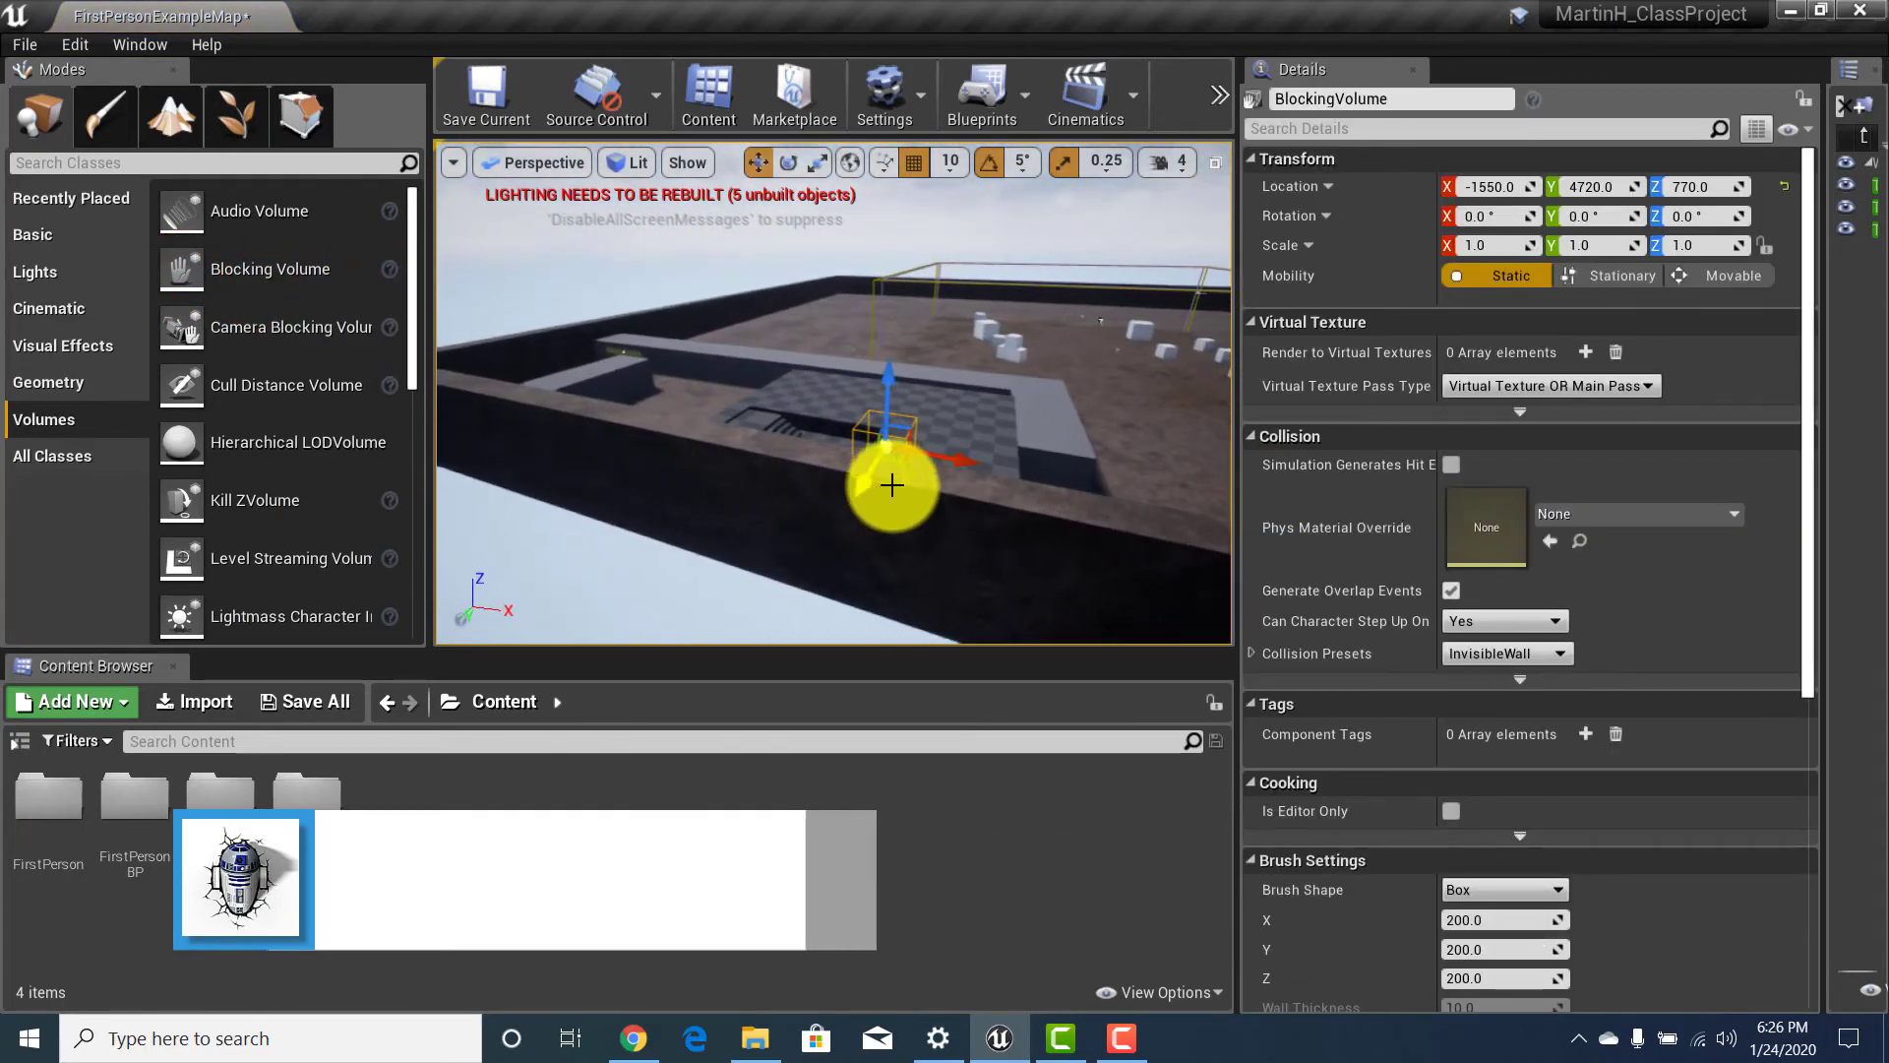
Stretch the blocking volume along the outer wall to an X scale of 9.5 and heighten it to a Z scale of 2.75.
key(e)
key(r)
drag(946, 458, 1825, 666)
key(w)
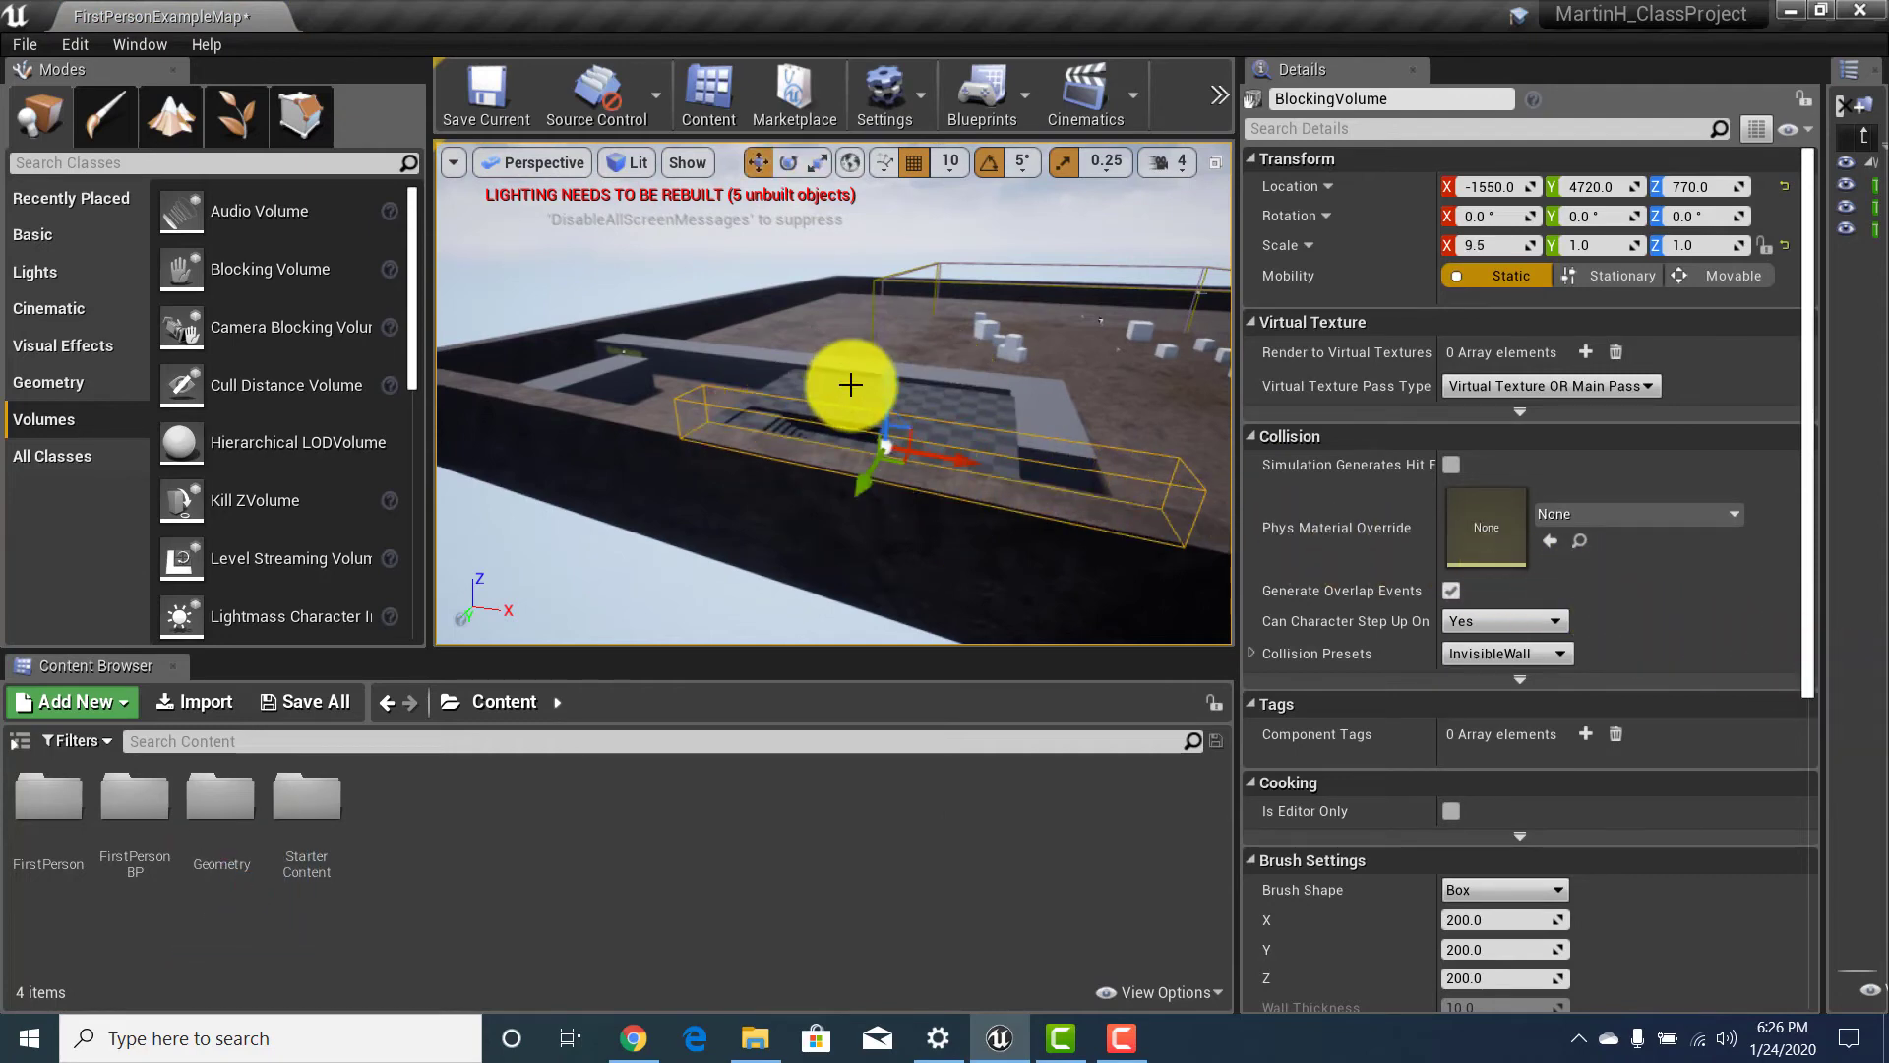
key(e)
key(r)
drag(878, 388, 893, 163)
Lengthen the blocking volume to an X scale of 12 and reposition it at X -1700 and about Z 945.
key(w)
drag(890, 381, 891, 322)
drag(981, 427, 1131, 438)
key(r)
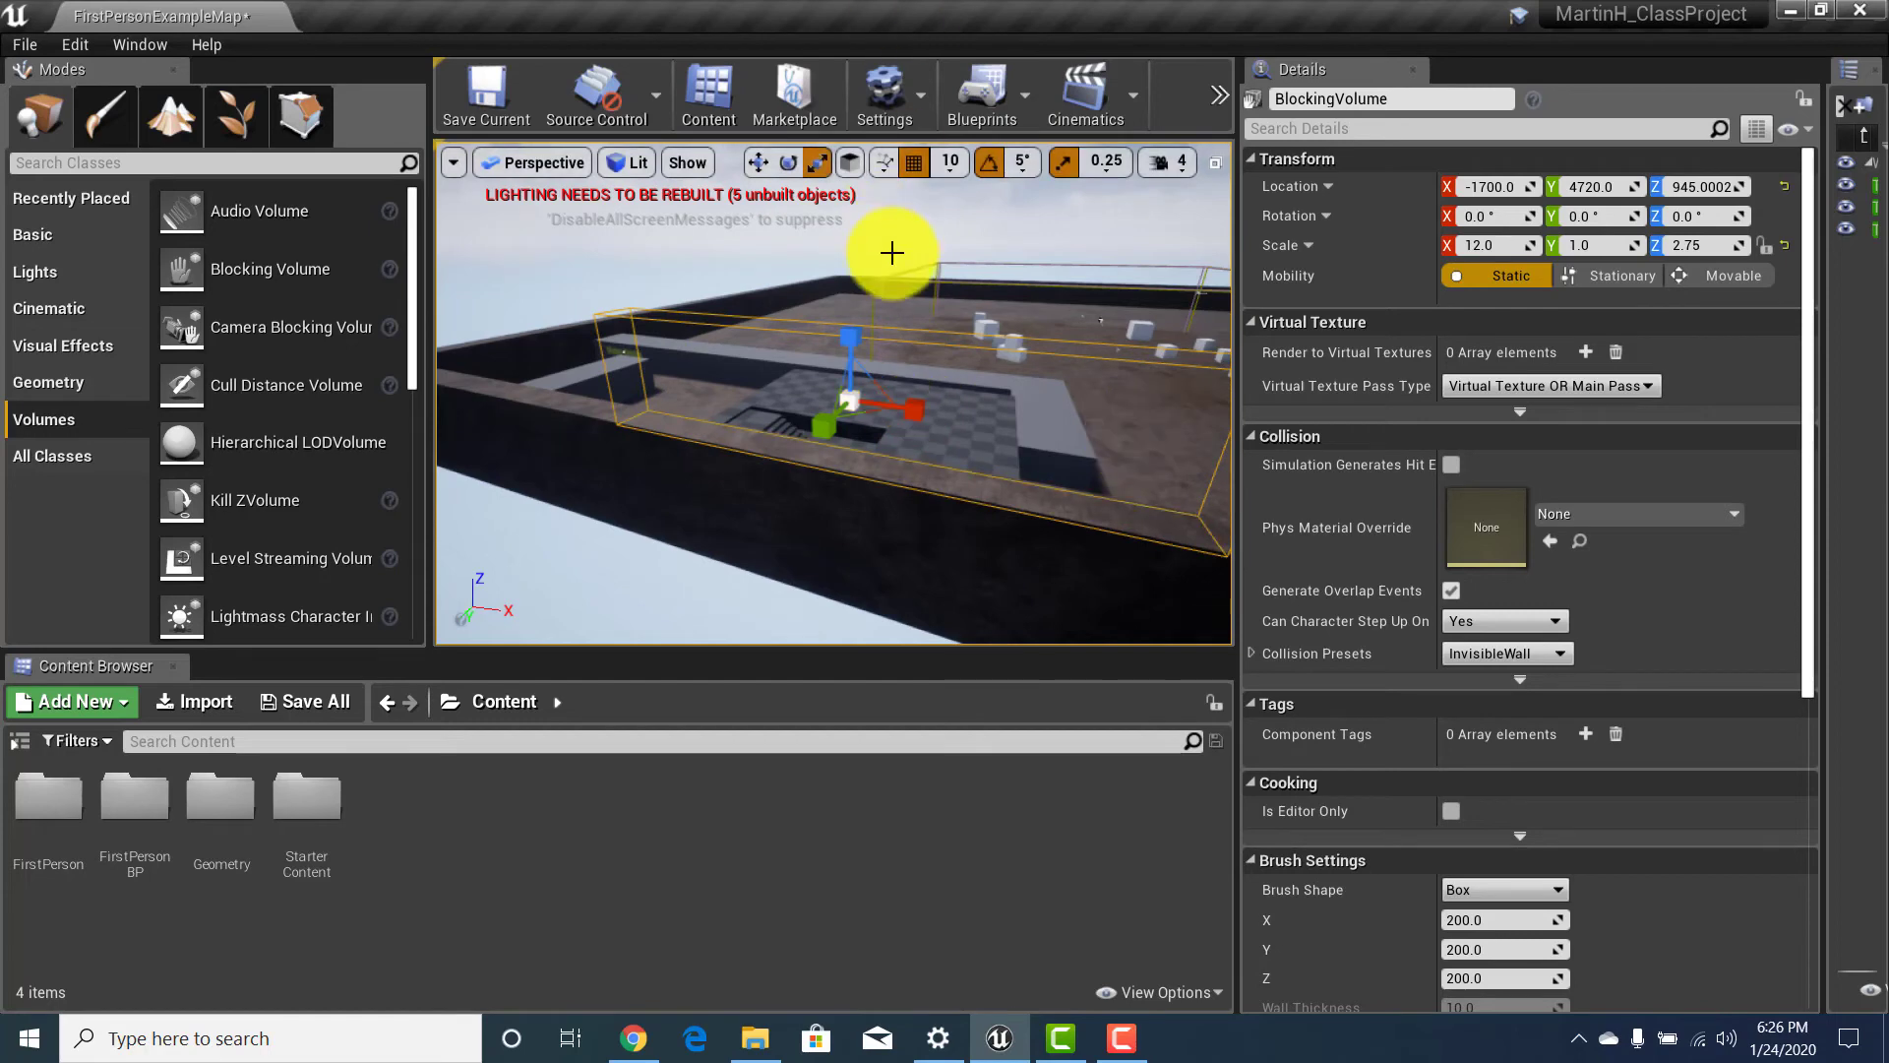
right_drag(859, 312, 845, 318)
right_drag(673, 312, 413, 354)
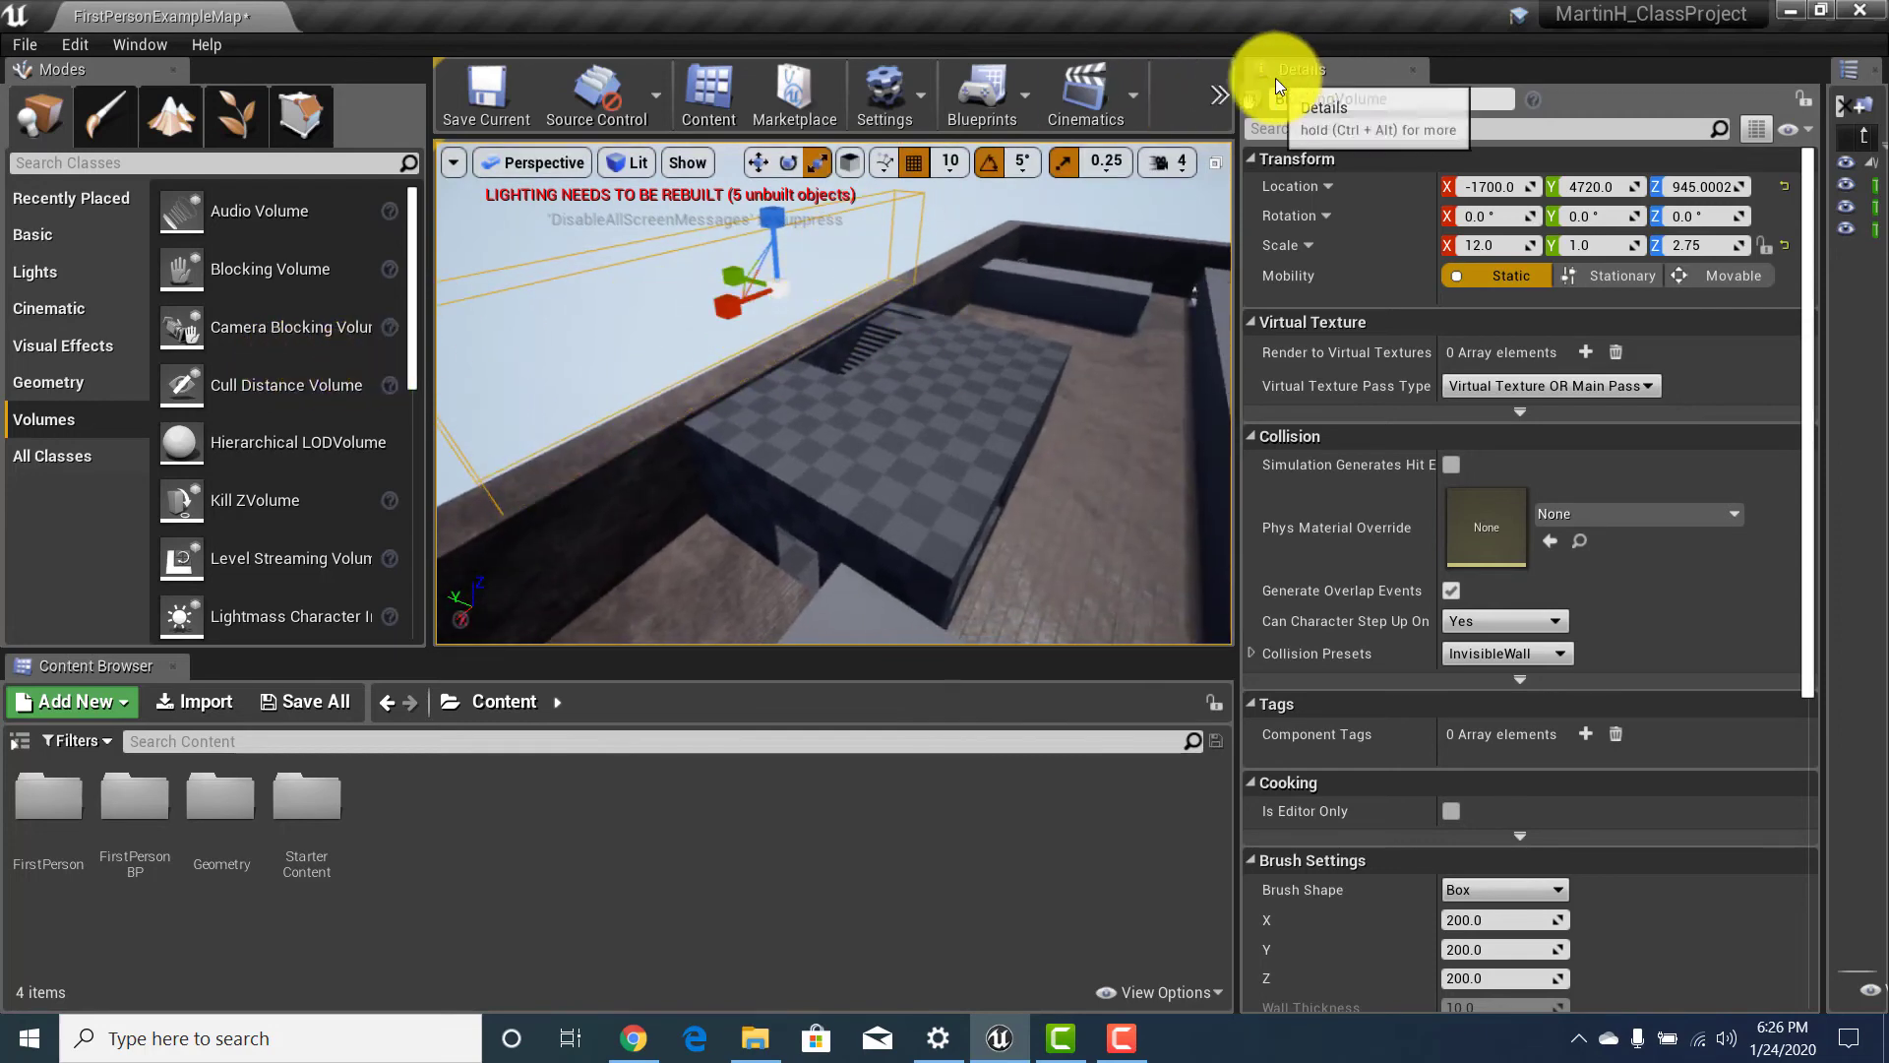
Playtest the level by walking into the building and climbing the stairs to the second floor.
click(1217, 97)
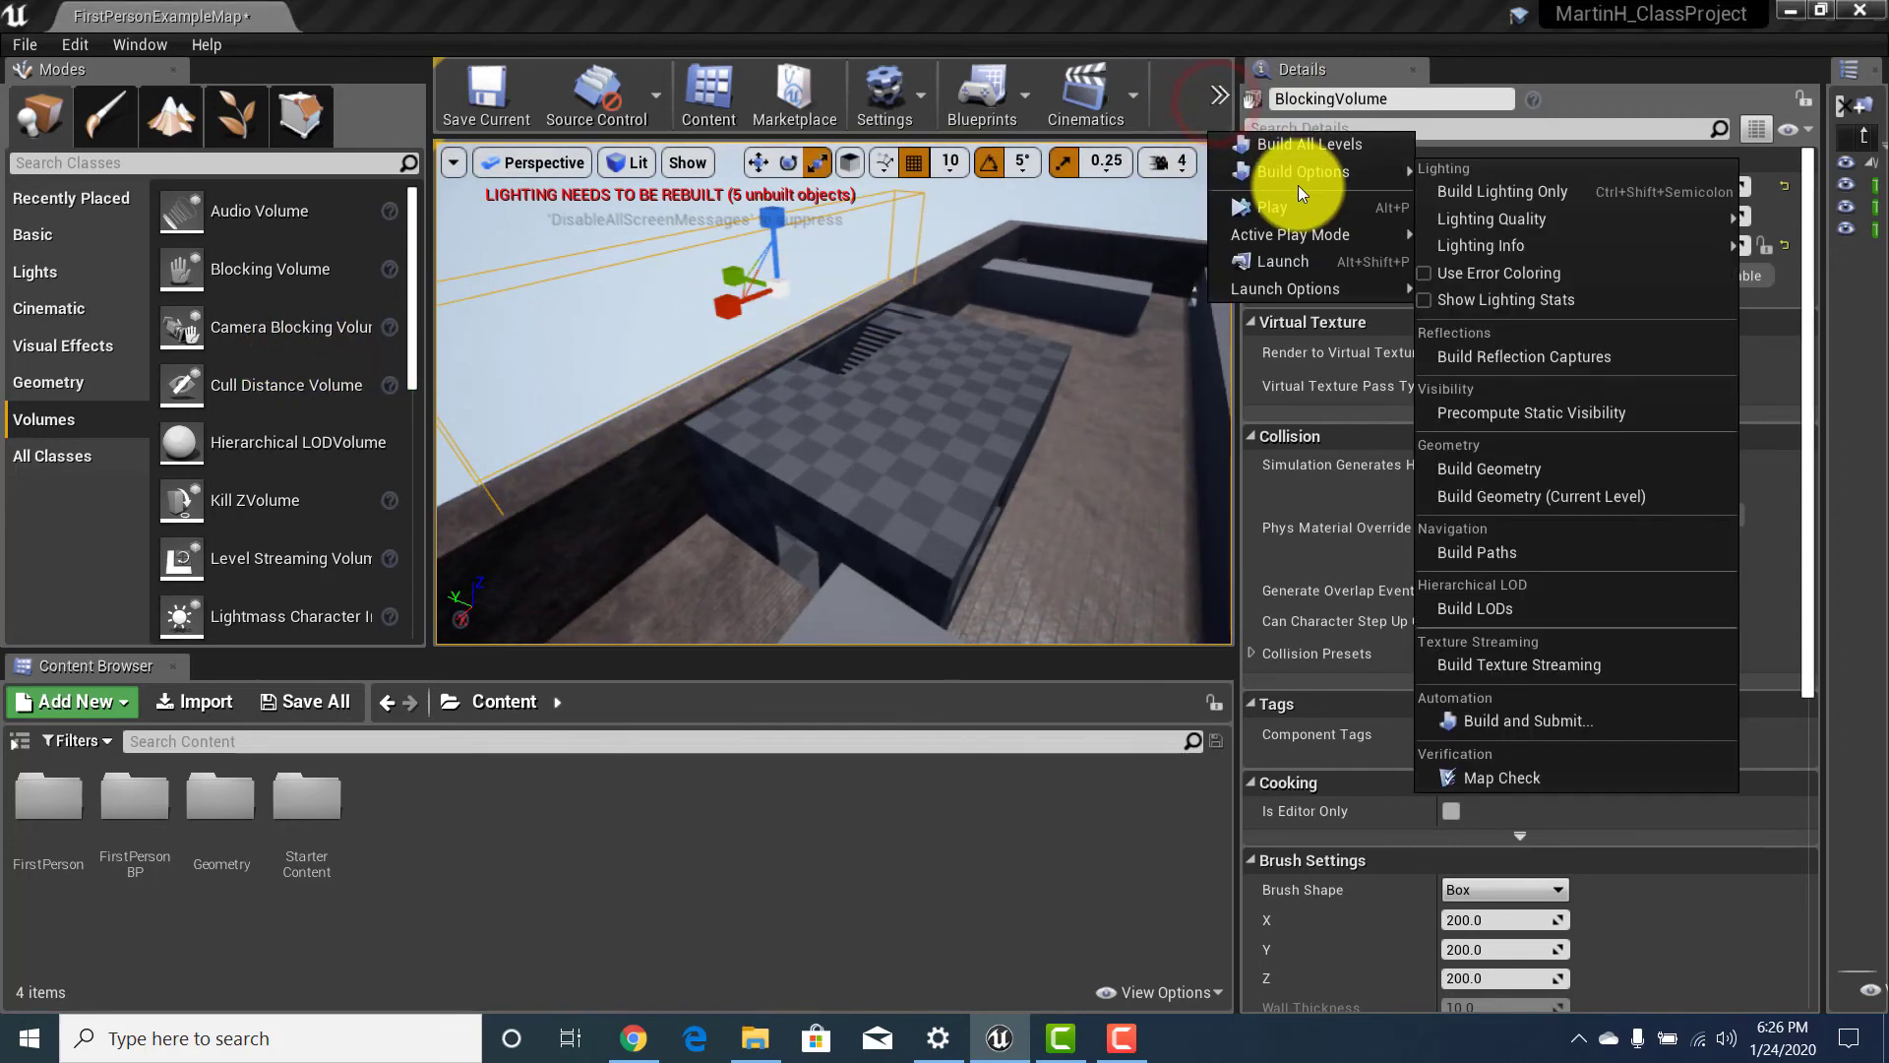
click(1269, 207)
key(w)
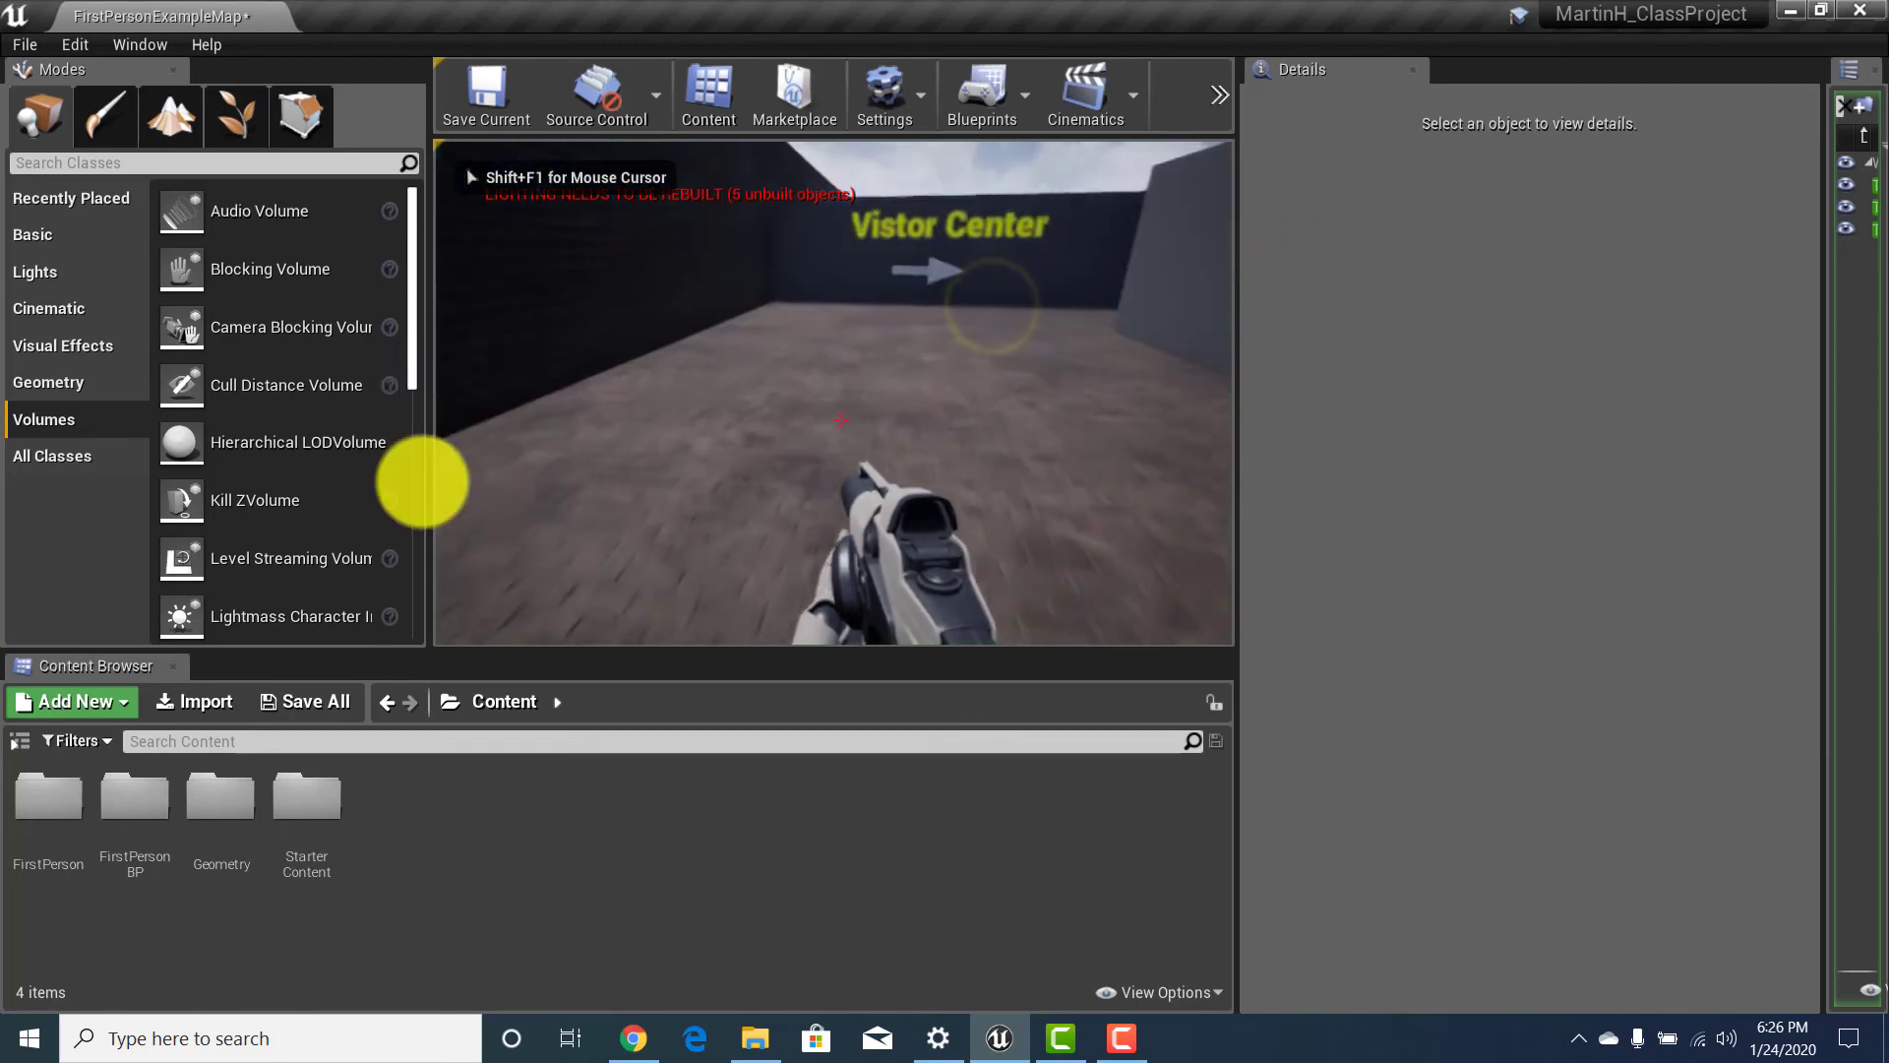
key(w)
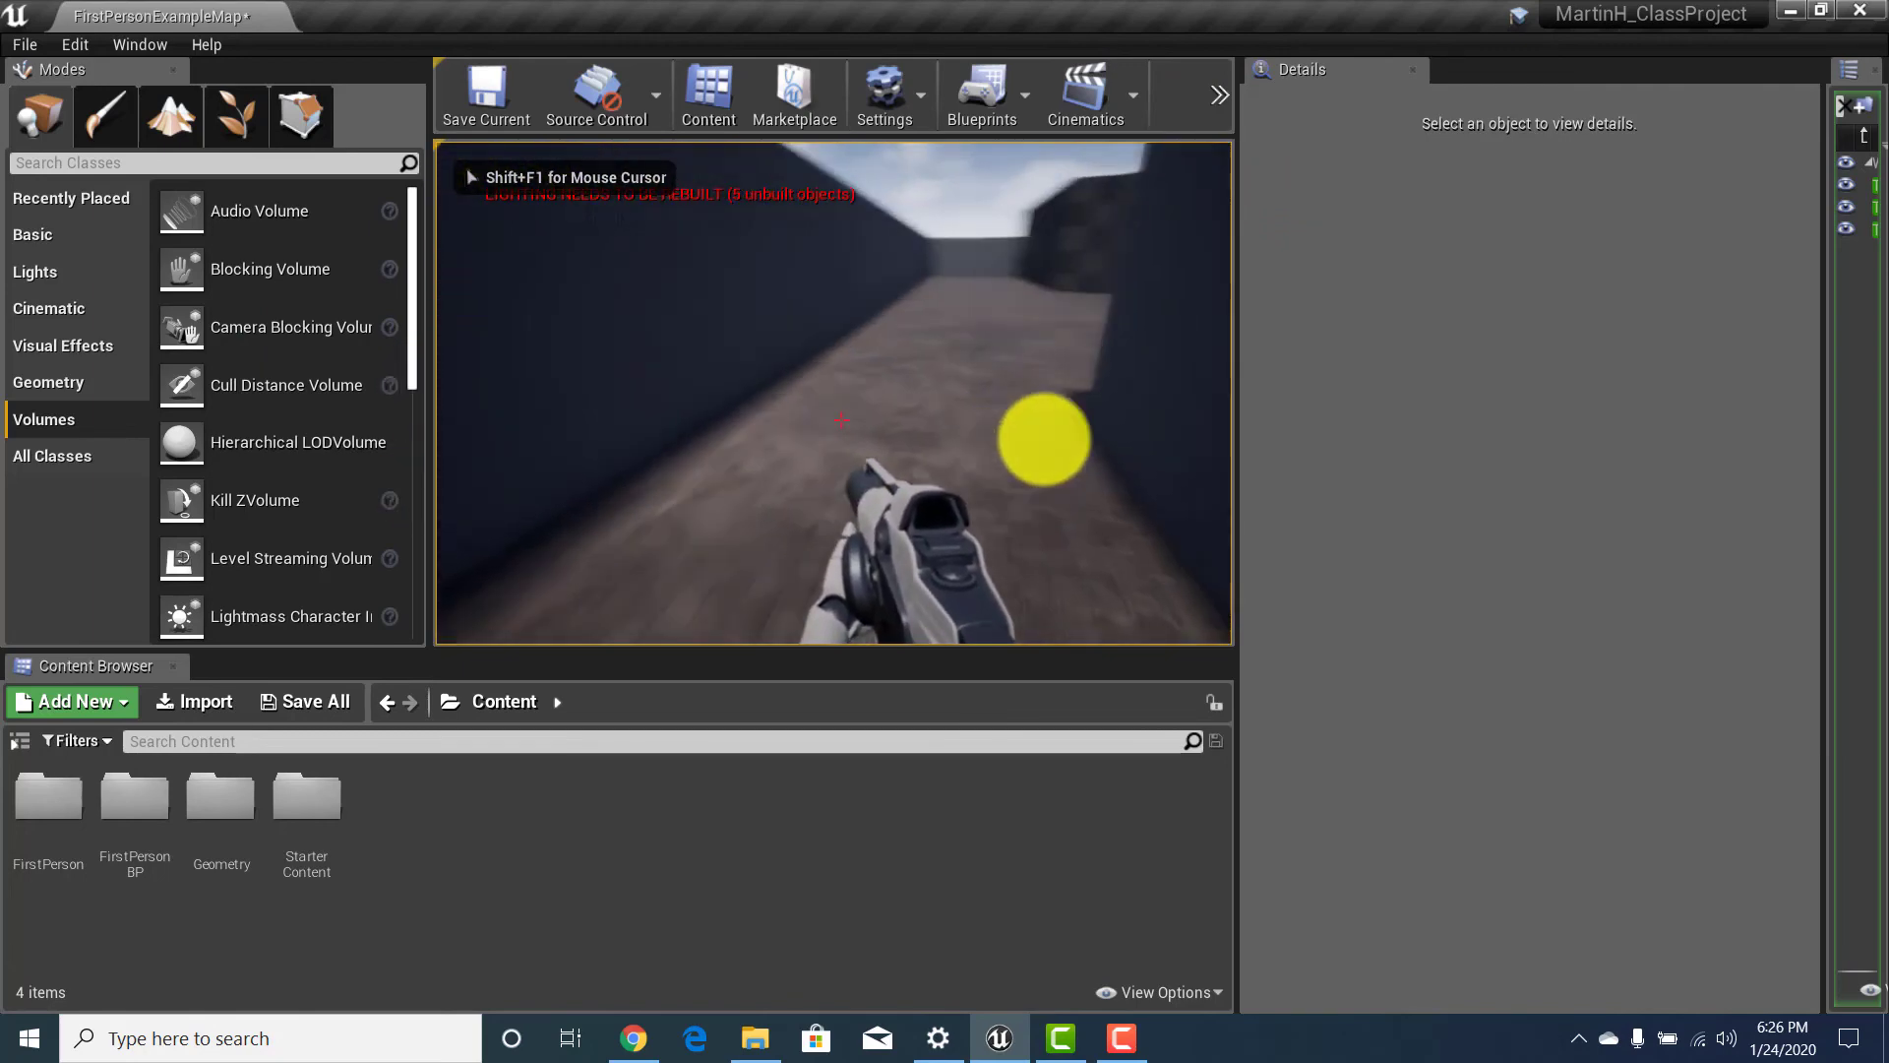
key(w)
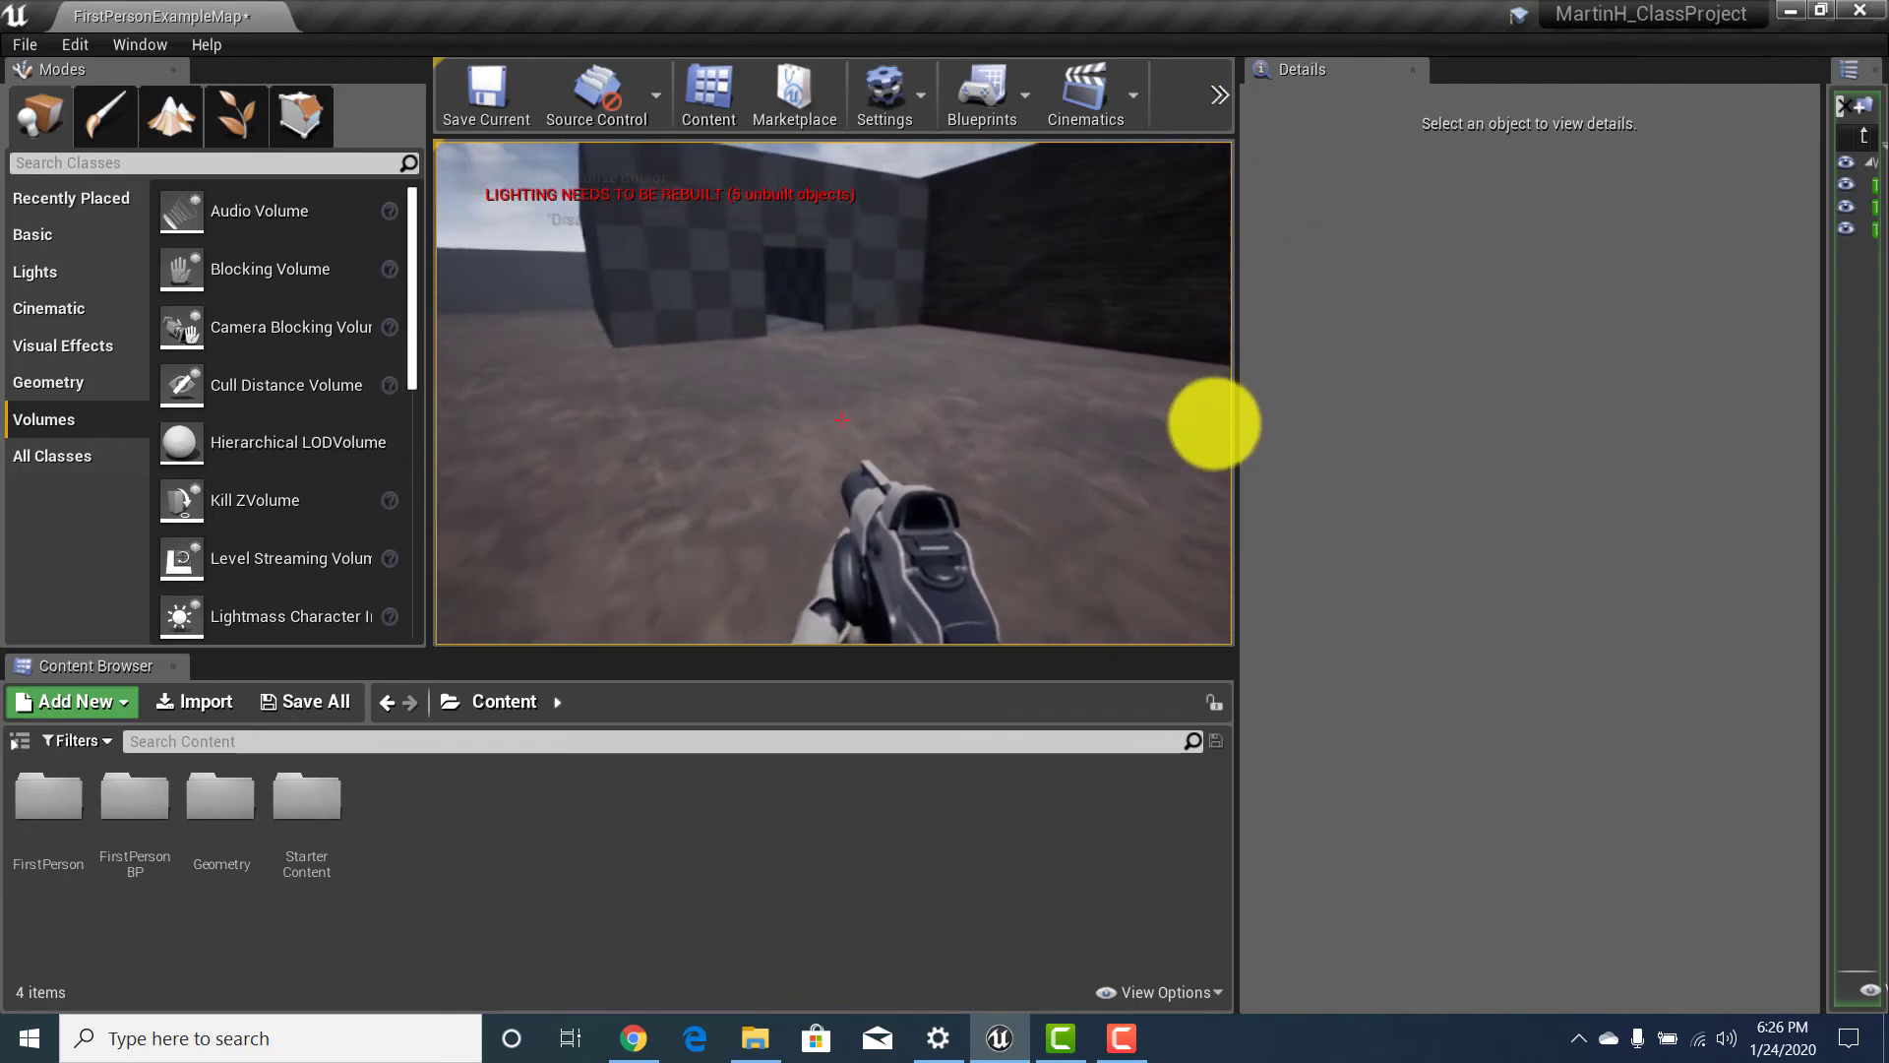
key(w)
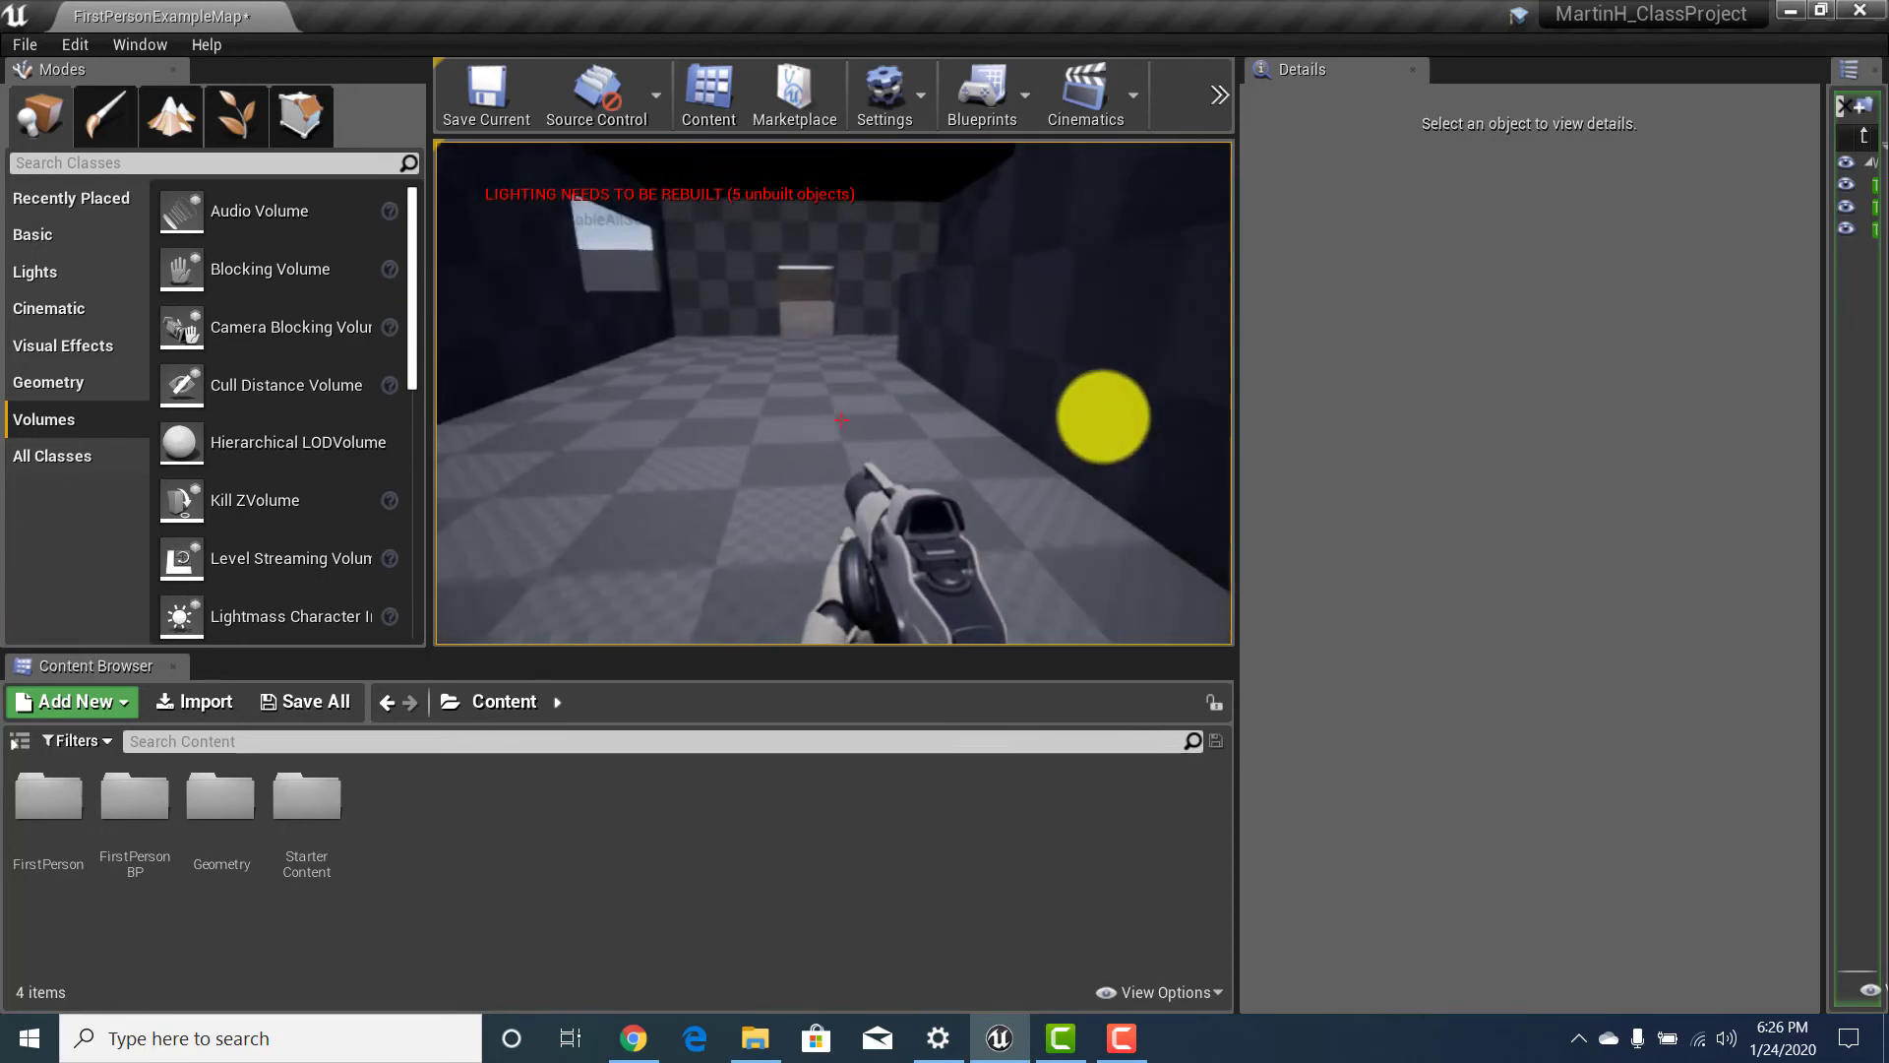
key(w)
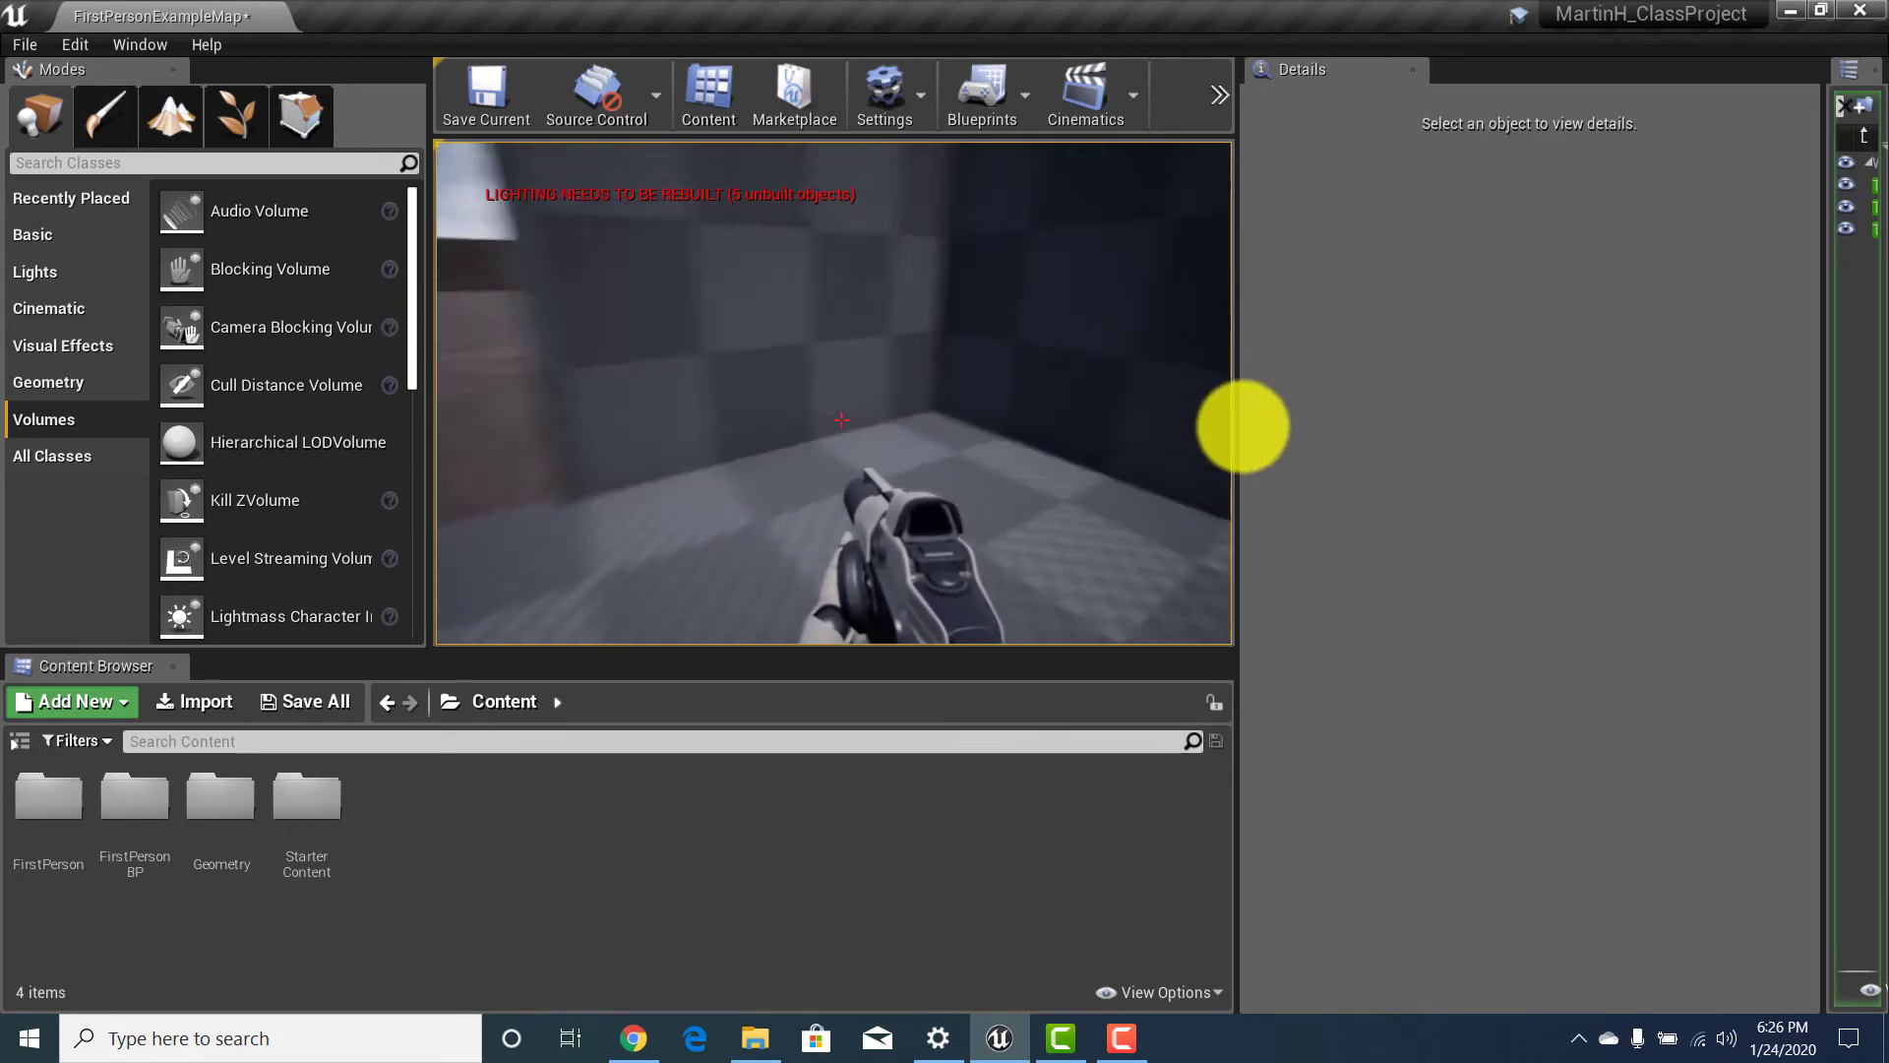
key(w)
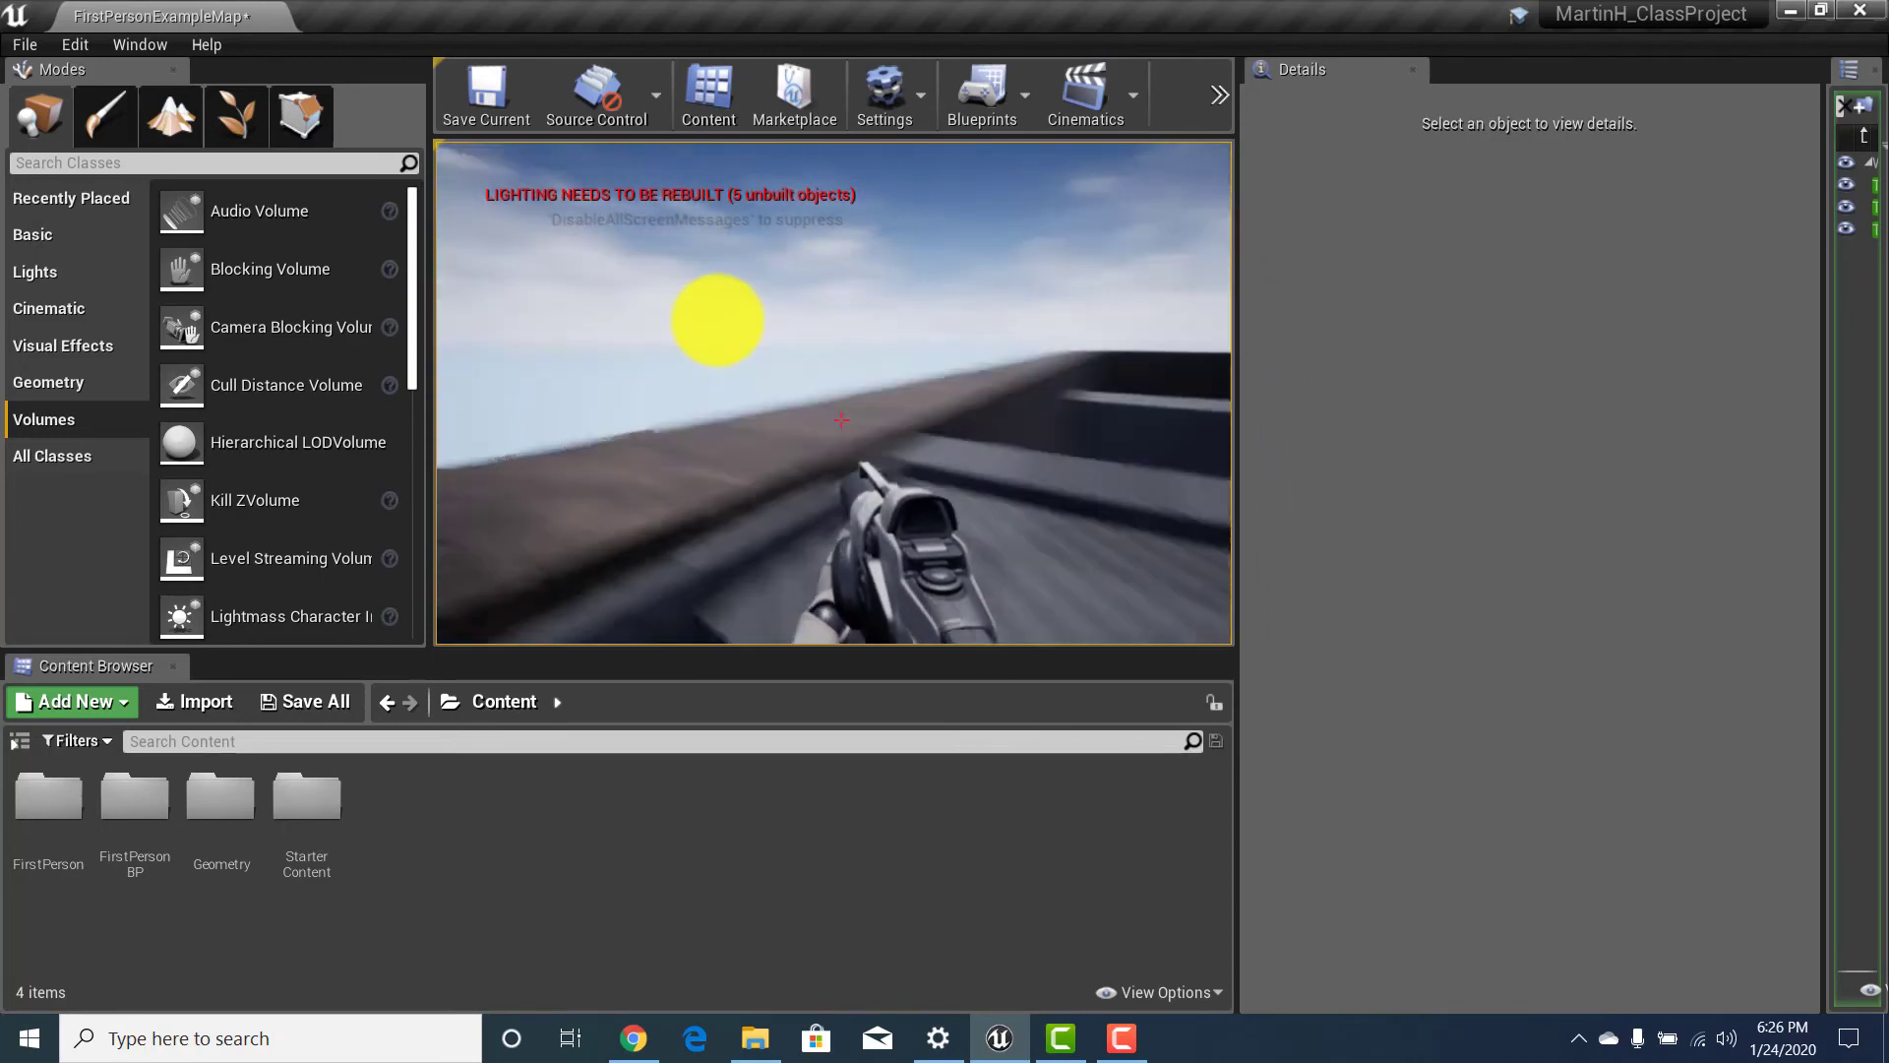
key(w)
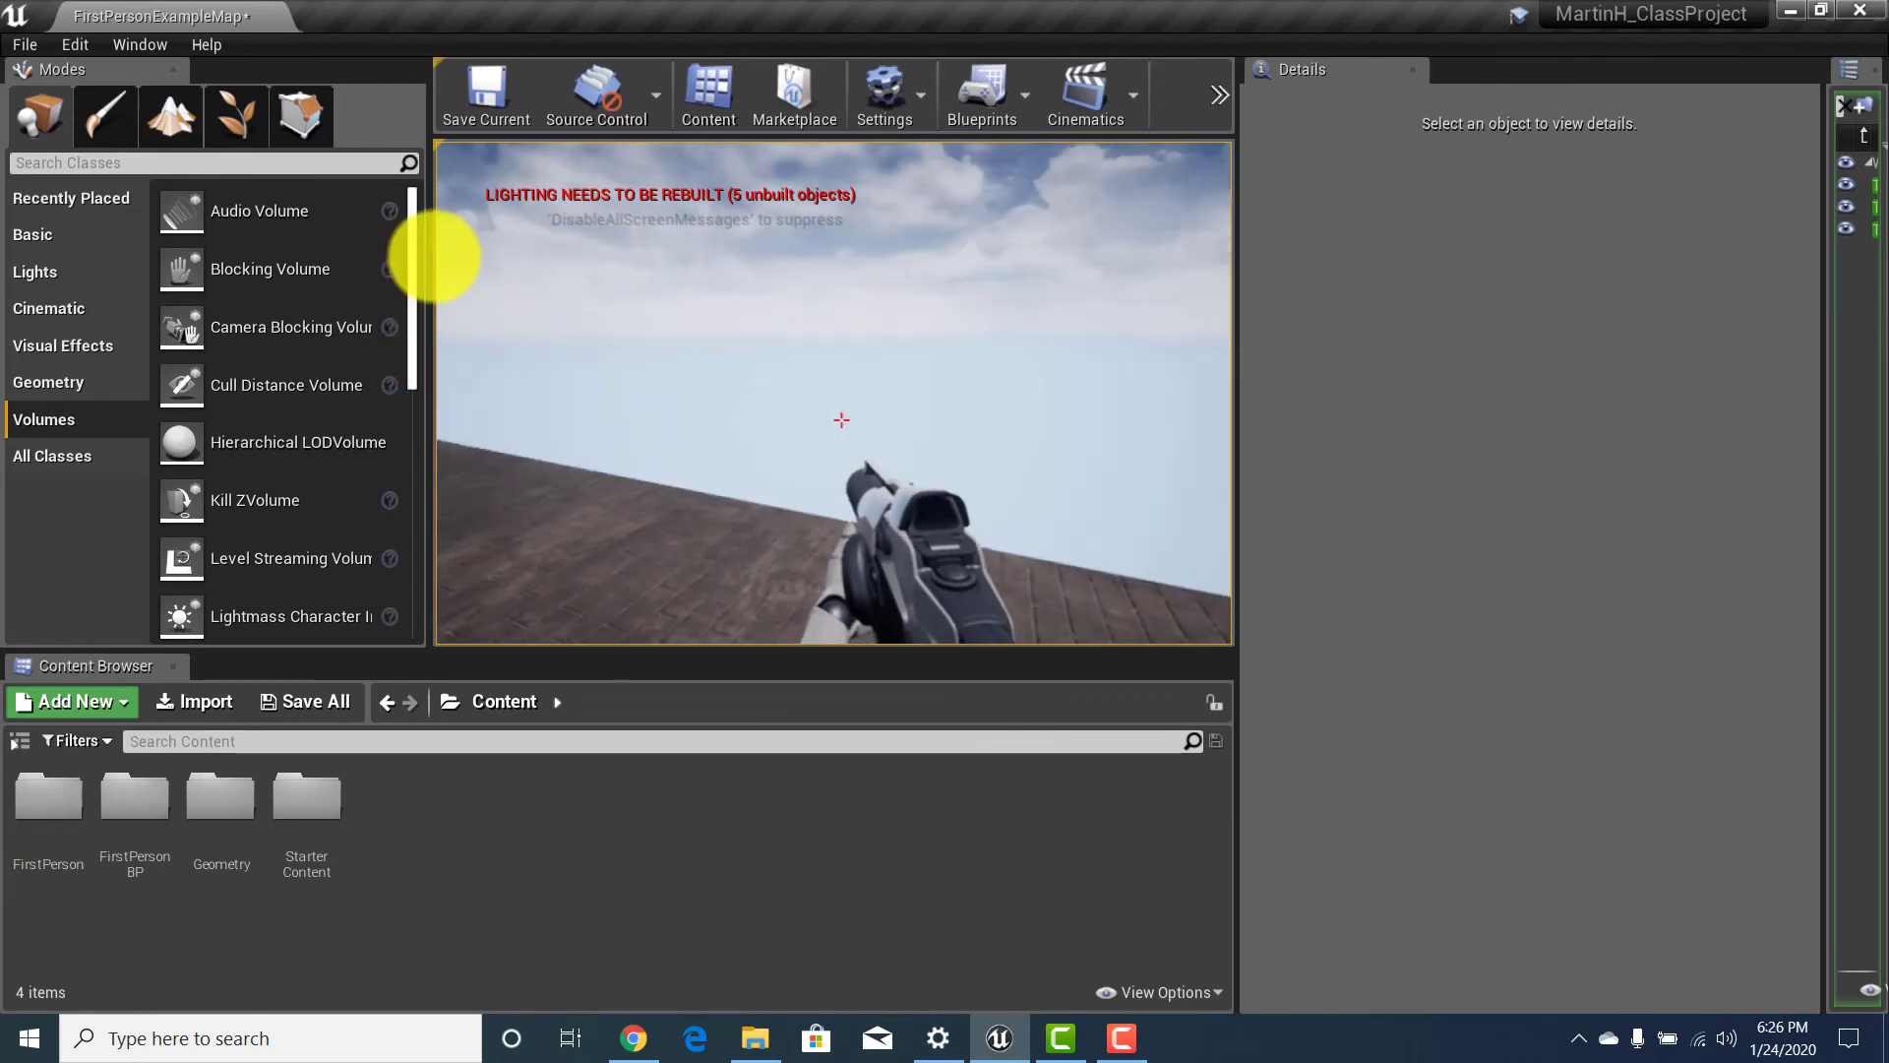
key(w)
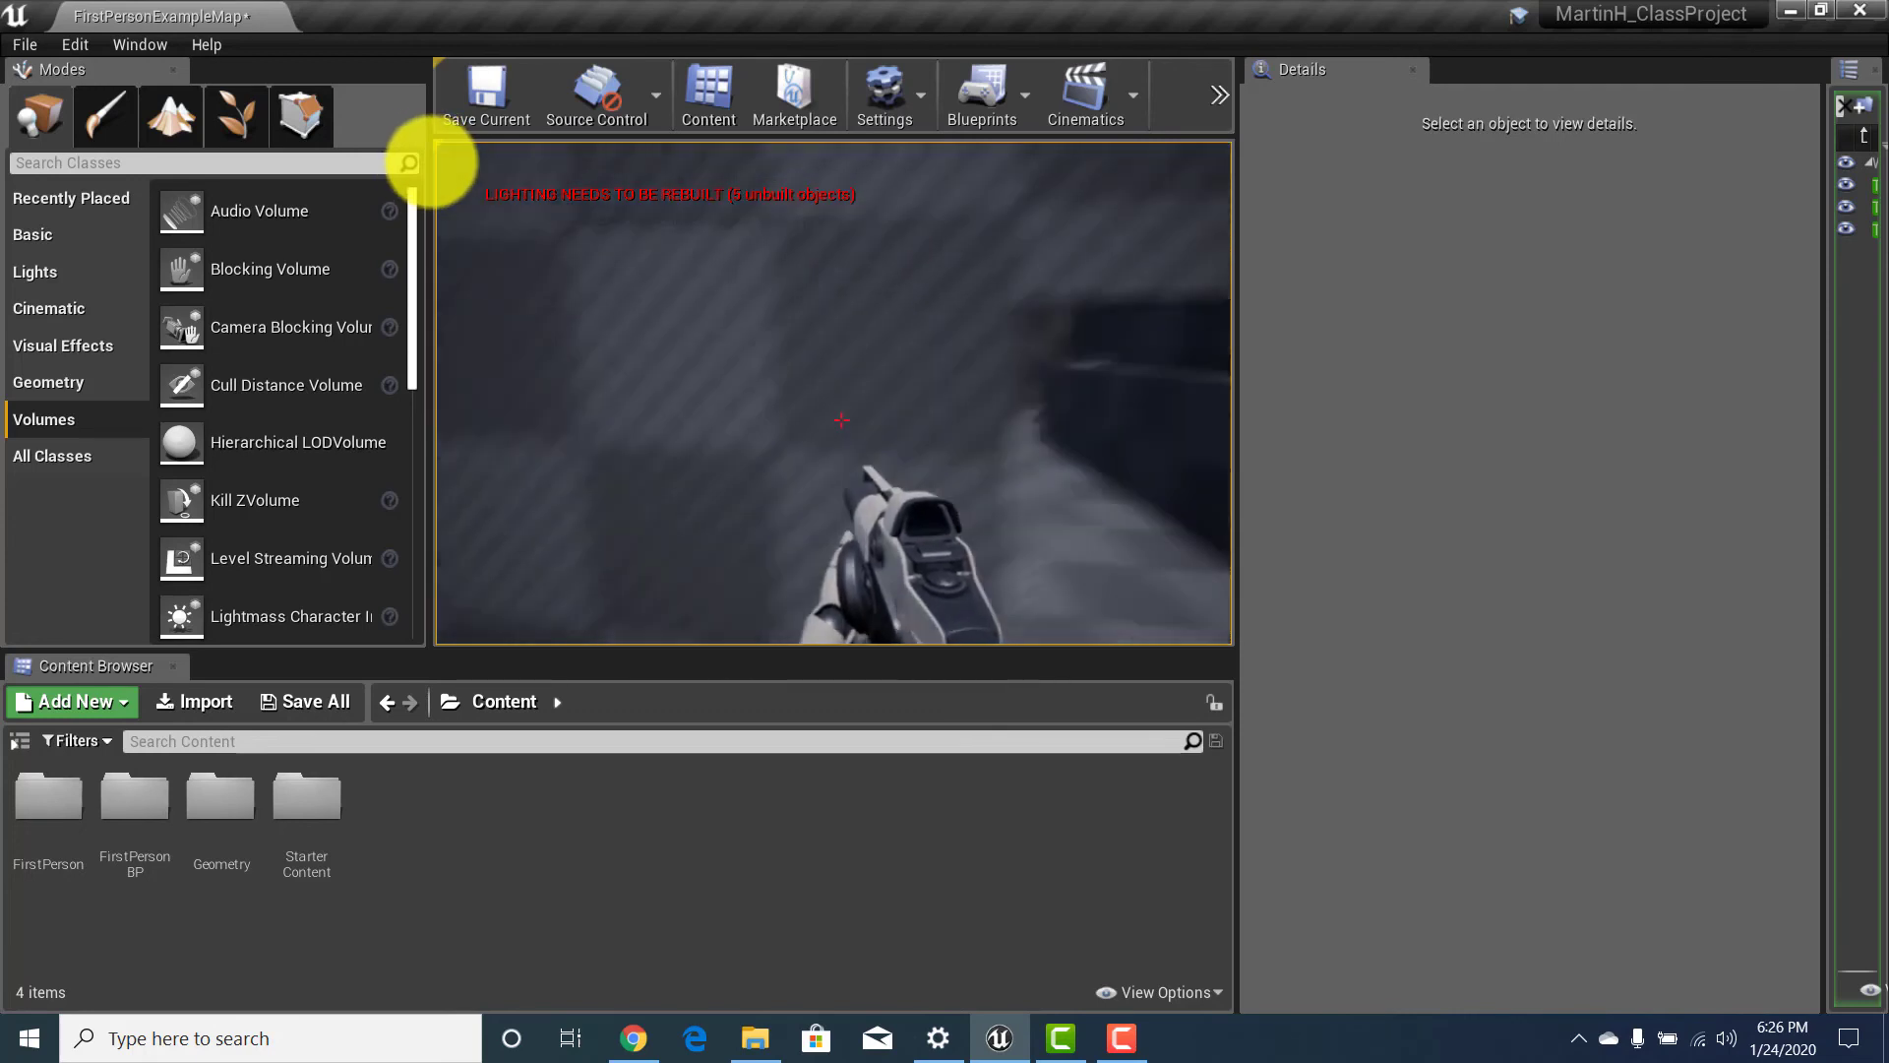
key(w)
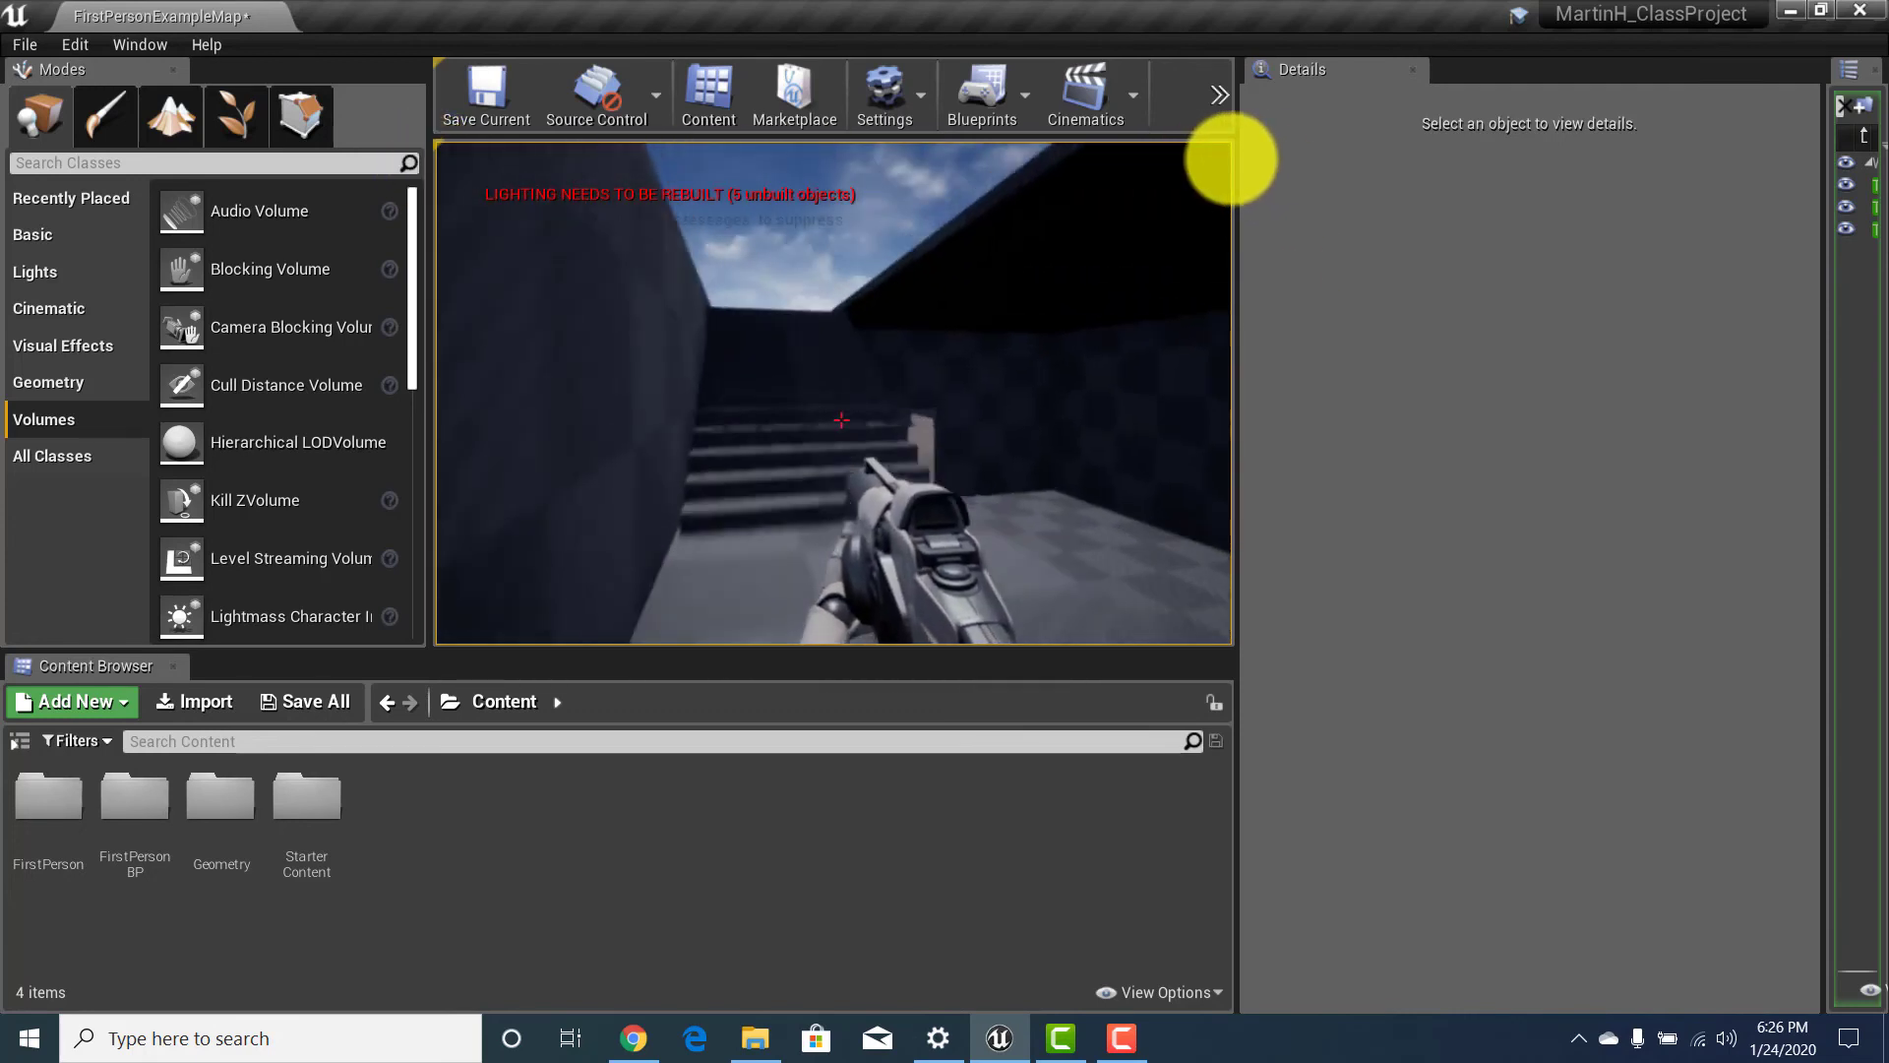
key(w)
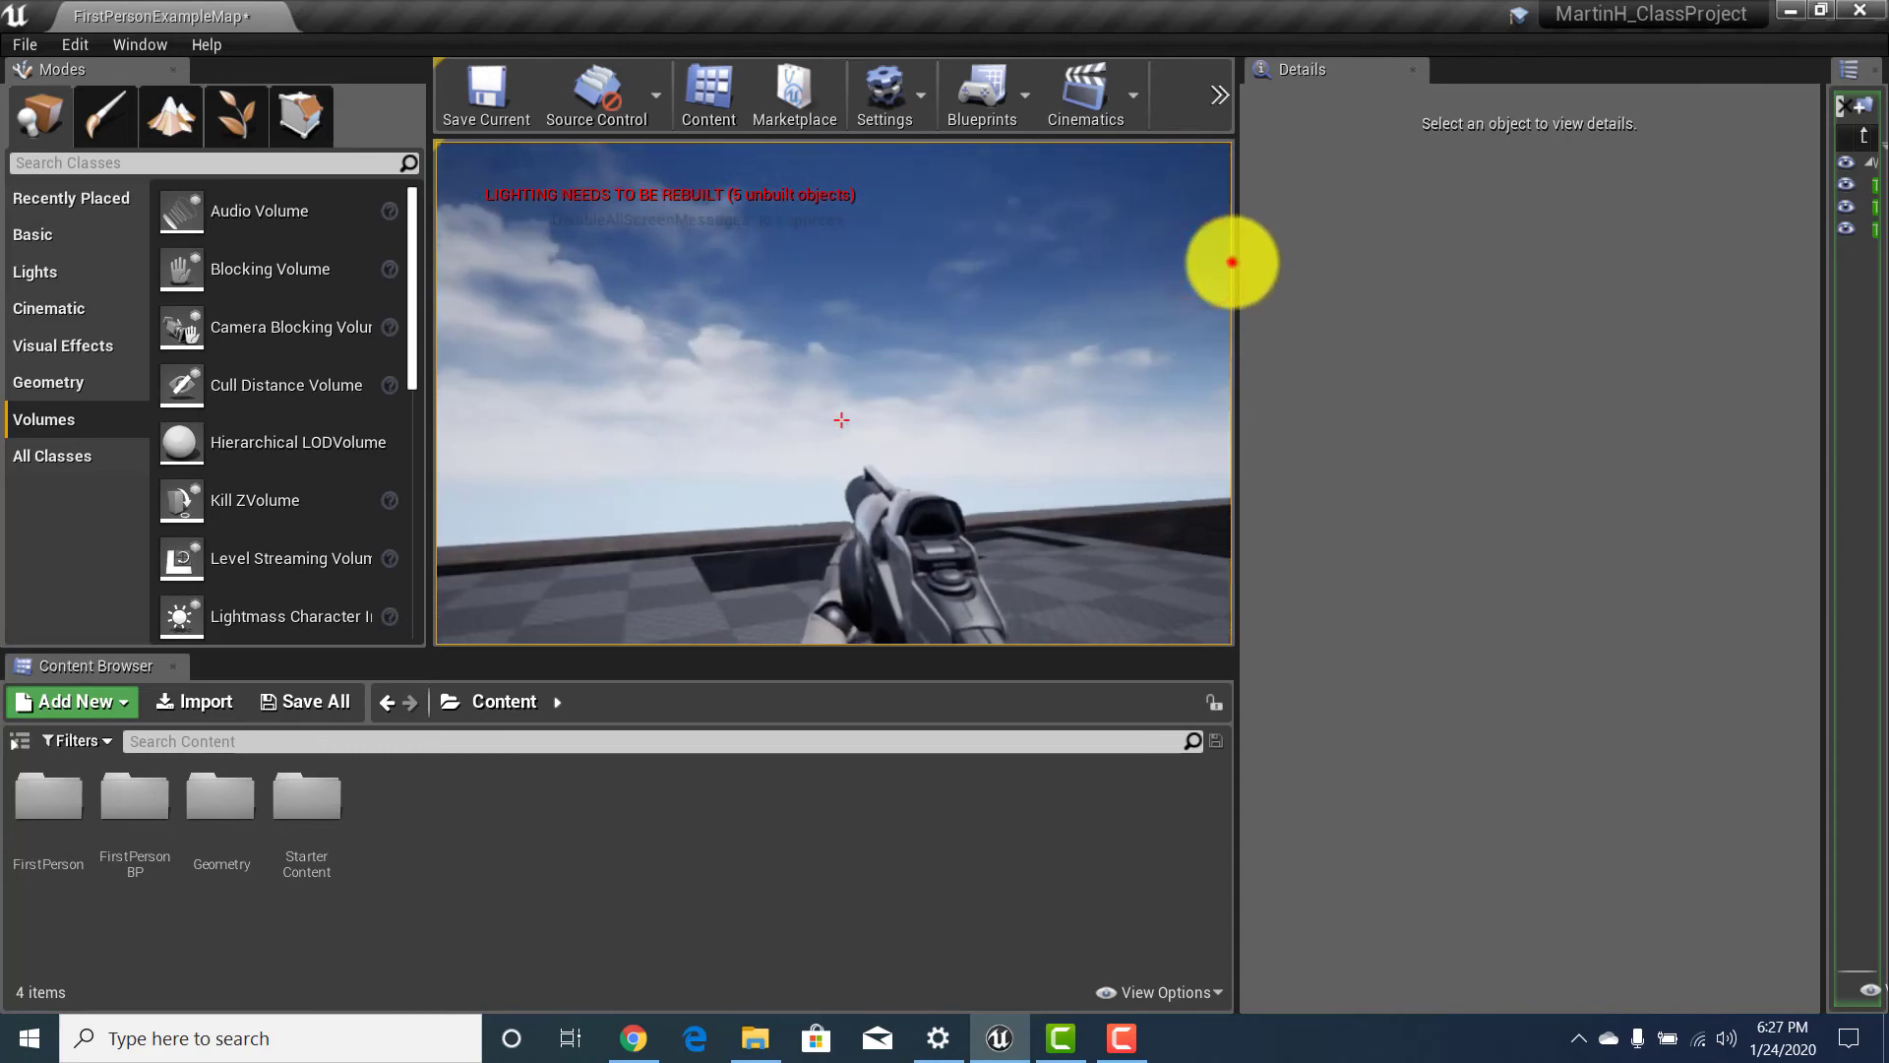
Fire projectiles from the second floor toward the outer wall to test the blocking volume.
click(1135, 352)
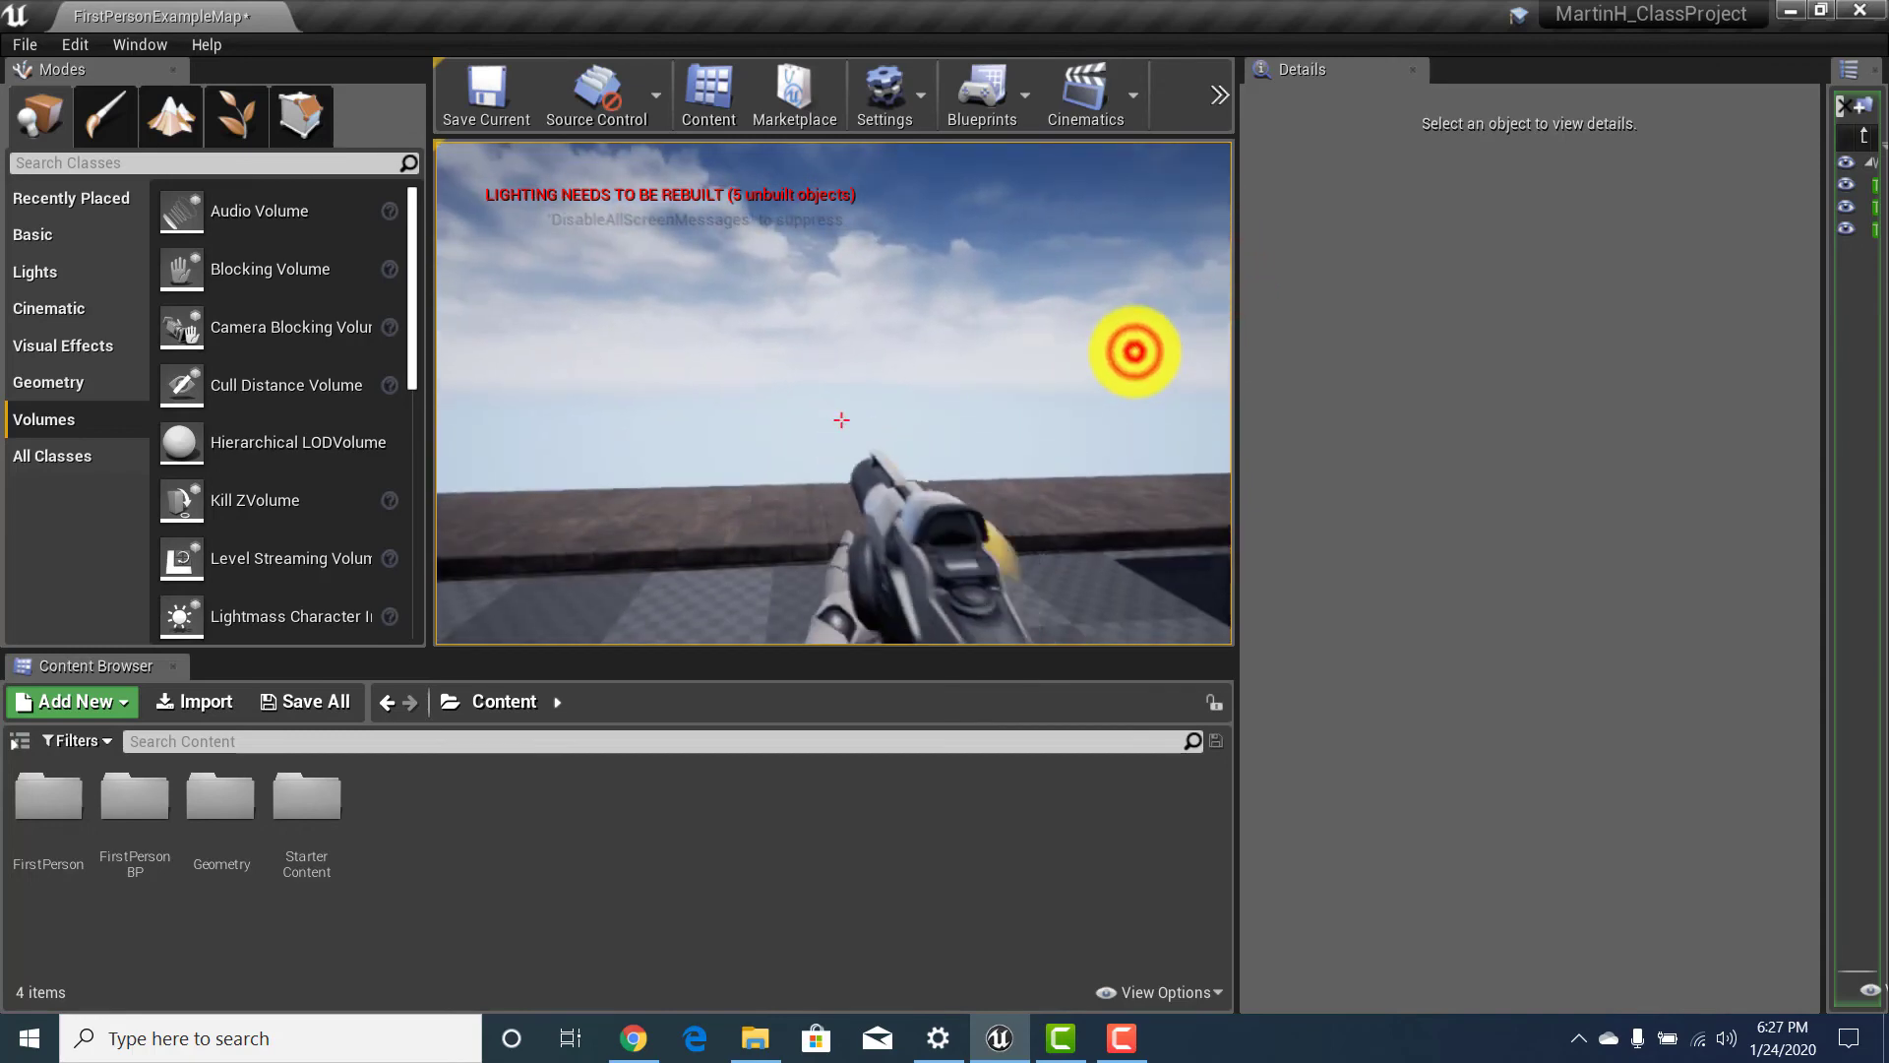
click(1051, 331)
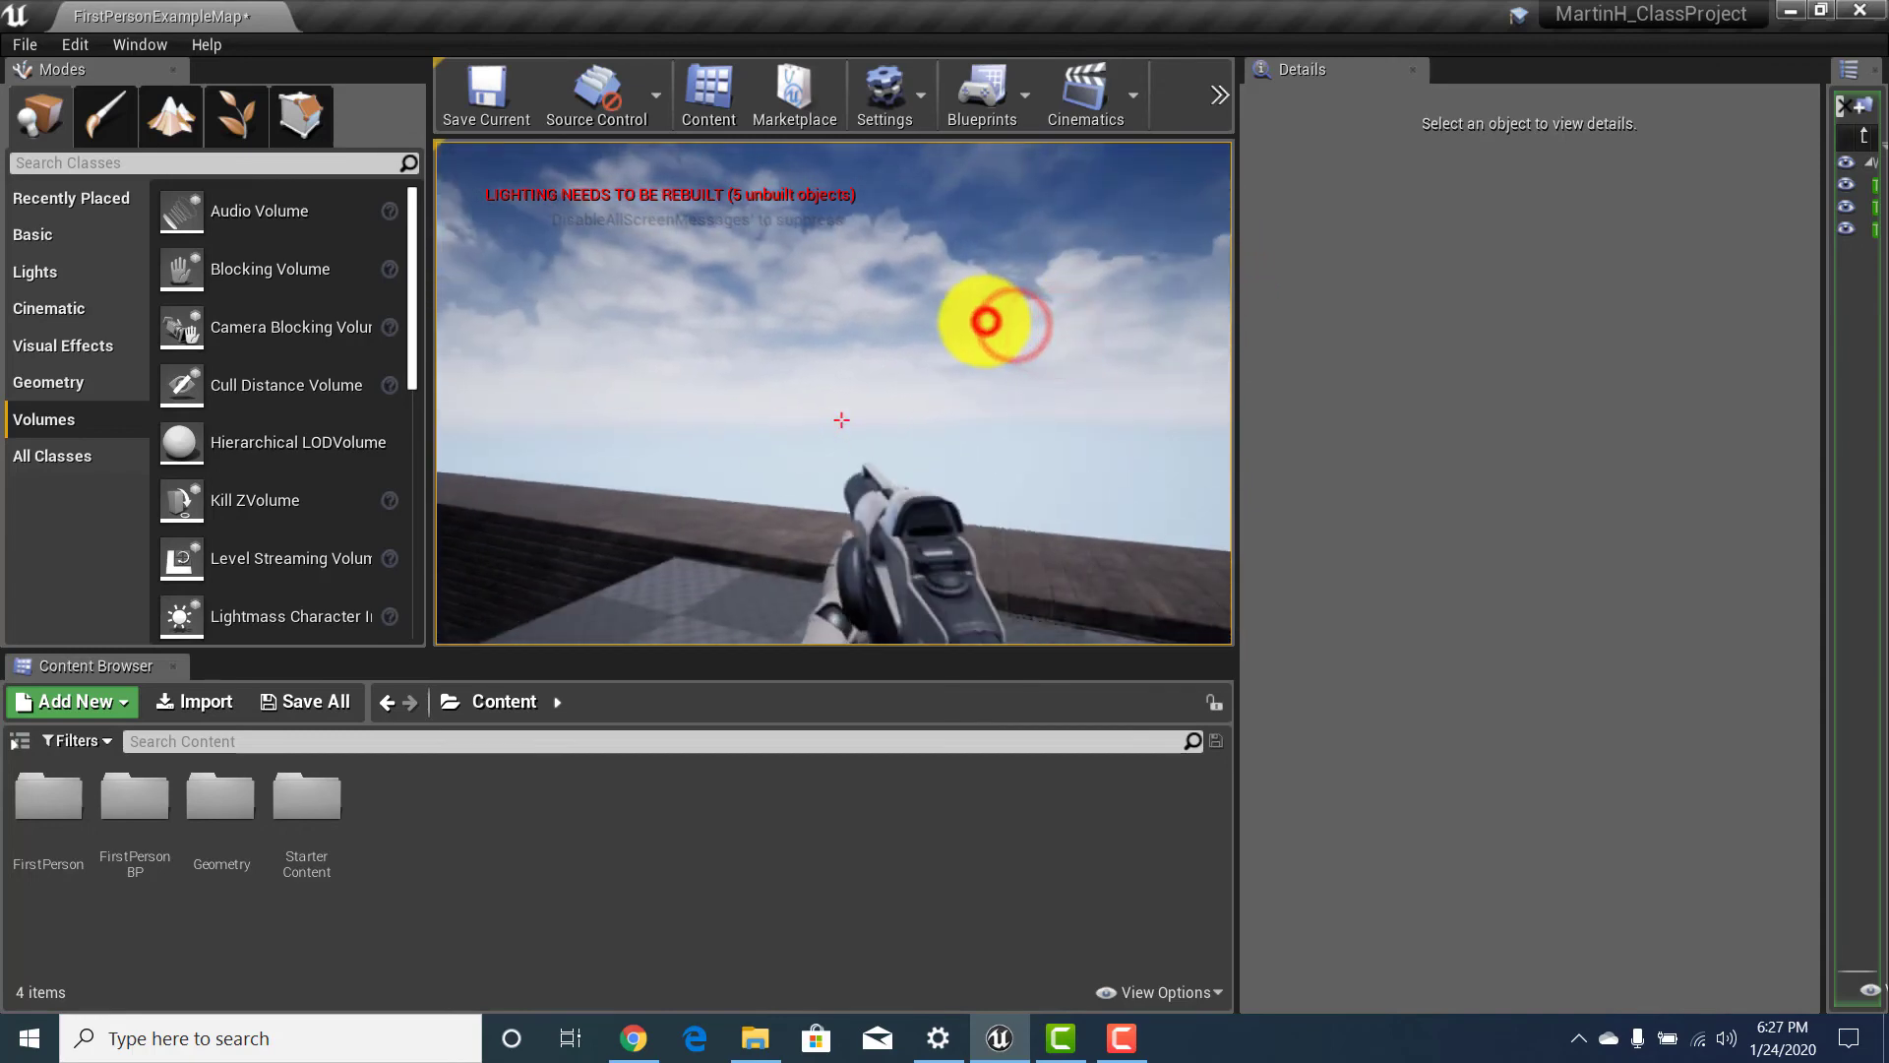
click(835, 304)
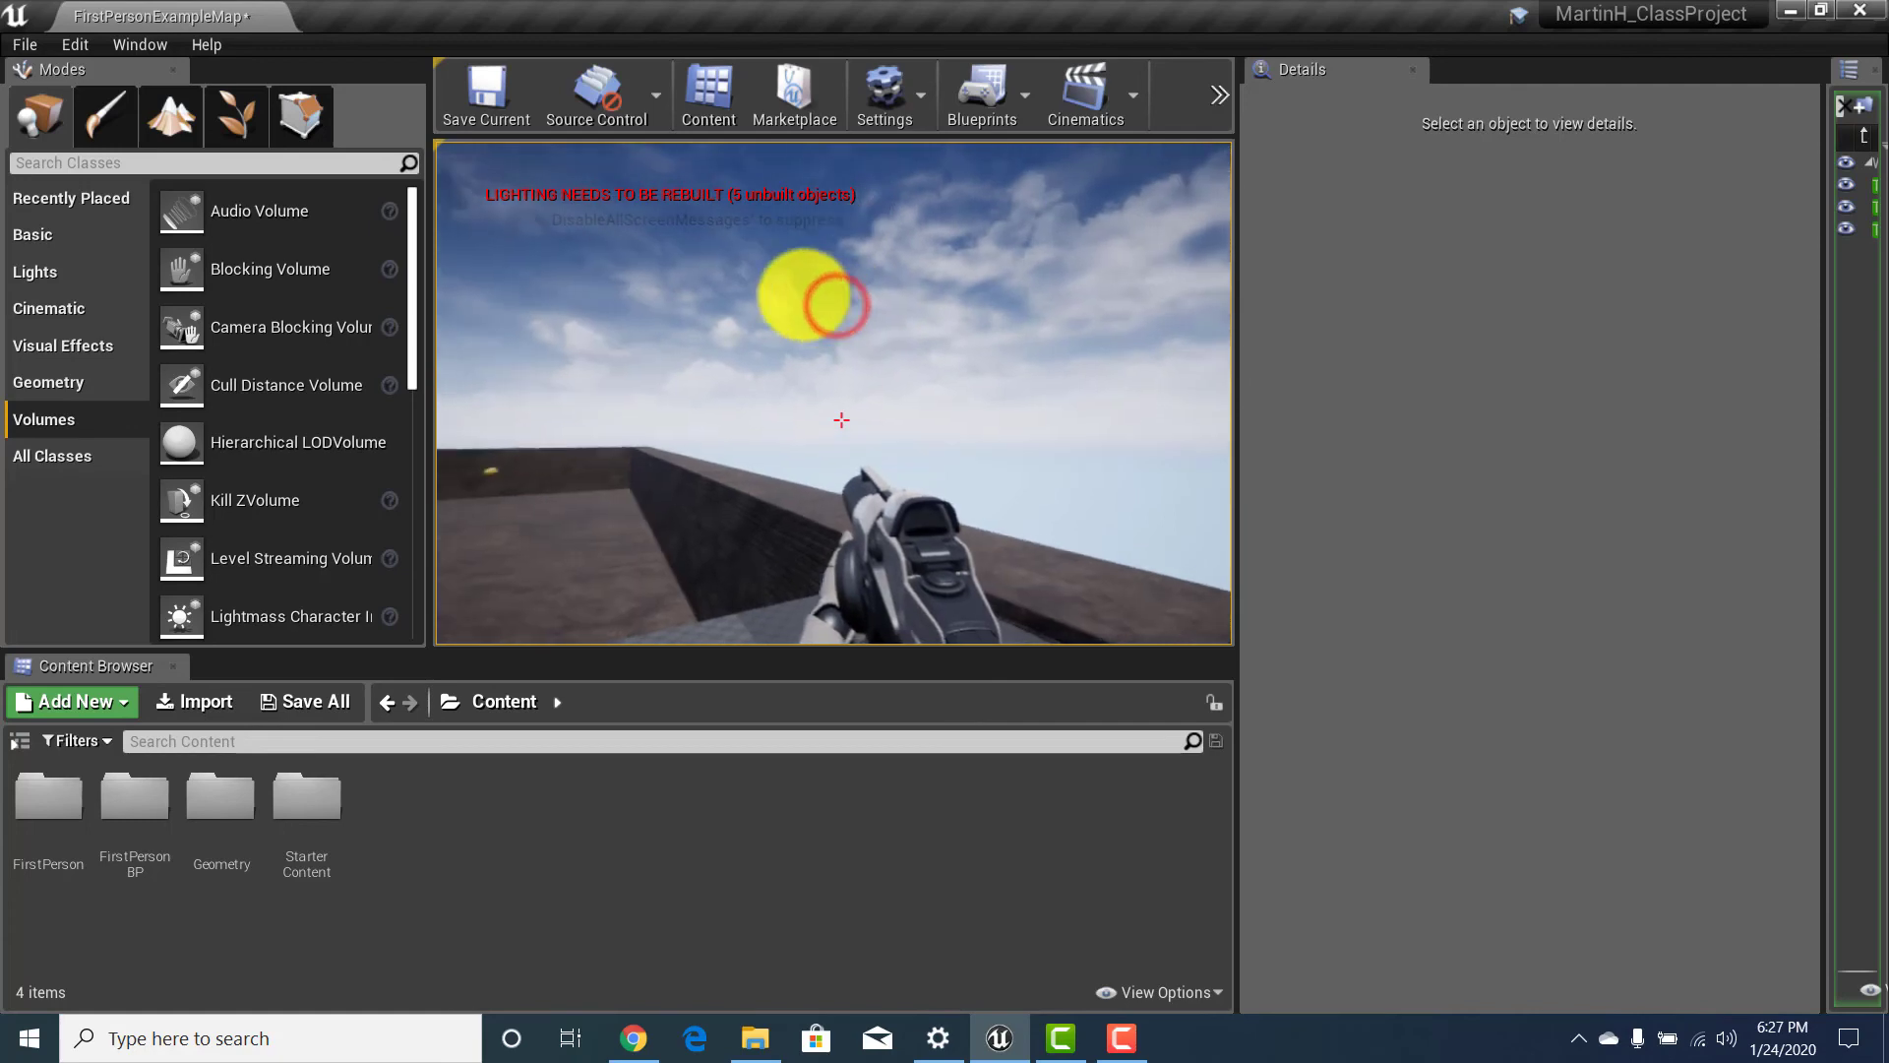
click(788, 291)
click(788, 290)
click(748, 280)
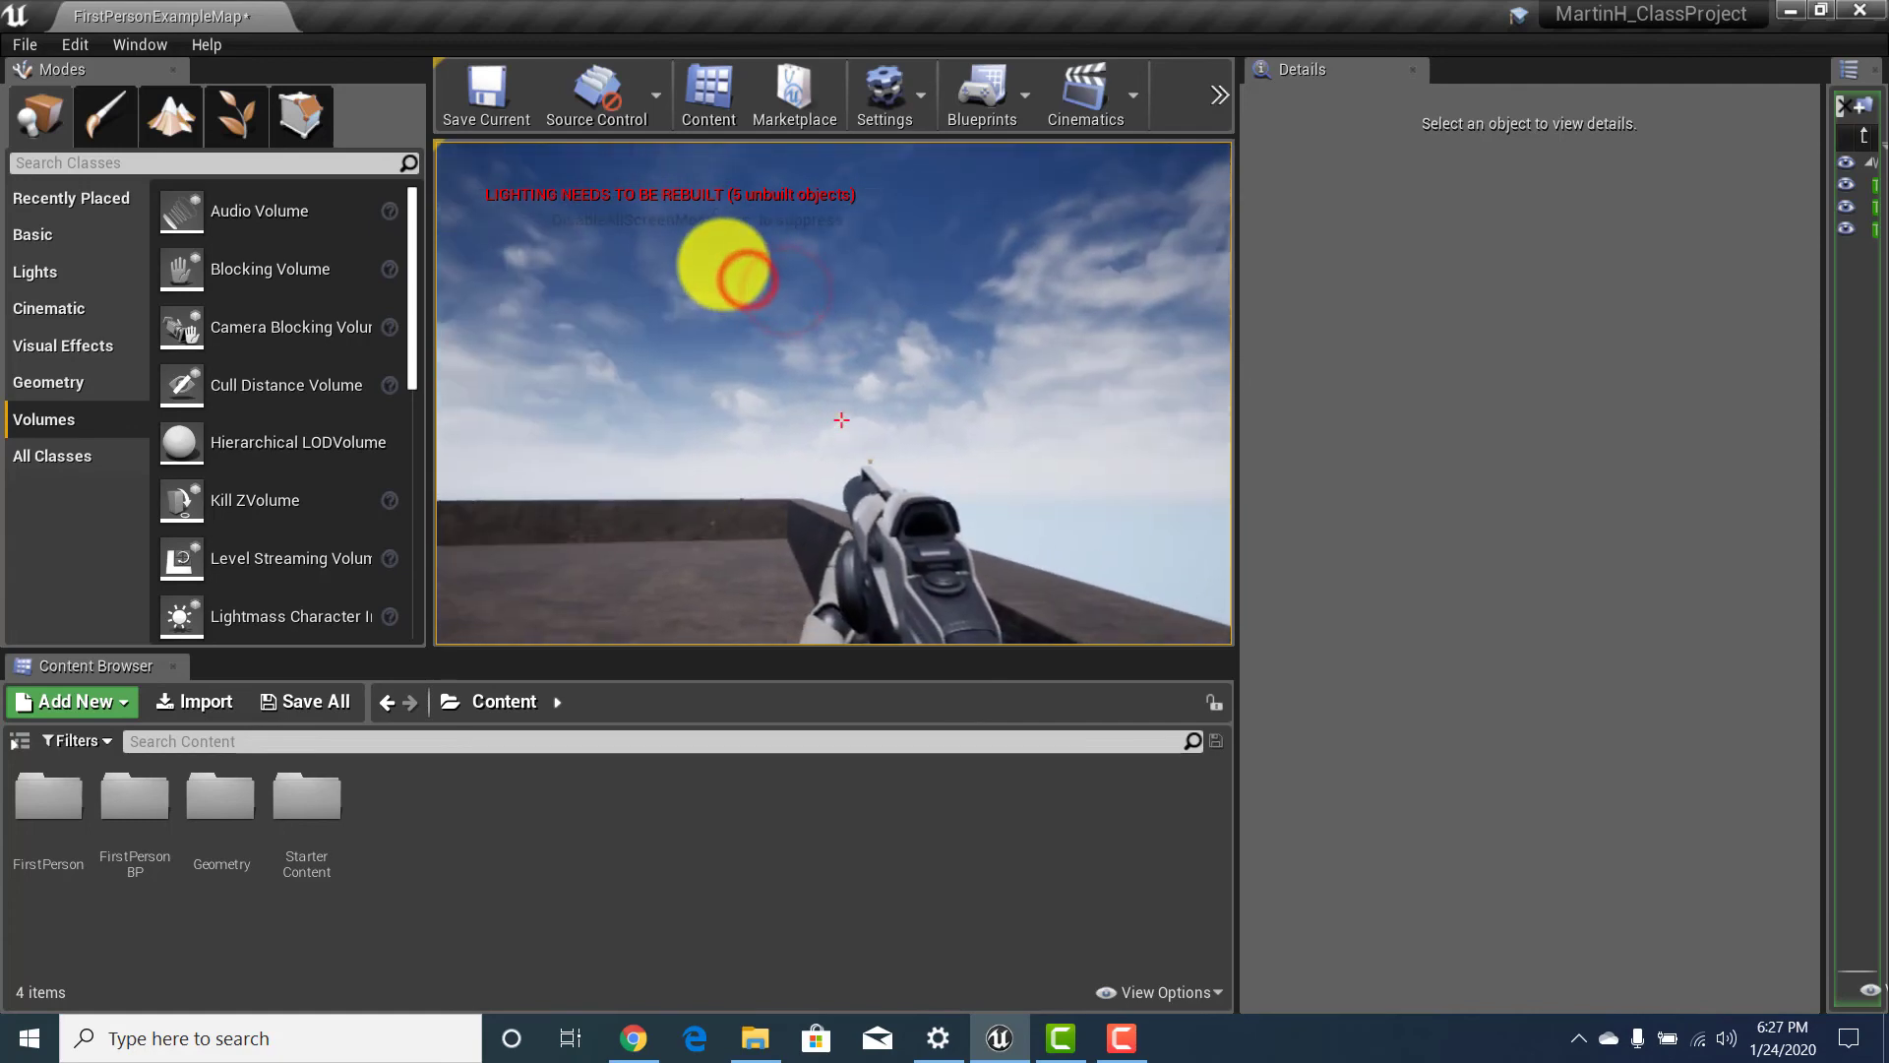
click(751, 267)
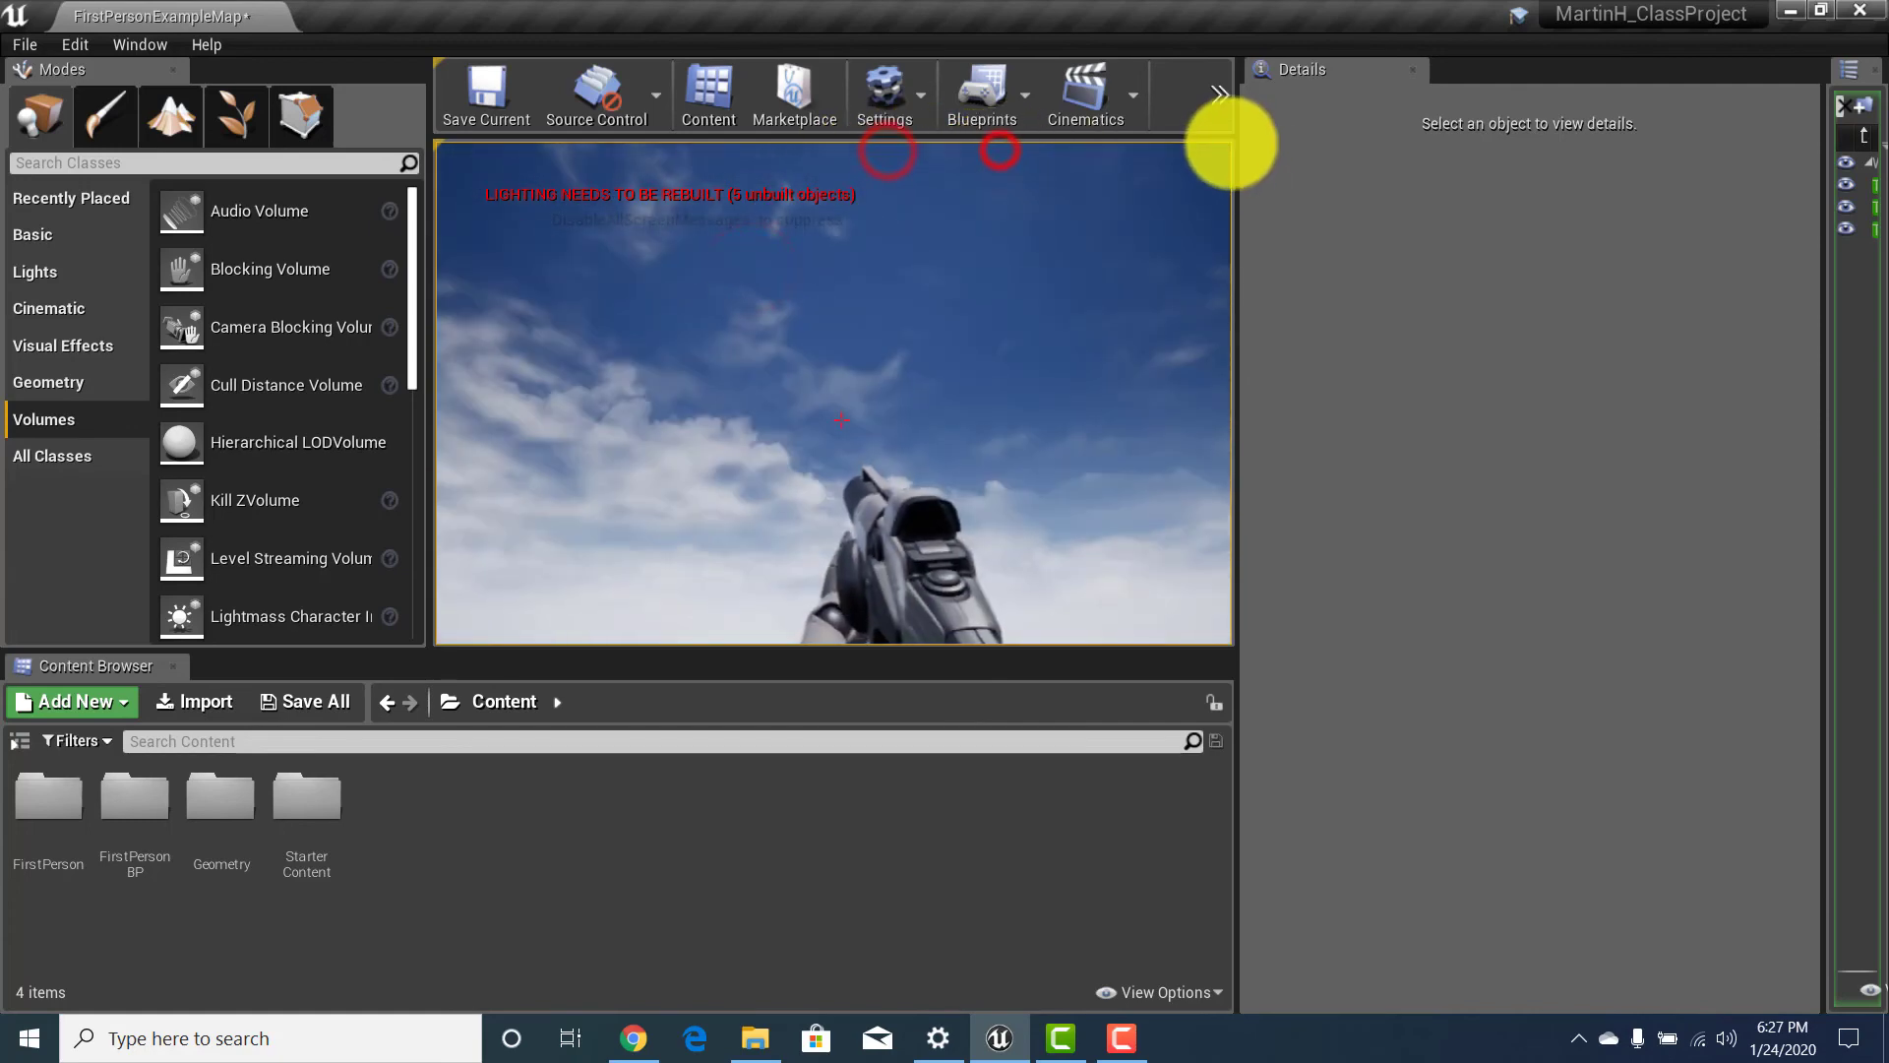
click(1227, 140)
click(1223, 151)
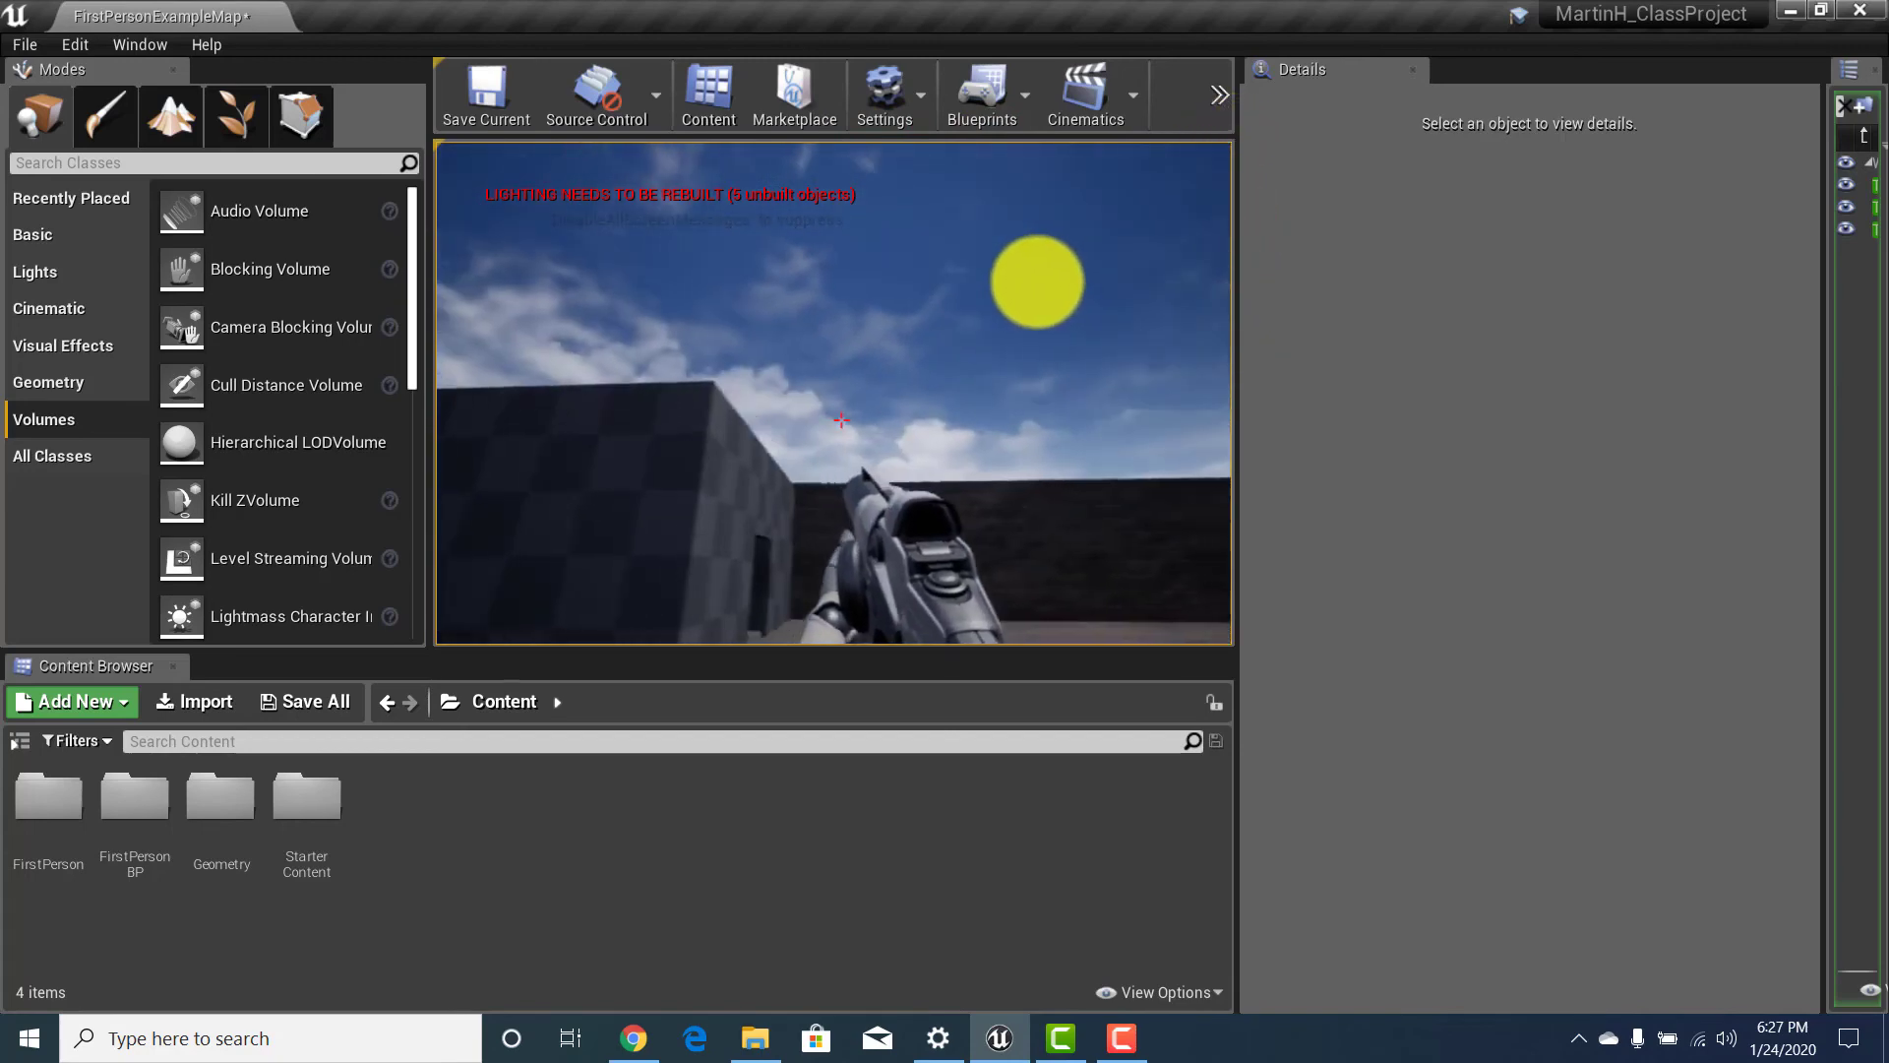
Fire projectiles above the outer wall from the ground beside the building to test the blocking volume.
click(960, 286)
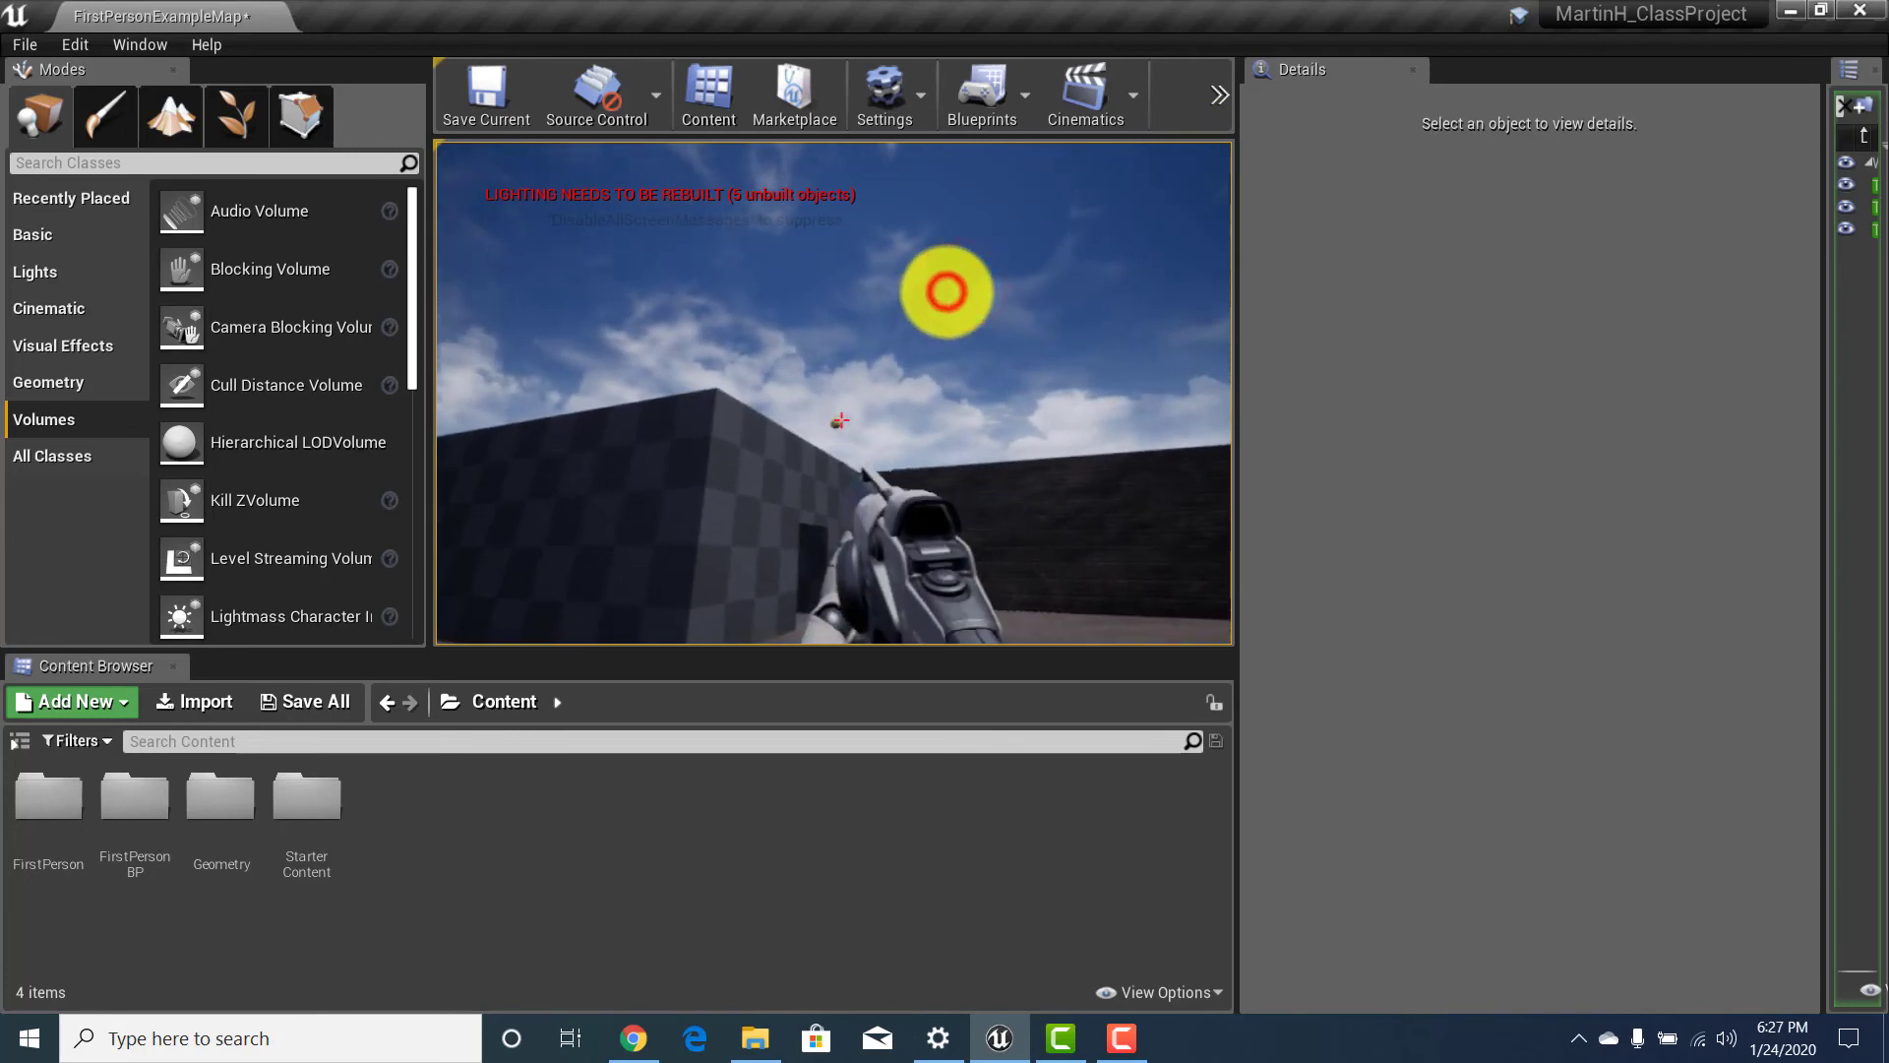
click(1191, 271)
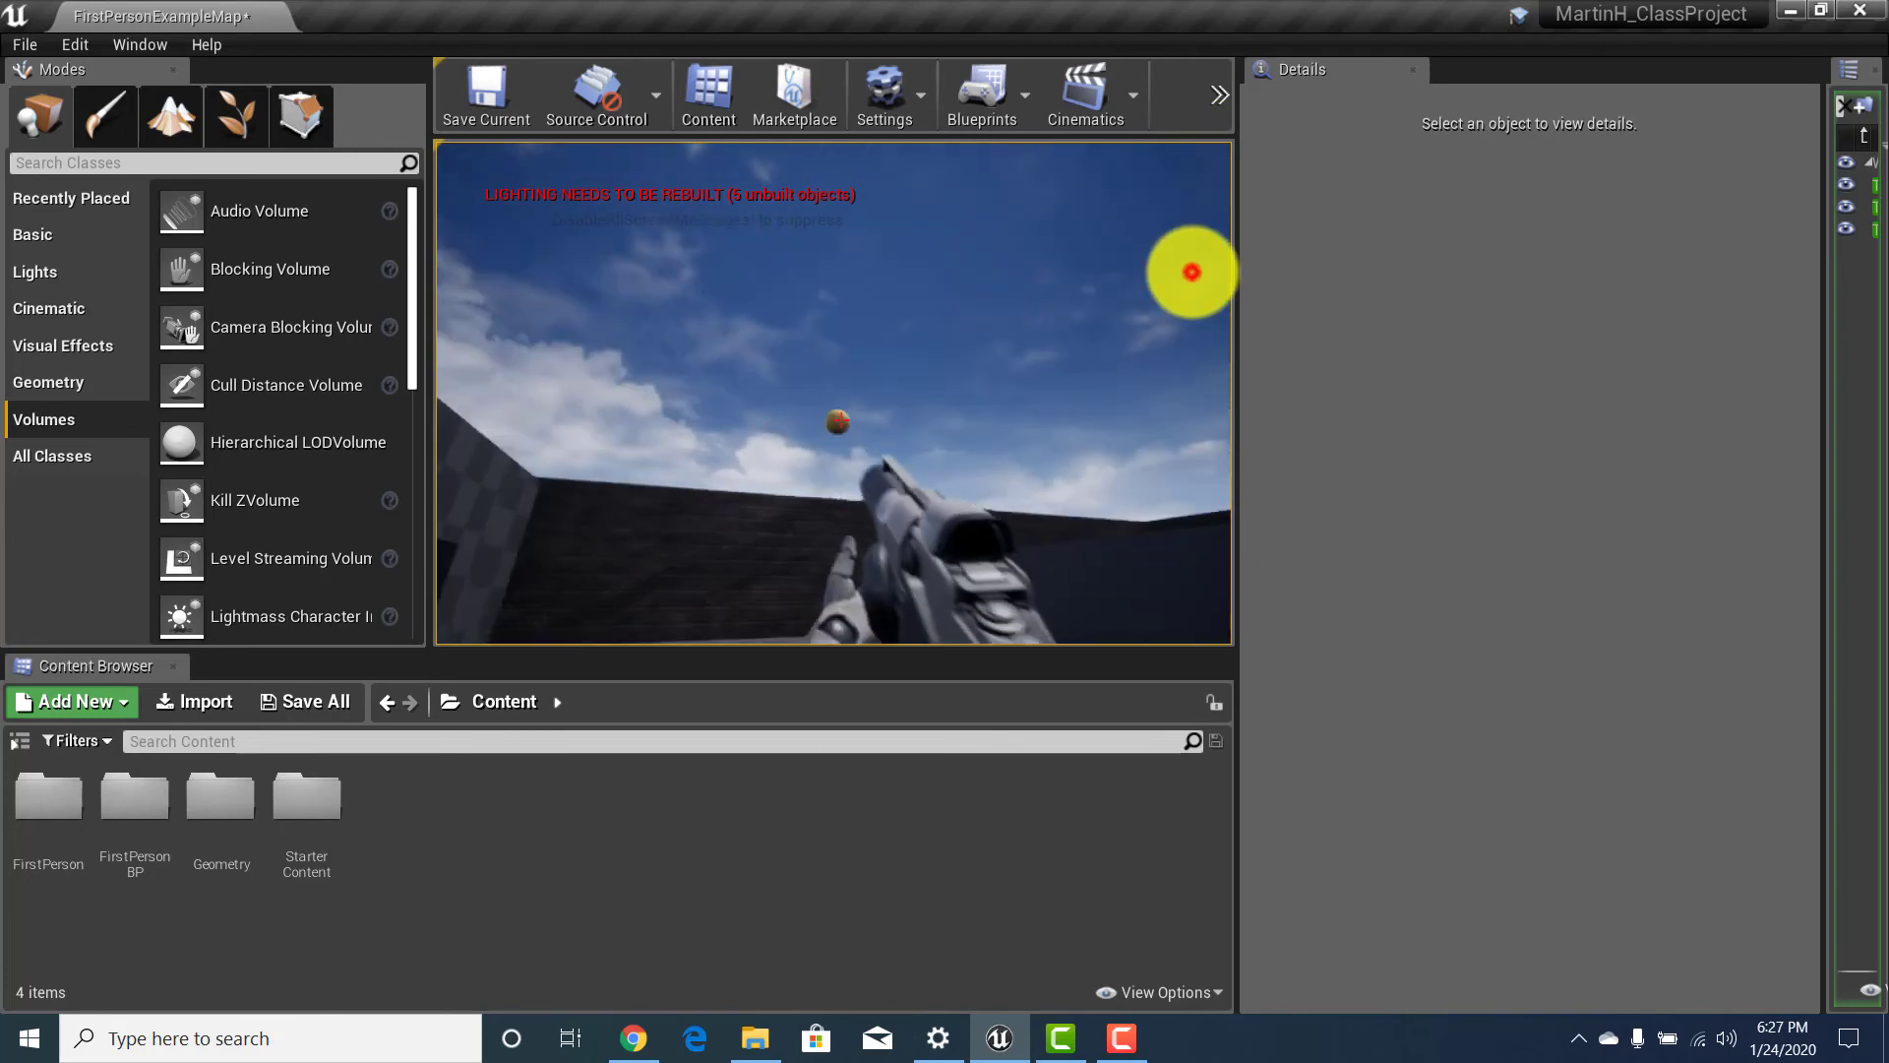
click(1194, 284)
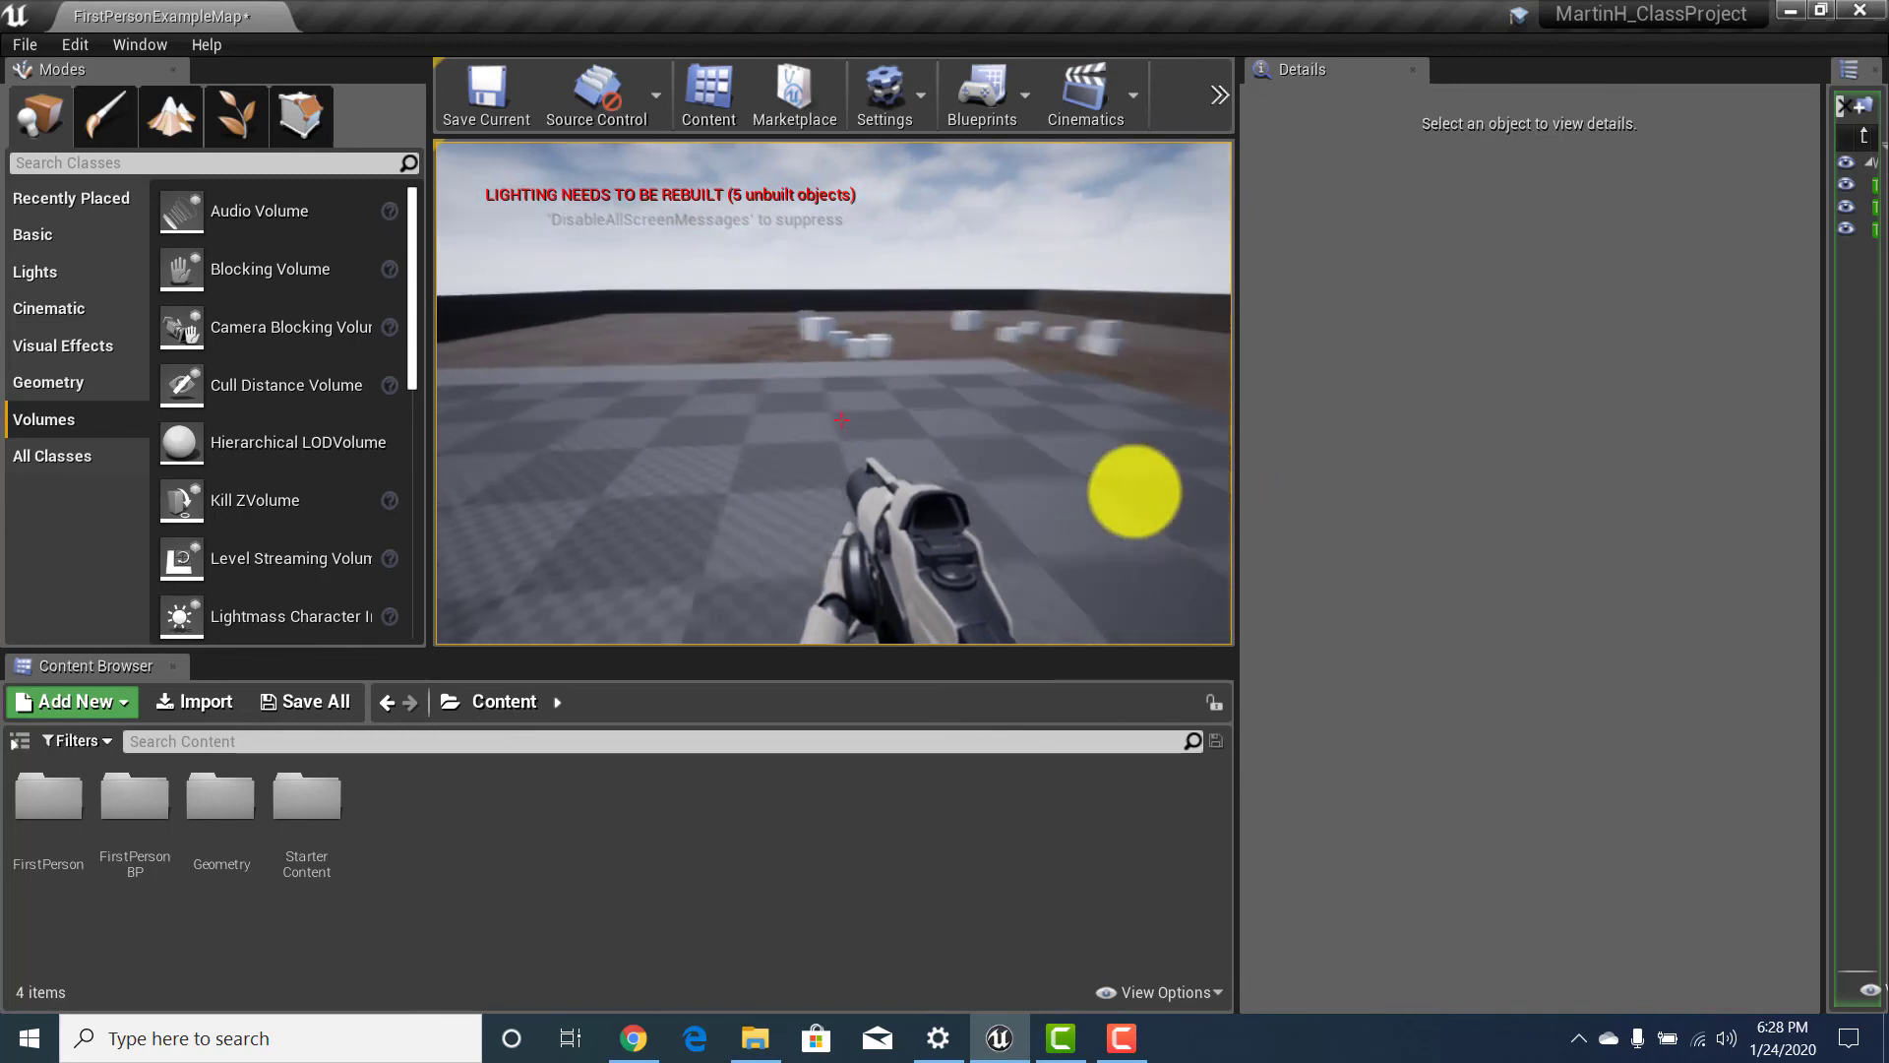
Walk around the second floor near the stair opening and outer wall to check the blocked edge.
key(w)
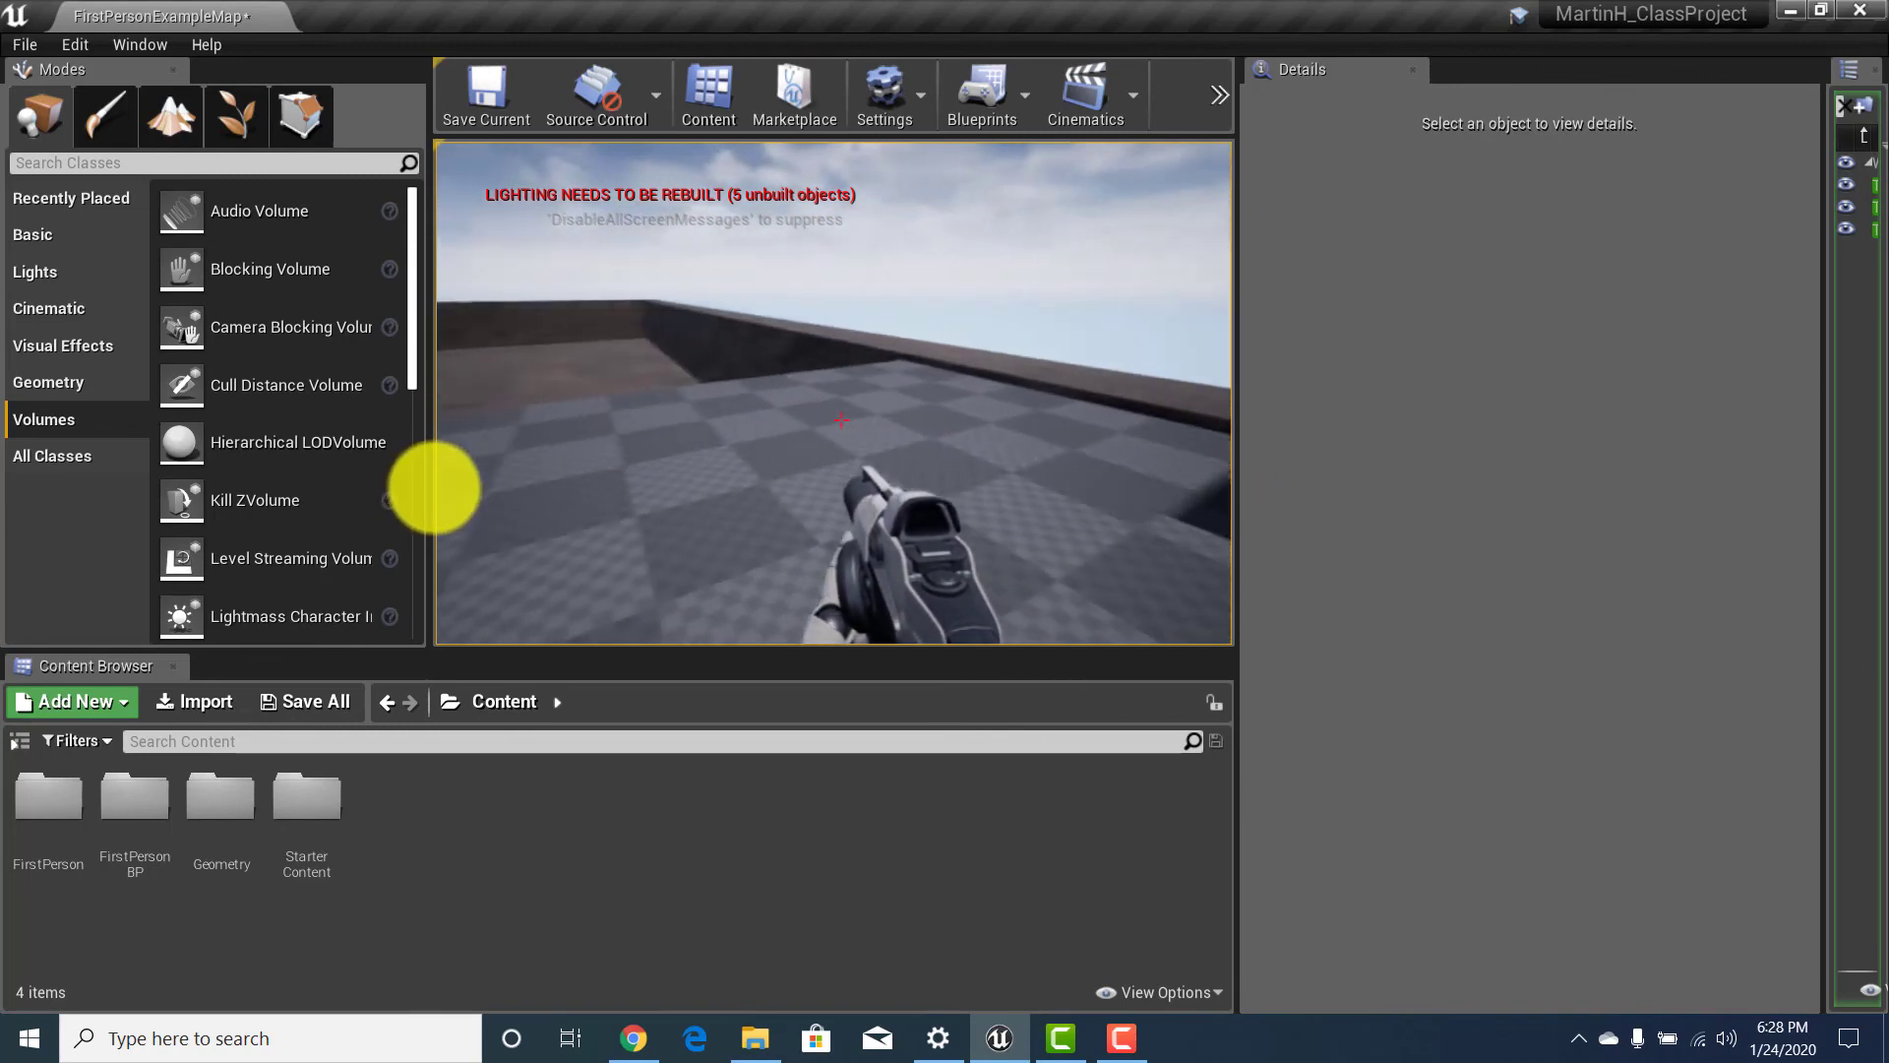
key(w)
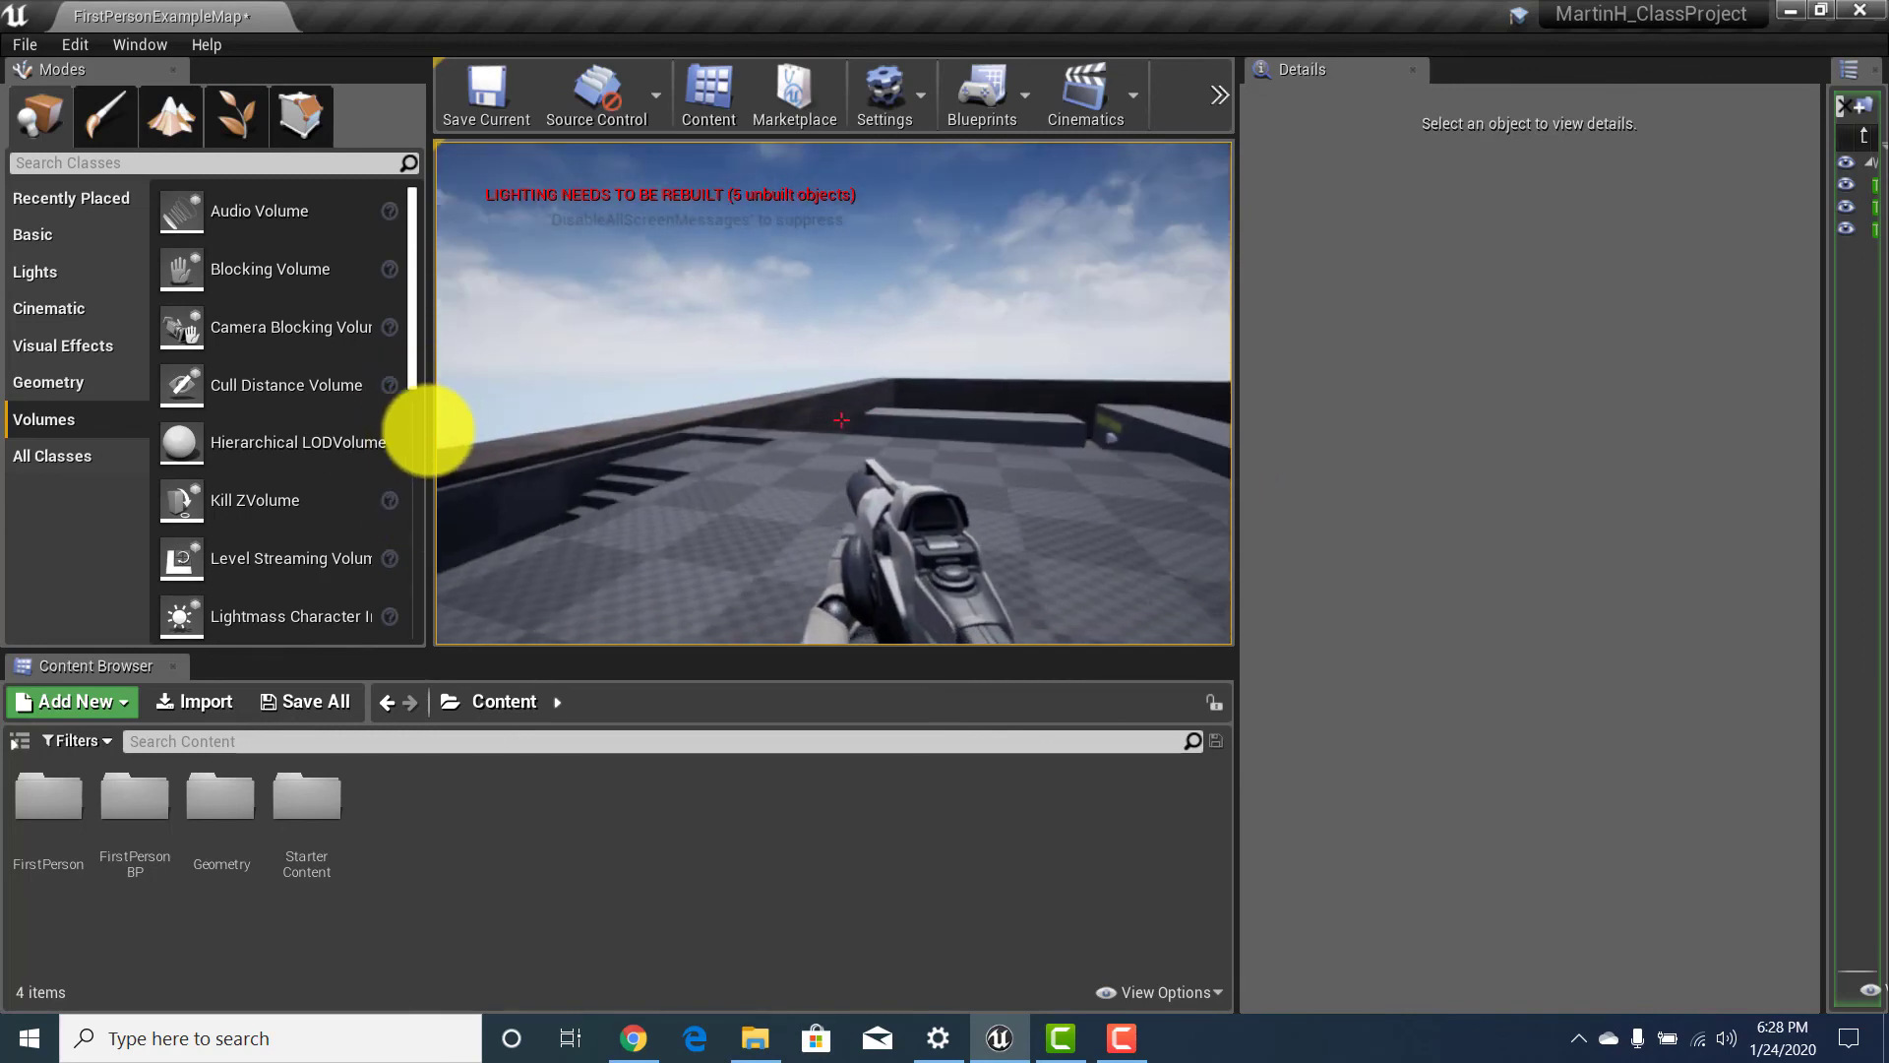
key(w)
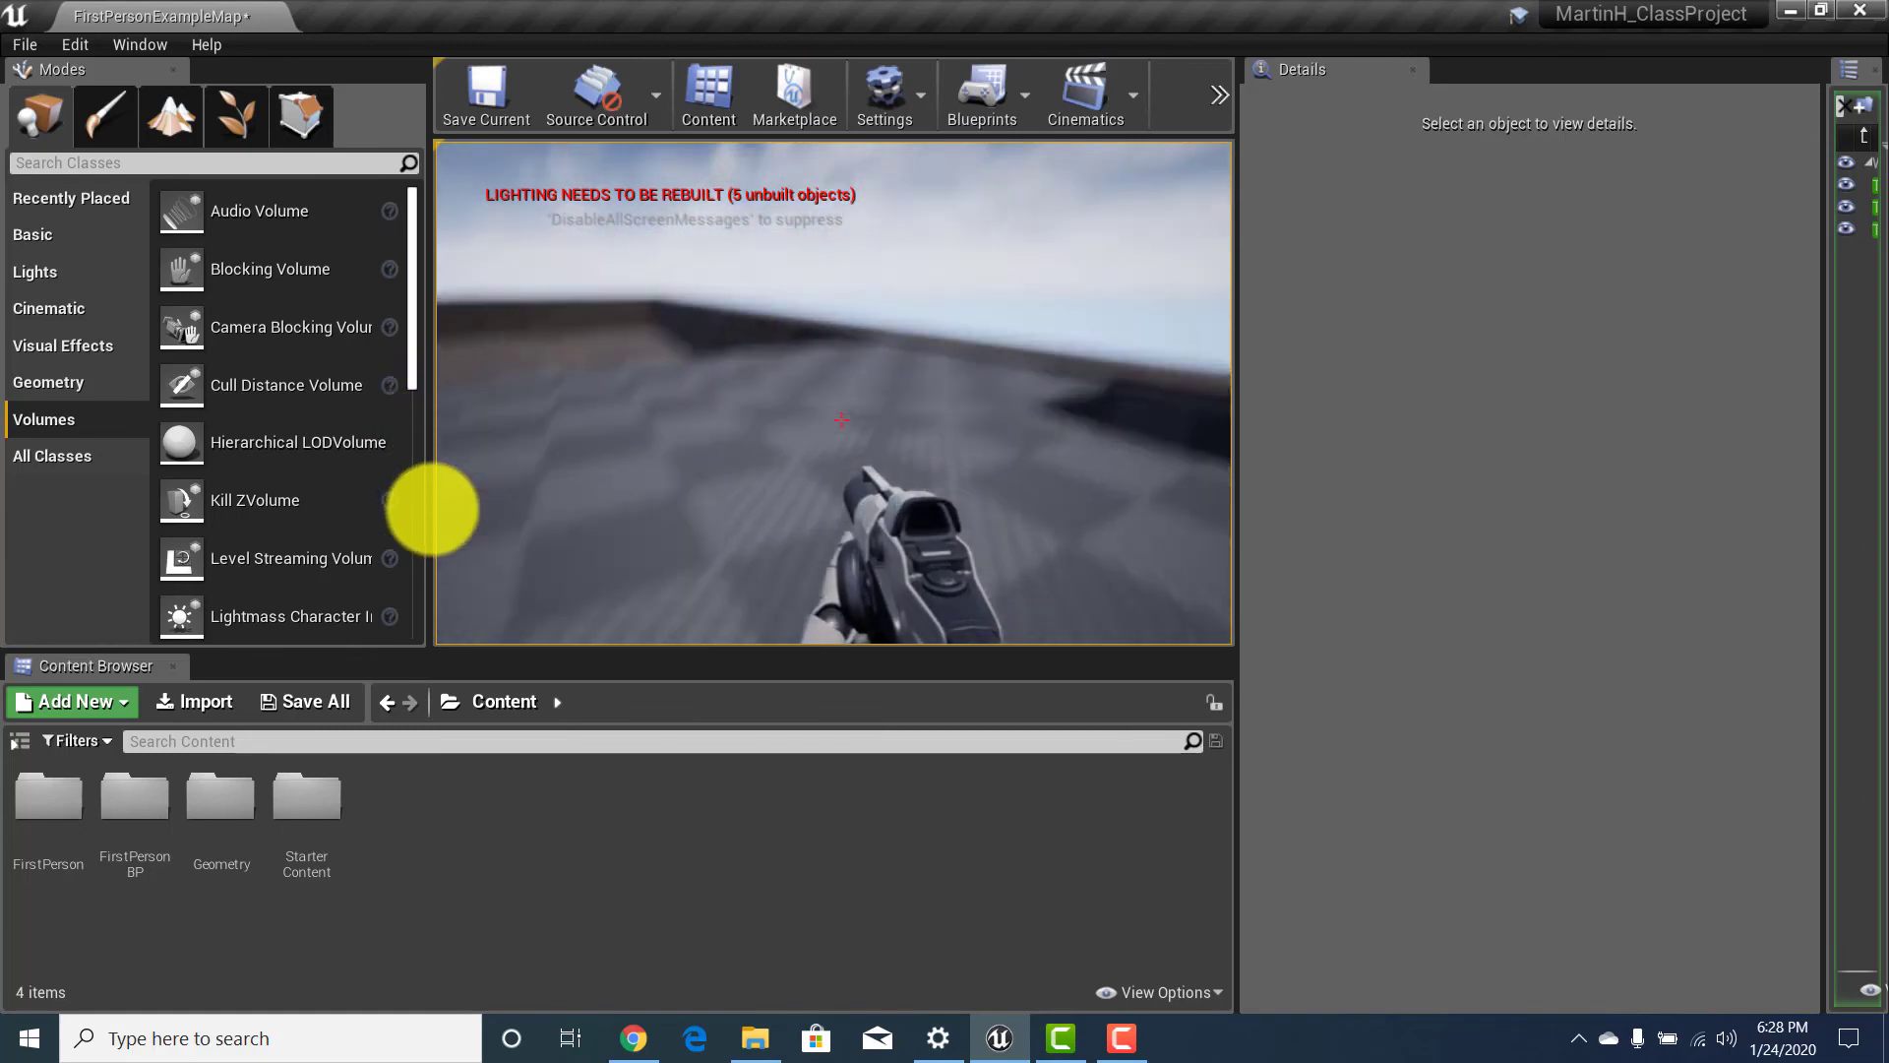